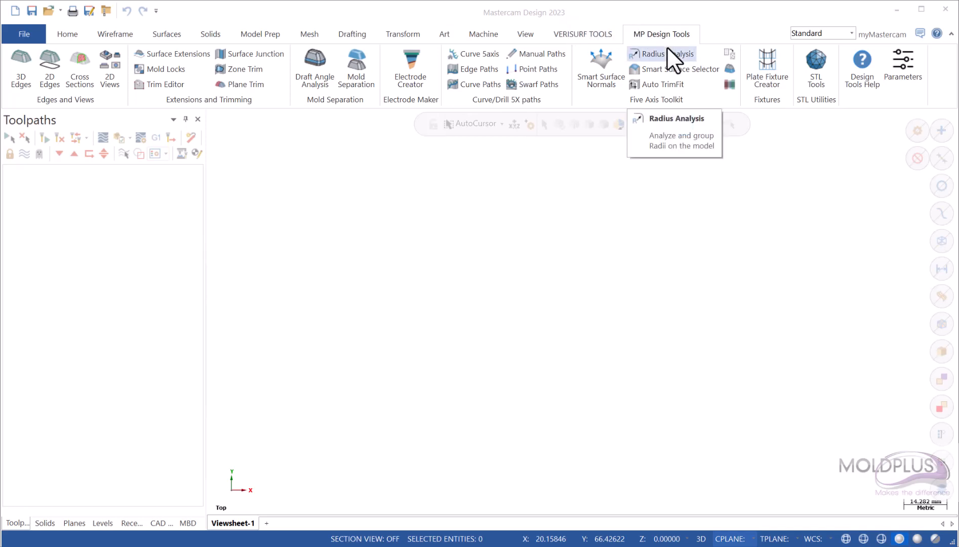
Open the What's New document from the Design Tools help options and examine its table of contents.
click(680, 55)
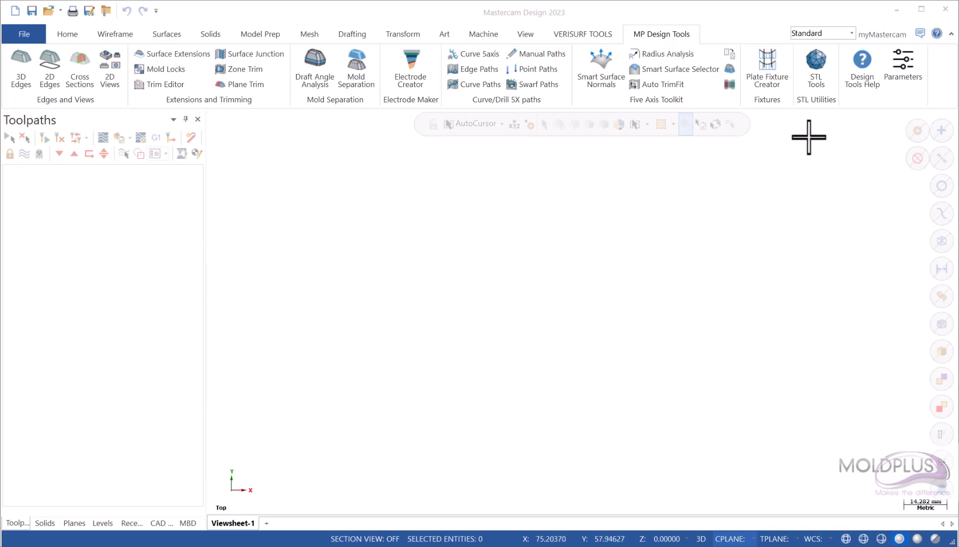
click(867, 61)
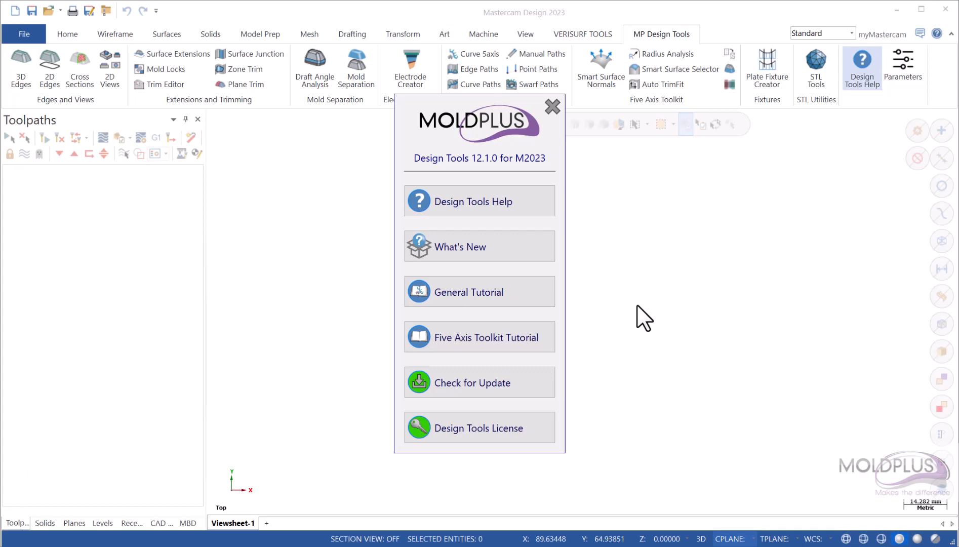
click(464, 247)
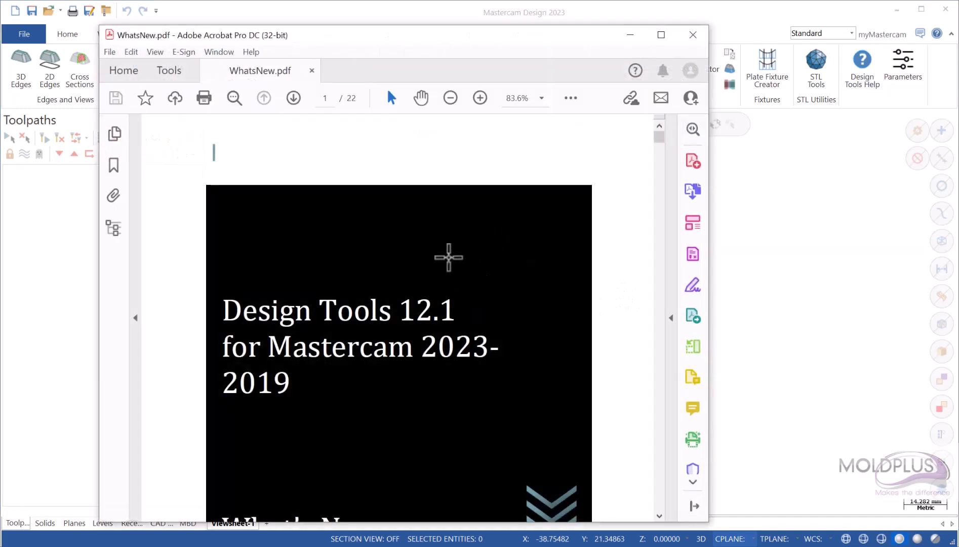
scroll(491, 280, down, 5)
scroll(492, 284, down, 9)
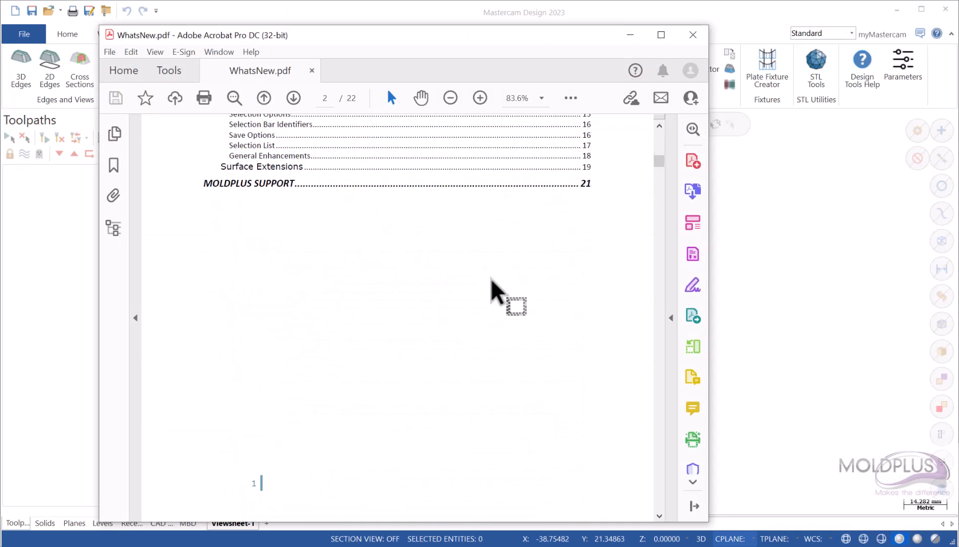
scroll(492, 289, up, 4)
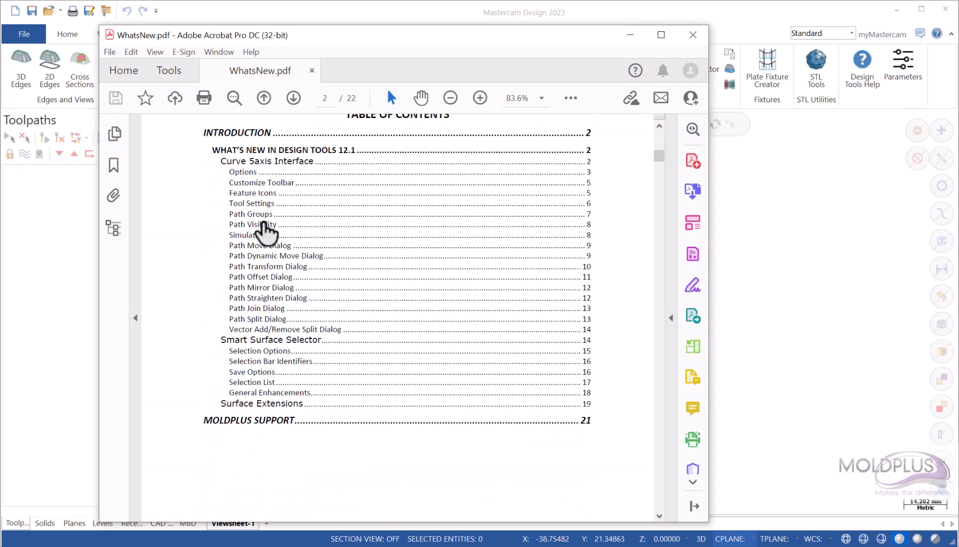
Read the Path Visibility section of the What's New document, skim the neighbouring pages and close the document.
click(262, 224)
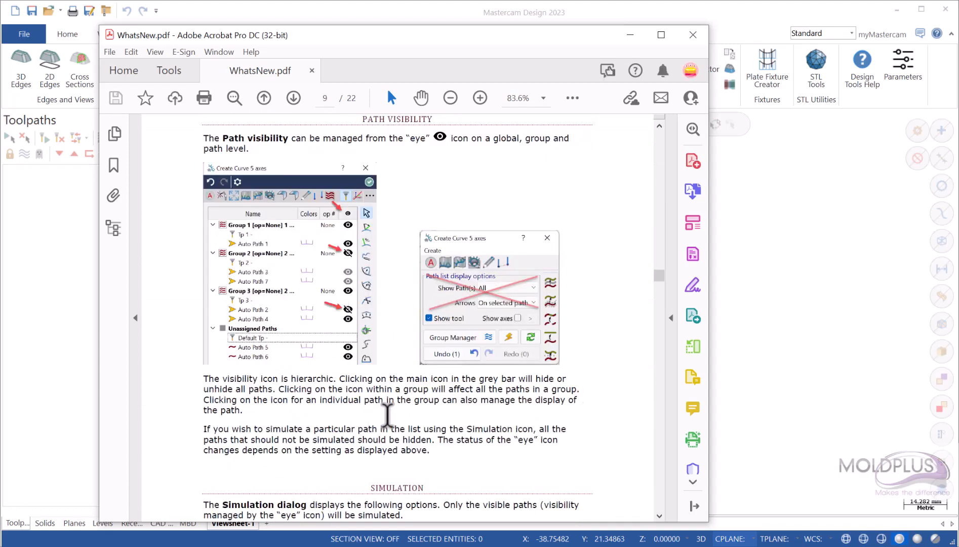
scroll(381, 418, down, 5)
scroll(387, 418, up, 12)
scroll(387, 416, up, 20)
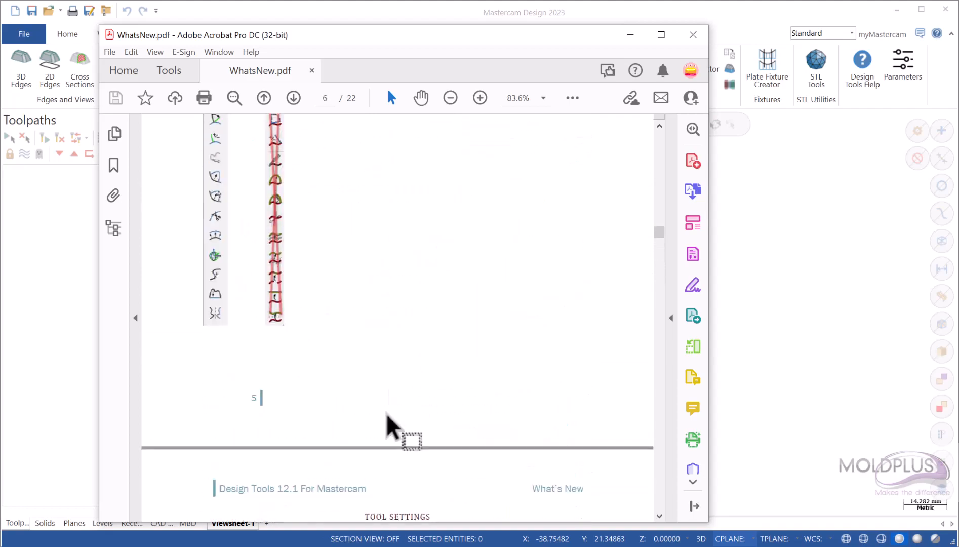
scroll(388, 416, up, 20)
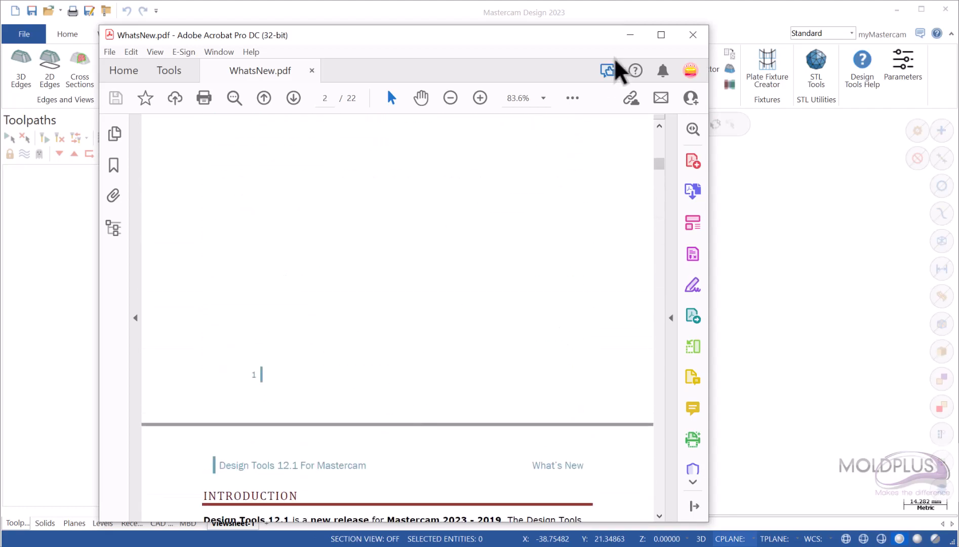
click(691, 36)
Open the General Tutorial from the Design Tools help options, look through its table of contents and close it.
click(862, 60)
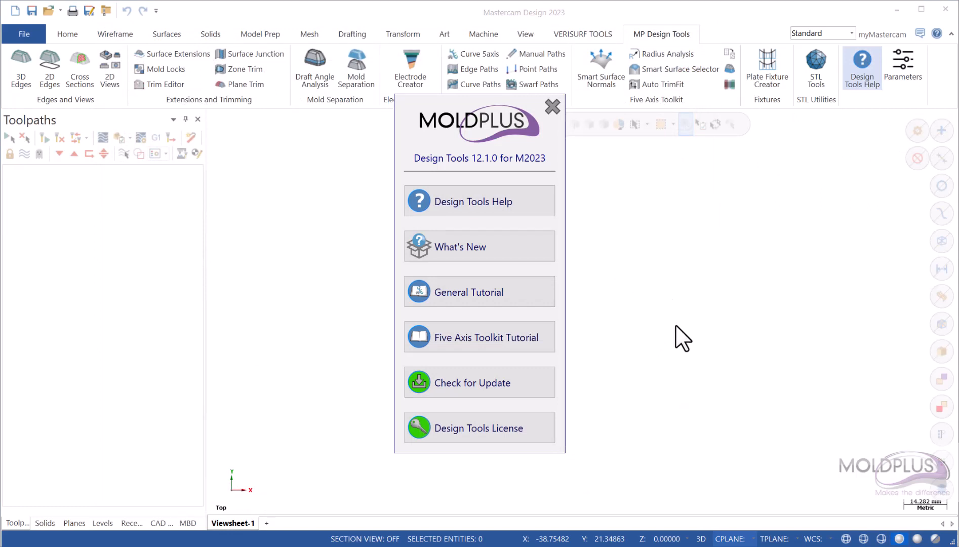
click(462, 291)
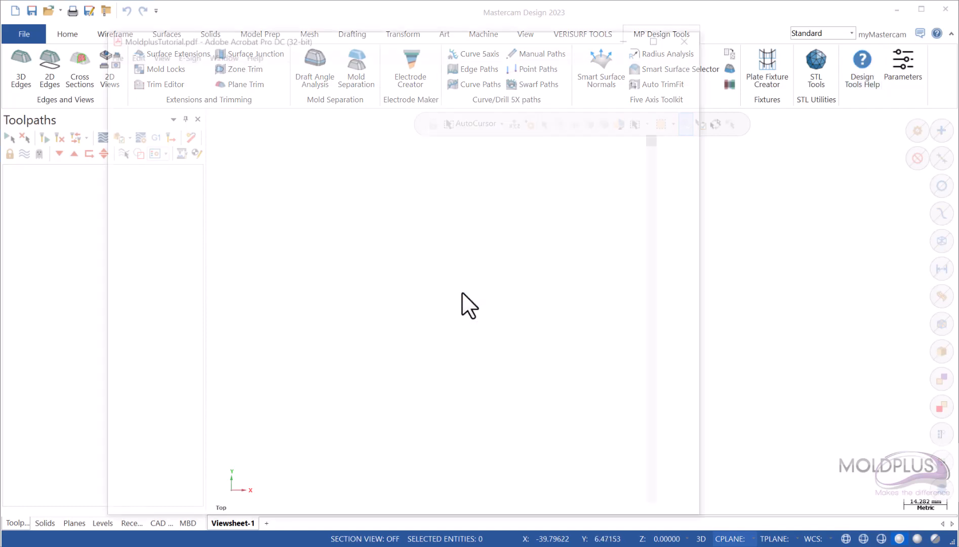
scroll(436, 333, down, 10)
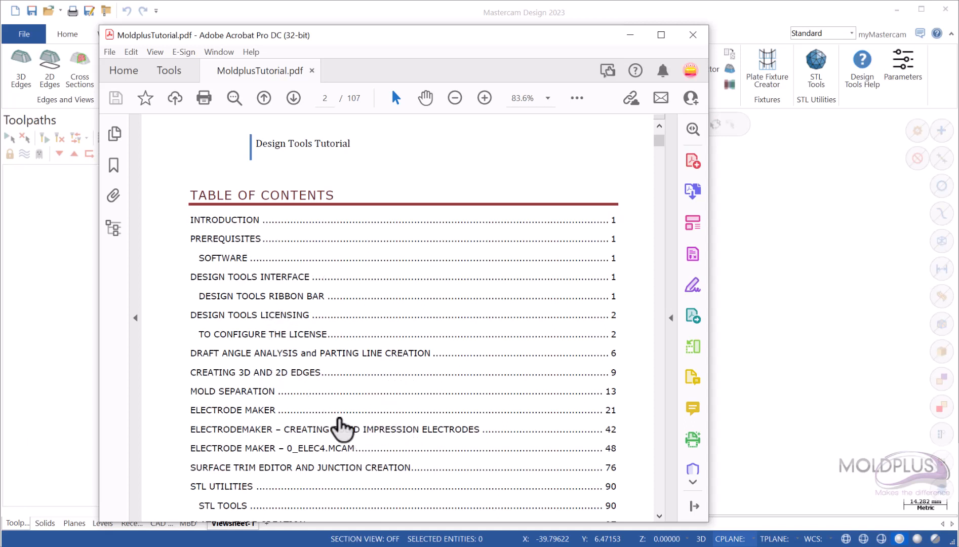
scroll(381, 434, down, 2)
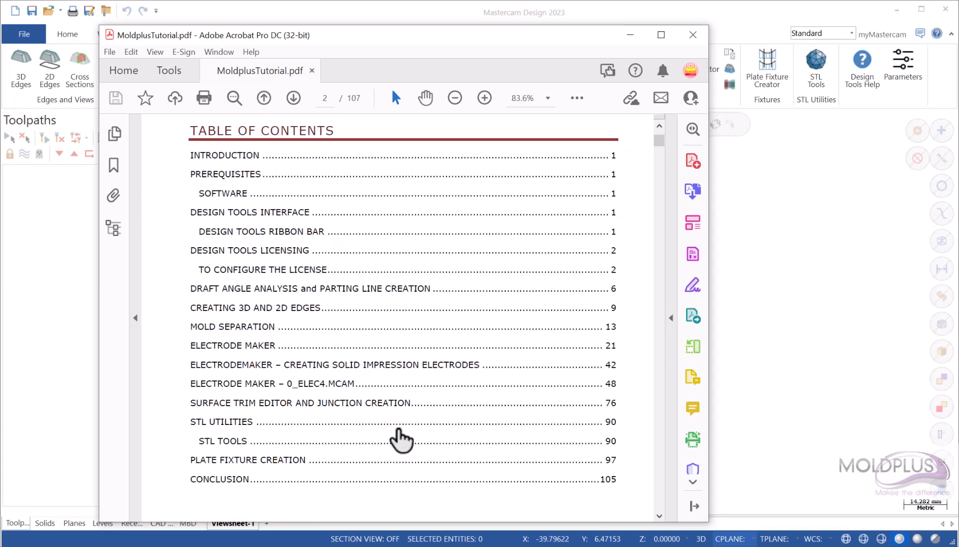
scroll(390, 434, down, 3)
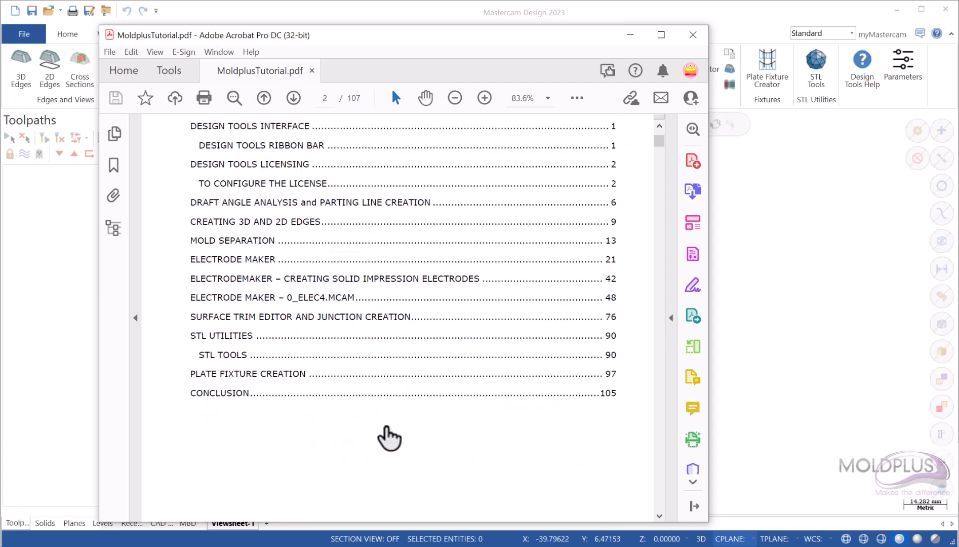
click(693, 35)
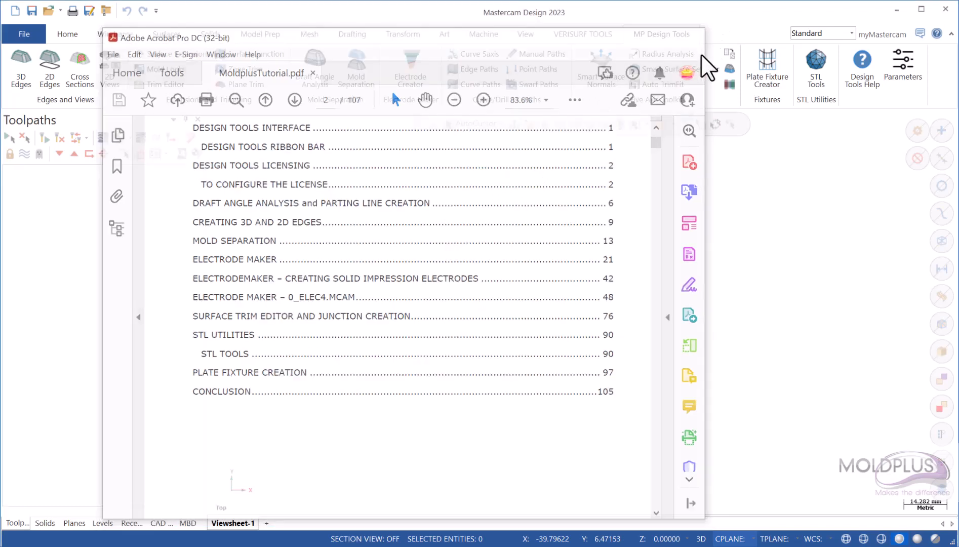
Open the Five Axis Toolkit Tutorial, look through its contents page and close it.
click(871, 71)
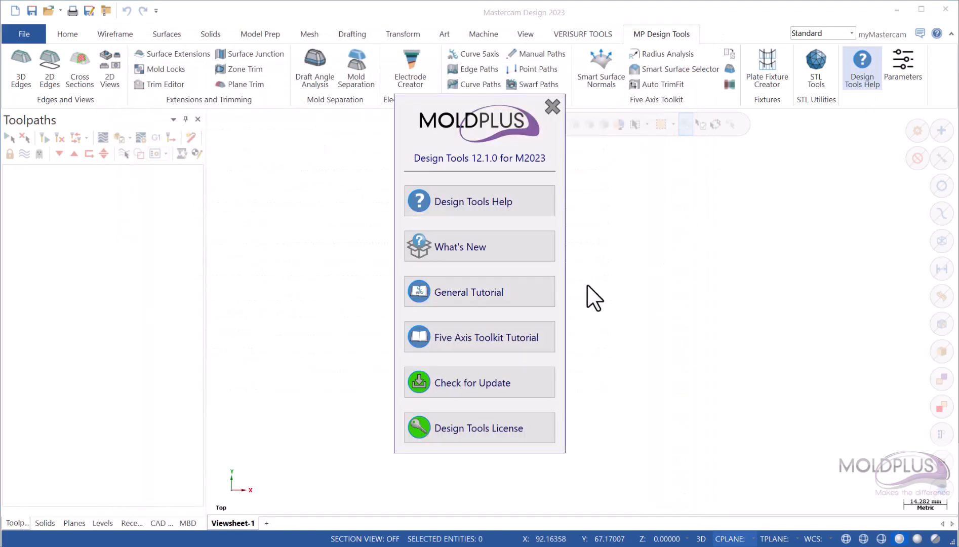
click(466, 336)
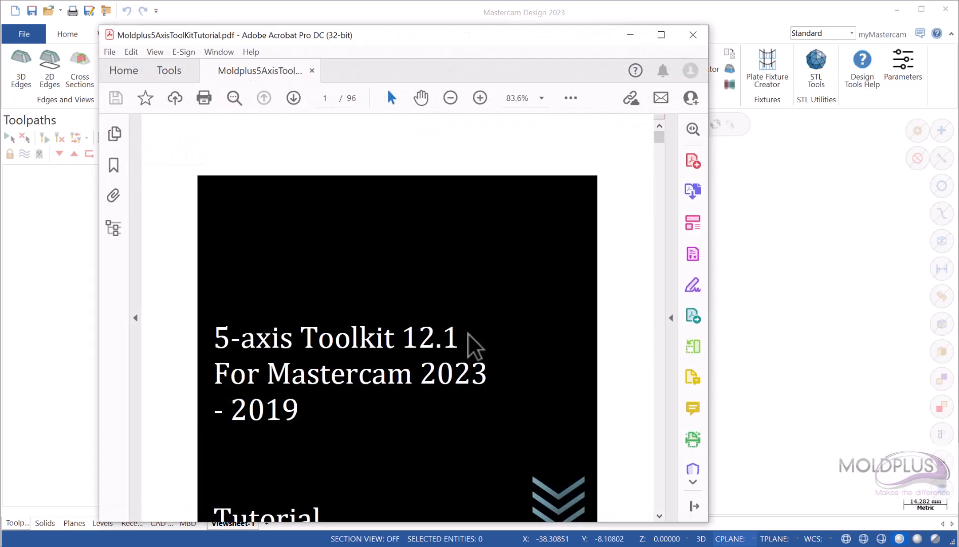
scroll(514, 385, down, 10)
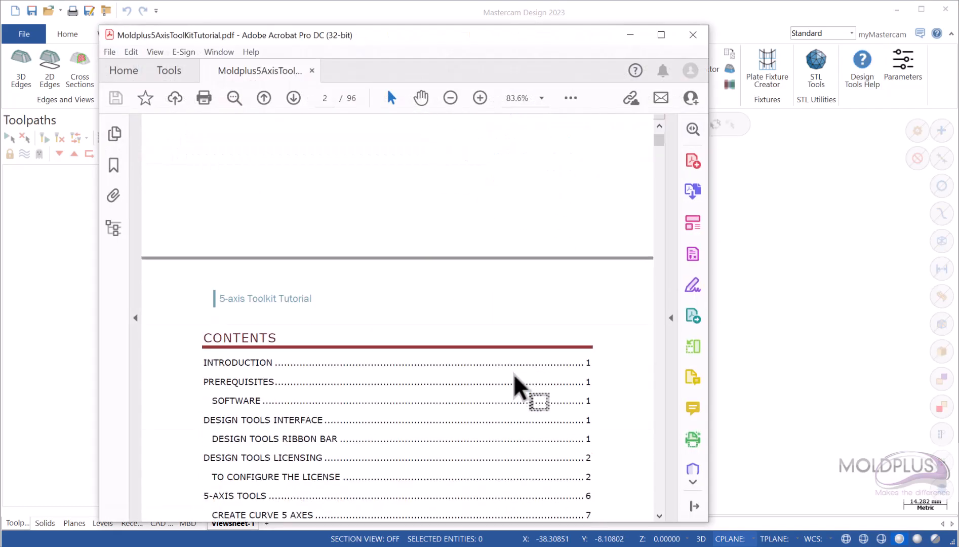
scroll(517, 388, down, 5)
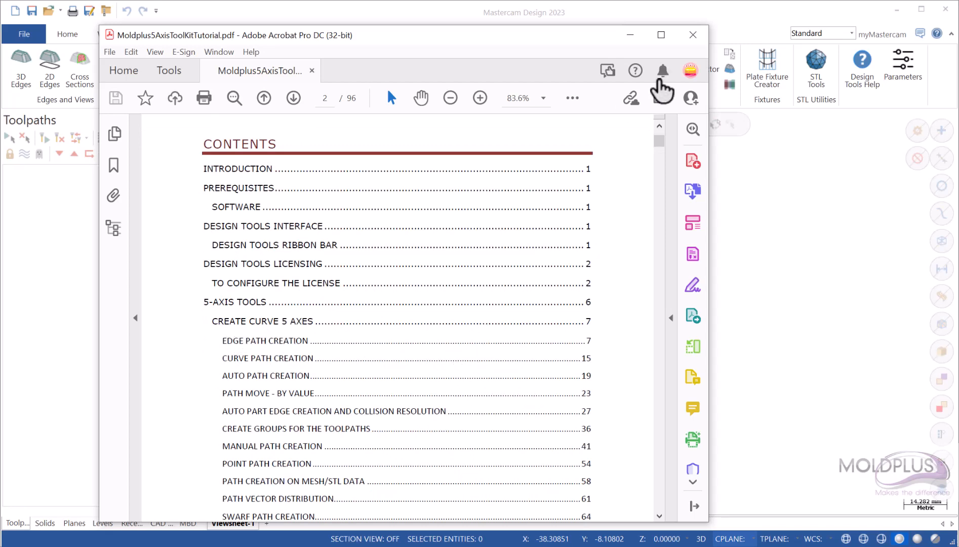
click(693, 36)
Open the Design Tools online help, view its start page and close it.
click(856, 76)
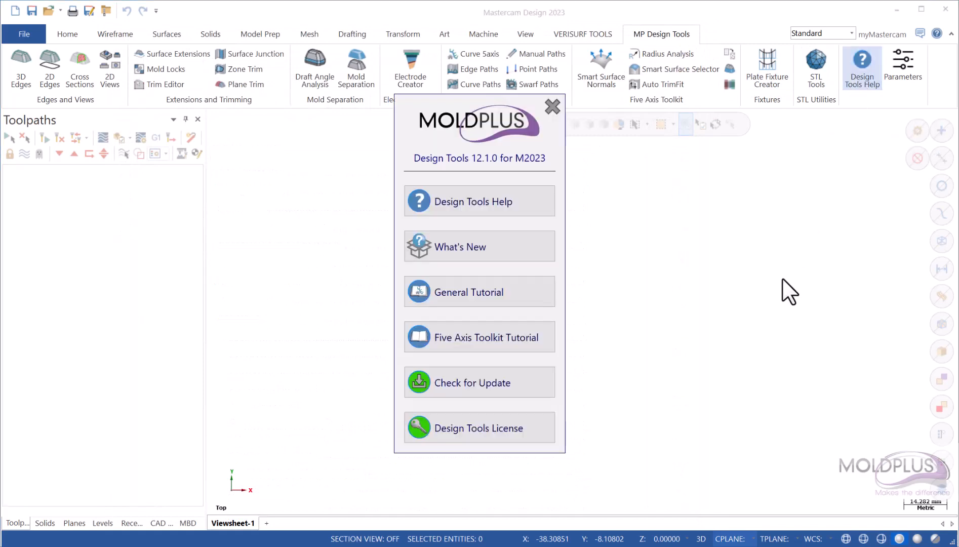
click(463, 203)
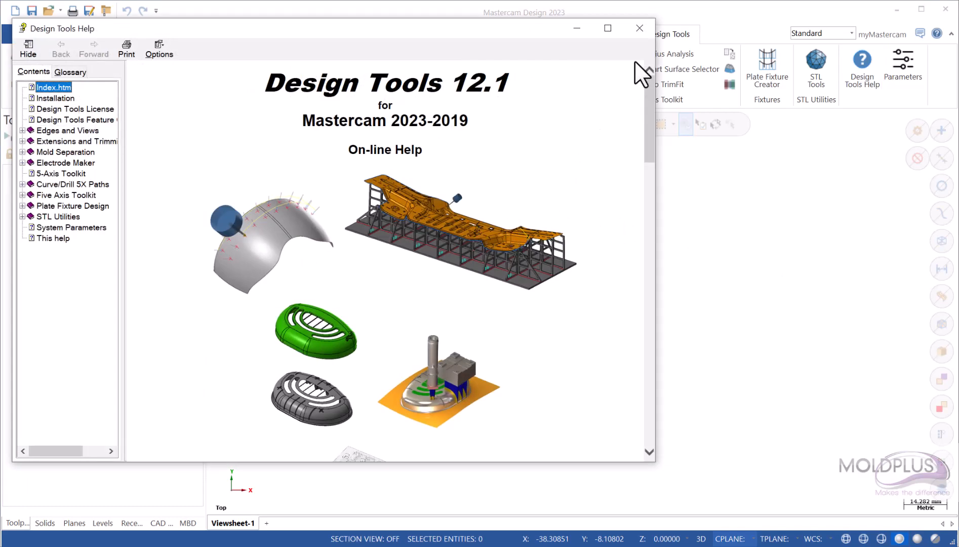
click(639, 27)
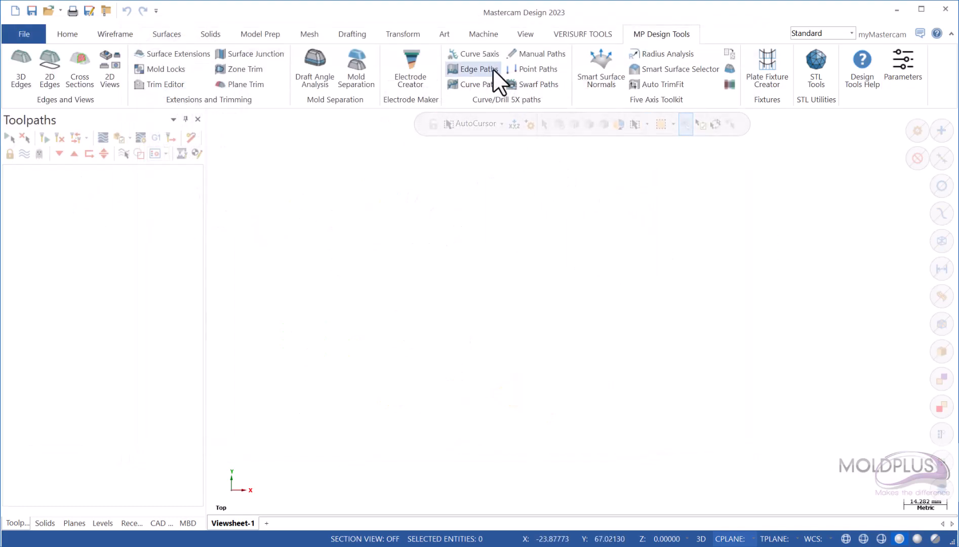
Start Curve 5axis, consult the Create Paths section of its context help, and close both the help and the Curve 5axis dialog.
click(486, 52)
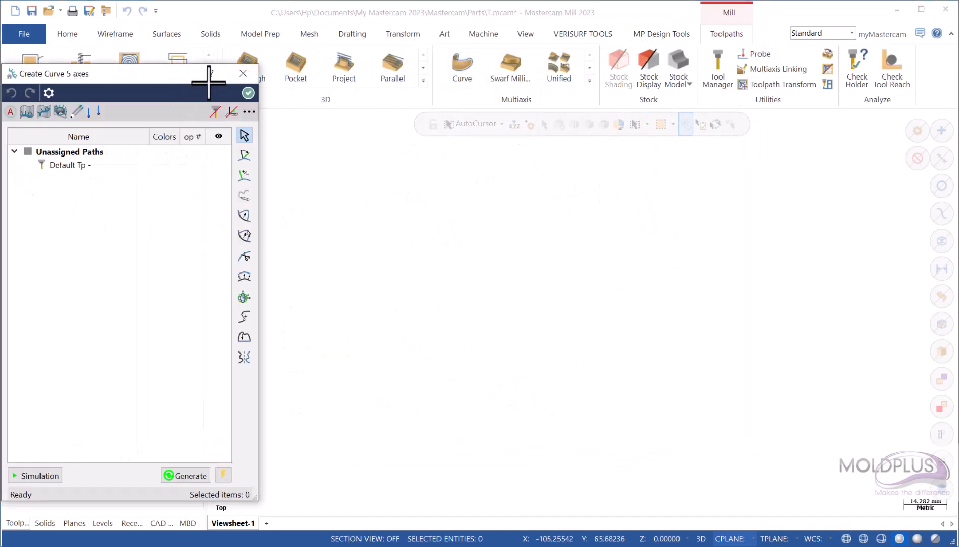
click(211, 73)
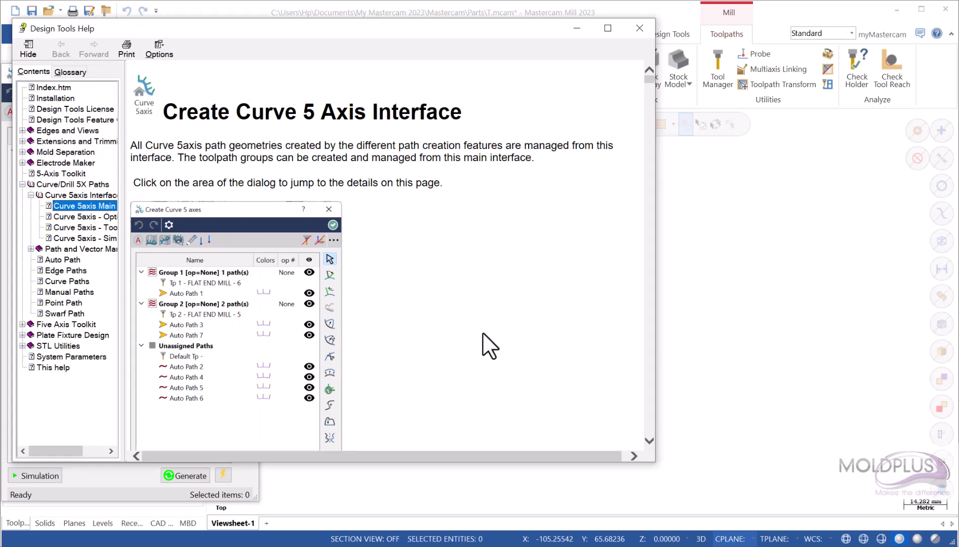
click(165, 241)
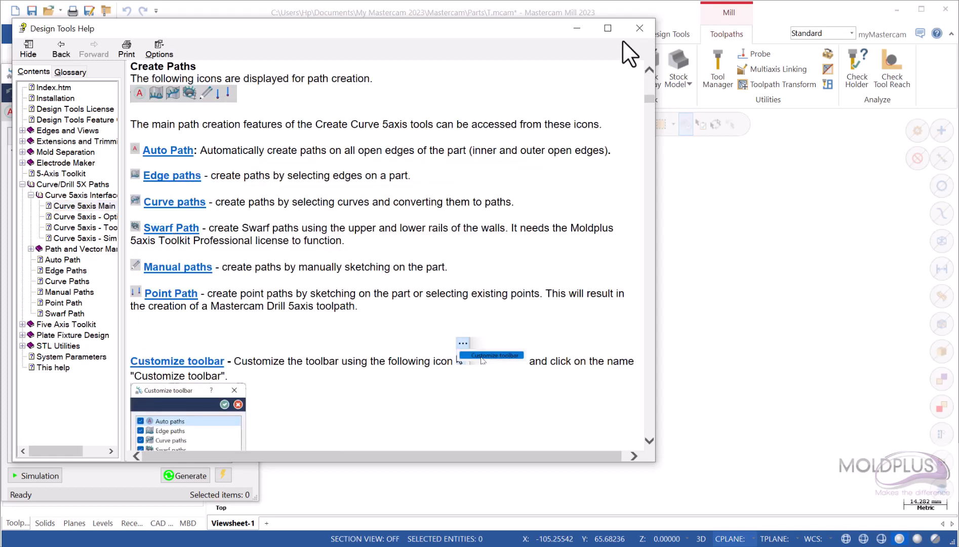
click(639, 27)
click(248, 77)
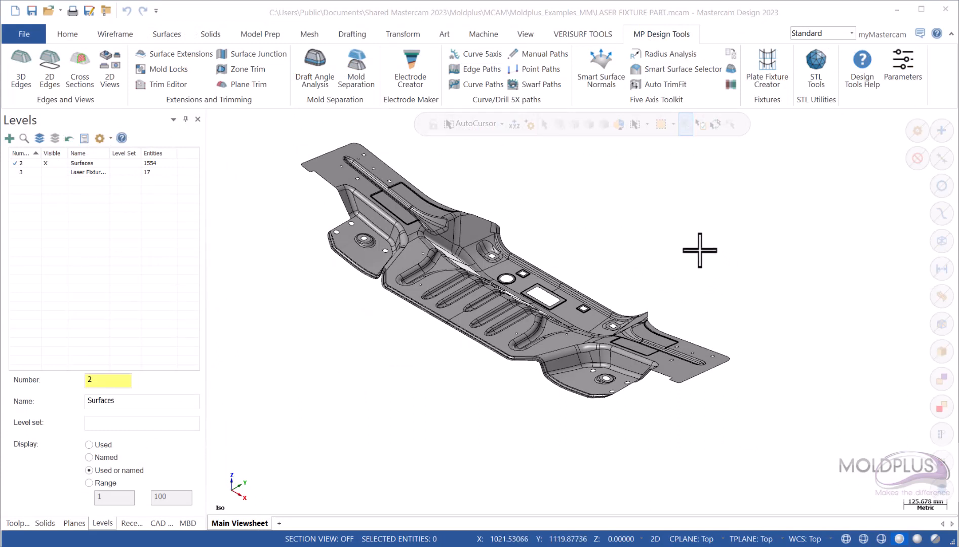
Start Curve 5axis on the laser fixture part and review the Paths, Group and Tool settings in its options.
click(472, 53)
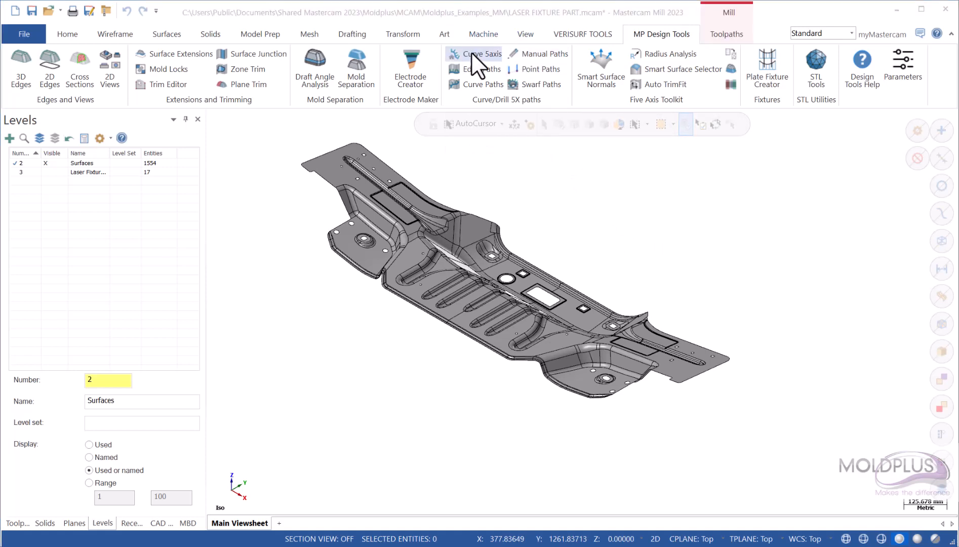
drag(128, 80, 162, 87)
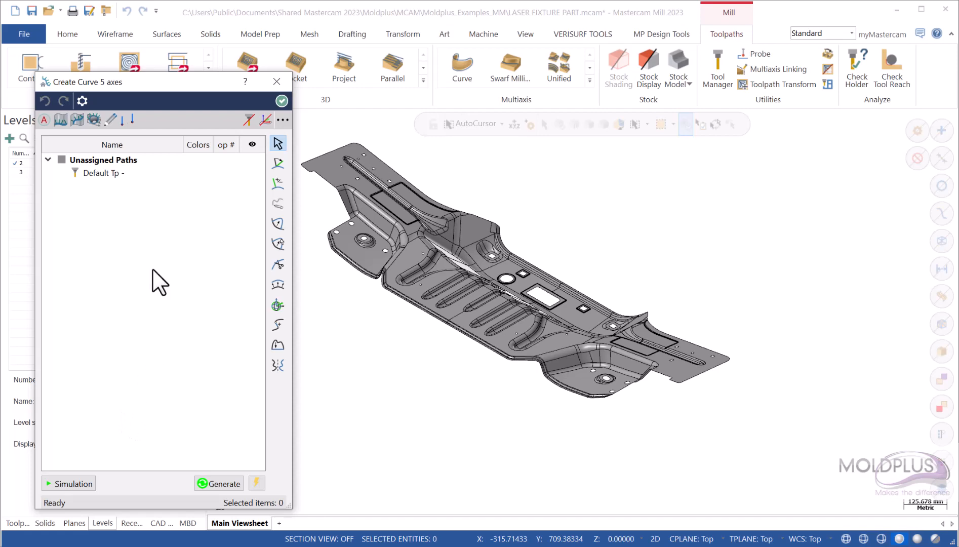
click(82, 101)
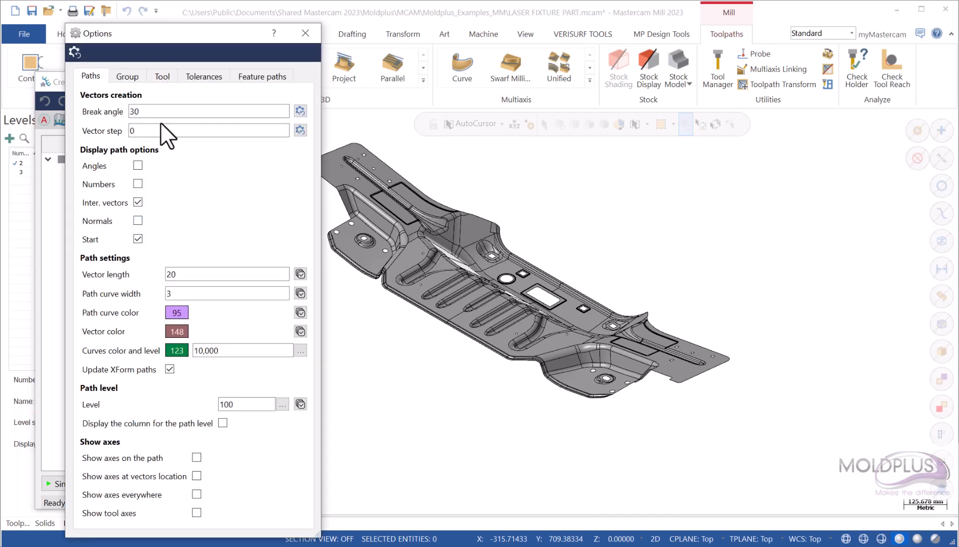
drag(115, 34, 236, 26)
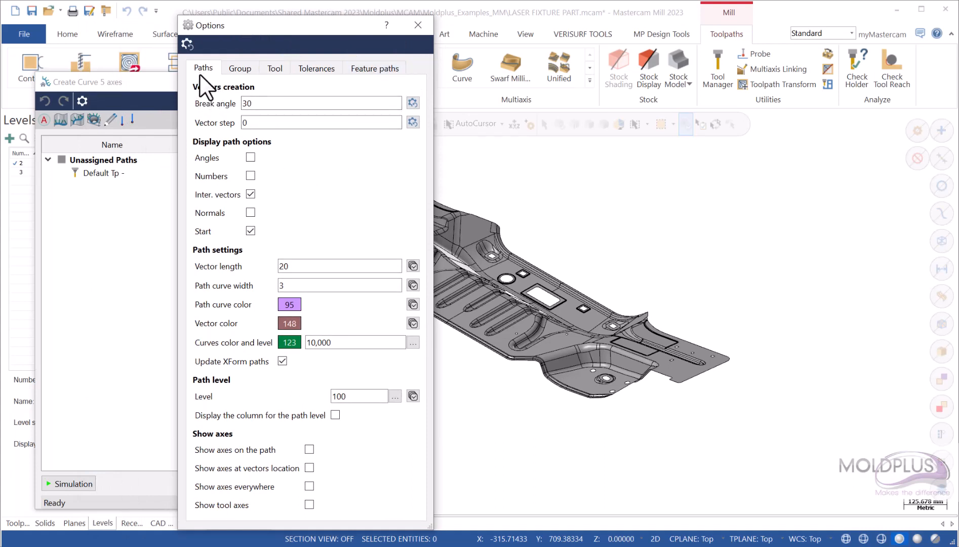
click(244, 75)
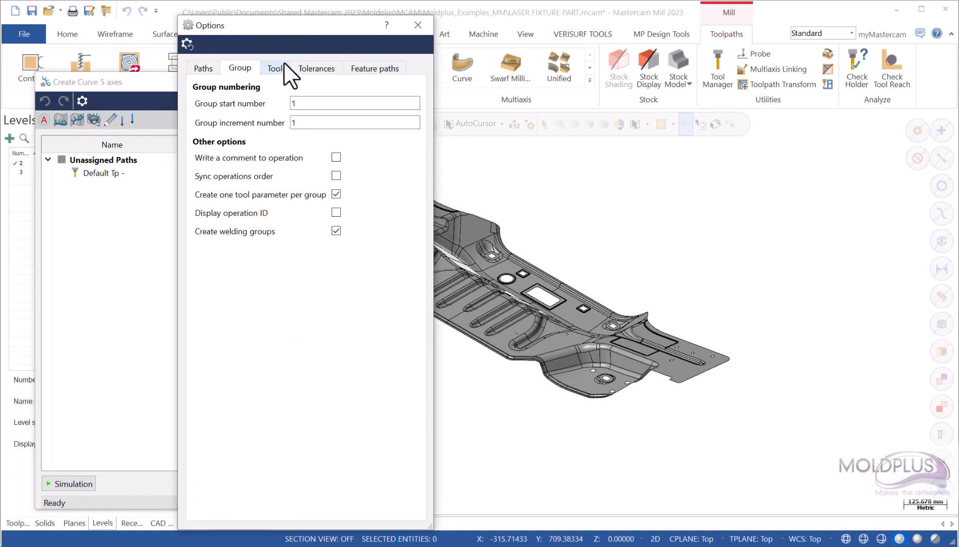
click(278, 71)
click(420, 25)
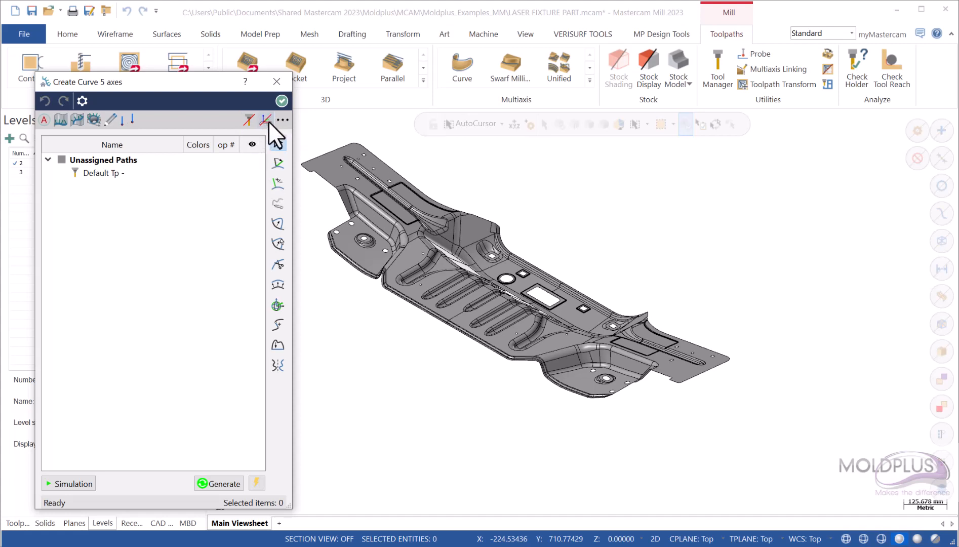
Review the path types offered in the Curve 5axis toolbar customization, from Auto paths to Point paths, and cancel it.
click(283, 121)
click(319, 137)
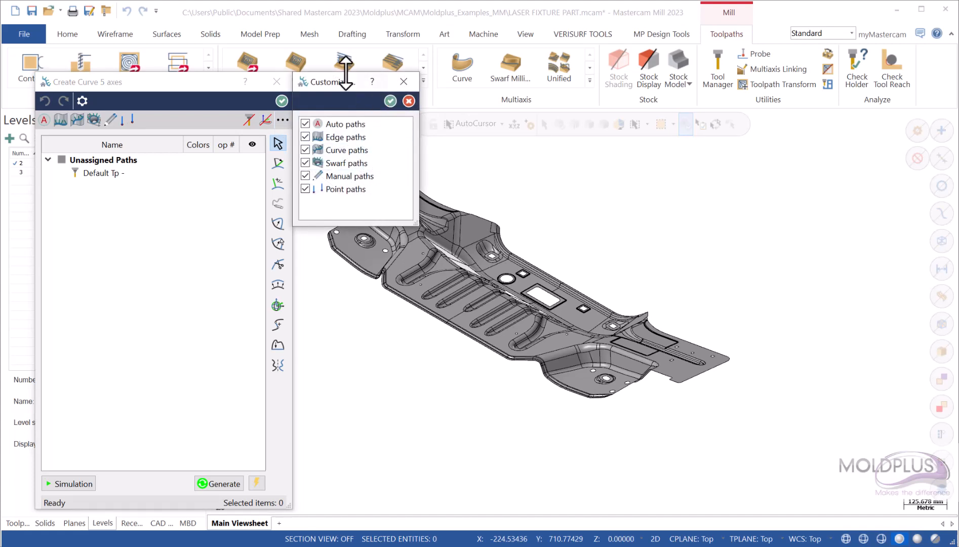
drag(350, 82, 353, 83)
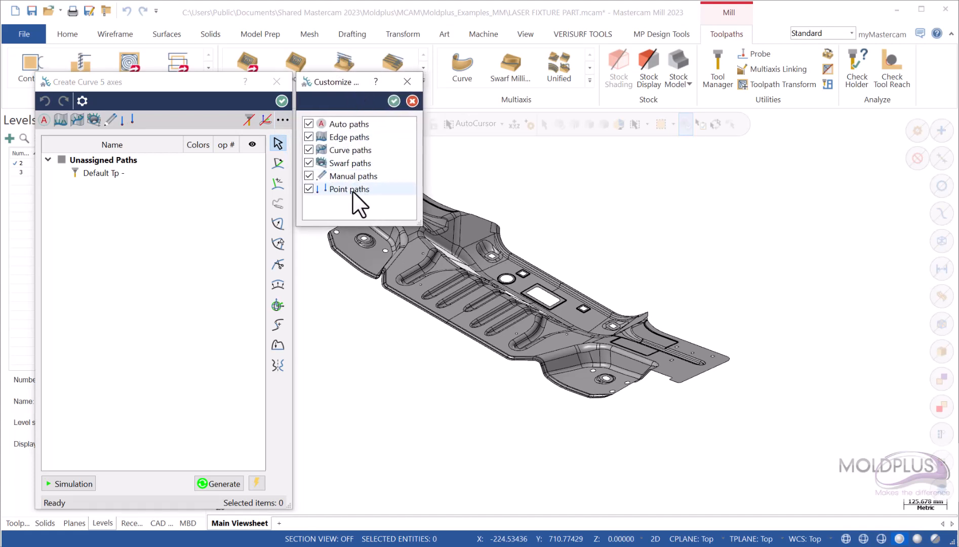
click(309, 189)
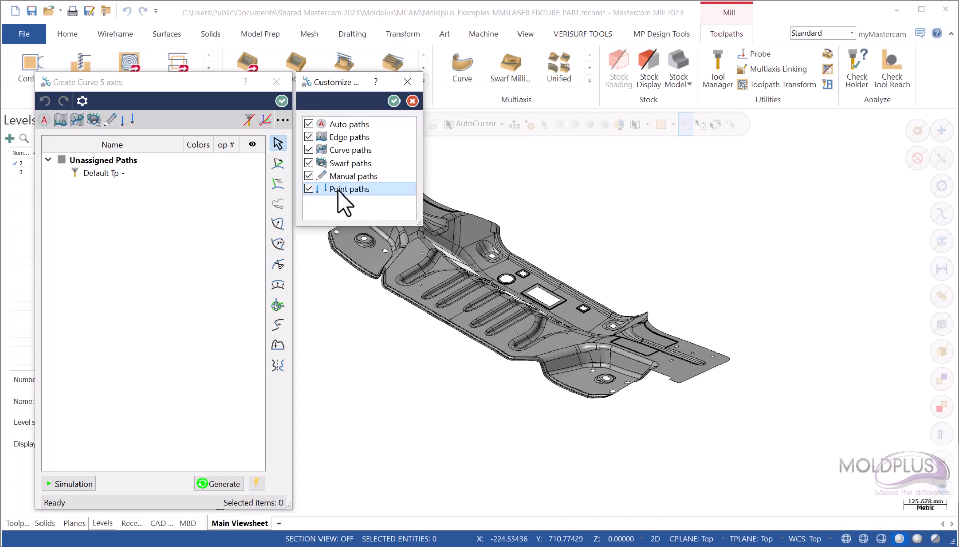
mouse_move(337, 190)
mouse_down()
mouse_move(345, 173)
mouse_move(355, 197)
mouse_move(346, 192)
mouse_up()
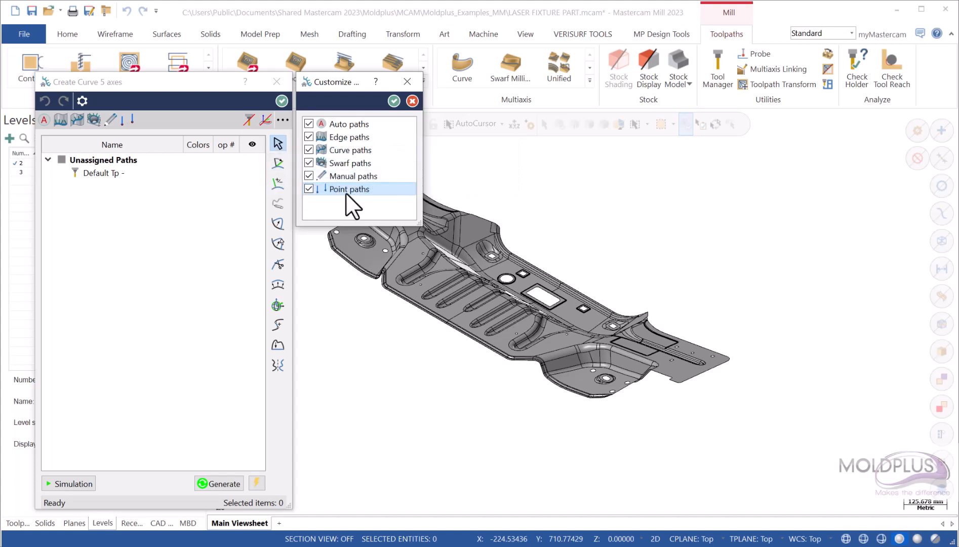
click(412, 101)
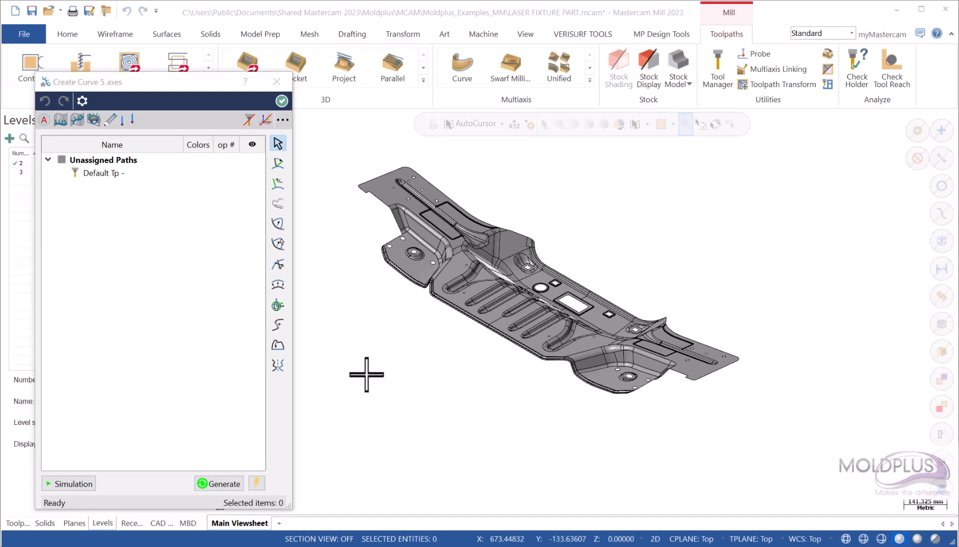
Create auto paths on all surfaces, raising the minimum area filter until nine output paths remain.
click(43, 120)
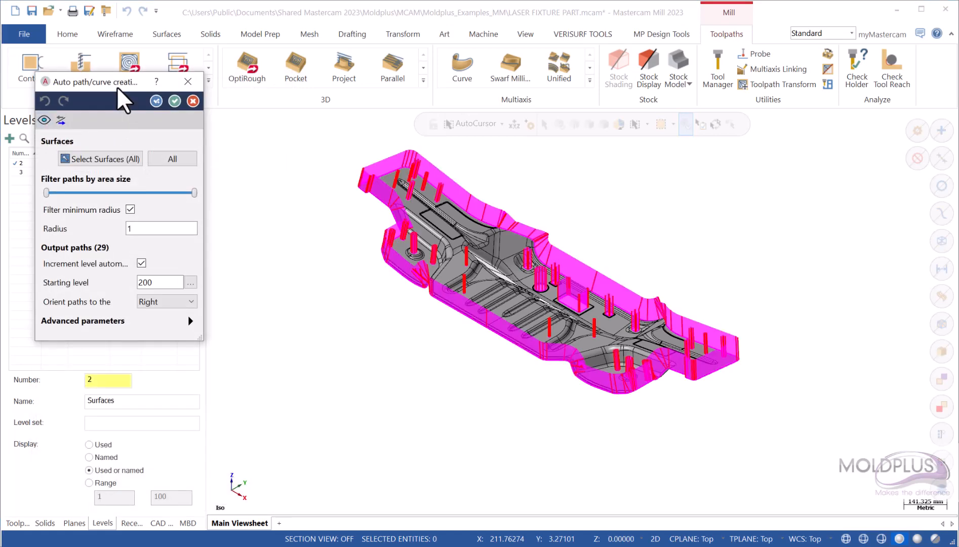
drag(118, 82, 180, 148)
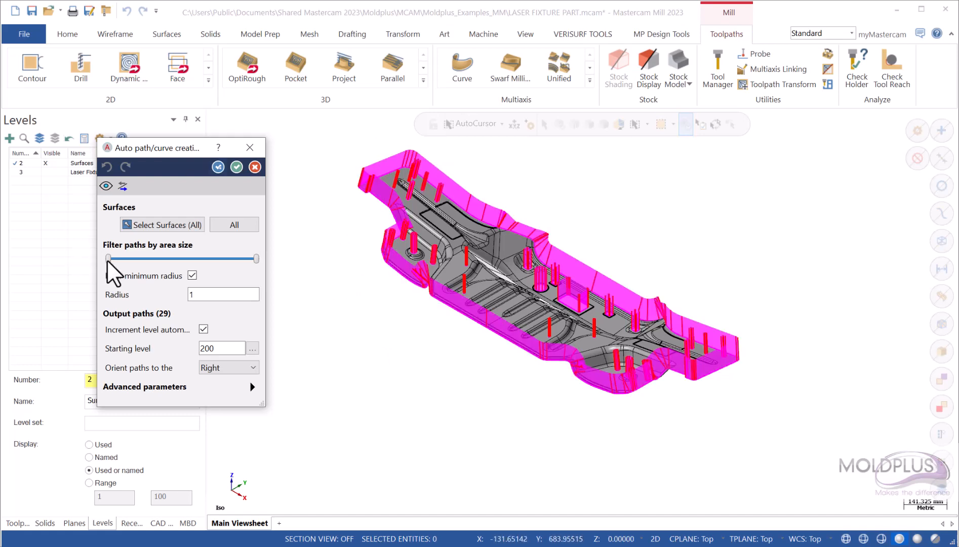
drag(108, 257, 212, 264)
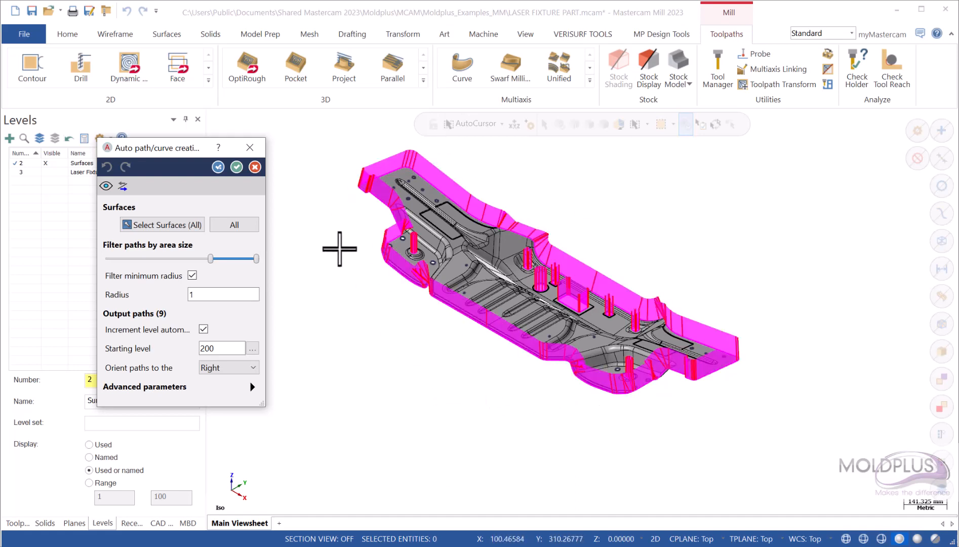
click(237, 166)
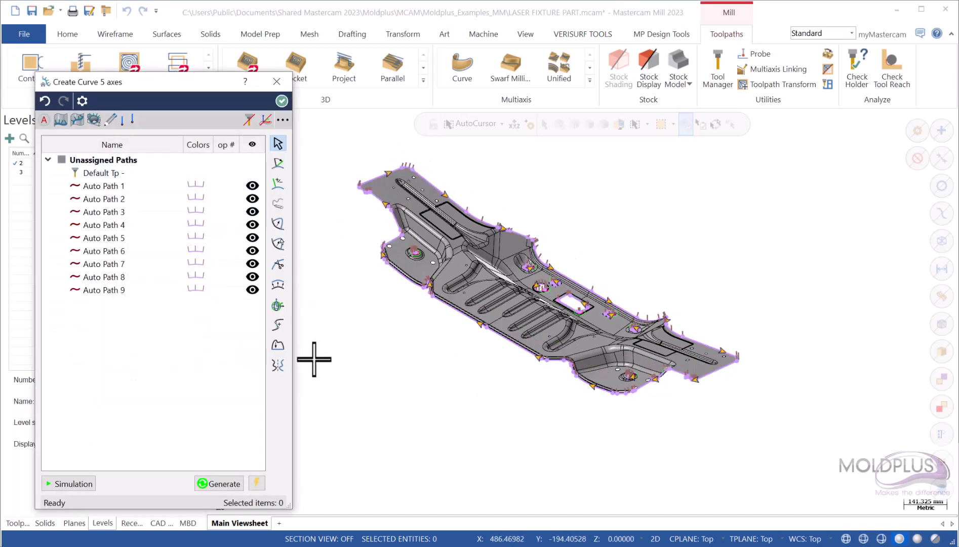
Examine the individual auto paths on the part by highlighting them one after another, including the outer contour and inner openings.
click(113, 187)
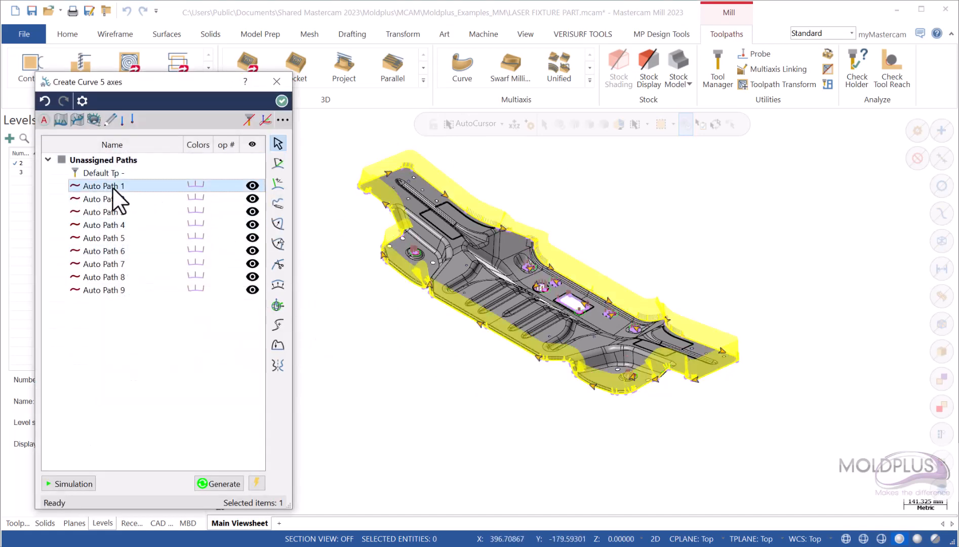
click(111, 201)
click(107, 212)
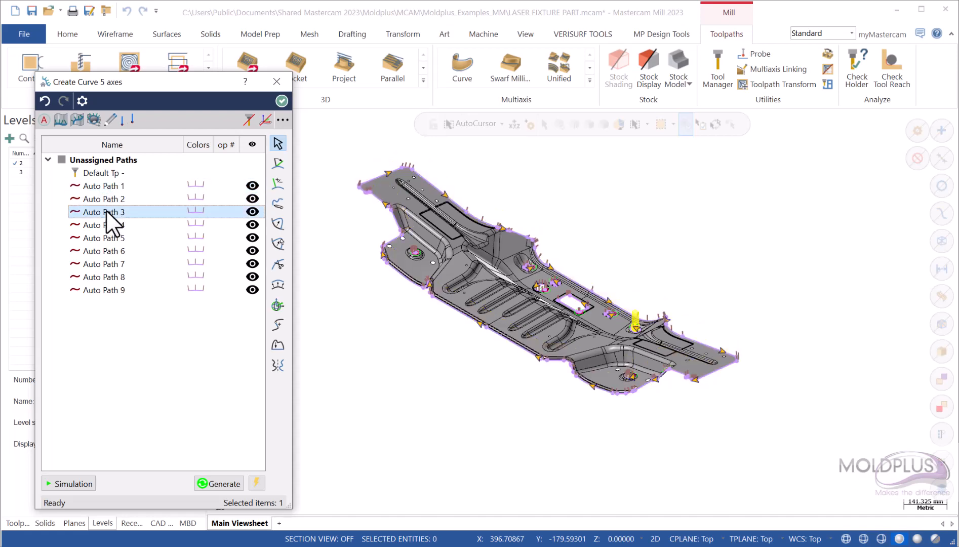
click(105, 223)
click(100, 238)
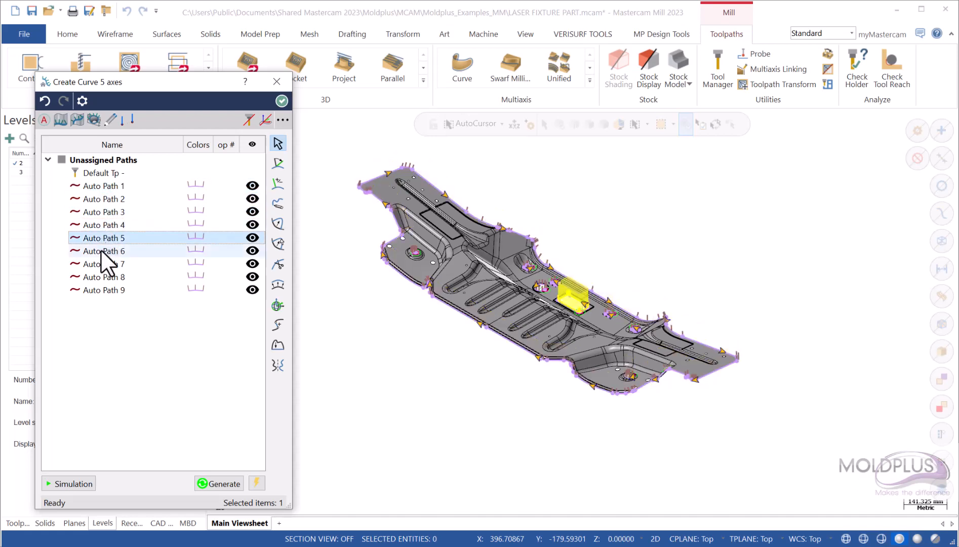
click(101, 250)
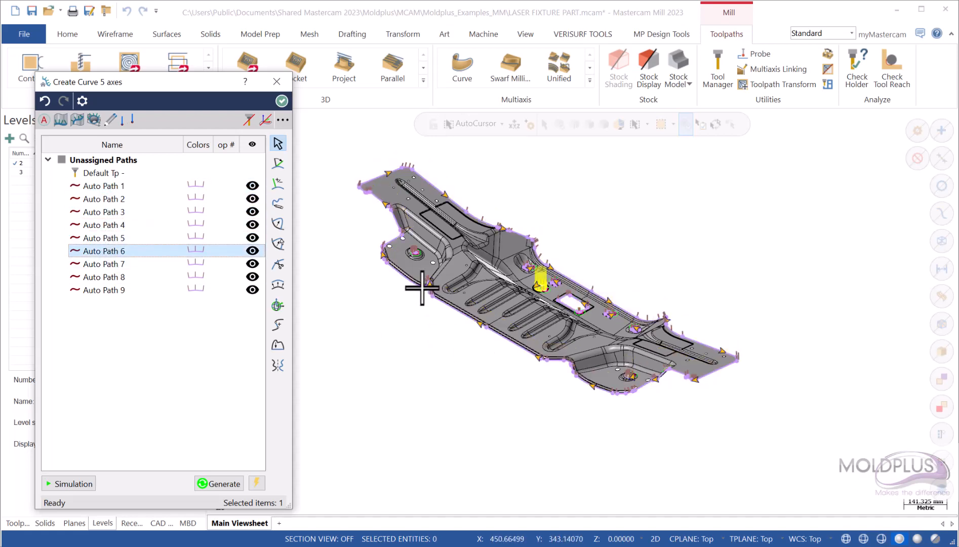
scroll(441, 279, up, 6)
scroll(441, 280, down, 6)
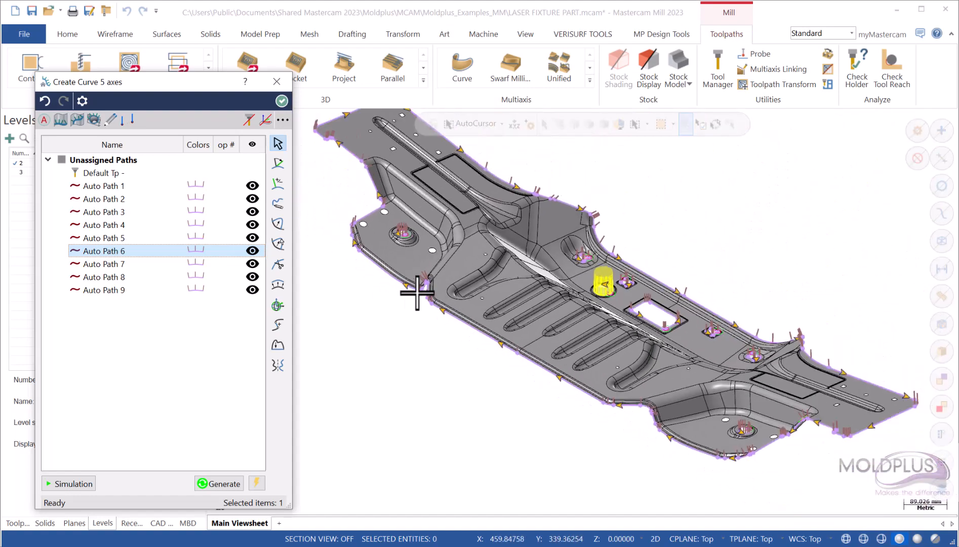
click(100, 186)
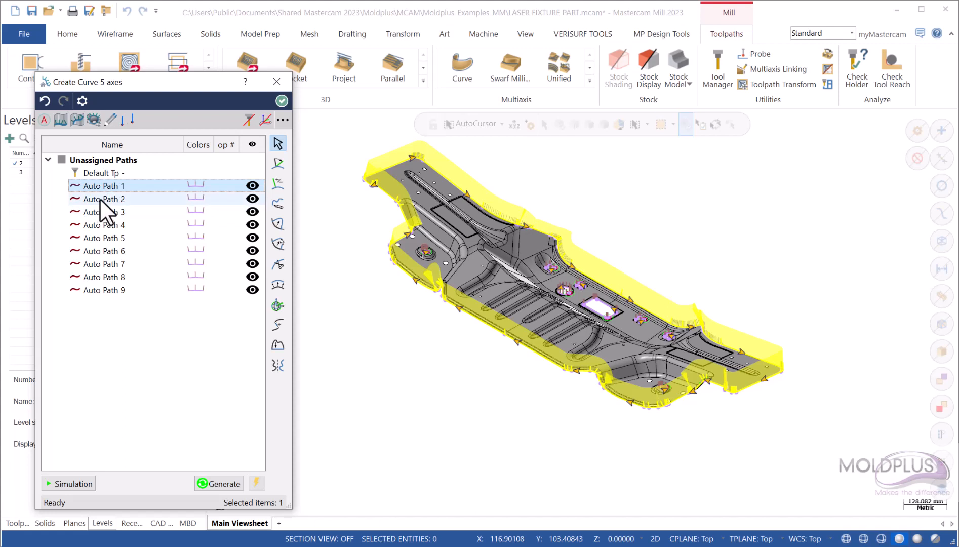
click(100, 198)
click(100, 212)
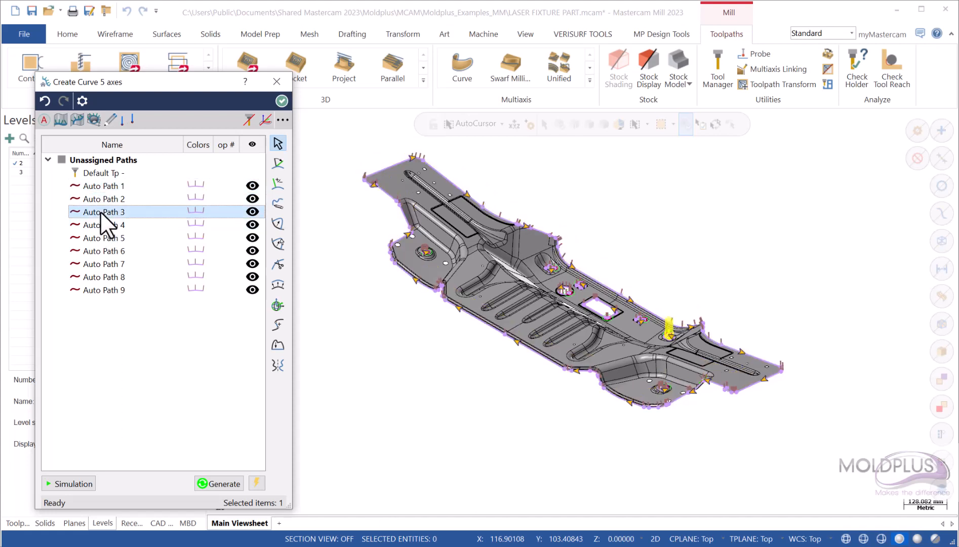
click(102, 237)
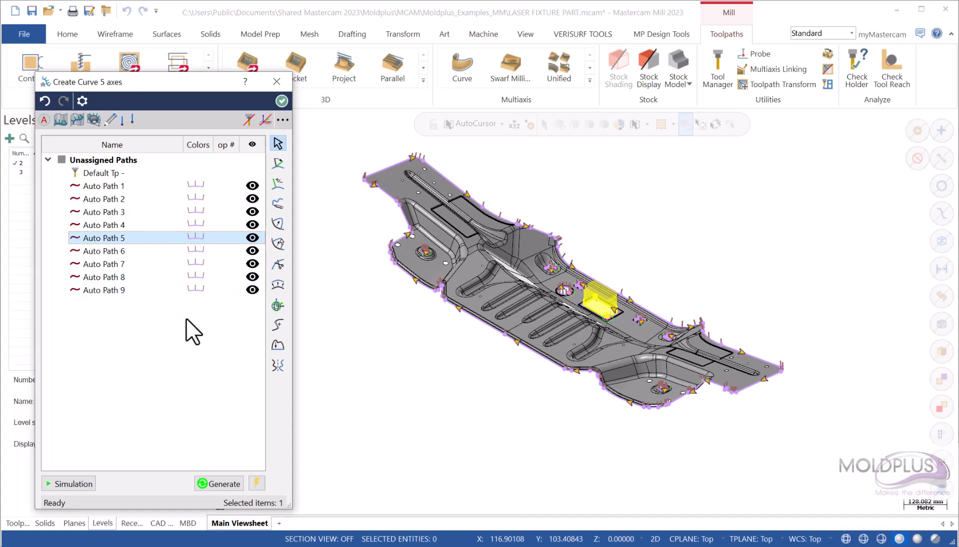
Look through the commands available for Auto Path 1 and dismiss them without choosing any.
click(112, 185)
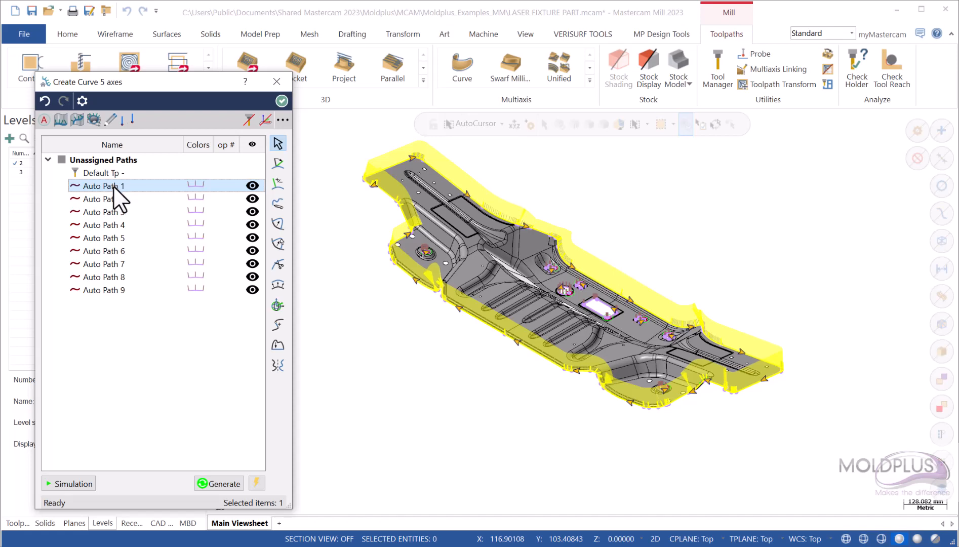
right_click(113, 186)
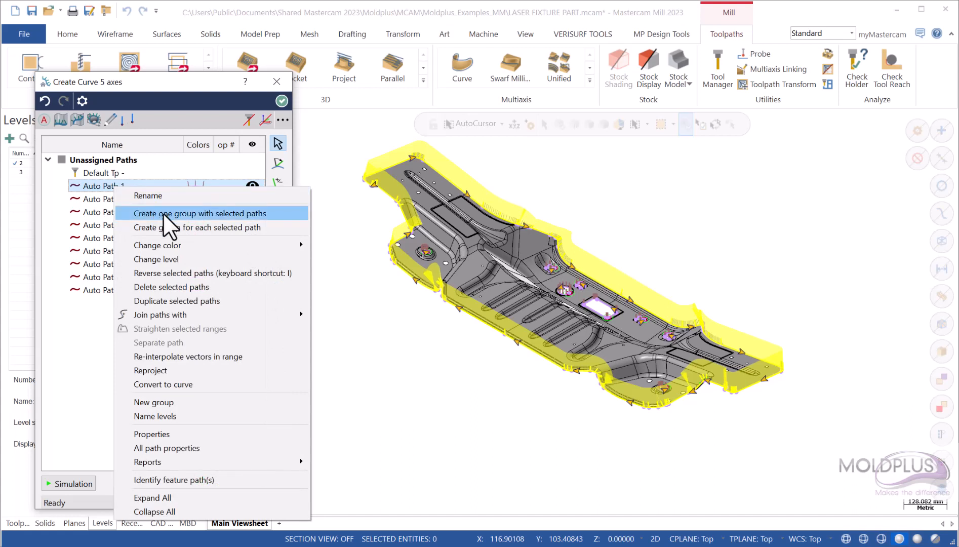
click(84, 344)
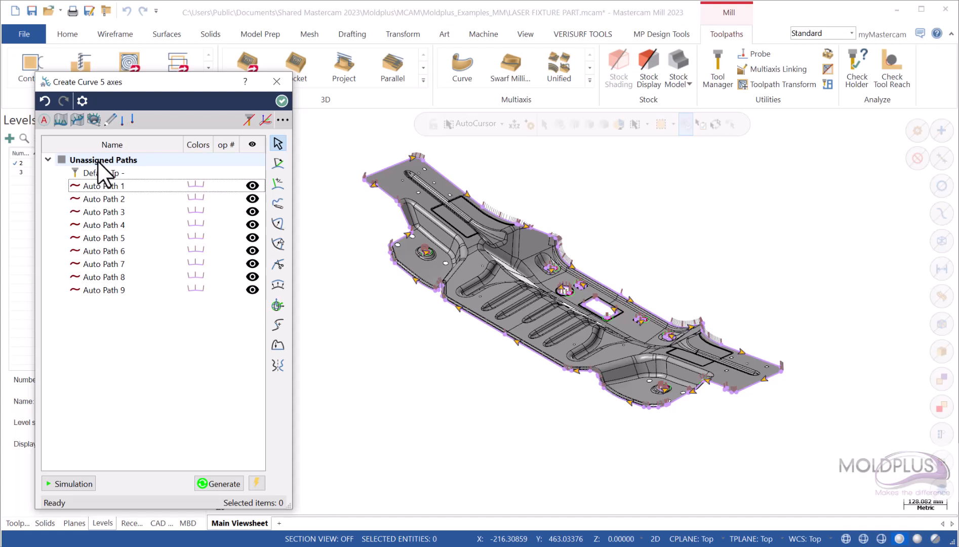
Create one group containing only Auto Path 1 and expand the group to show its contents.
click(105, 186)
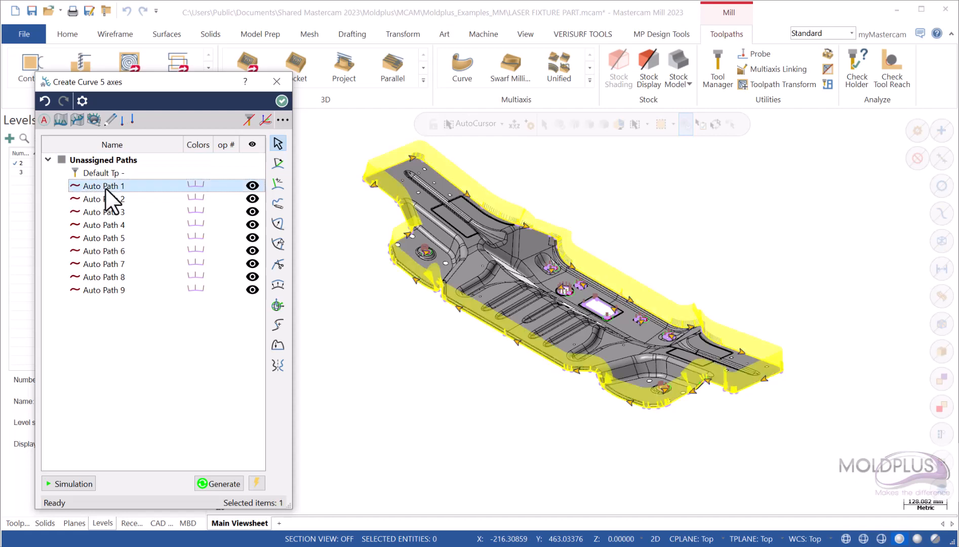
right_click(108, 186)
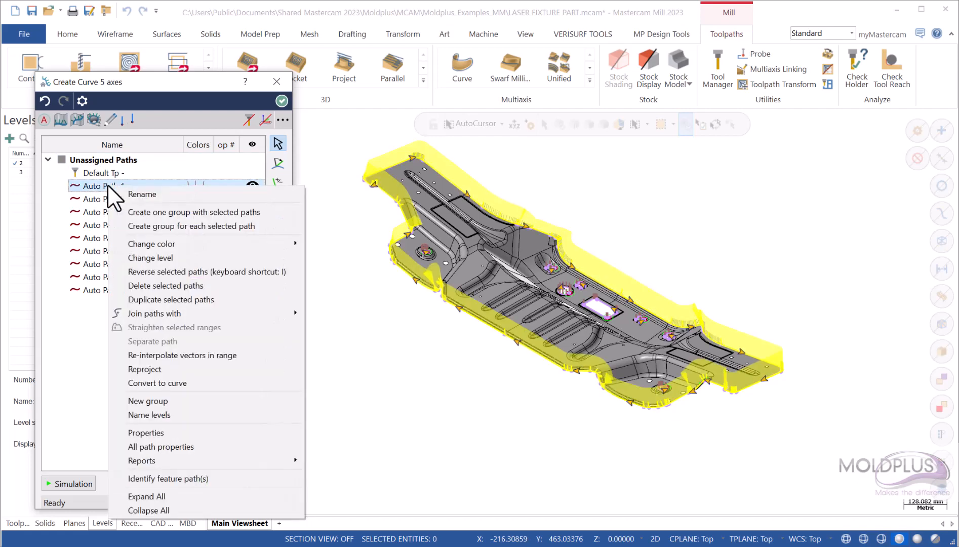
click(158, 212)
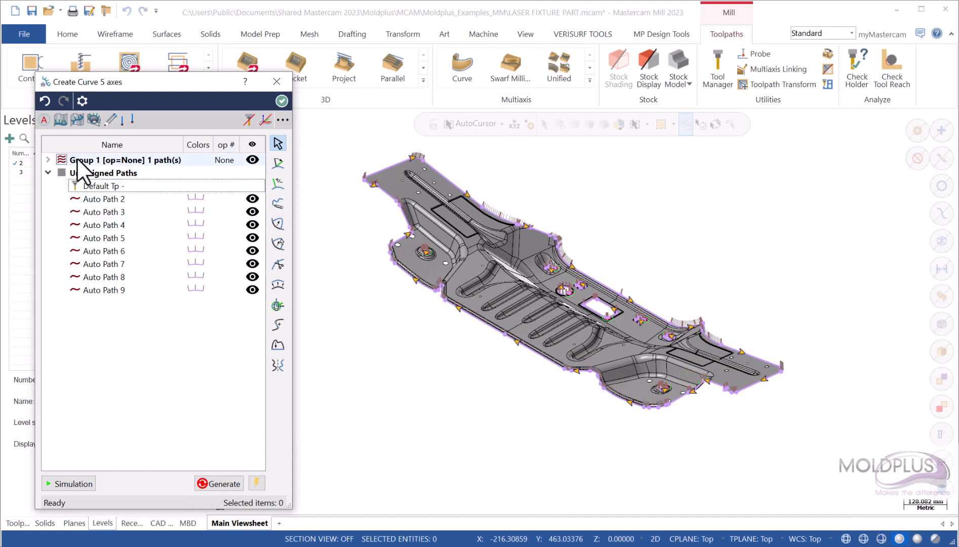
click(48, 160)
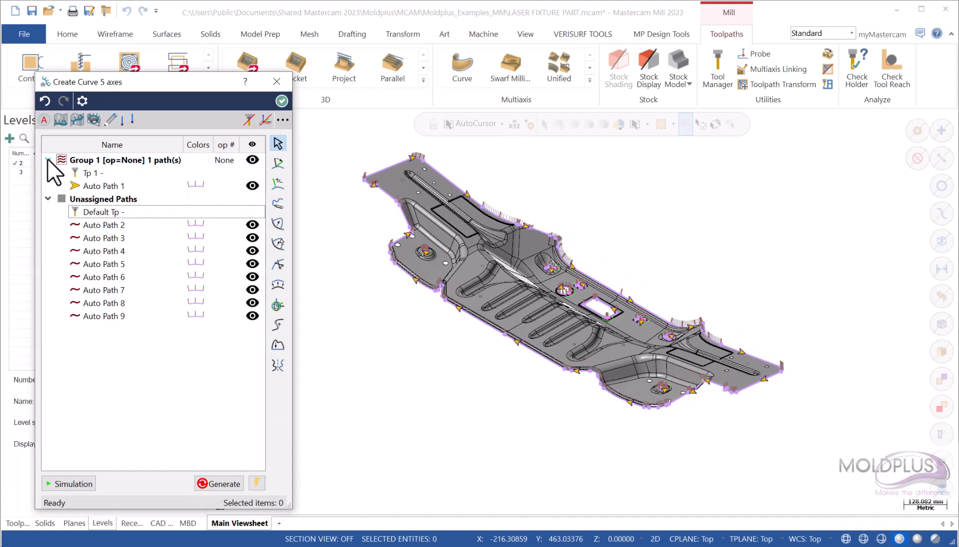
Display the tool on Auto Path 1 at a point along the part's long front edge and inspect it up close.
click(104, 185)
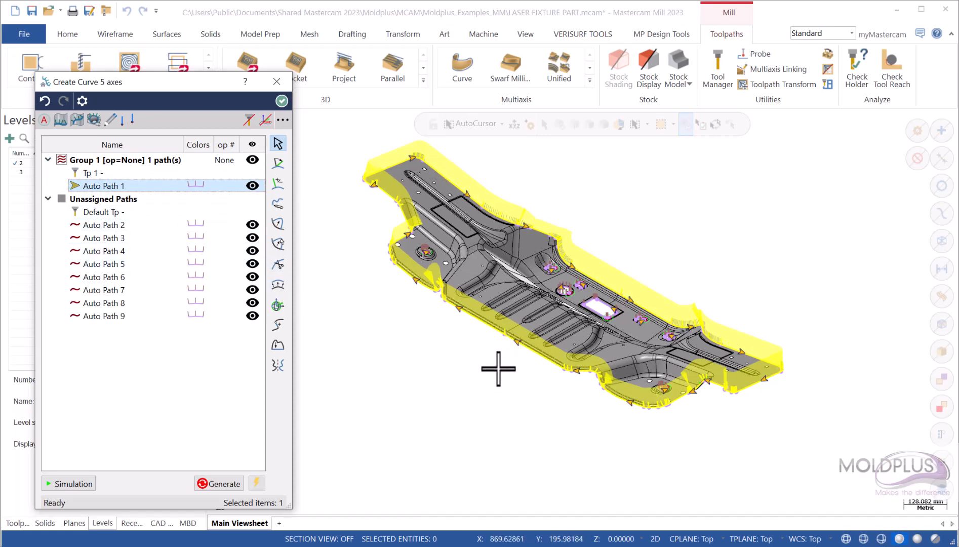
scroll(505, 361, up, 2)
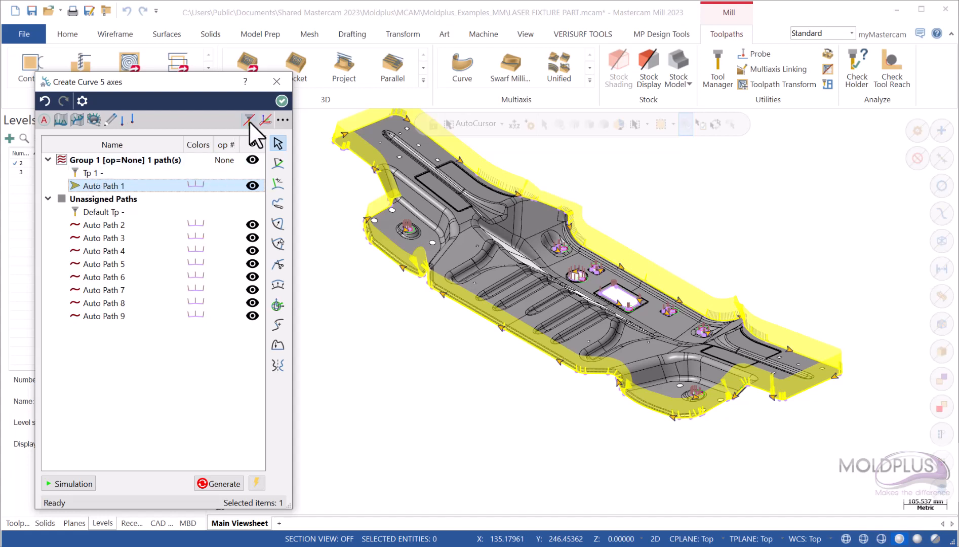
click(503, 324)
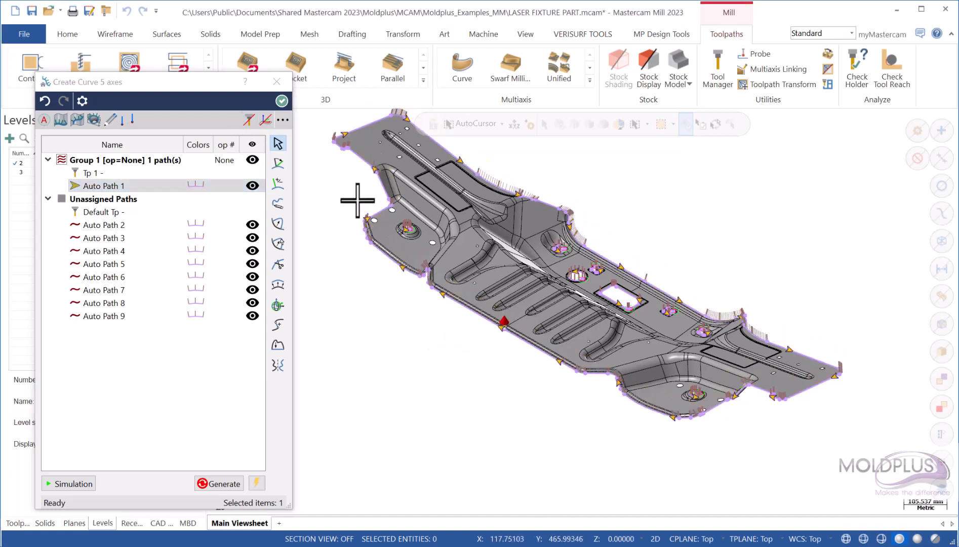
click(249, 119)
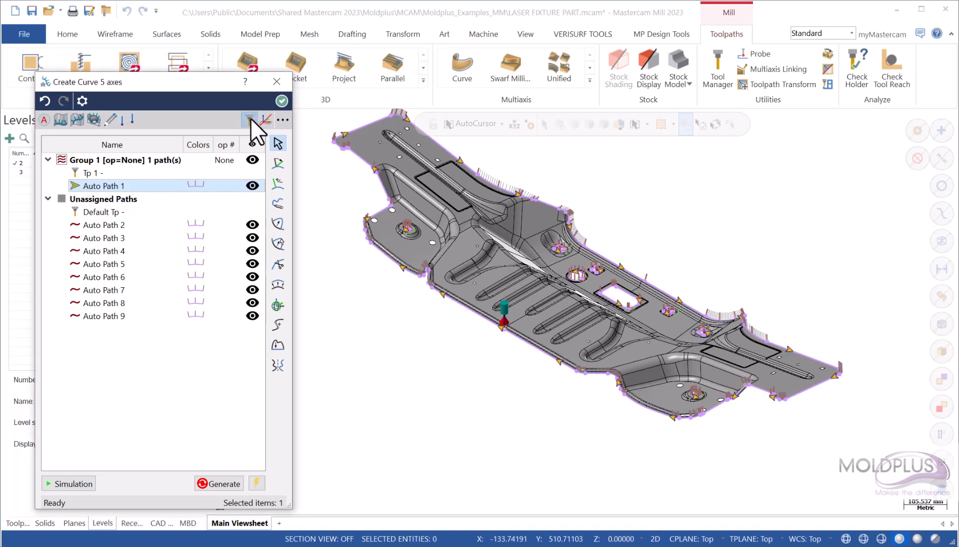
scroll(506, 333, up, 2)
scroll(505, 332, down, 1)
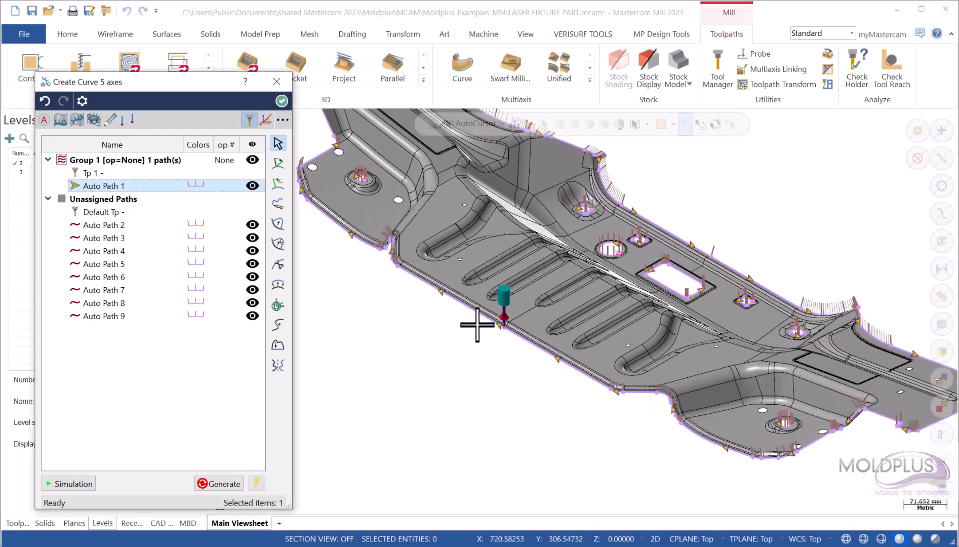
scroll(517, 349, down, 1)
scroll(515, 339, up, 5)
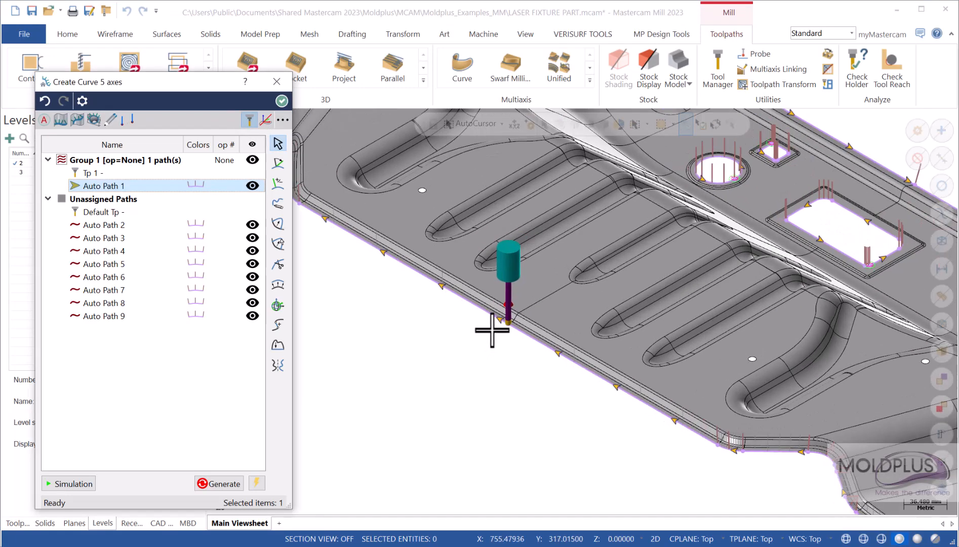
scroll(509, 336, up, 5)
scroll(510, 337, down, 1)
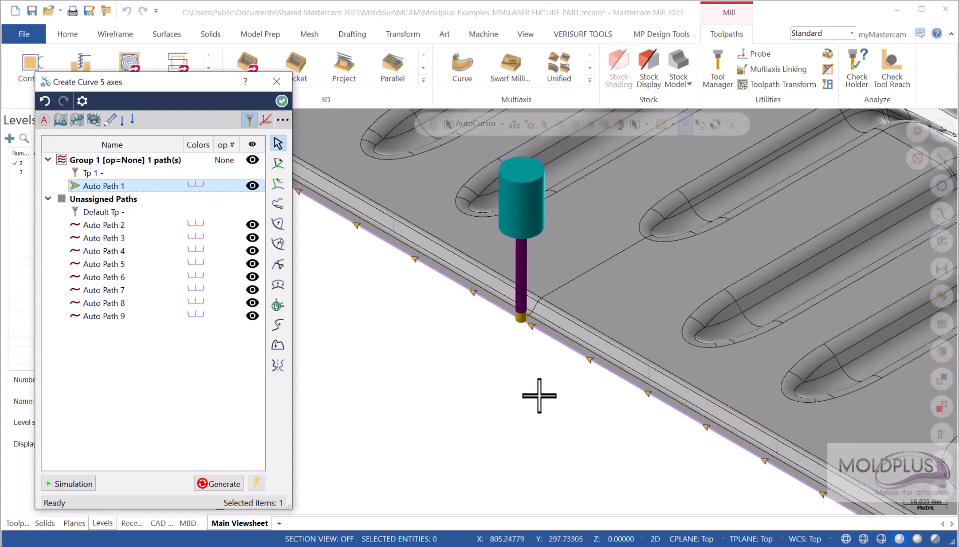
Edit Group 1's tool parameters and change the tool type to Mastercam Tool.
click(90, 172)
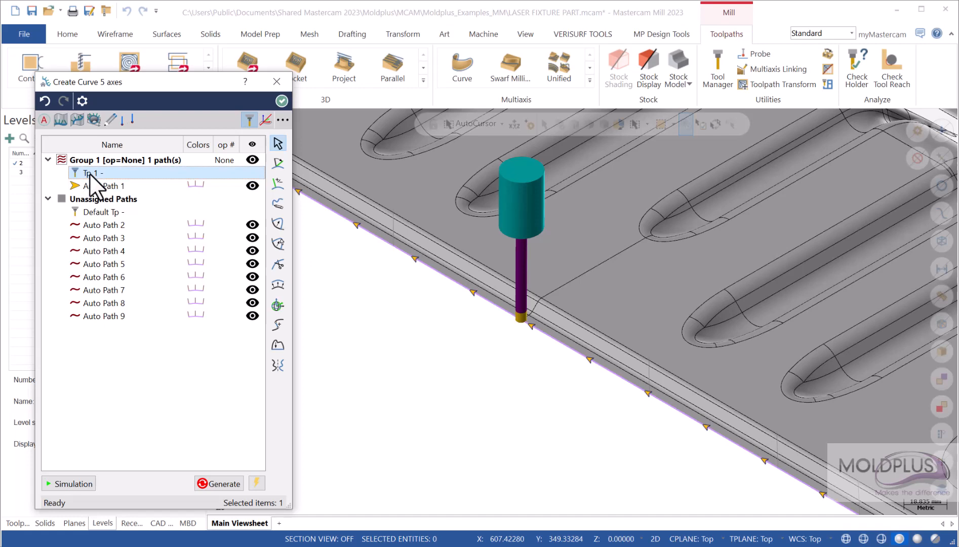
double_click(90, 173)
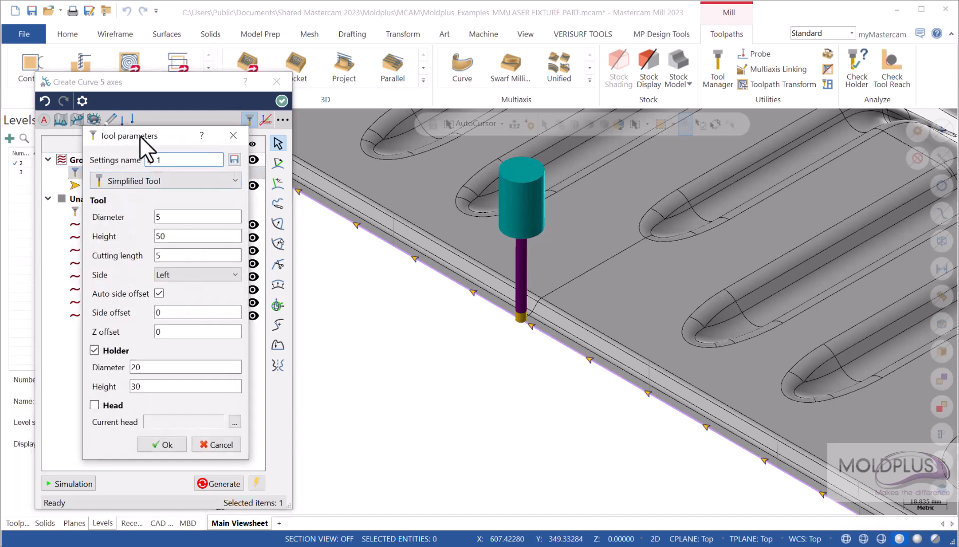
drag(141, 136, 186, 138)
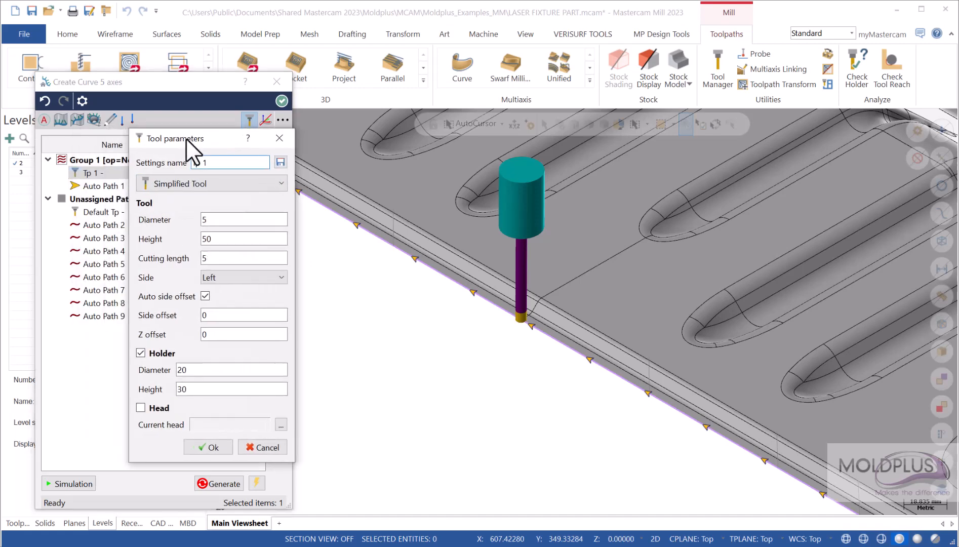
click(279, 182)
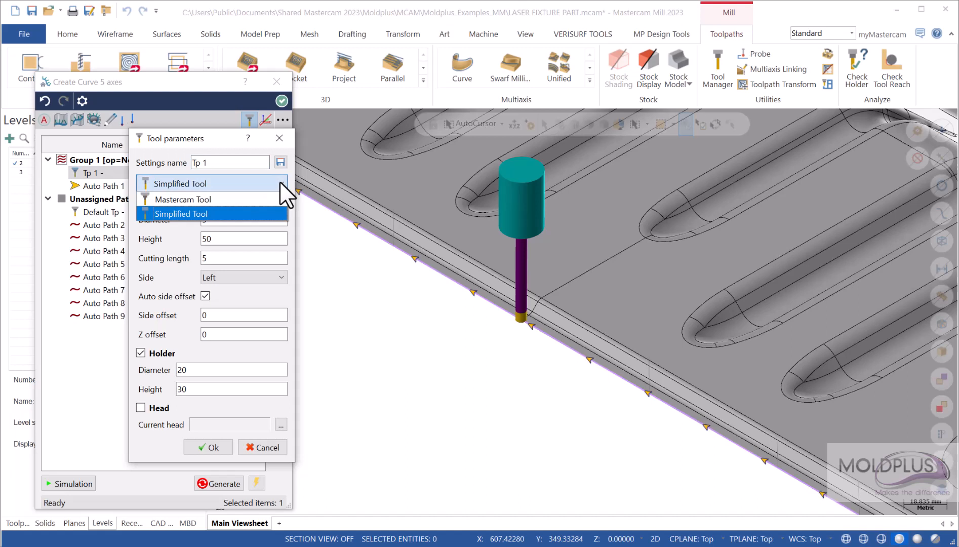
click(204, 199)
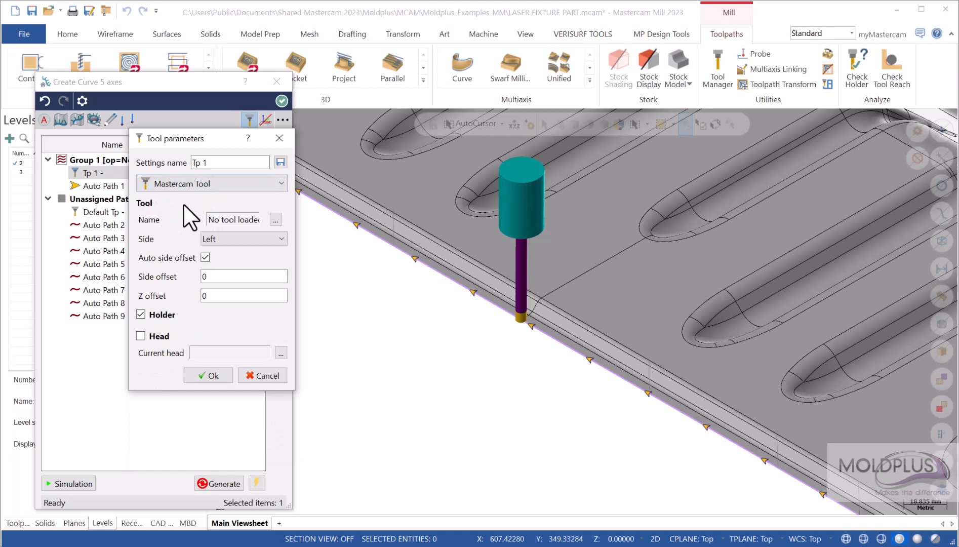
Load FLAT END MILL - 6 from the Mill_mm tool library as Group 1's tool and apply the parameters.
click(275, 218)
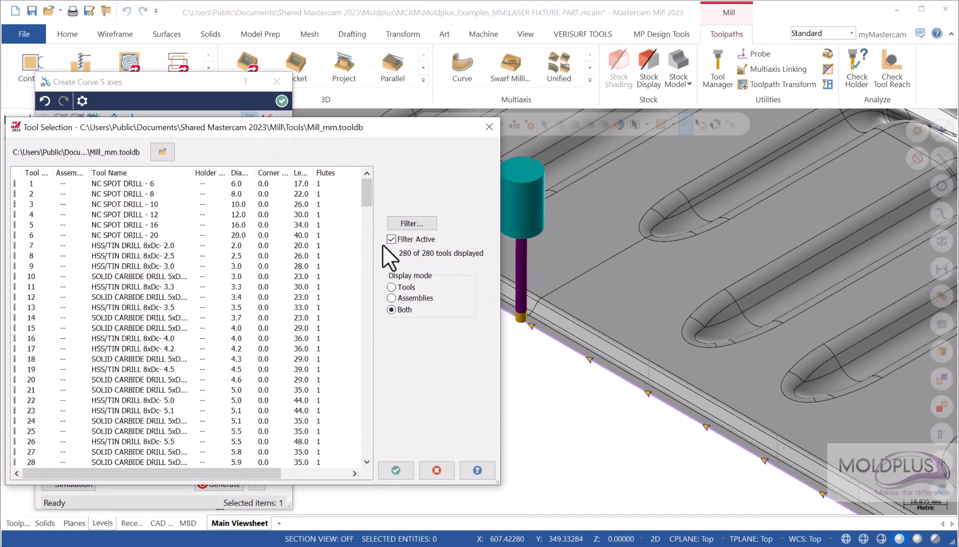
drag(368, 185, 355, 392)
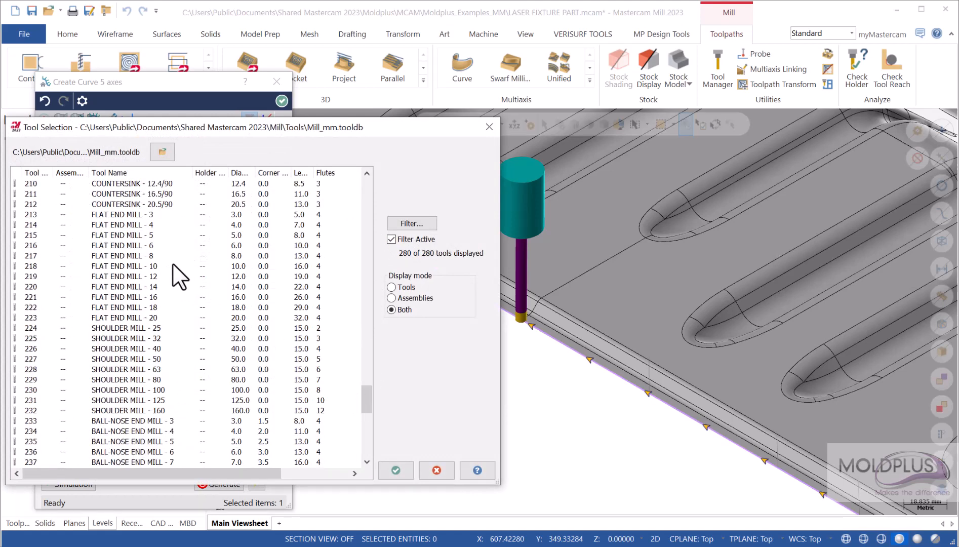
click(127, 246)
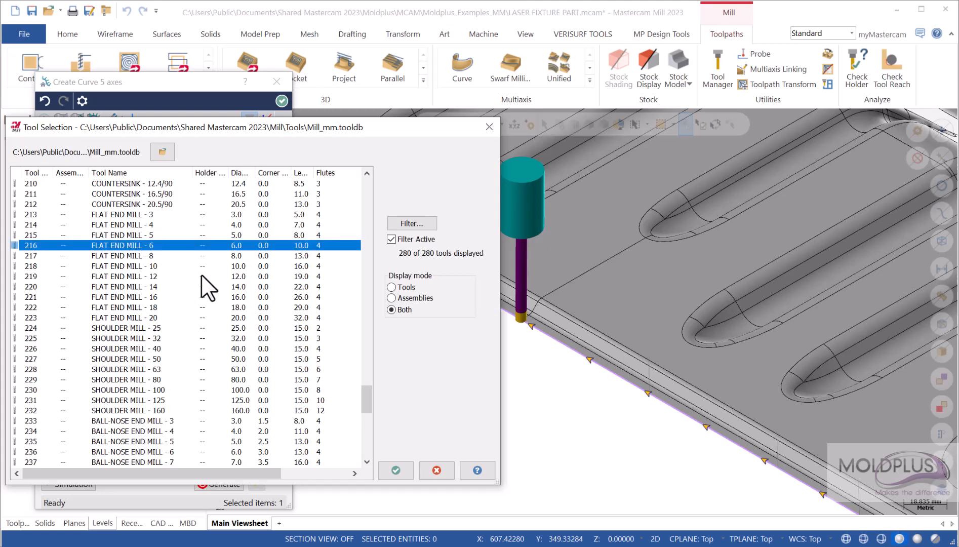
click(397, 471)
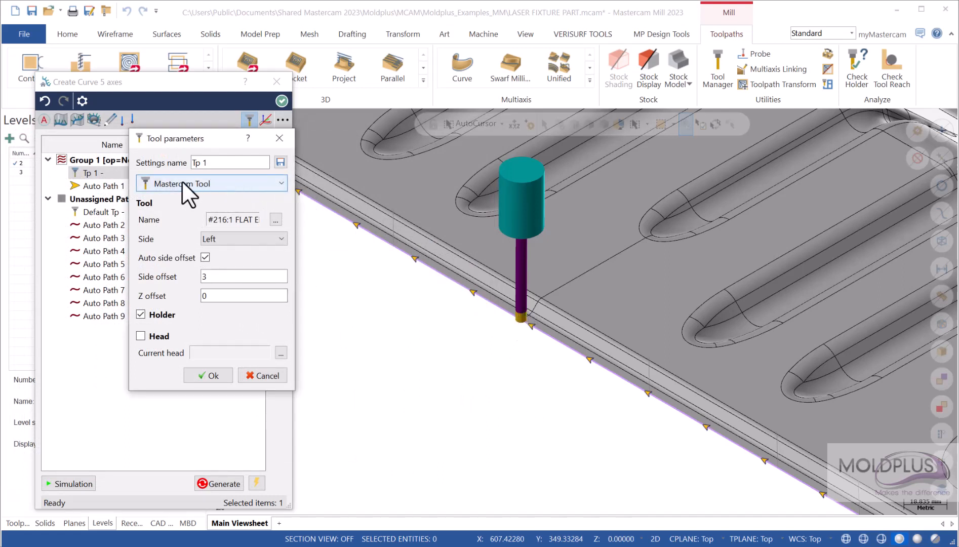
click(205, 258)
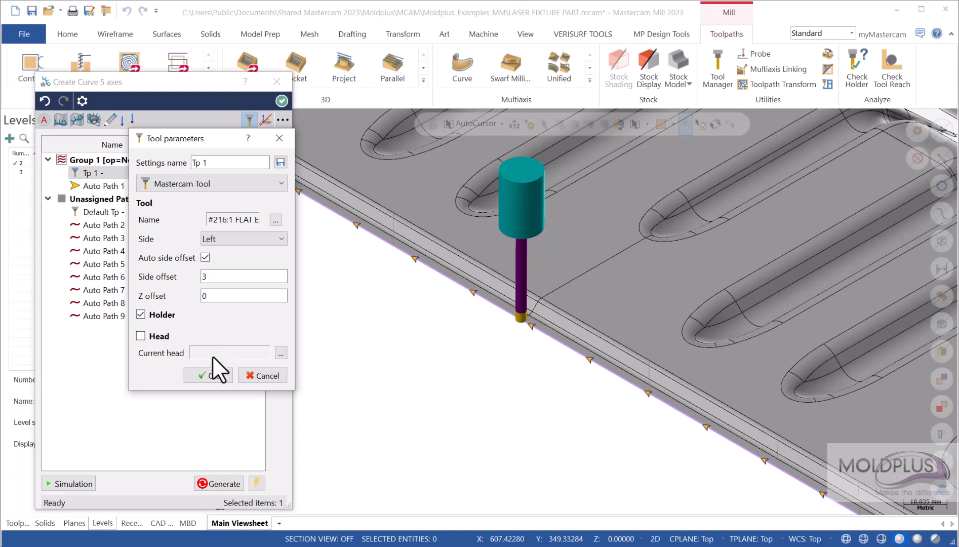
click(210, 374)
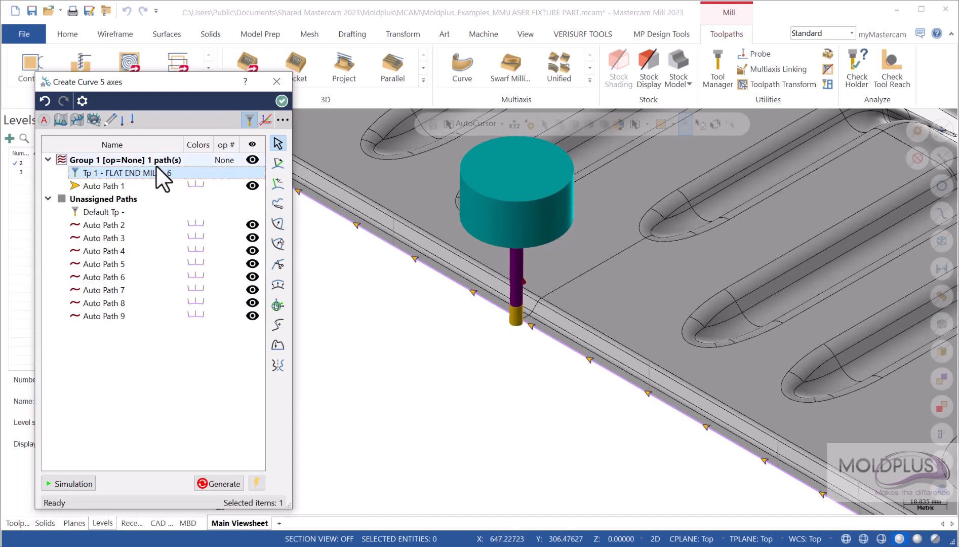
Set the side of Group 1's flat end mill to Right and apply it.
double_click(124, 170)
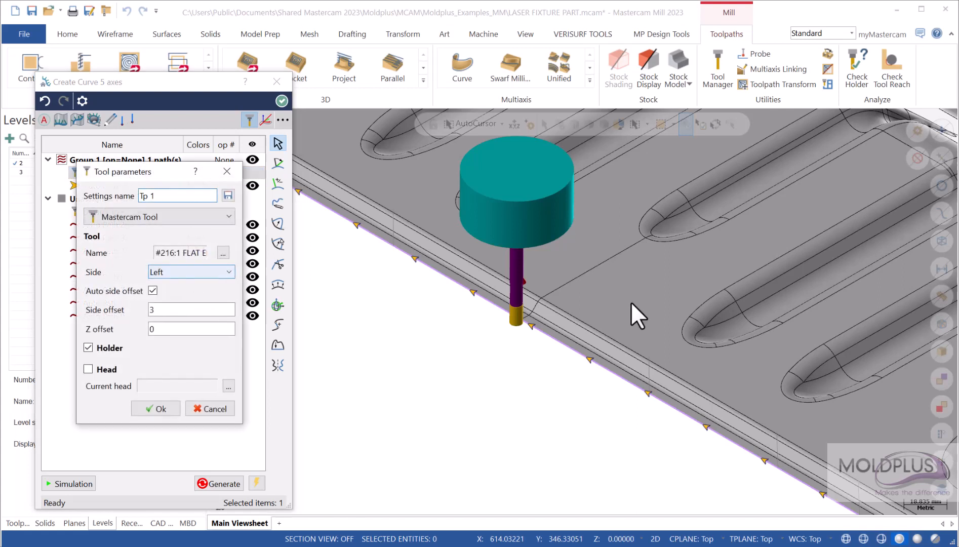
click(174, 272)
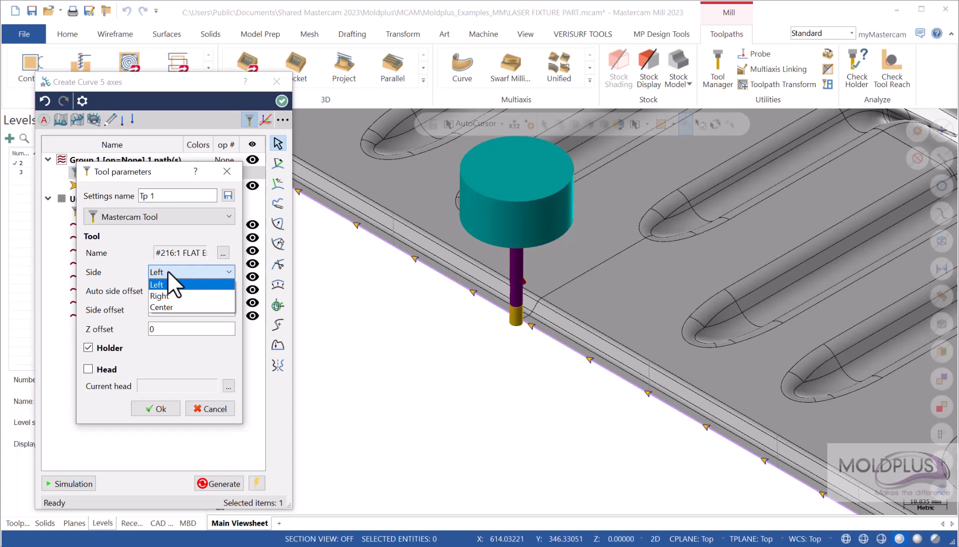
click(167, 295)
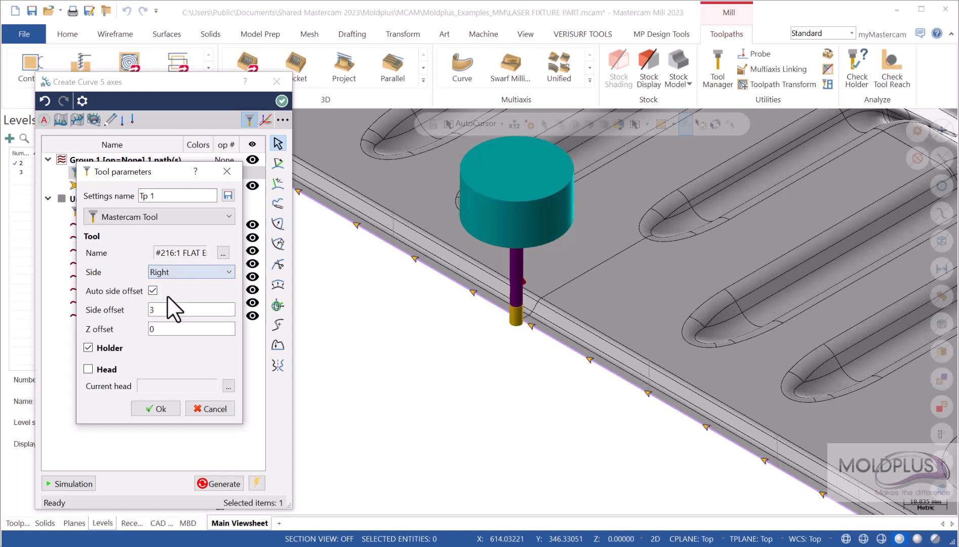
click(156, 409)
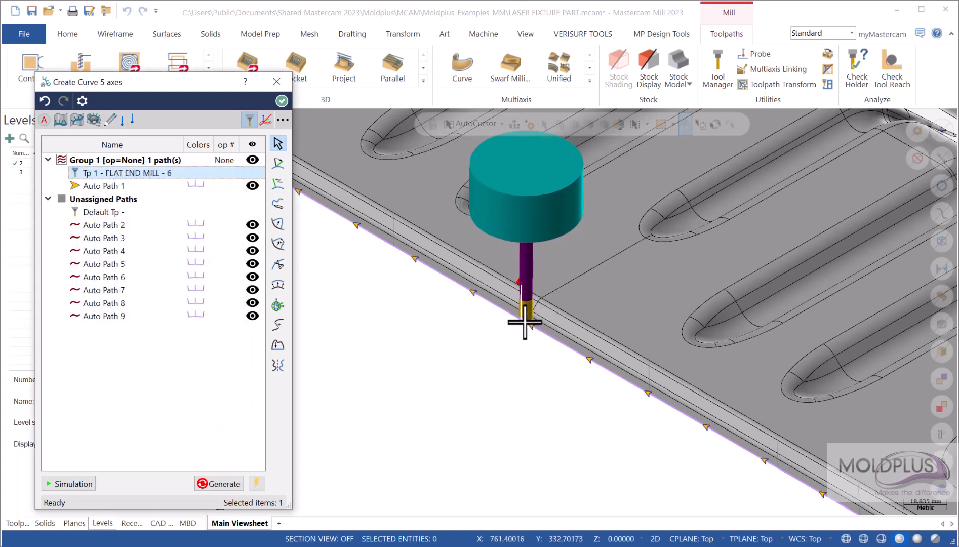
Set Group 1's tool side to Left with the auto side offset turned off, and apply the parameters.
double_click(119, 172)
click(164, 272)
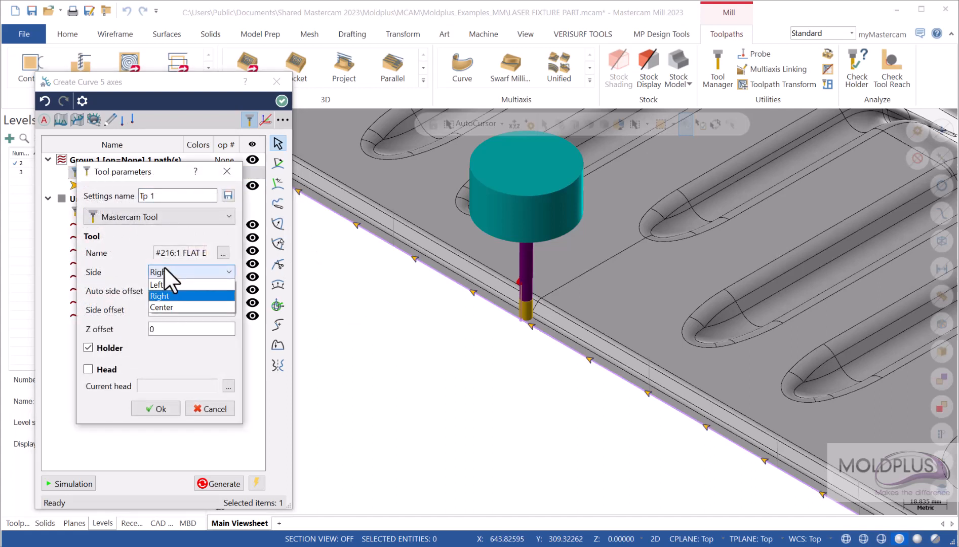
click(159, 285)
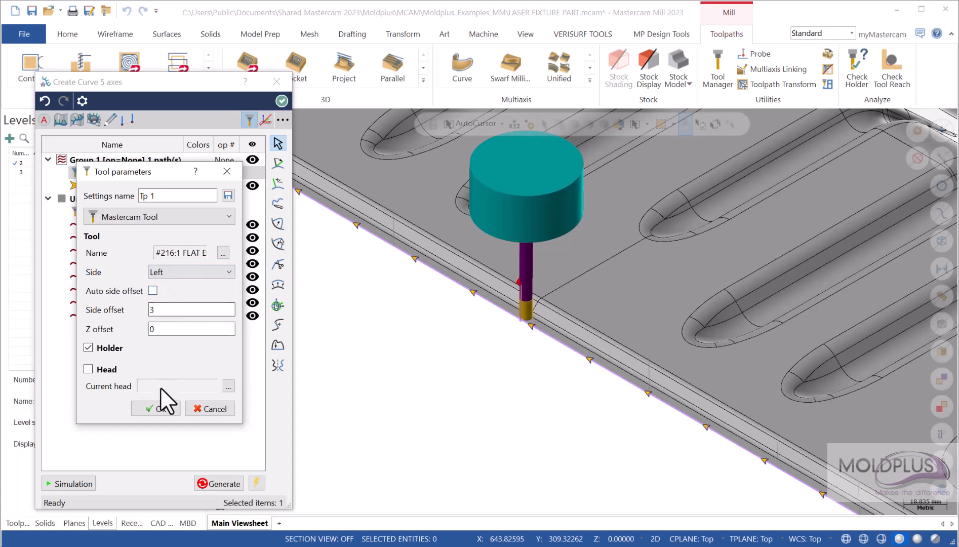
click(153, 408)
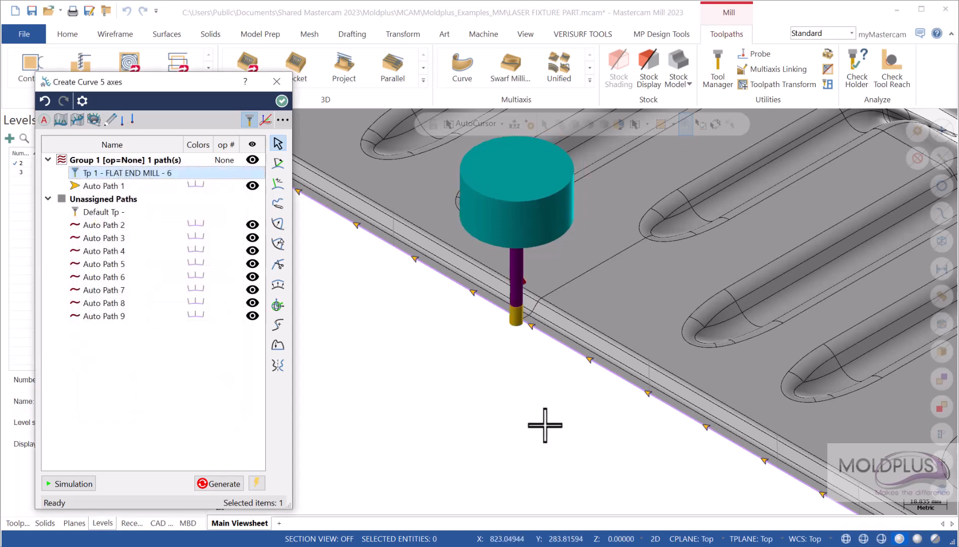
Generate the Mastercam toolpath for Group 1.
scroll(578, 423, down, 5)
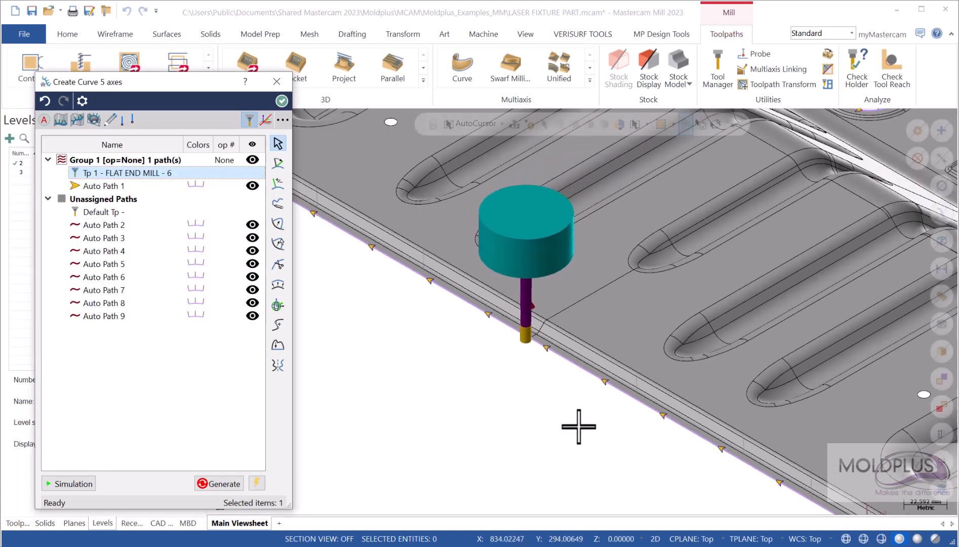
scroll(587, 415, down, 6)
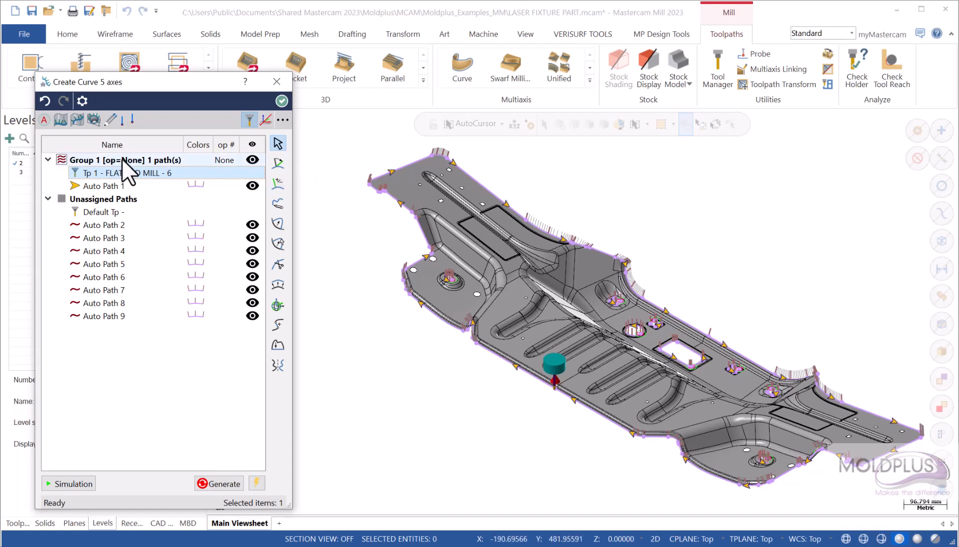
click(221, 483)
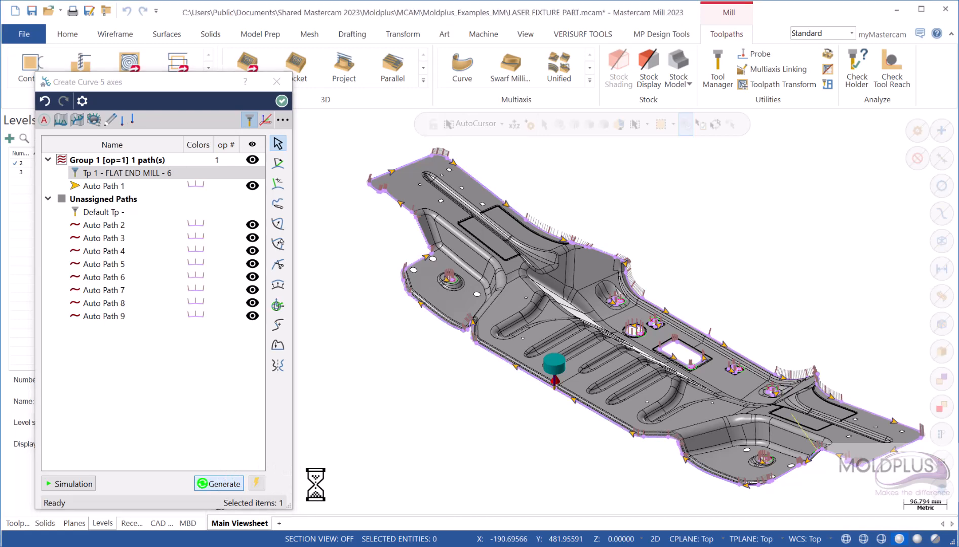
Backplot the generated Curve 5 Axis toolpath through to its end in the Toolpaths manager, and close the backplot.
click(15, 524)
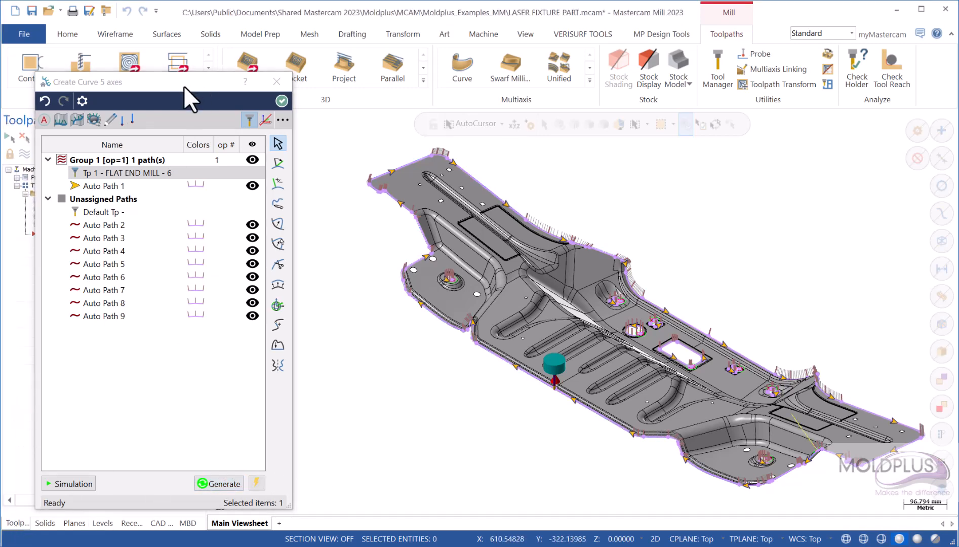
drag(183, 85, 271, 95)
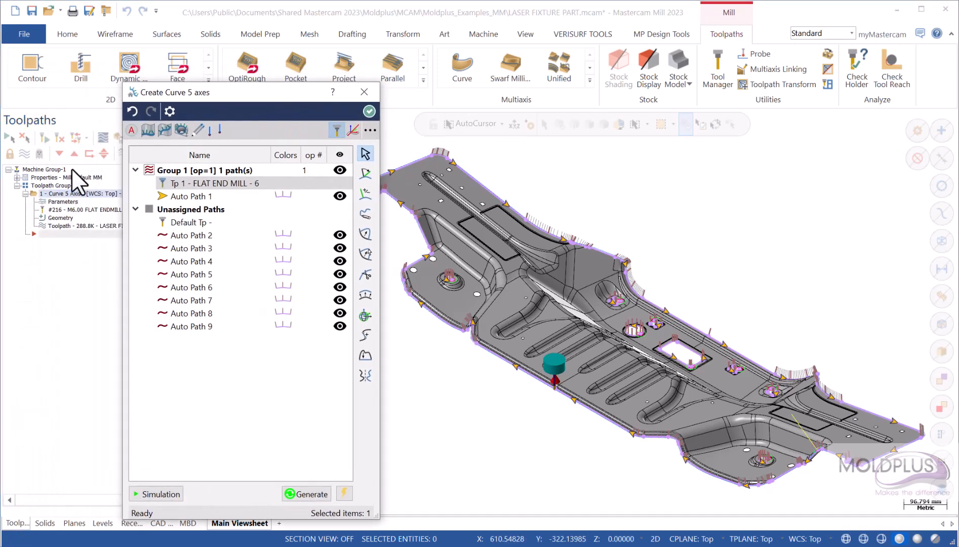
click(65, 226)
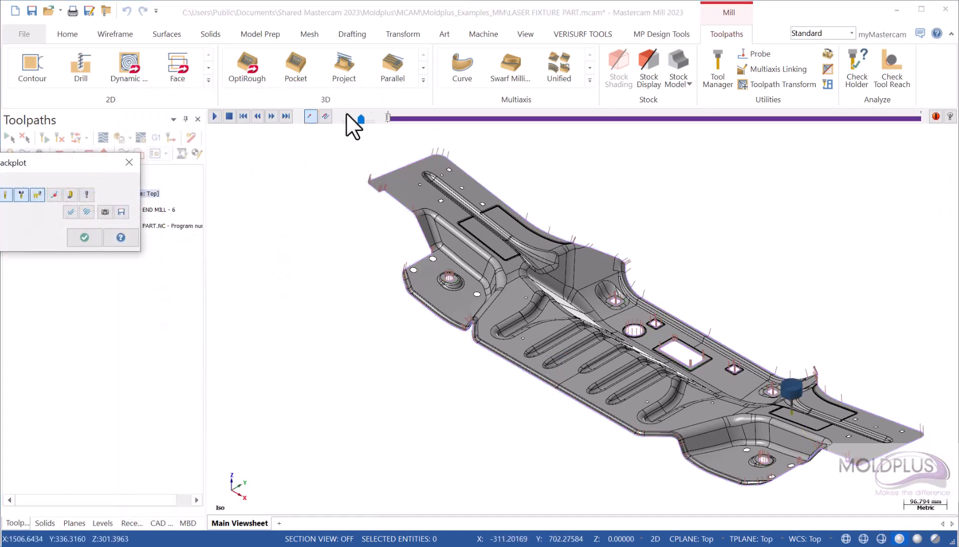
mouse_move(387, 117)
mouse_down()
mouse_move(679, 167)
mouse_move(841, 211)
mouse_move(934, 260)
mouse_up()
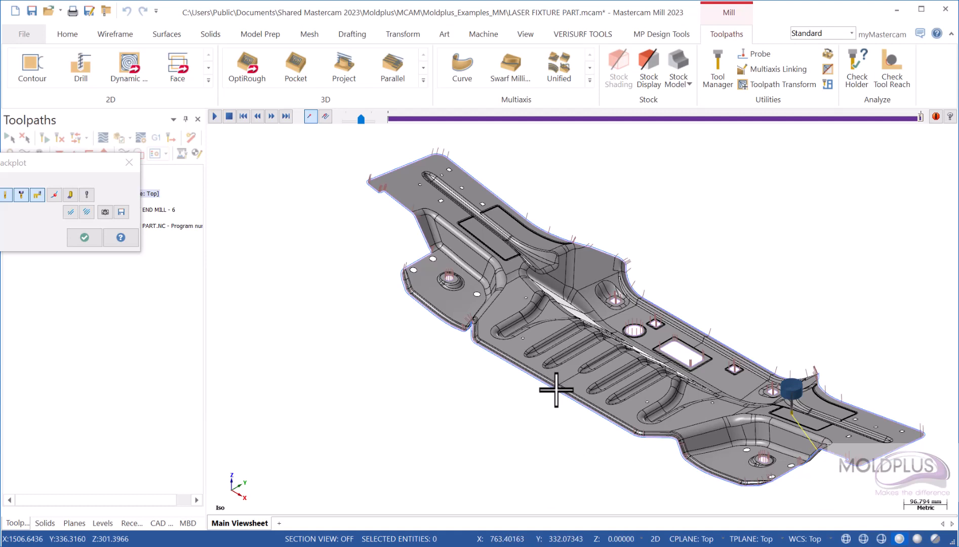
drag(120, 164, 155, 161)
click(164, 161)
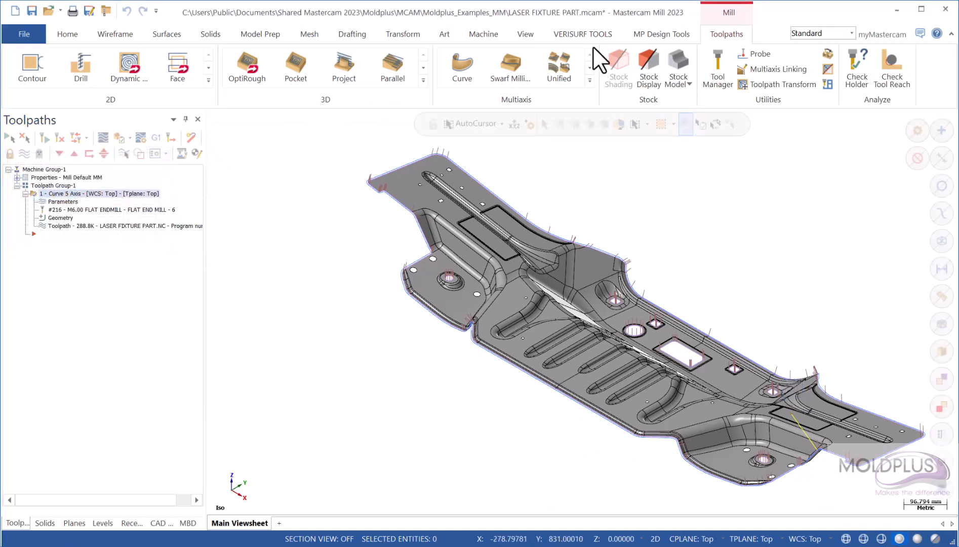
Reopen the Curve 5axis paths and expand Group 1 to show its tool and Auto Path 1.
click(660, 35)
click(491, 55)
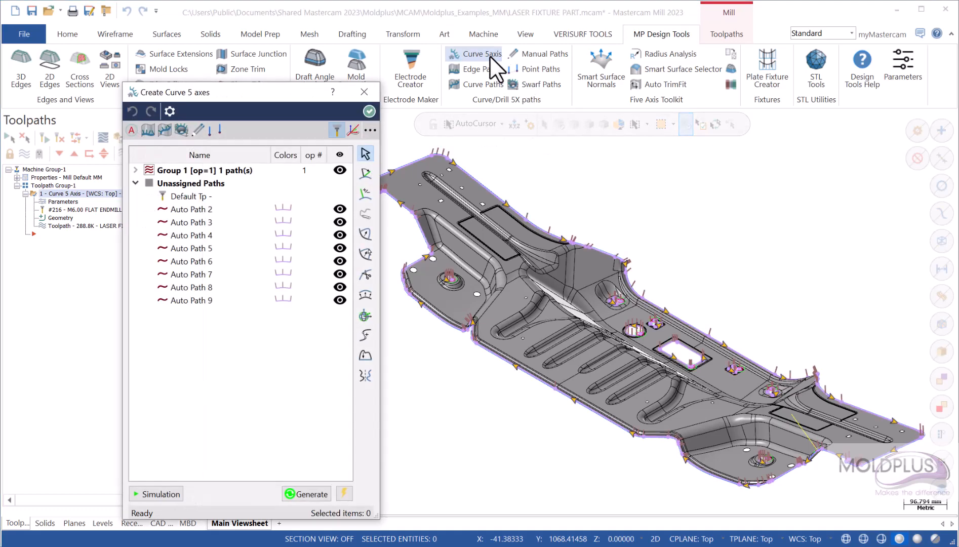
click(135, 169)
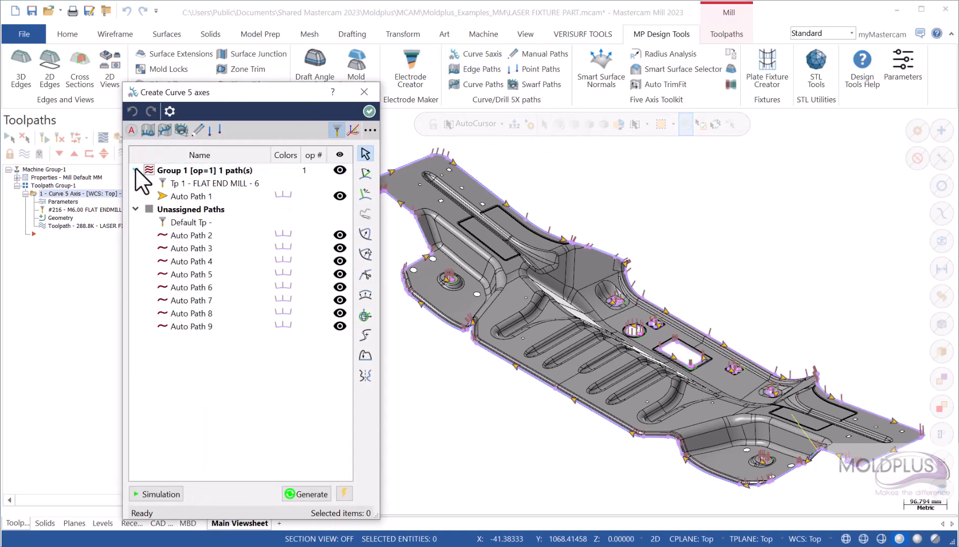
click(135, 169)
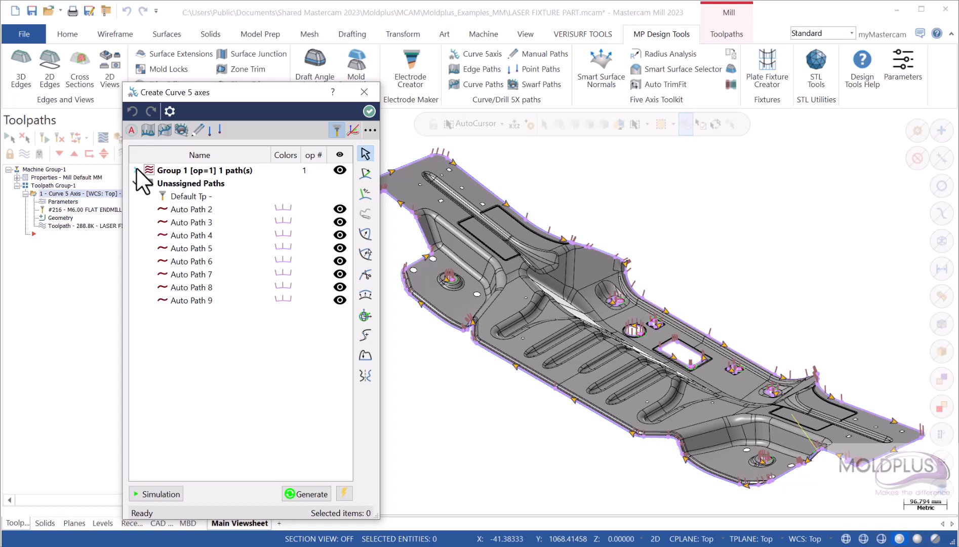
click(136, 170)
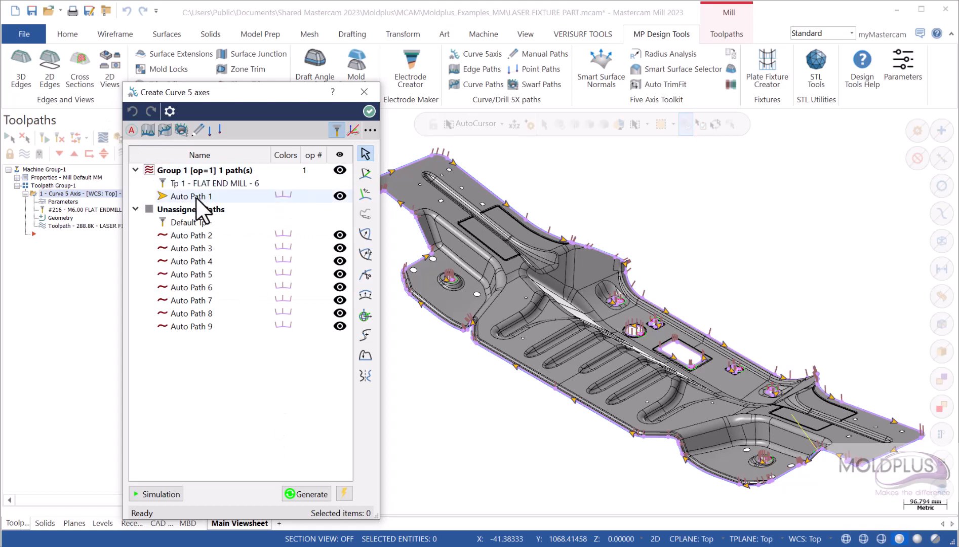
Set a vector midway along the part's long front edge as the start point of Auto Path 1.
scroll(567, 413, up, 2)
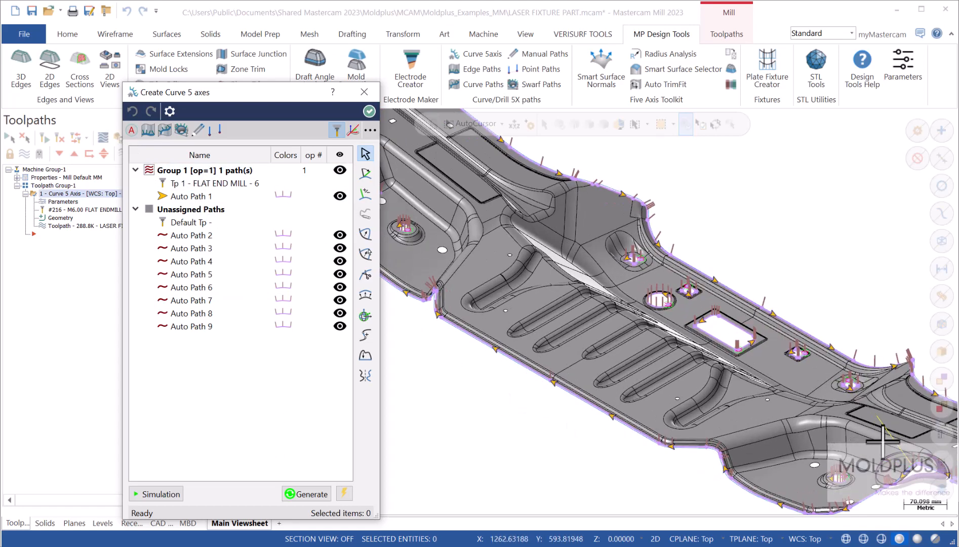
scroll(547, 408, up, 2)
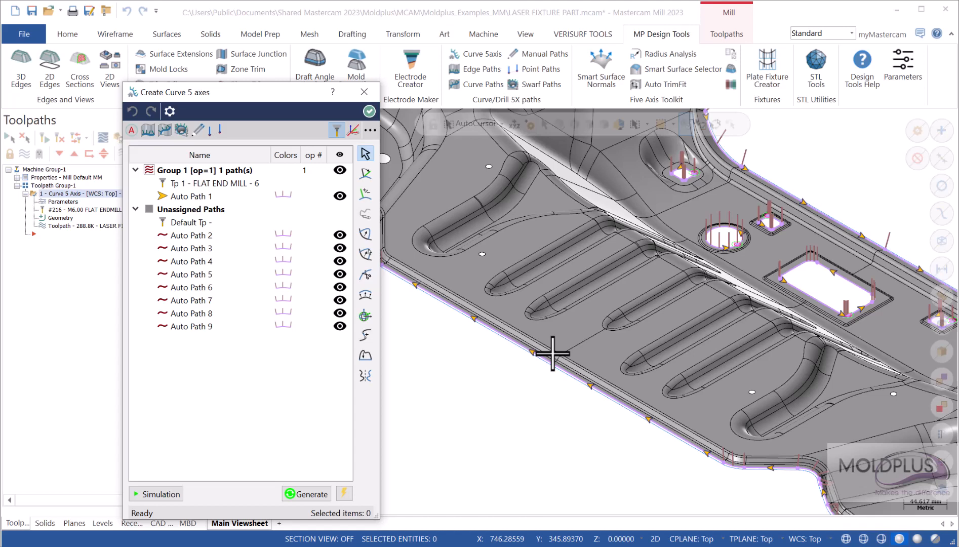
click(553, 354)
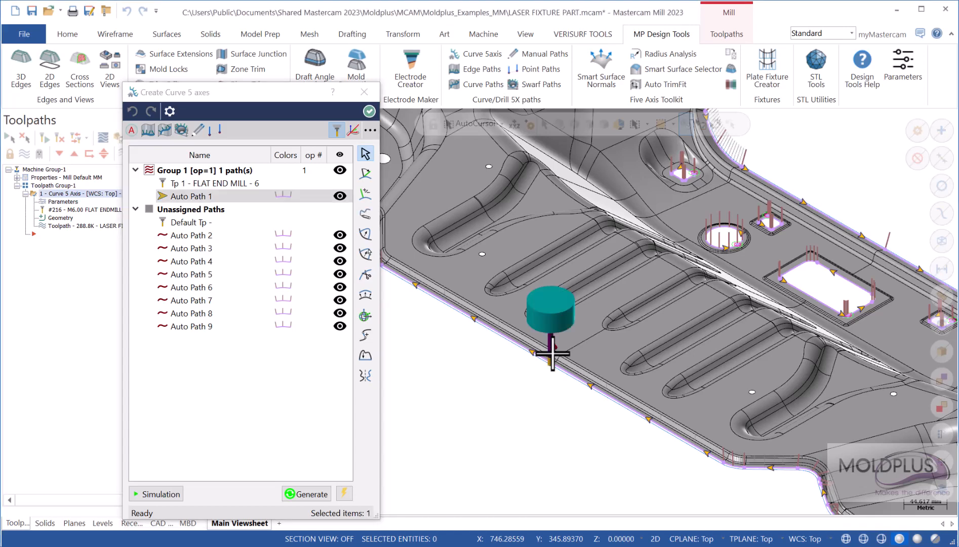
right_click(552, 354)
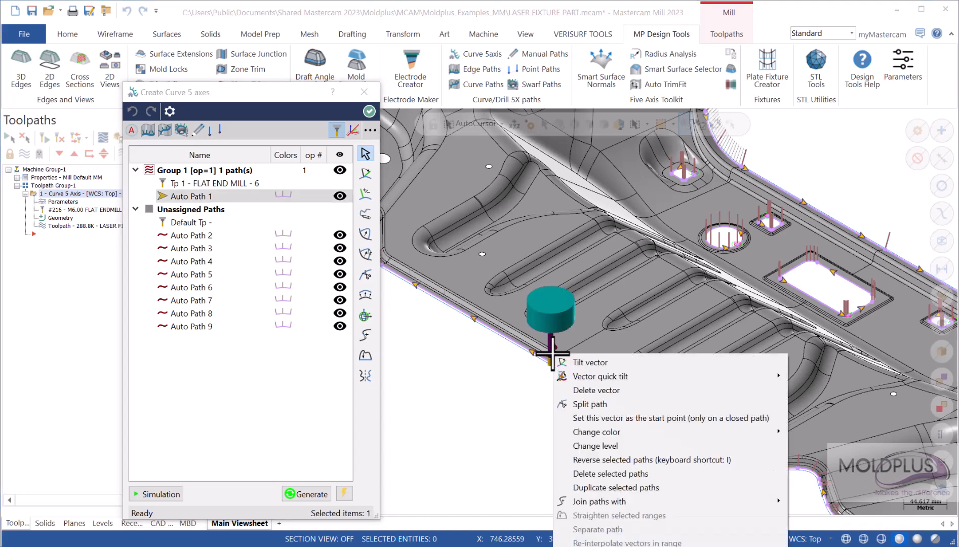
click(614, 419)
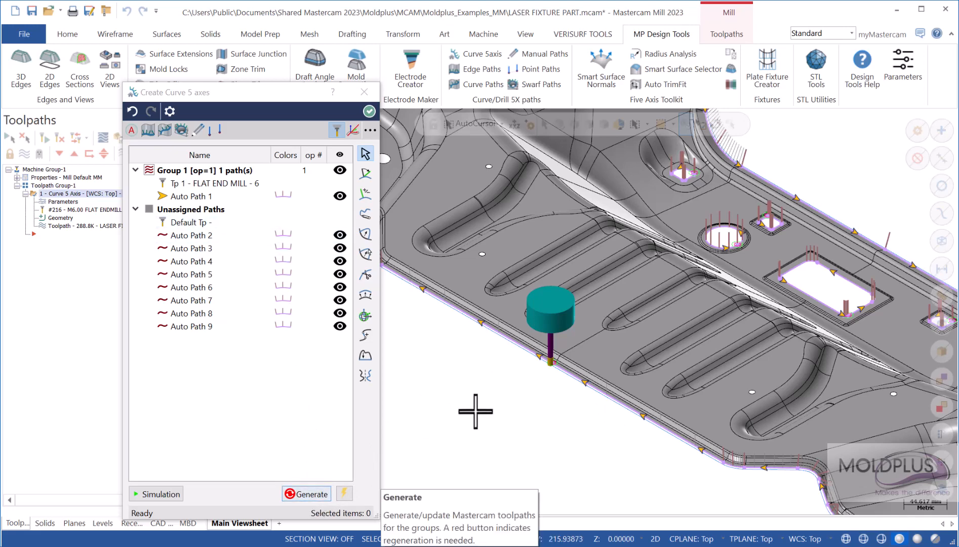
Regenerate the Group 1 toolpath, backplot its opening moves from the new start point, and close the backplot.
click(306, 494)
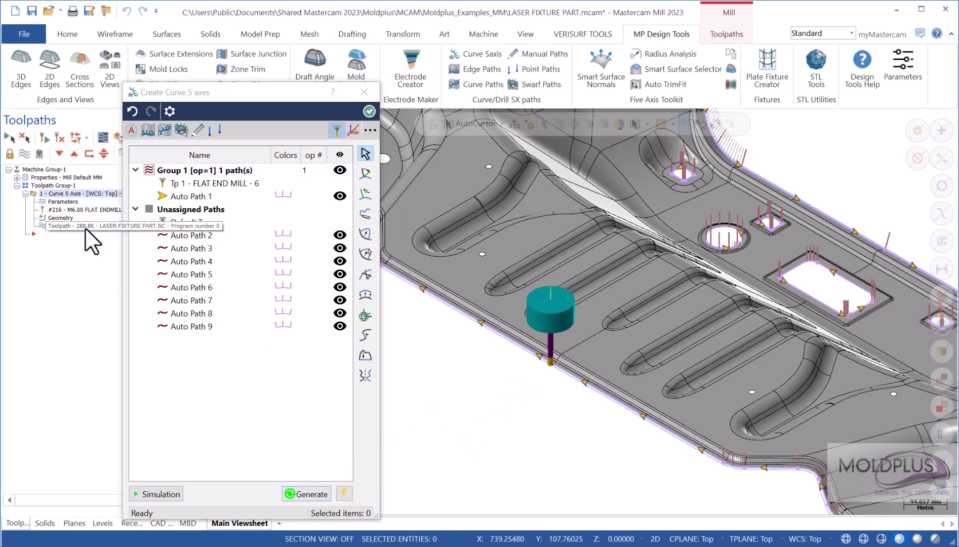
key(Return)
key(alt+t)
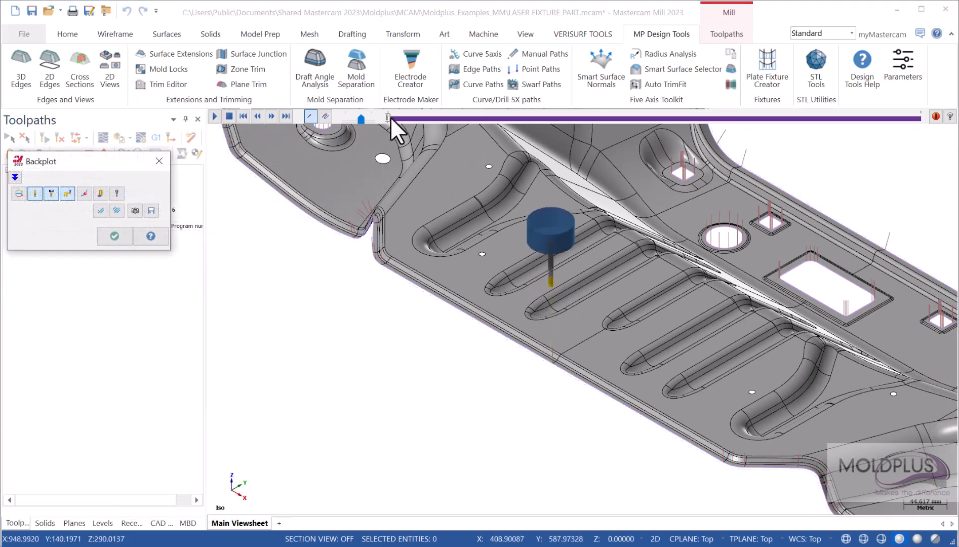
drag(388, 117, 473, 135)
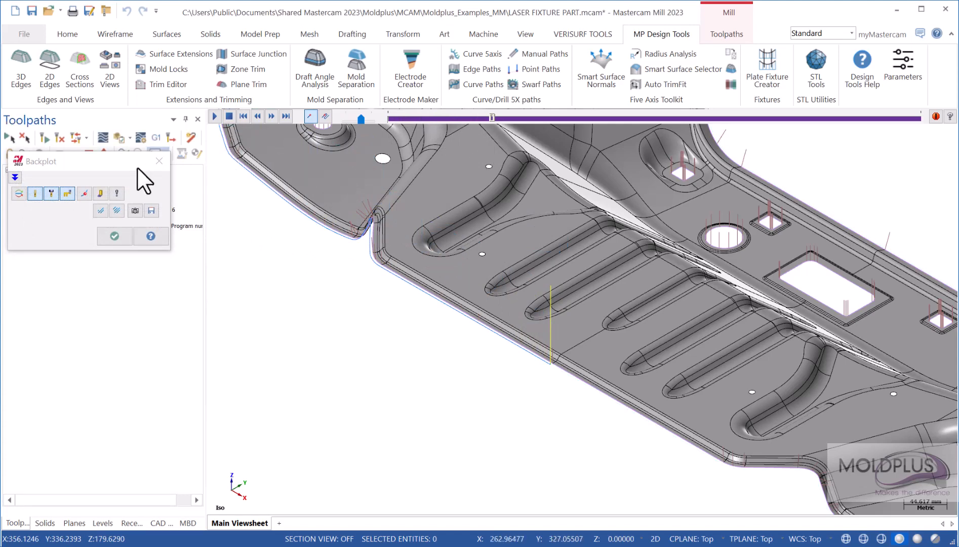
click(160, 161)
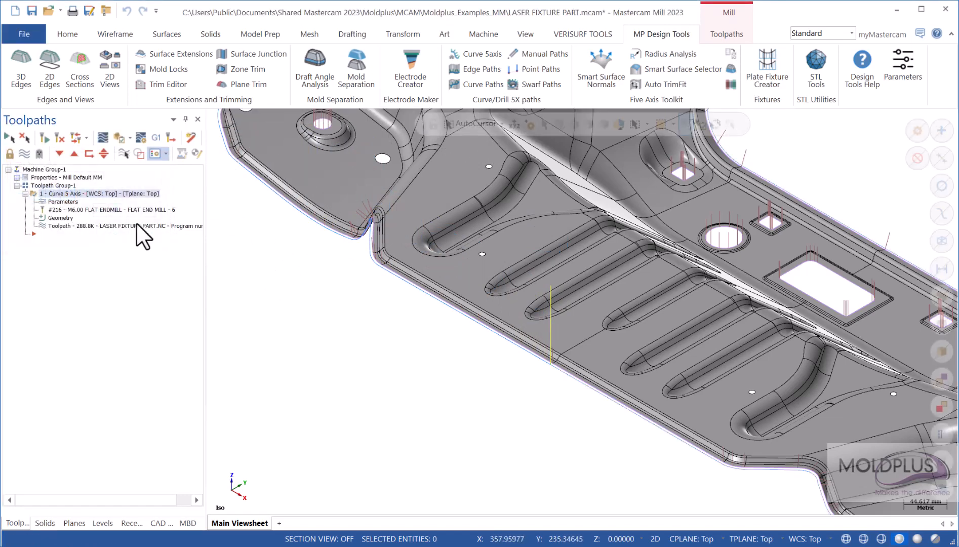
Set the tool holder of the Curve 5 Axis operation to B2E4-0250 in its toolpath parameters and accept.
click(62, 201)
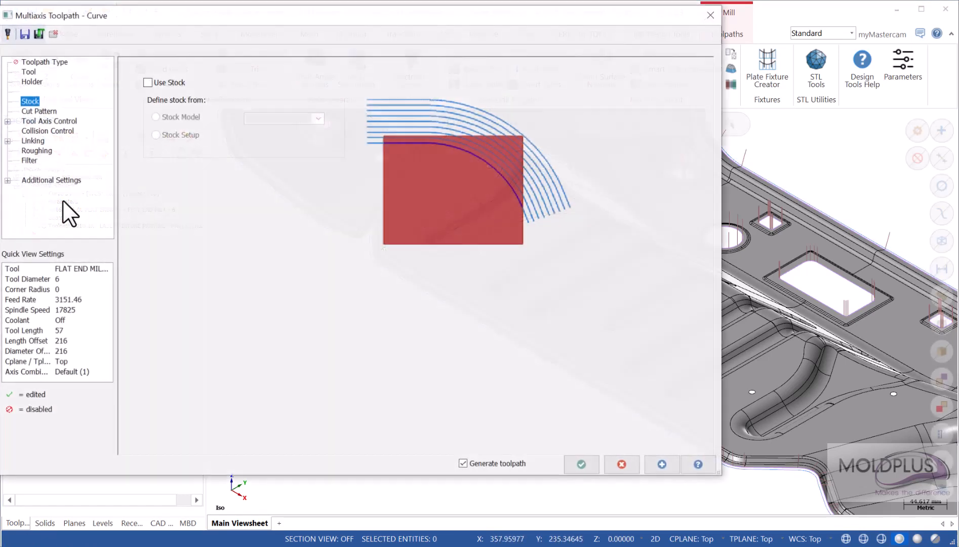
click(31, 81)
click(146, 210)
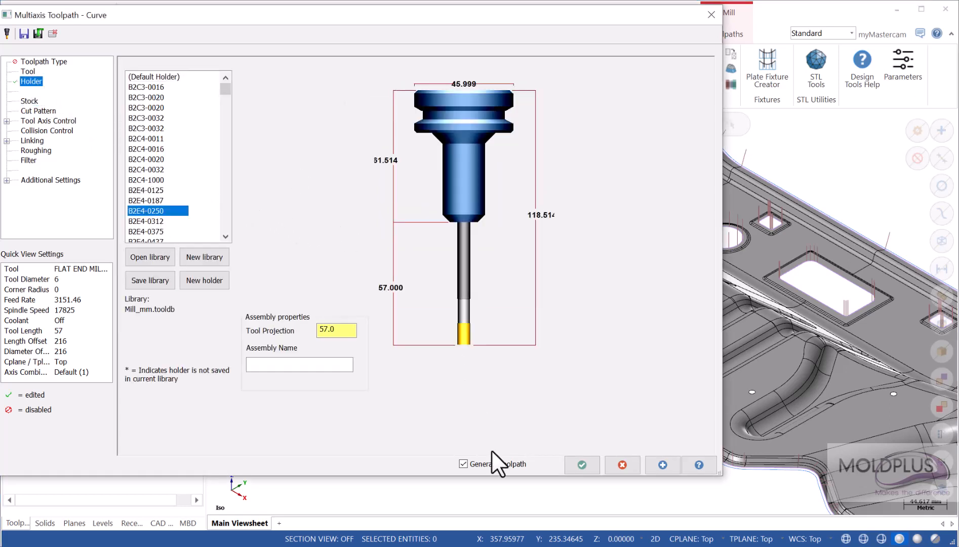
click(583, 464)
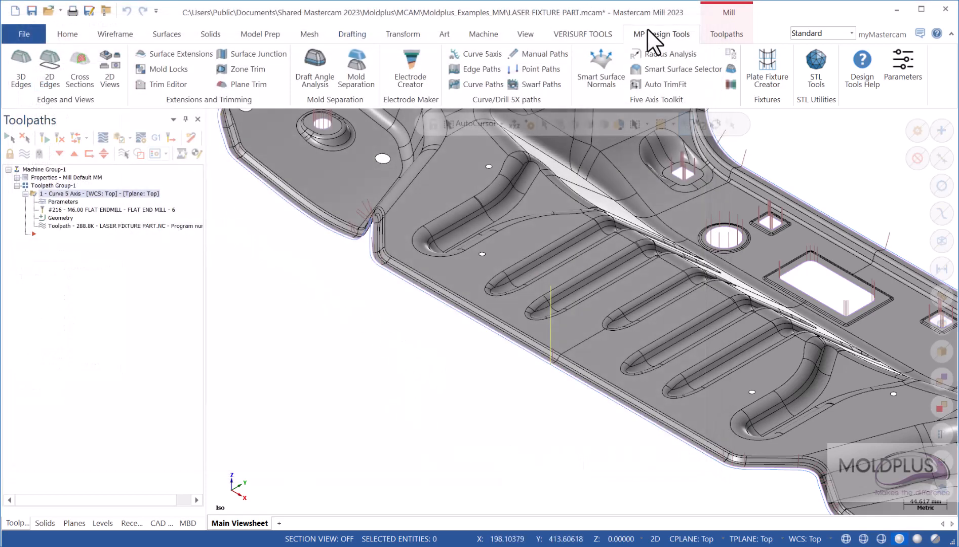
Reopen the Curve 5axis paths and preview the tool with its holder at the start of Auto Path 1.
click(484, 53)
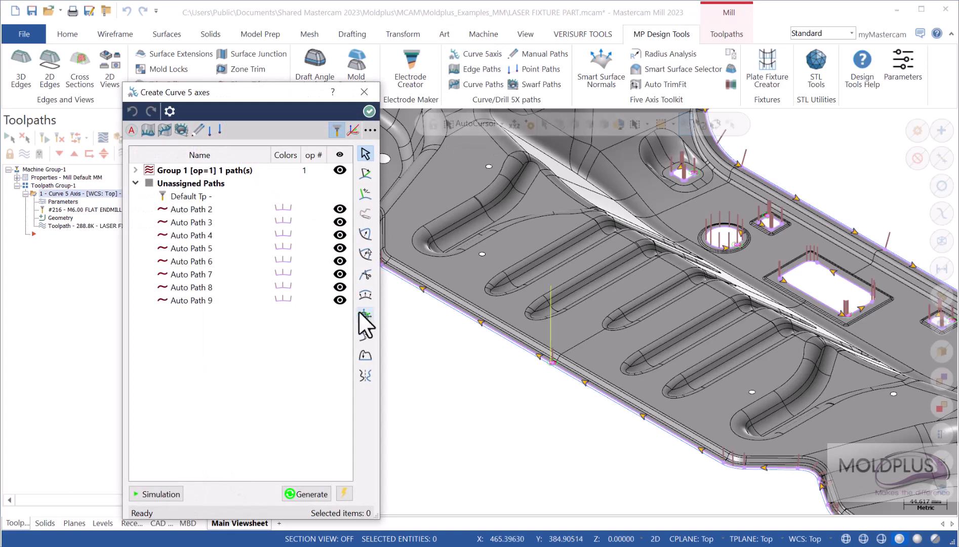
click(554, 354)
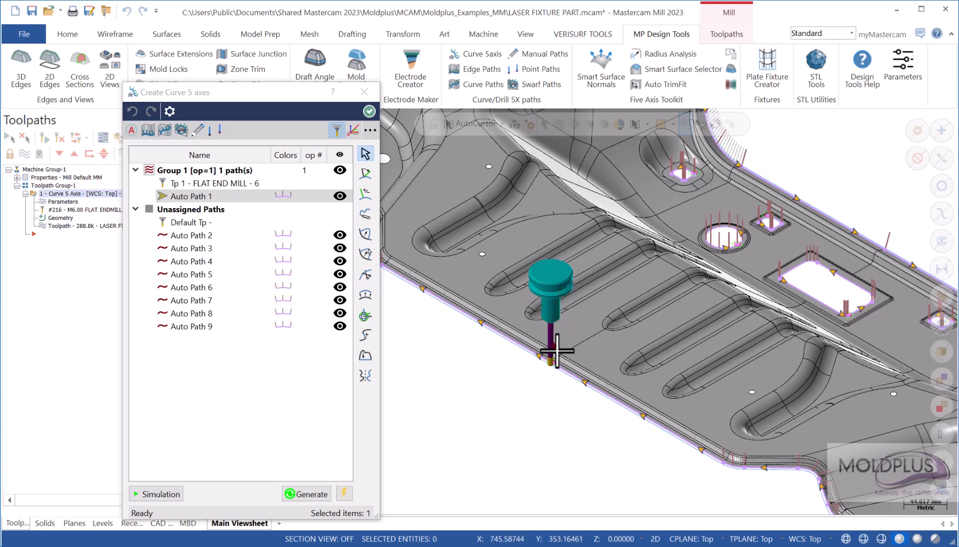
scroll(547, 317, down, 2)
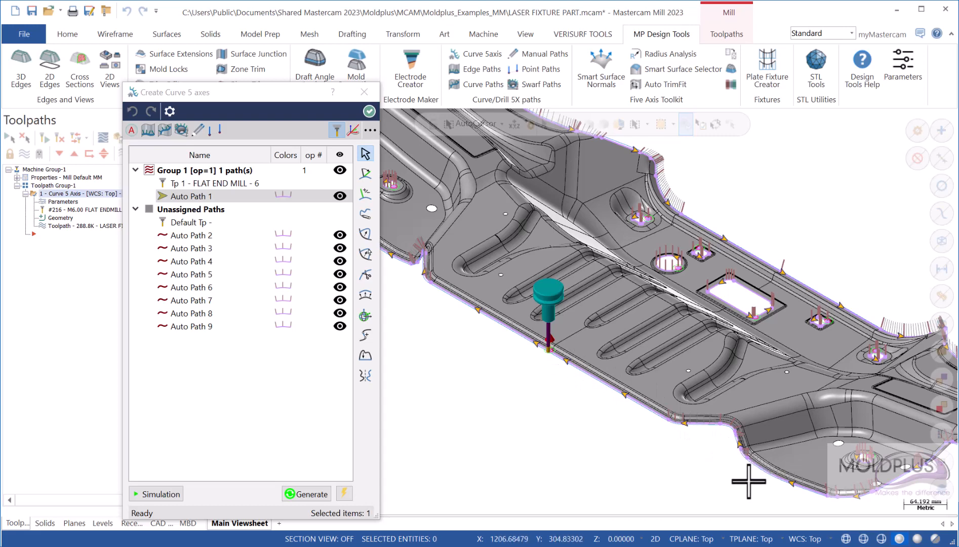
Re-interpolate the Auto Path 1 vectors in the range around the inside corner beyond the long front edge.
scroll(754, 450, up, 4)
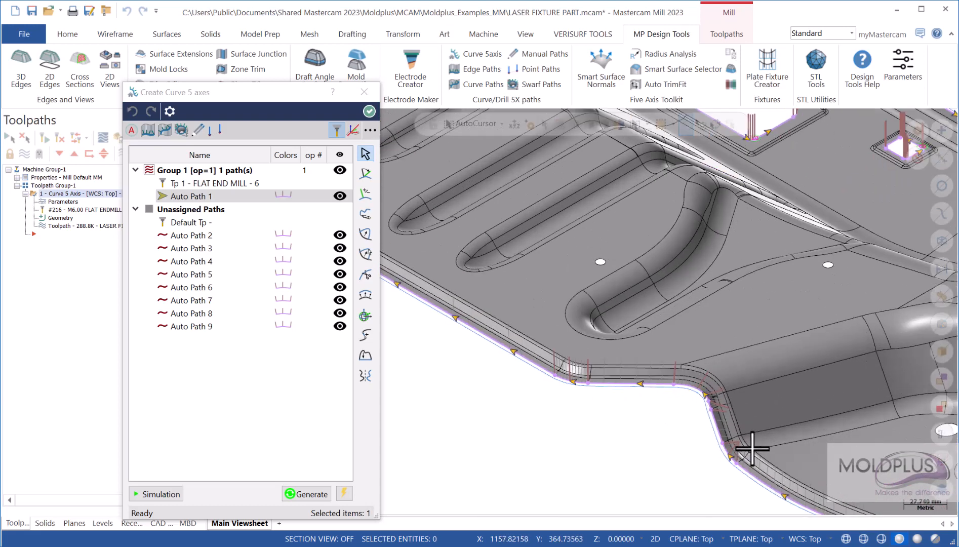
scroll(752, 448, up, 3)
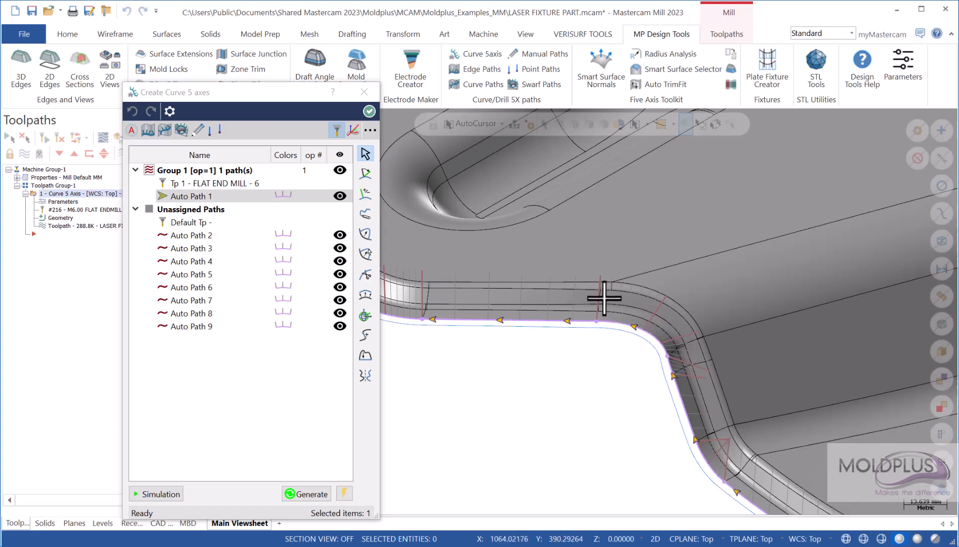
click(727, 464)
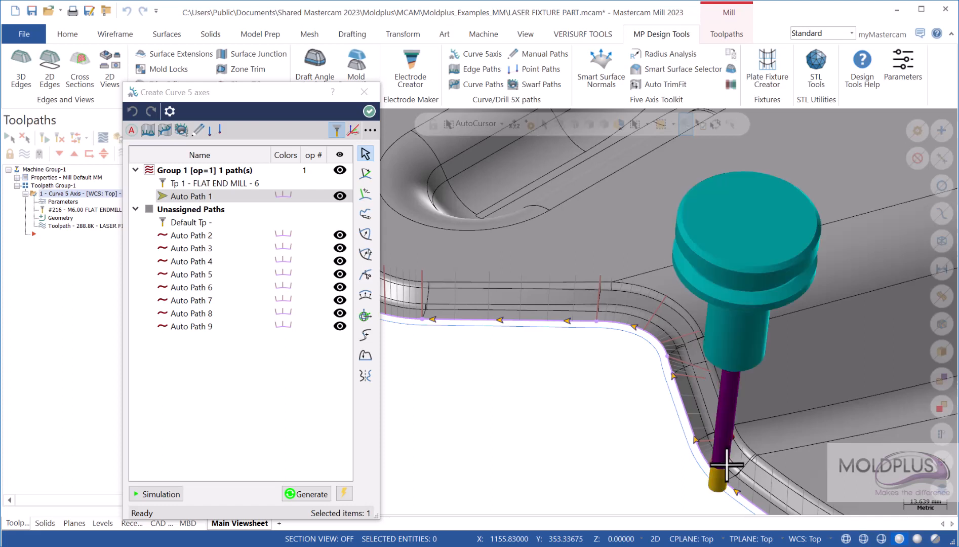
click(600, 299)
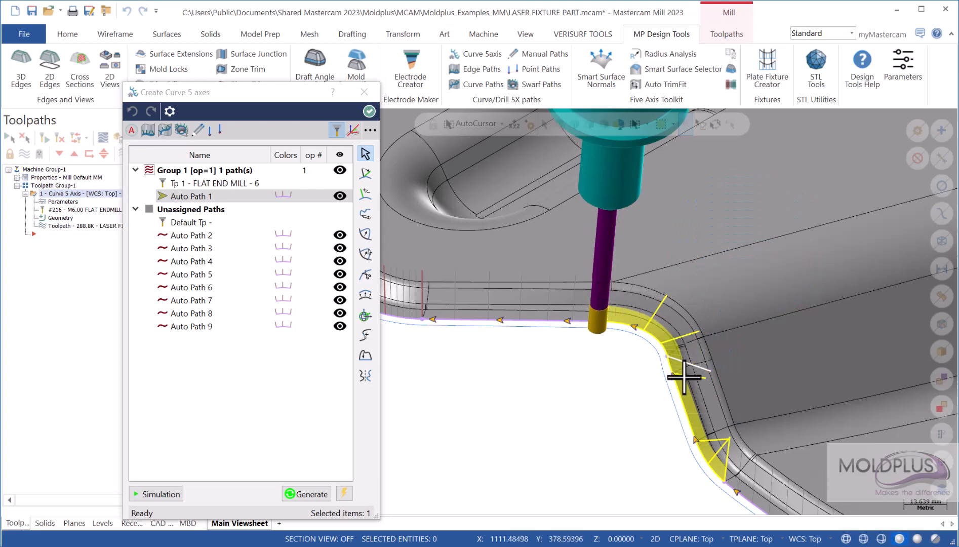
right_click(598, 303)
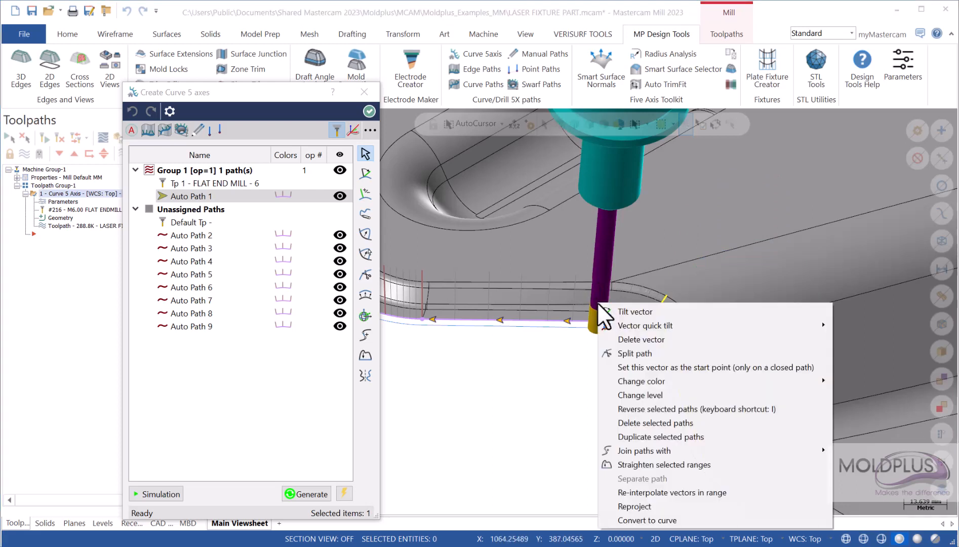
click(676, 492)
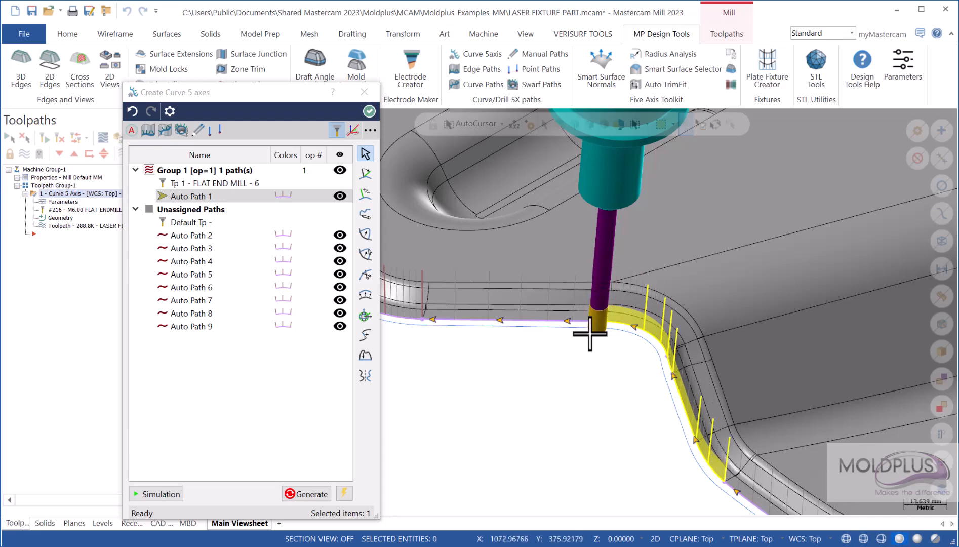
Regenerate the Group 1 toolpath with the re-interpolated vectors and backplot it along the part's outline.
scroll(501, 385, down, 8)
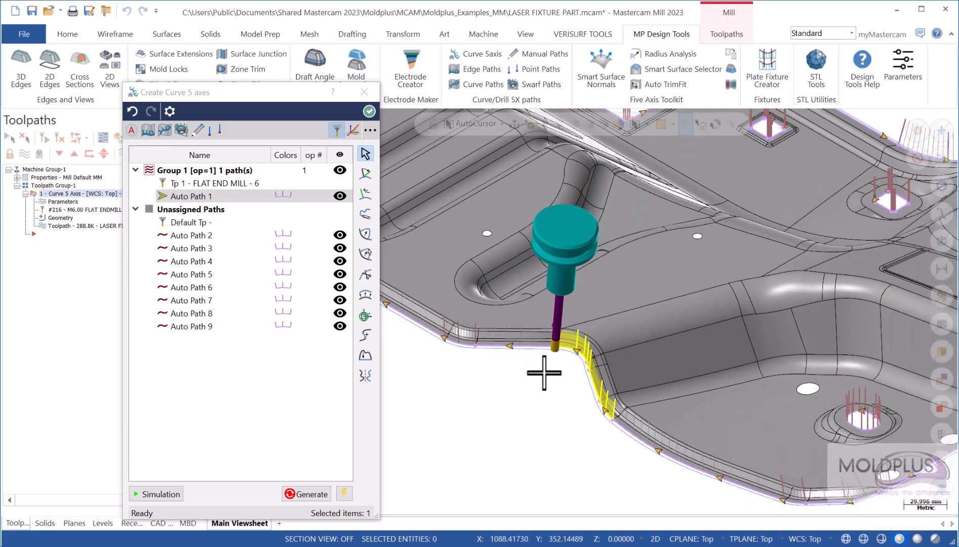
scroll(549, 438, down, 1)
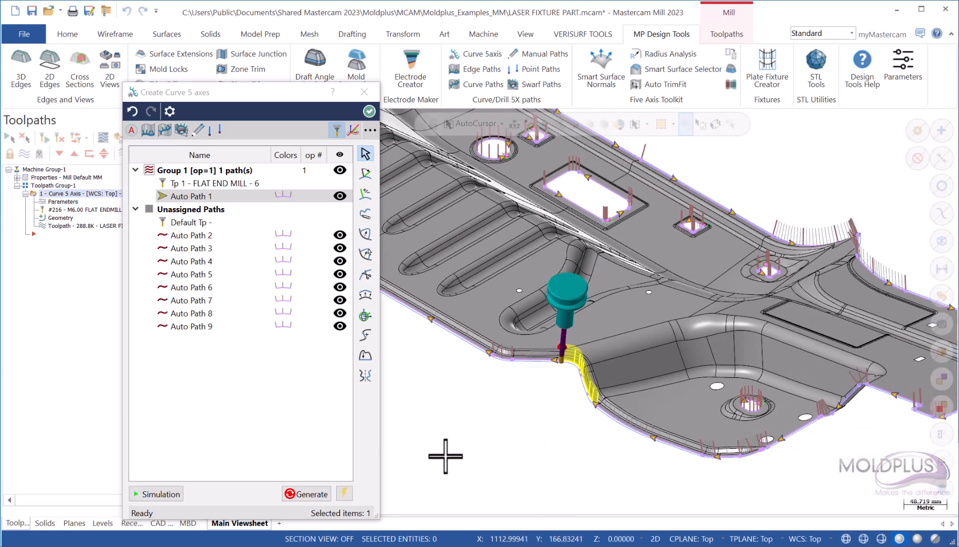
click(304, 494)
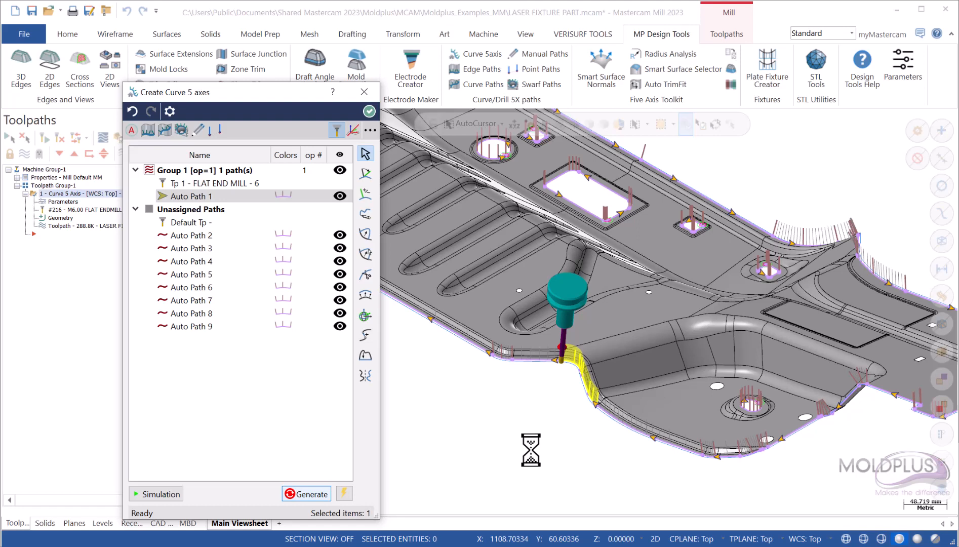
click(84, 227)
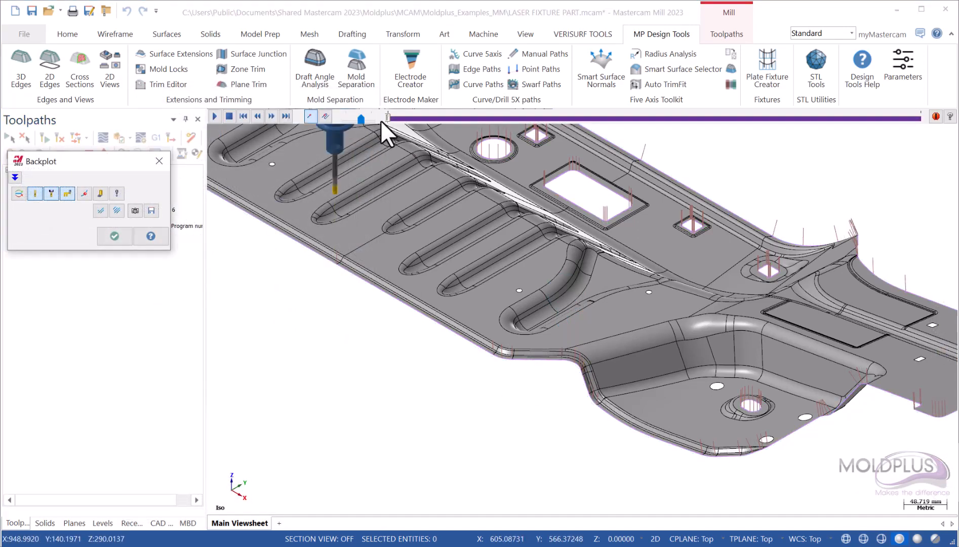
drag(387, 116, 457, 118)
drag(610, 149, 879, 183)
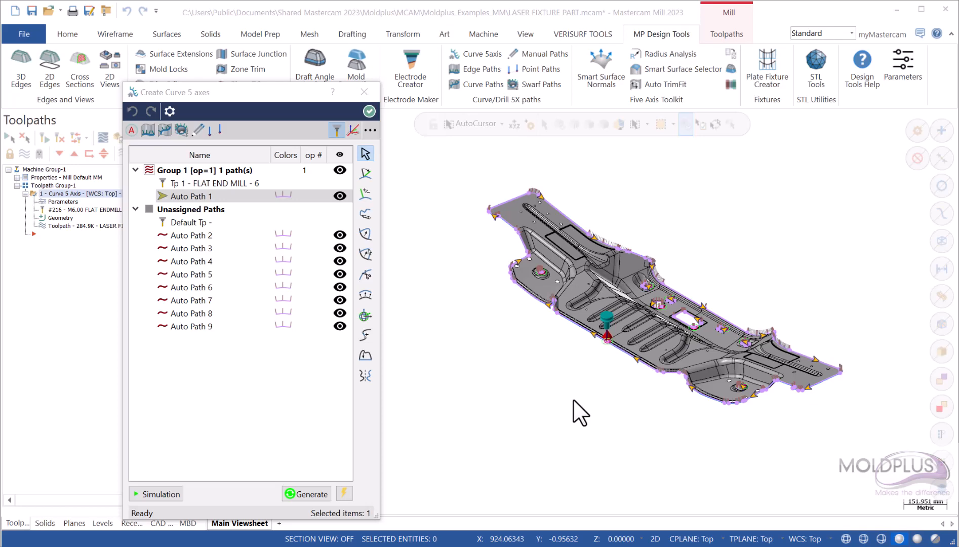
Identify the rectangular and round opening paths and create one group from Auto Path 5 and Auto Path 6.
scroll(635, 403, up, 2)
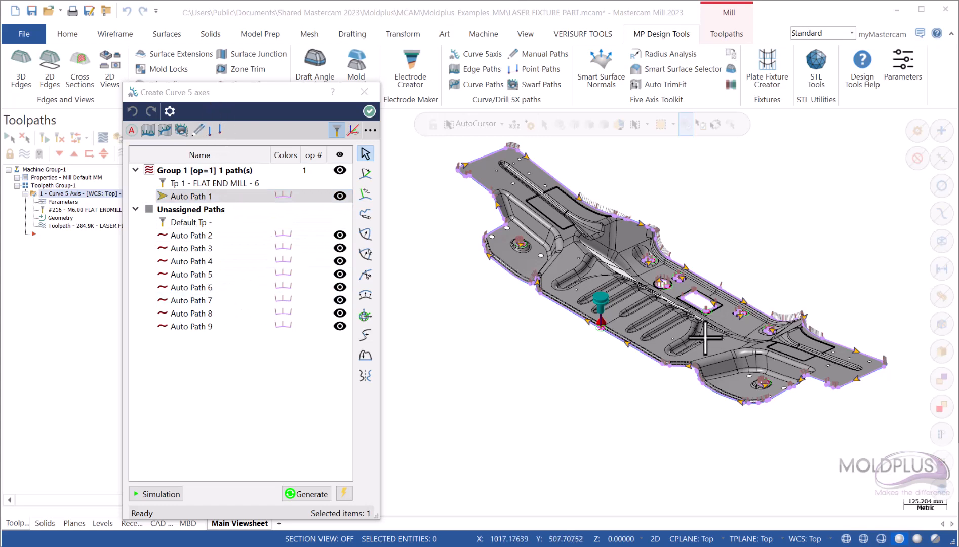
click(705, 301)
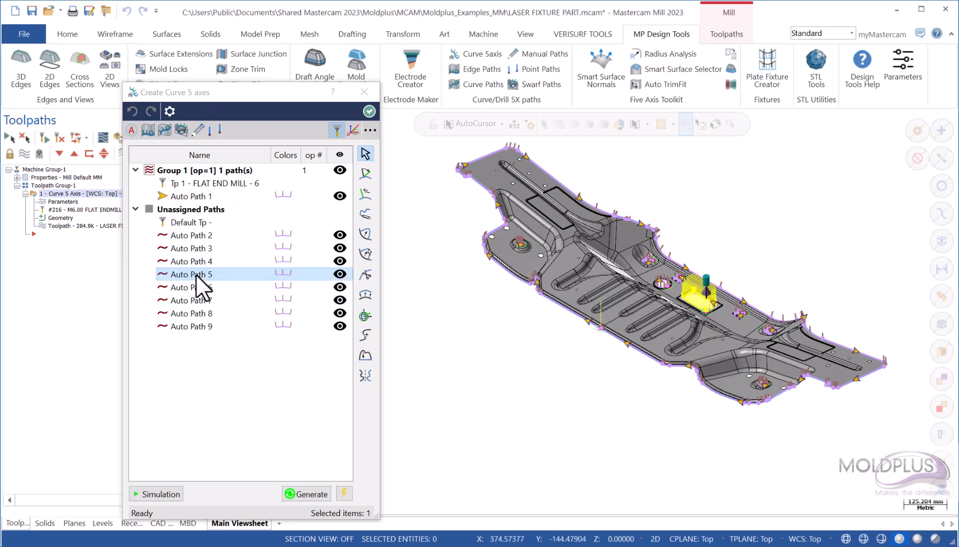
click(667, 280)
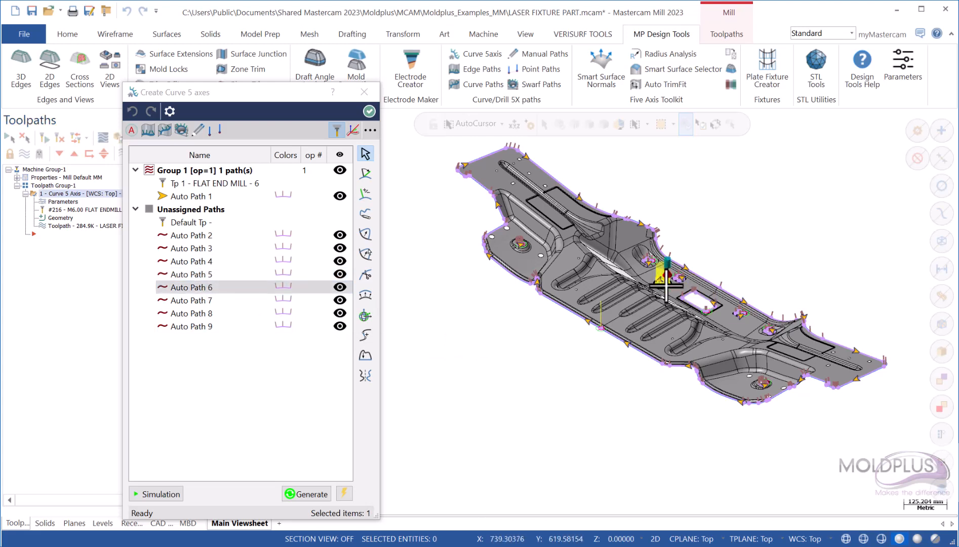
click(208, 274)
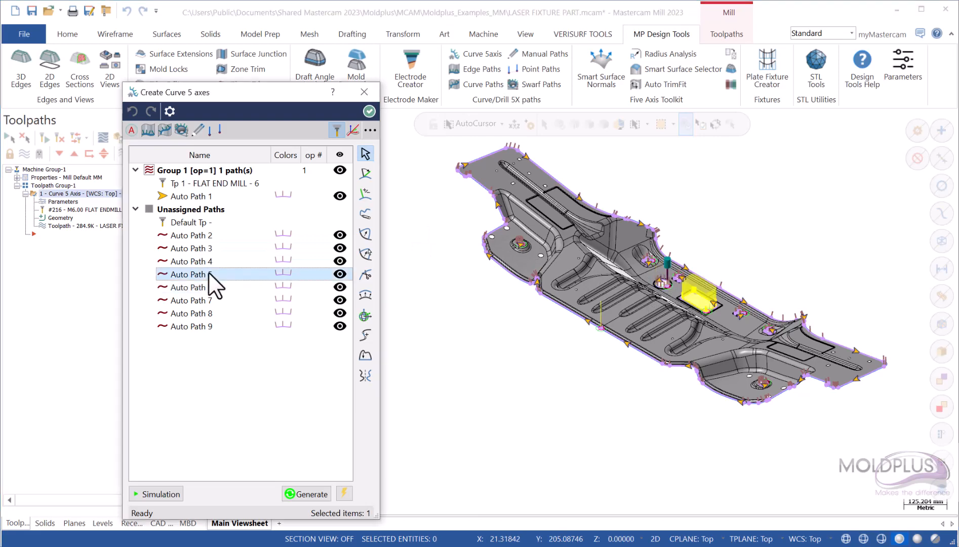
ctrl+click(206, 287)
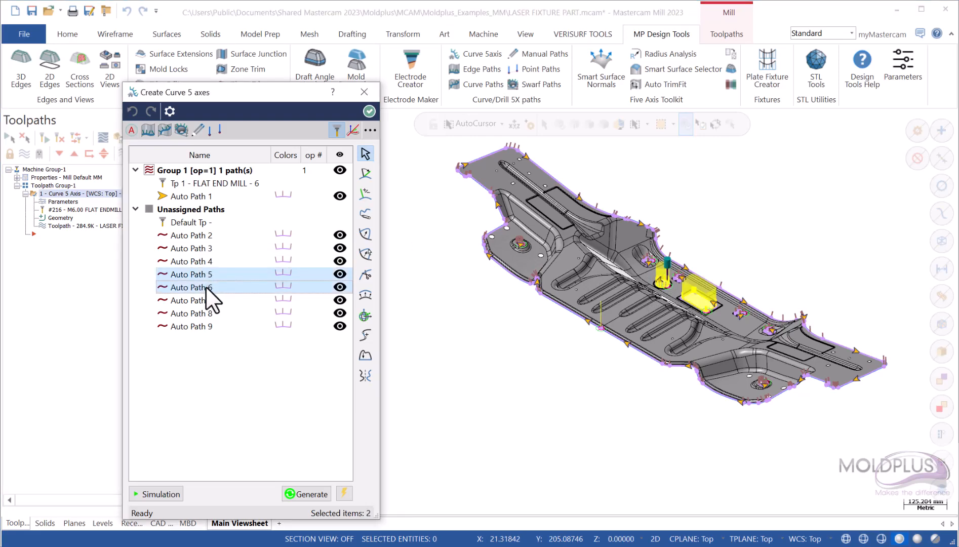
right_click(205, 286)
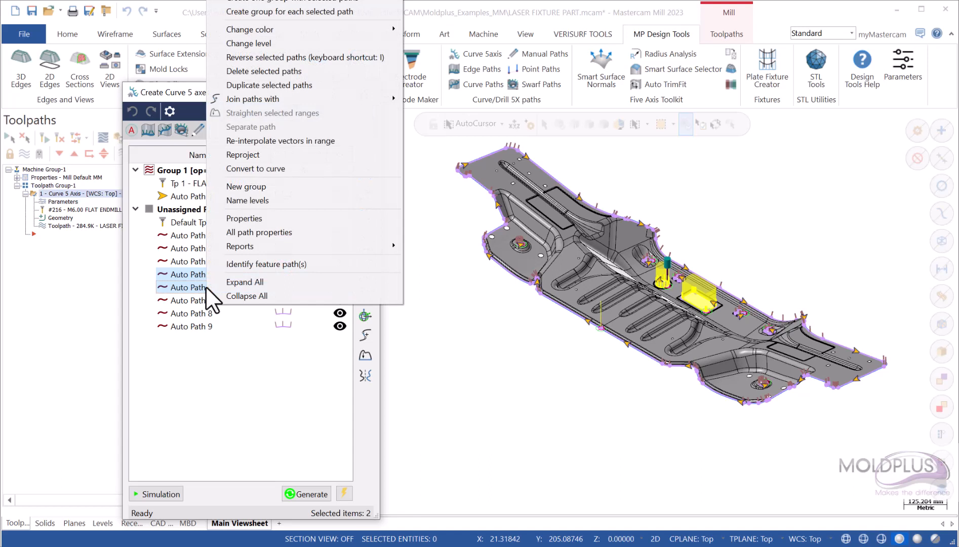
click(327, 2)
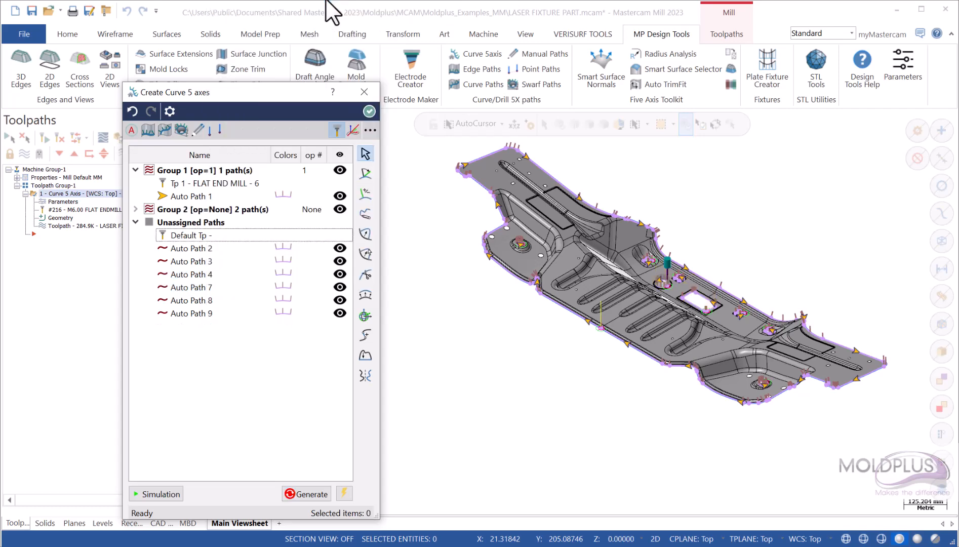
Expand Group 2 and examine its path order and linking between the rectangular and round openings.
click(136, 209)
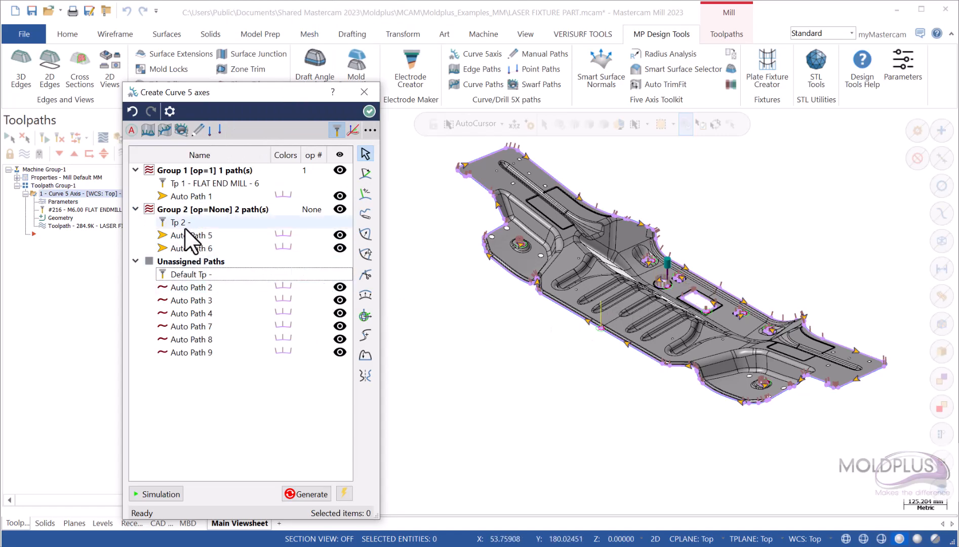
click(173, 210)
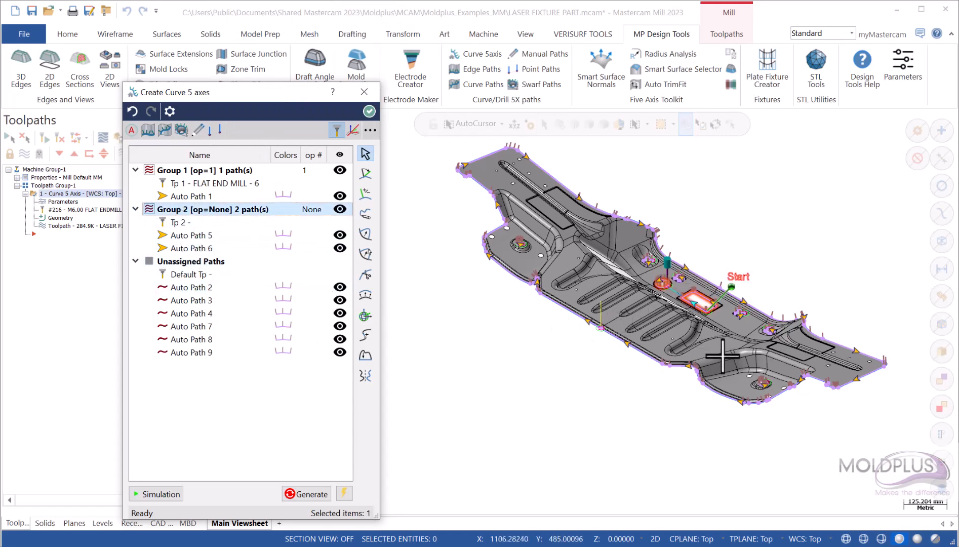
scroll(712, 303, up, 5)
scroll(712, 302, up, 1)
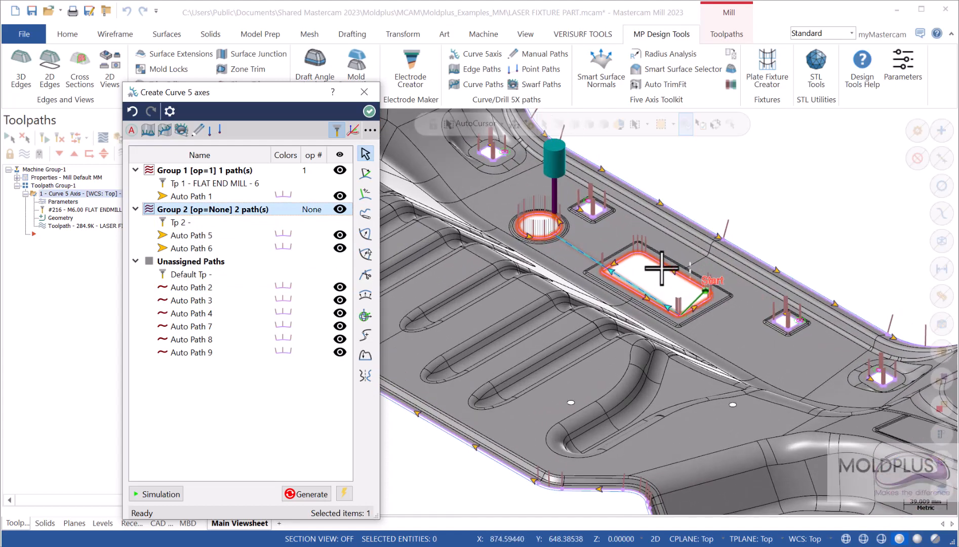
scroll(666, 253, up, 1)
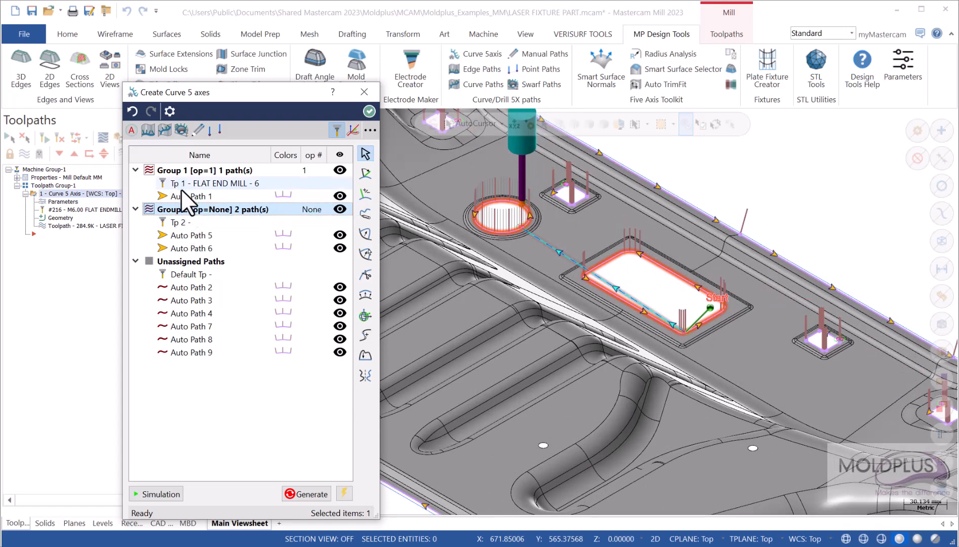
Change Group 2's tool parameters to a Mastercam Tool and load FLAT END MILL - 5 from the Mill_mm.tooldb library.
double_click(177, 222)
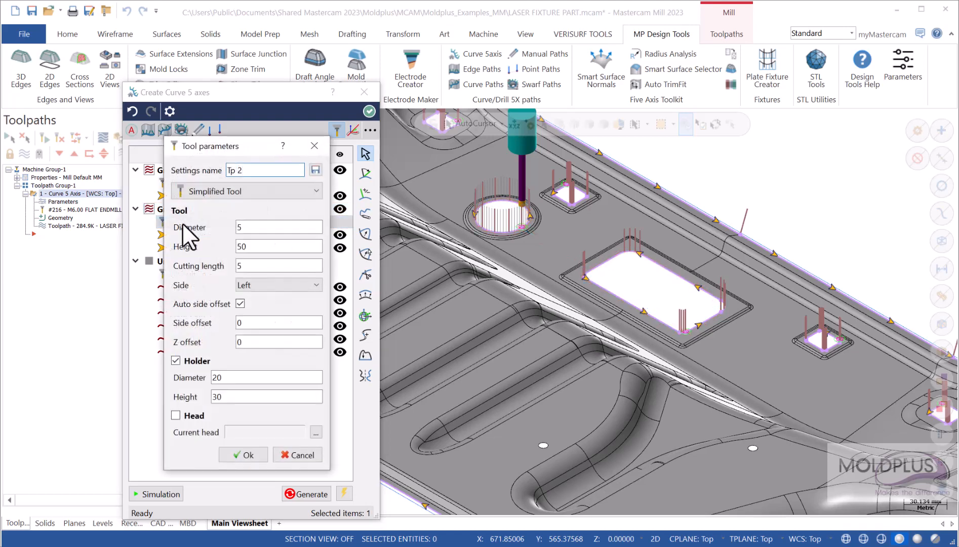
click(244, 189)
click(240, 206)
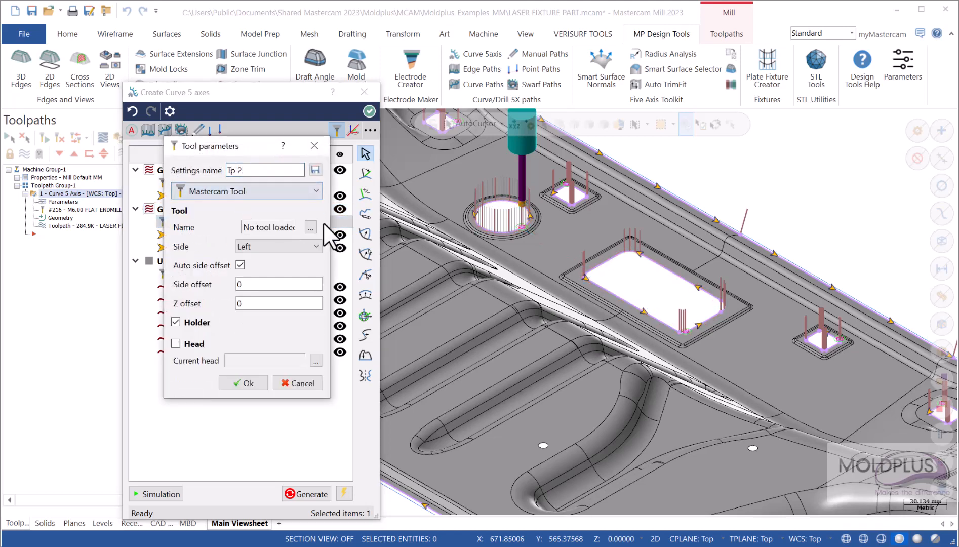
click(312, 228)
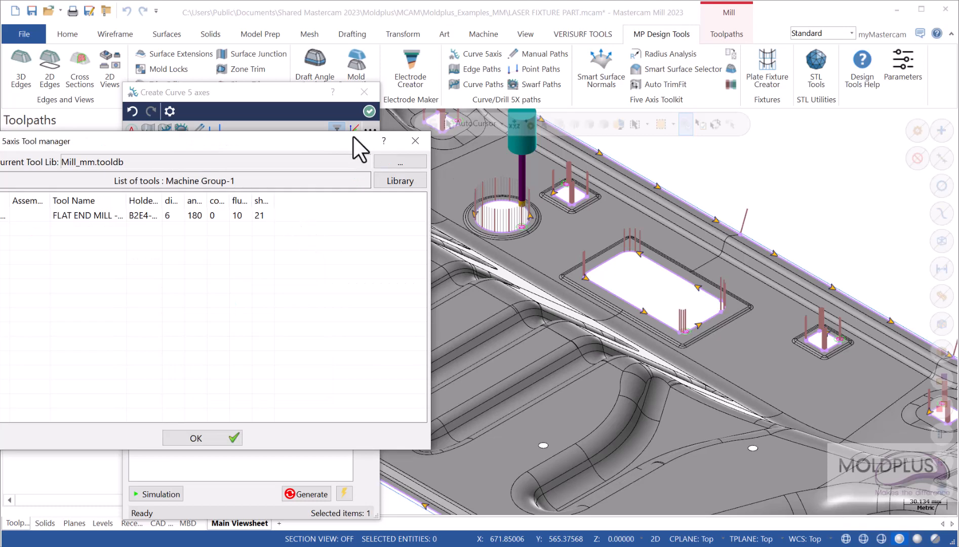
click(472, 181)
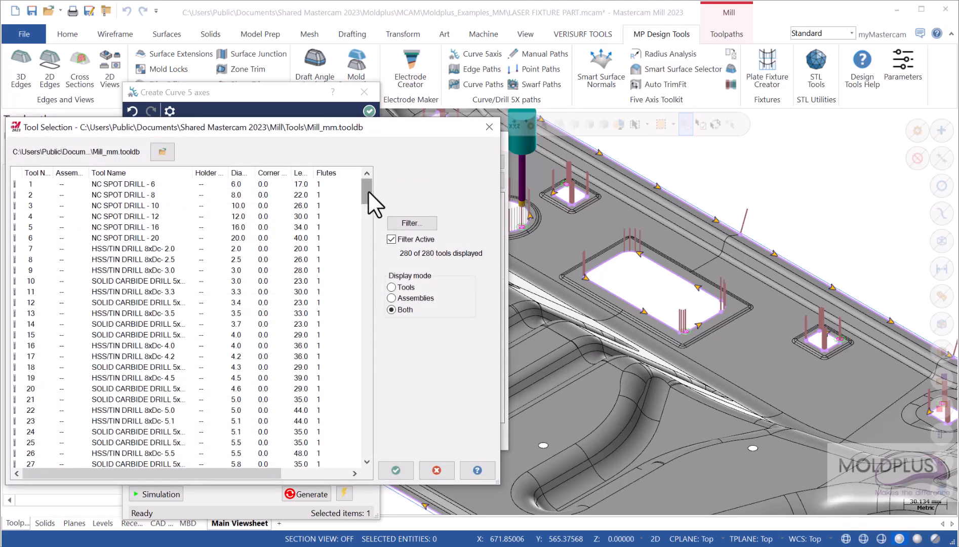
drag(368, 191, 351, 401)
double_click(130, 193)
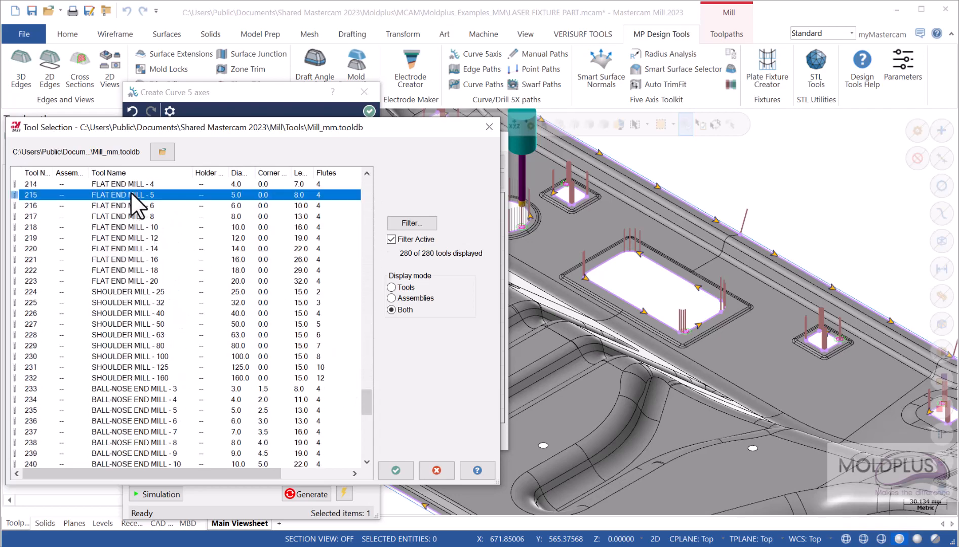
click(308, 435)
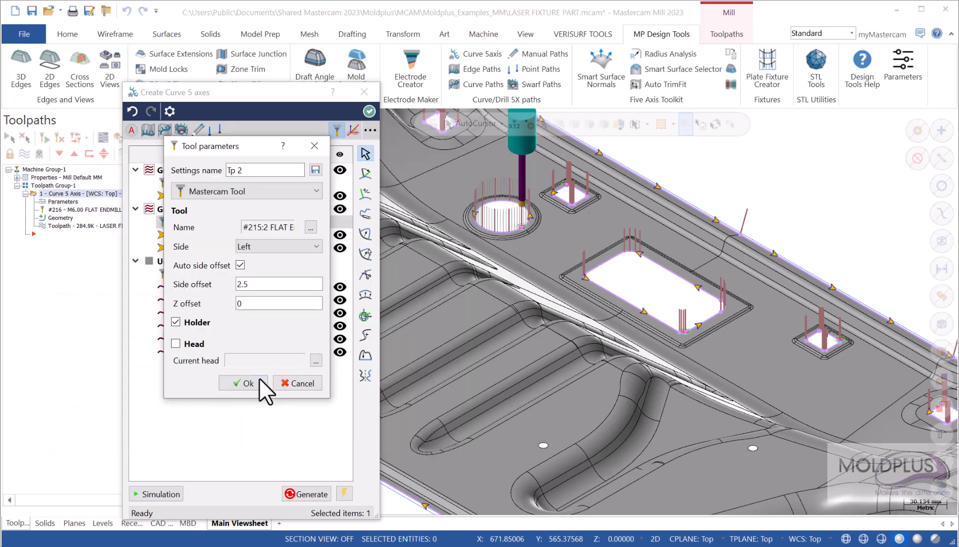
click(245, 381)
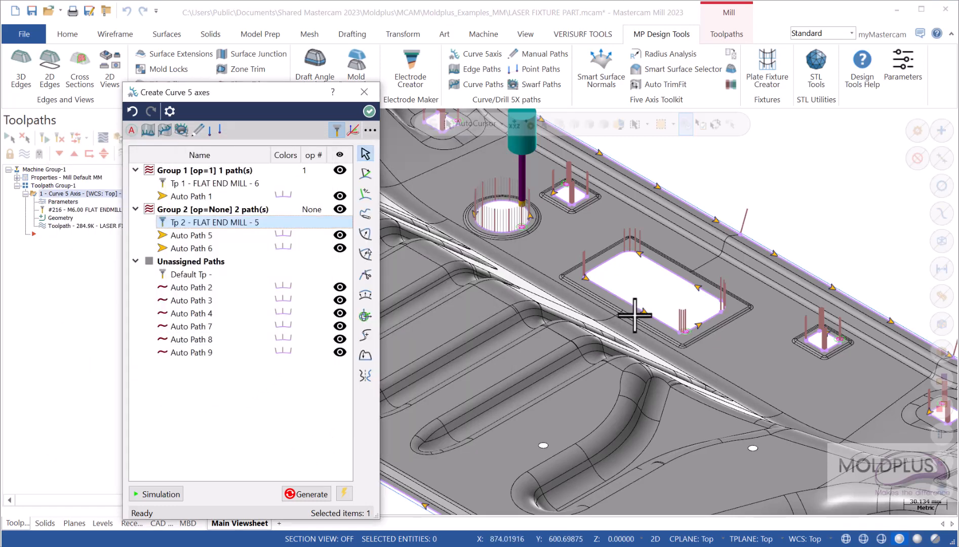
Examine the tool and holder at vectors around the rectangular and round openings, checking where both paths start.
click(688, 316)
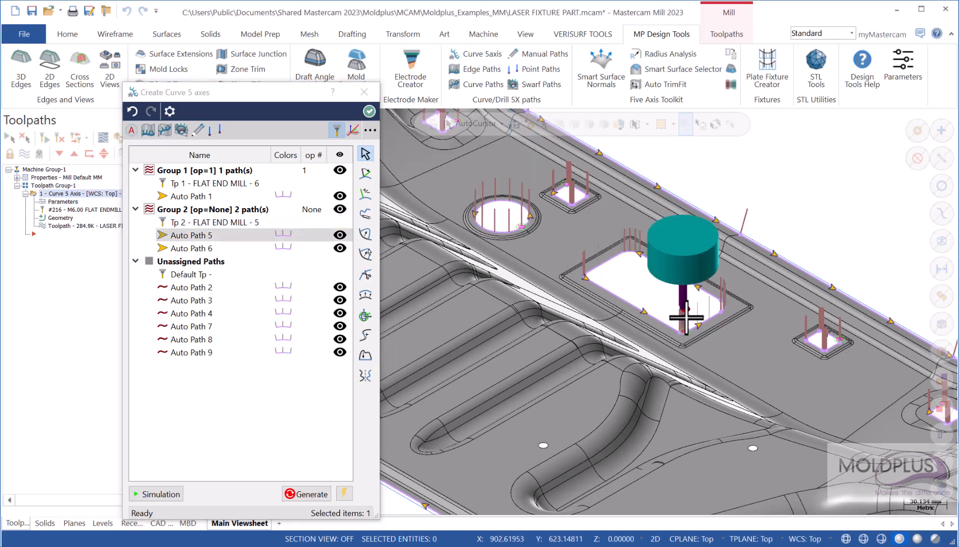
scroll(686, 317, up, 5)
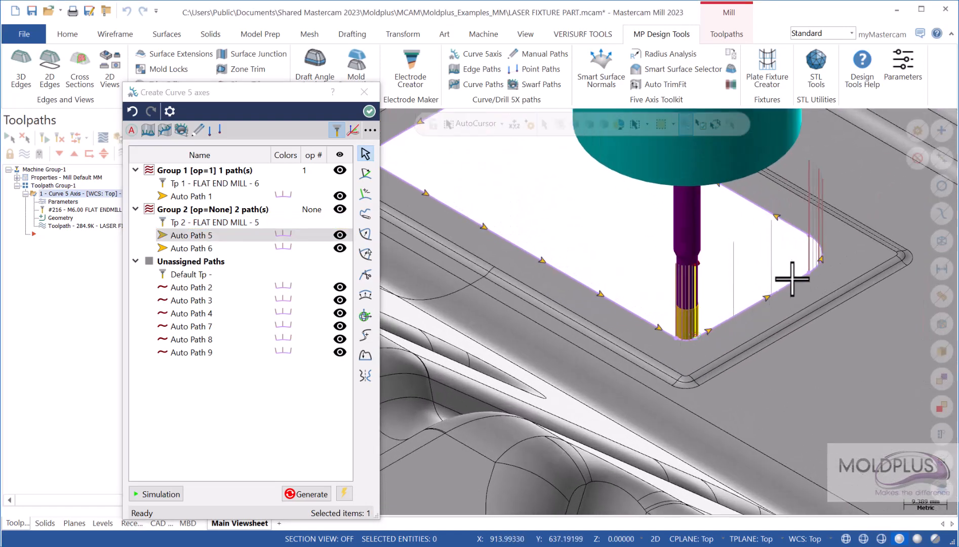
scroll(809, 258, down, 3)
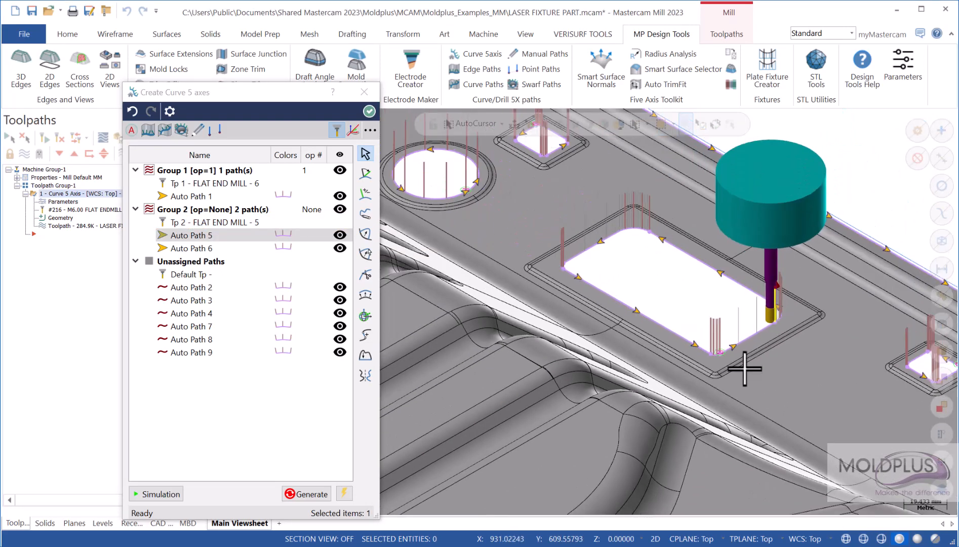
scroll(745, 368, down, 1)
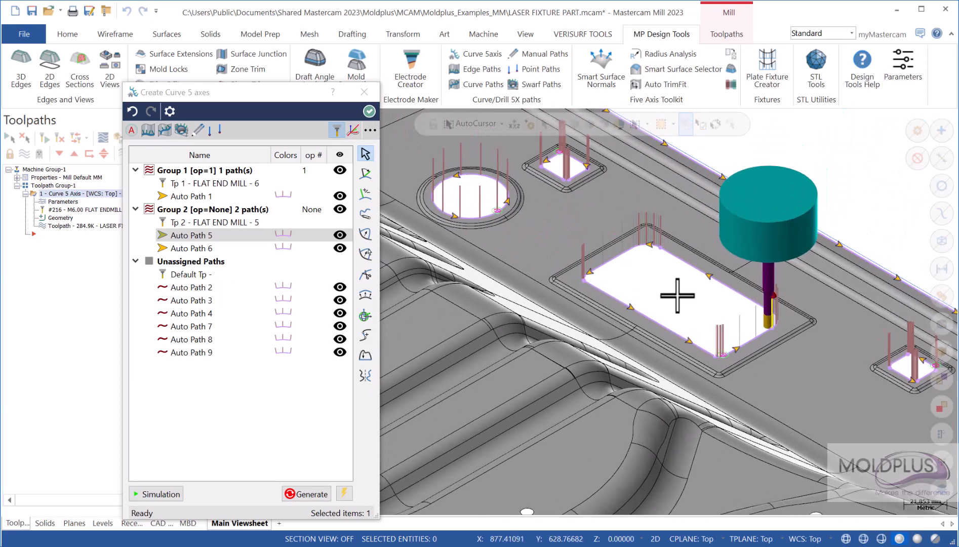
click(497, 190)
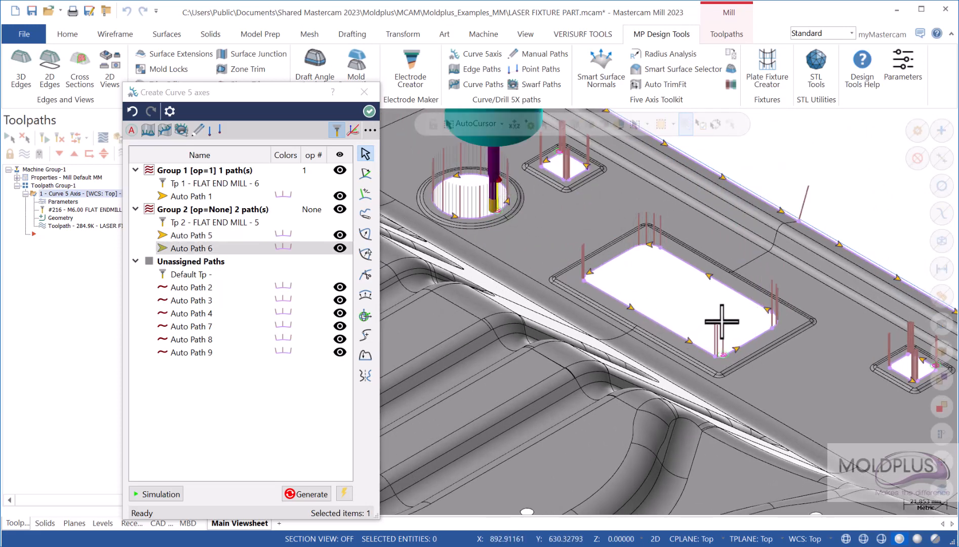
scroll(722, 321, down, 1)
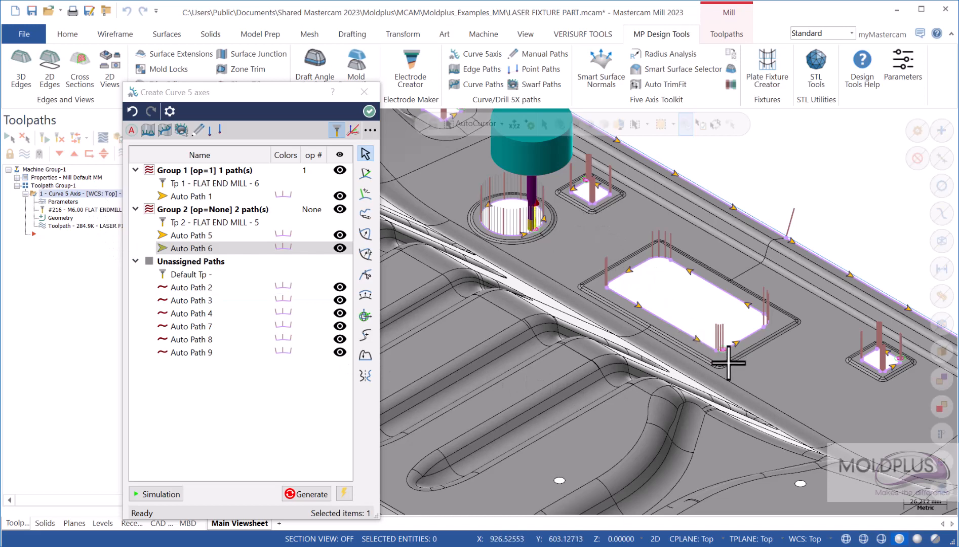
scroll(725, 359, up, 4)
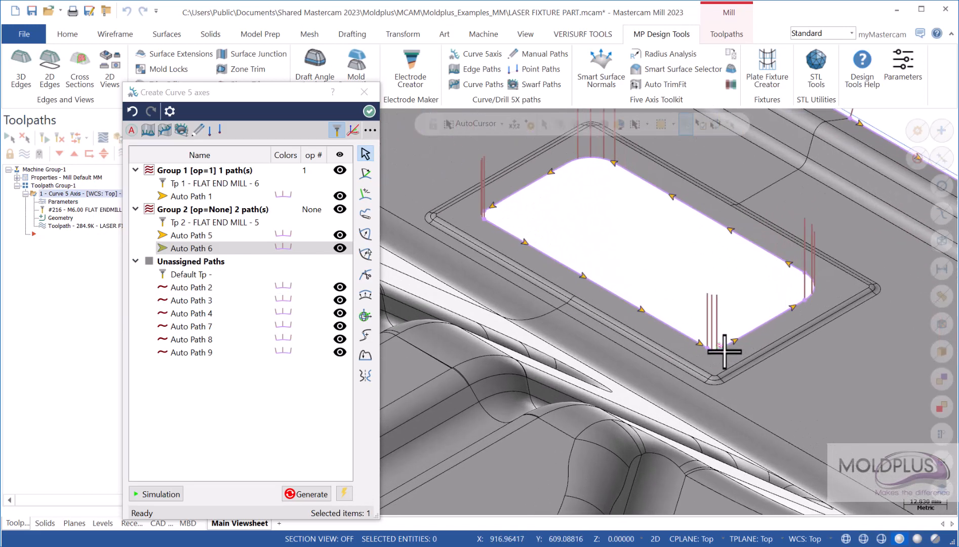
scroll(724, 353, down, 3)
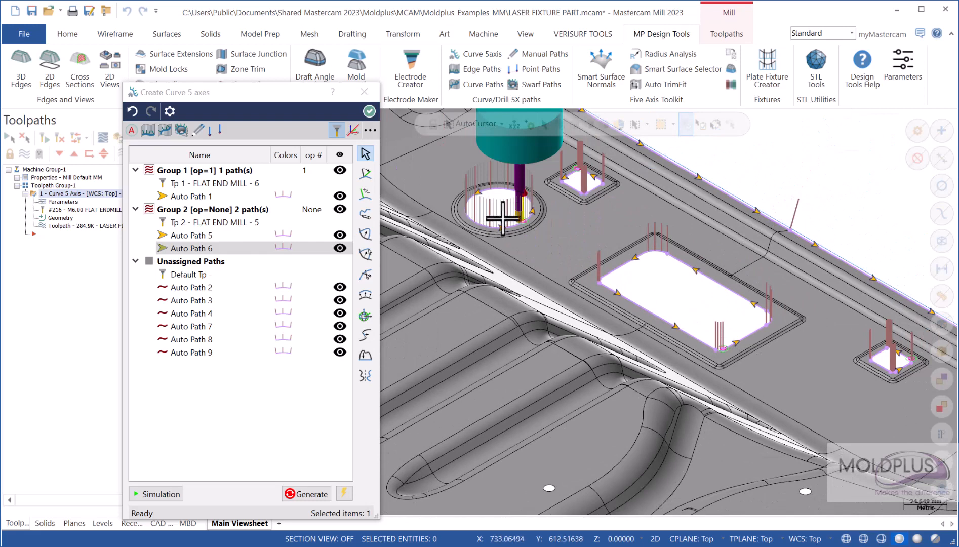
Set new start vectors midway along the rectangular opening's far long side and on the far side of the round opening.
right_click(714, 280)
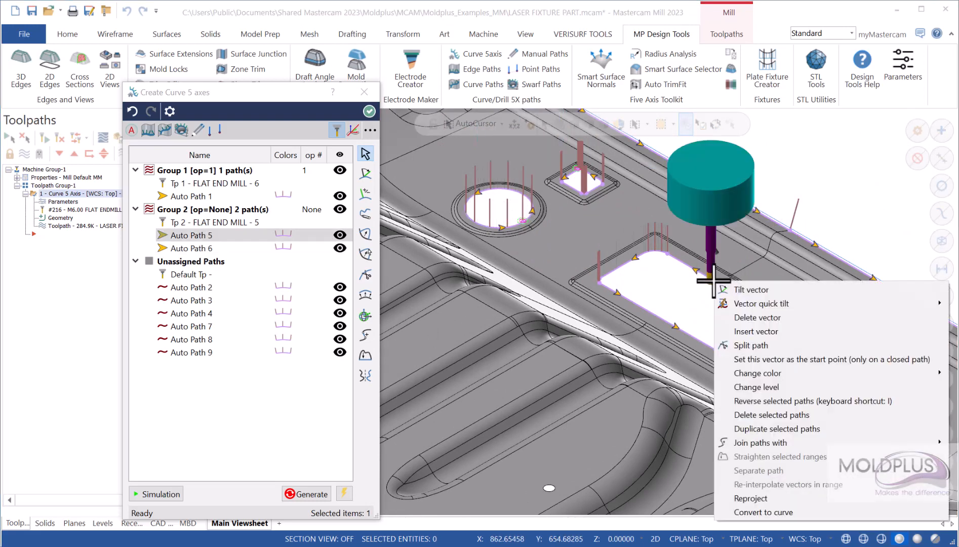
click(776, 359)
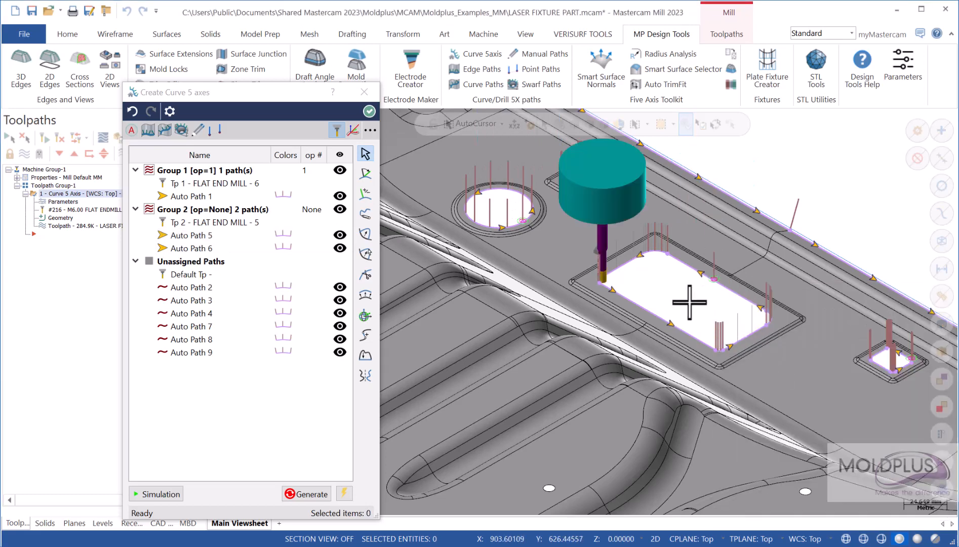
right_click(523, 186)
click(596, 260)
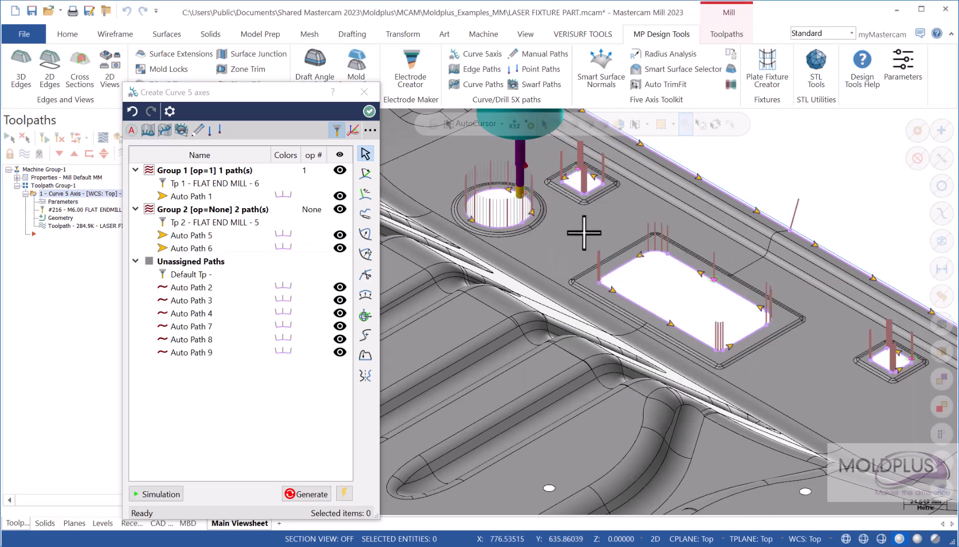
Generate the Curve 5 Axis toolpath for Group 2.
click(186, 211)
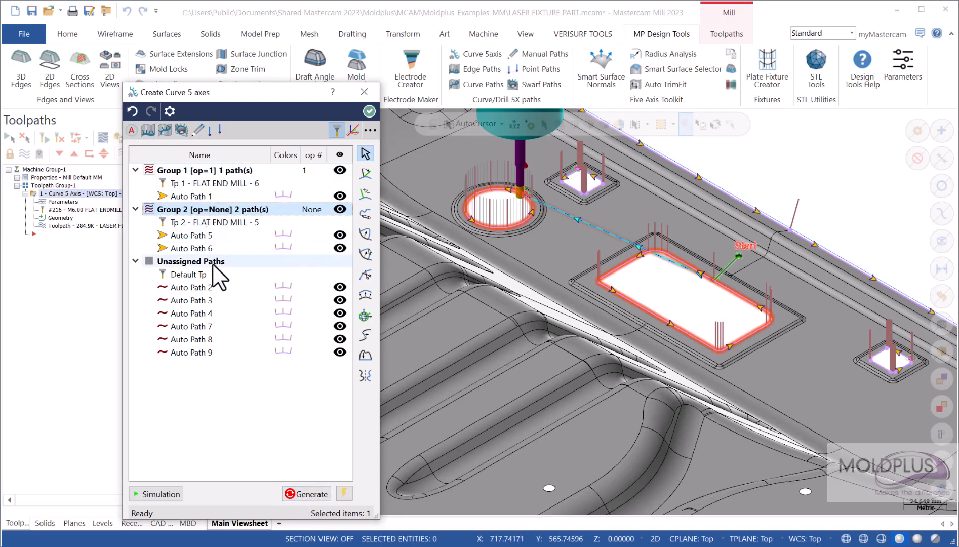
click(303, 493)
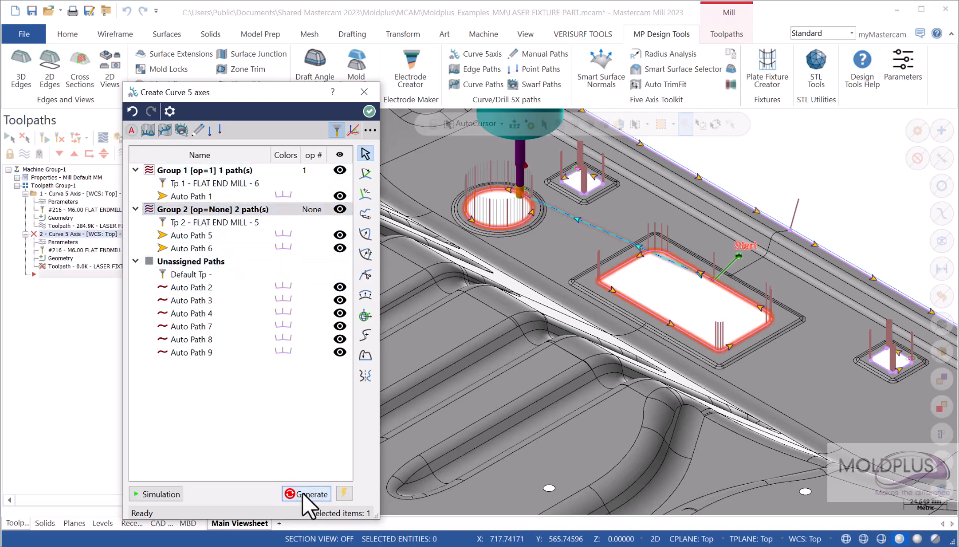
right_click(230, 210)
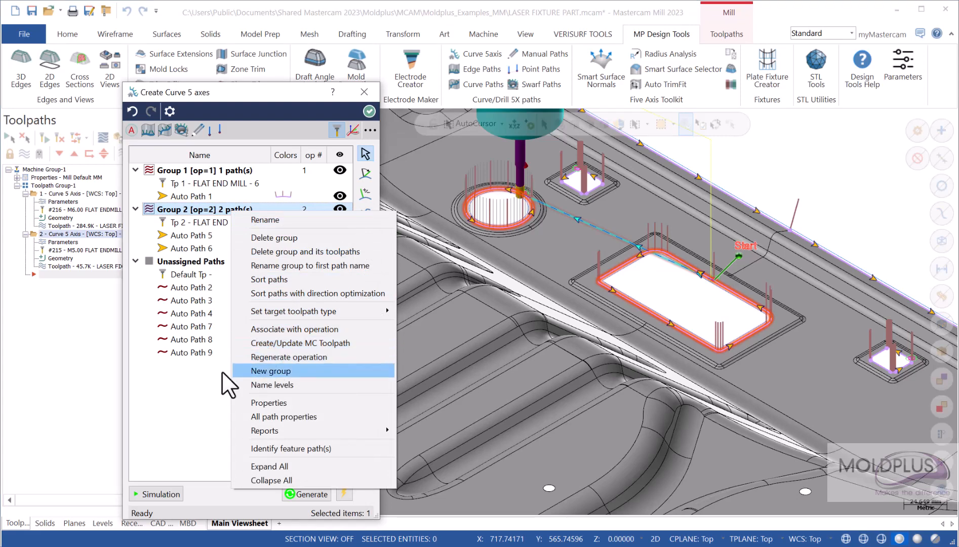
click(165, 411)
click(165, 412)
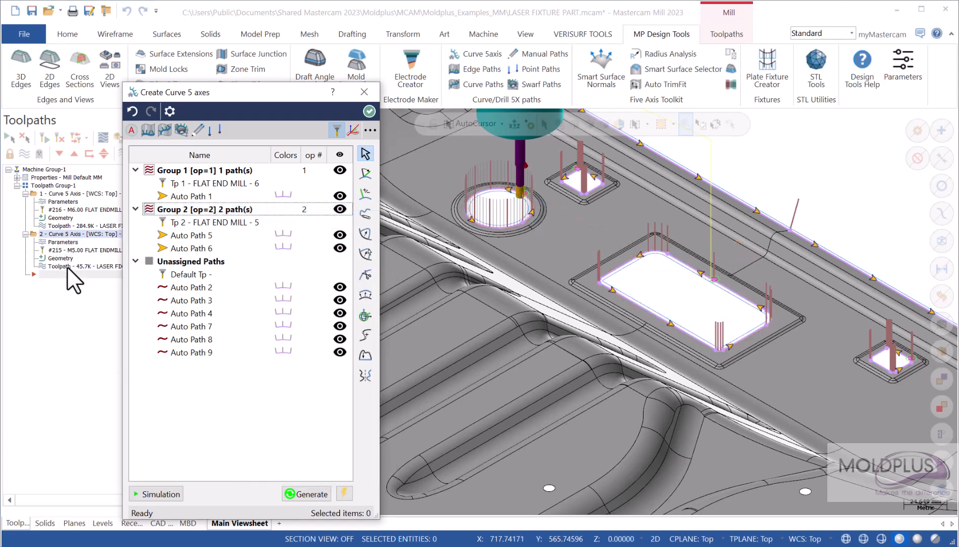
Backplot the Group 2 toolpath from start to end around the rectangular and round openings.
click(68, 267)
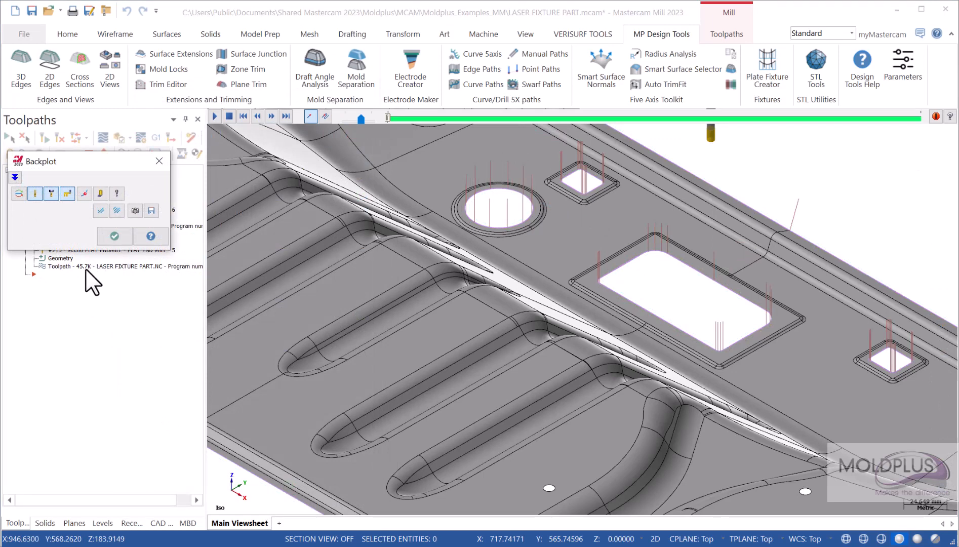
drag(388, 116, 931, 201)
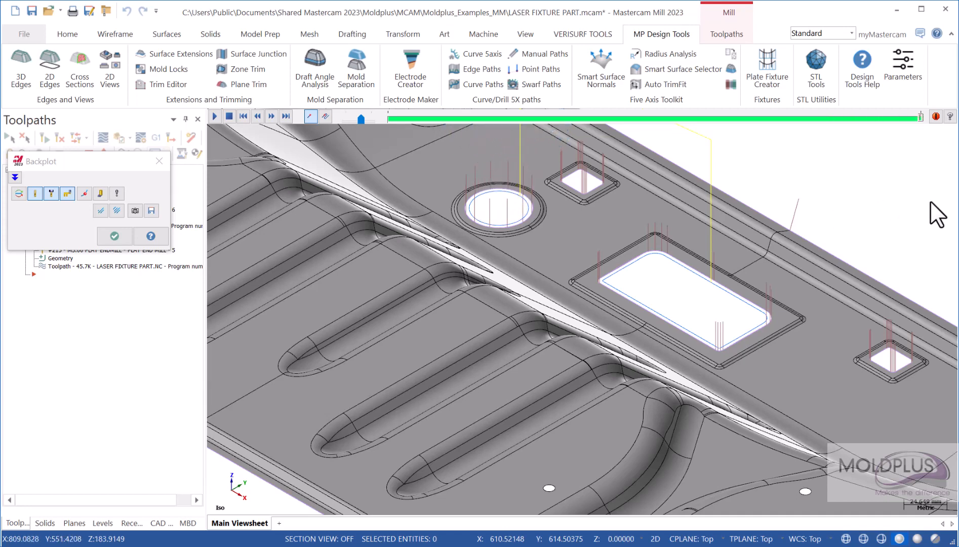
click(158, 160)
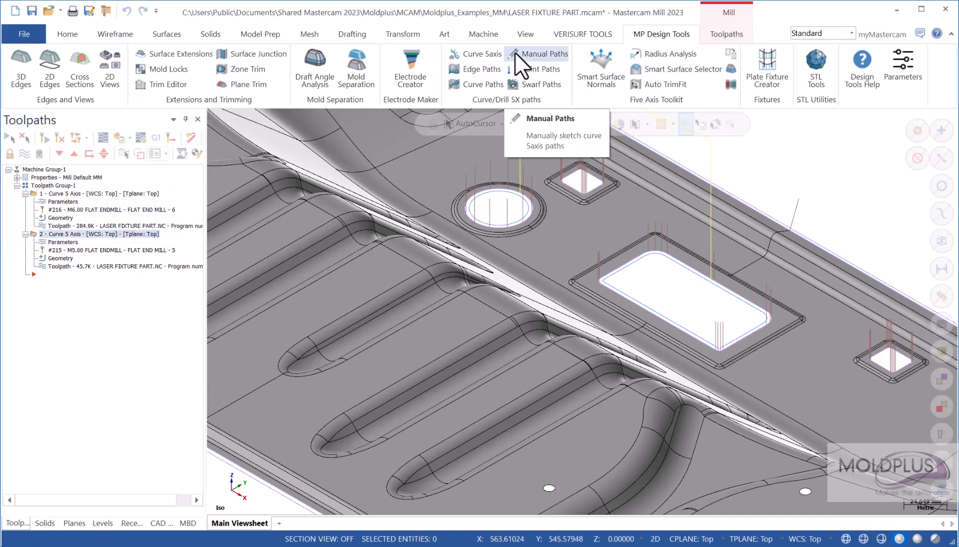
Reopen the Curve 5axis paths and identify the openings of Auto Path 2, 3, 4, 7 and 8 on the part.
click(489, 55)
scroll(545, 292, down, 5)
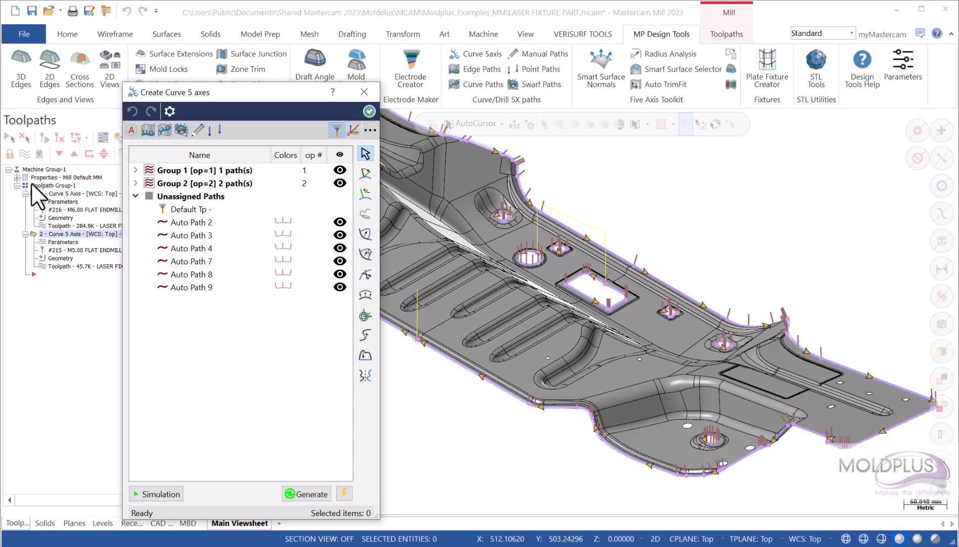
click(195, 224)
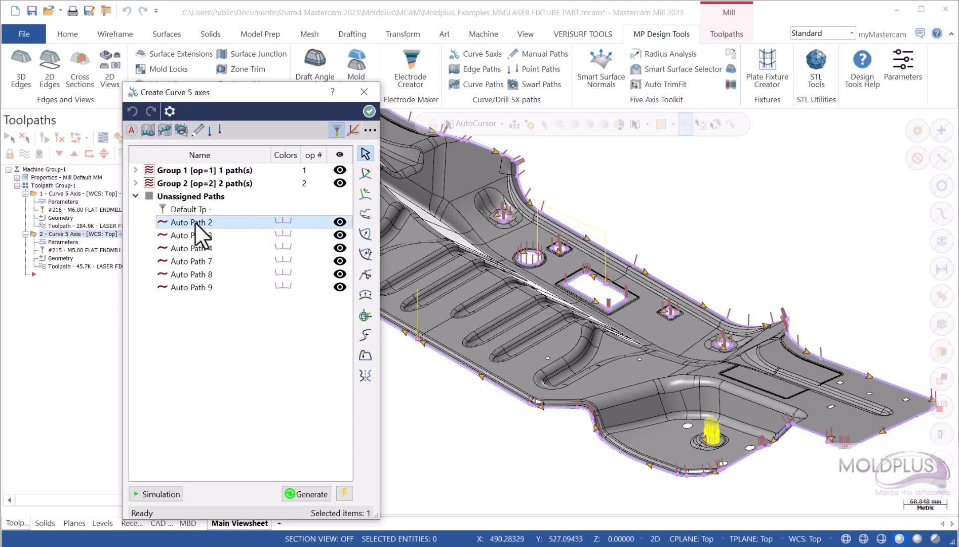
click(195, 234)
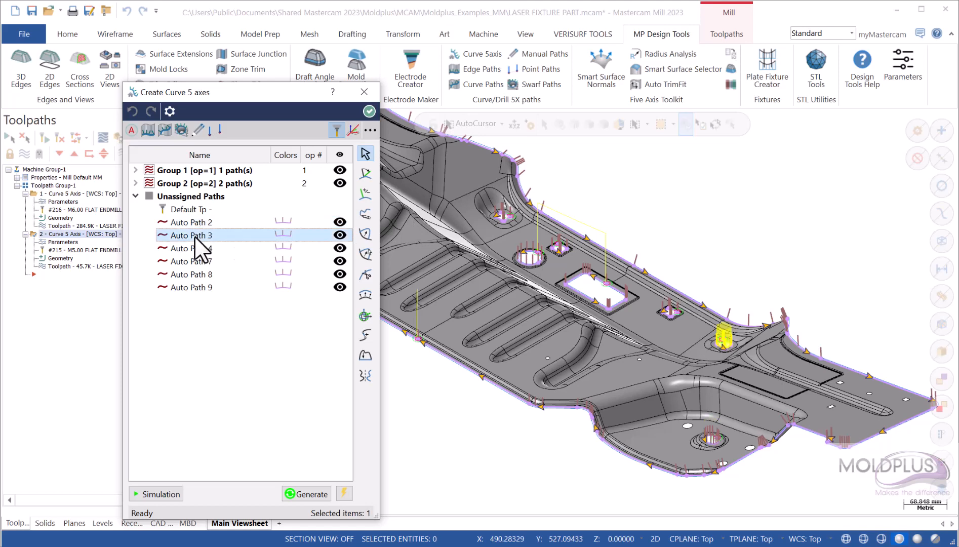
click(195, 248)
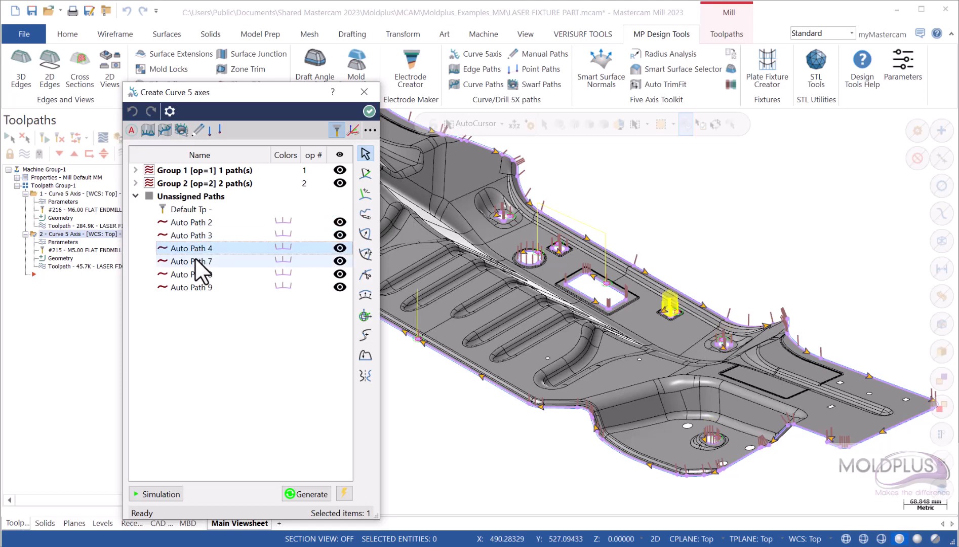
click(195, 257)
click(195, 273)
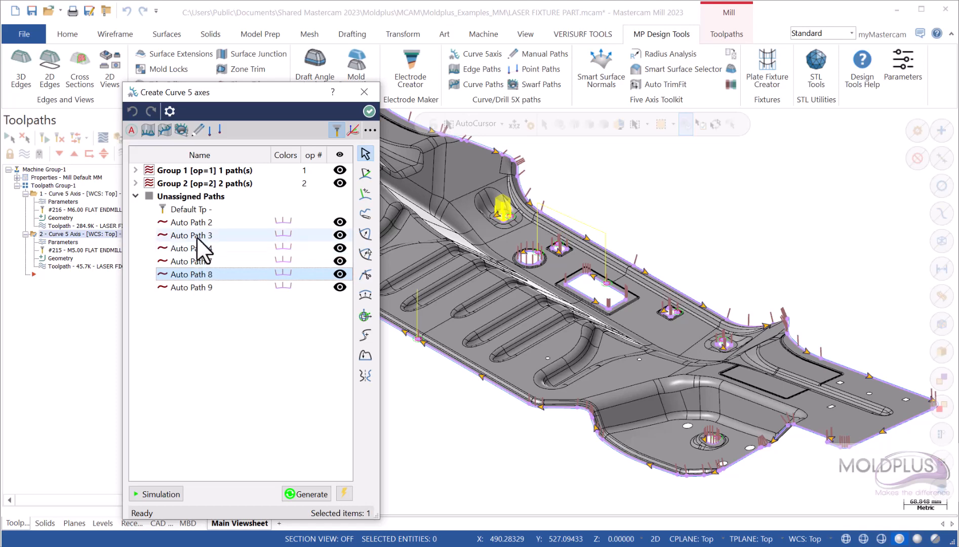
Create one group from Auto Path 3, Auto Path 4, Auto Path 7 and Auto Path 8.
click(197, 235)
shift+click(199, 273)
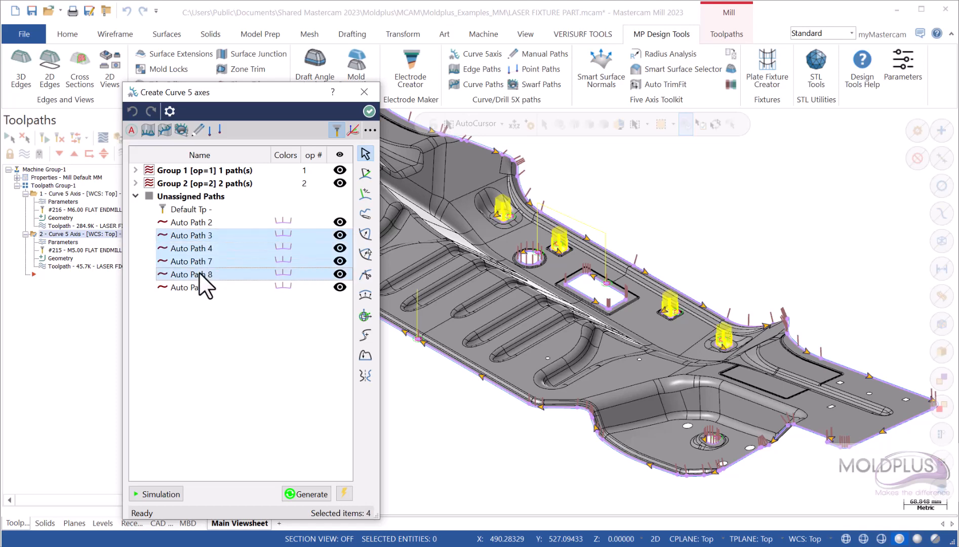
right_click(200, 273)
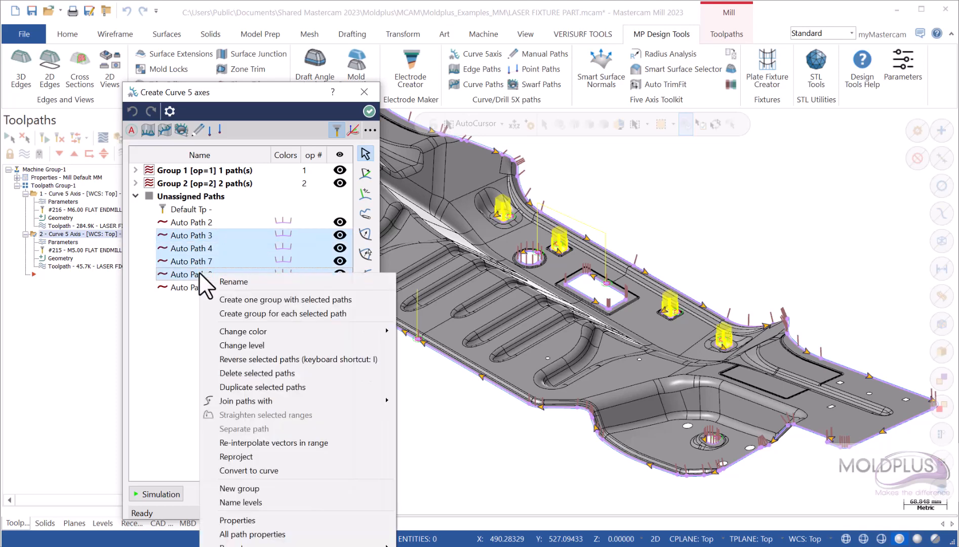
click(245, 299)
Expand Group 3 and examine the order of its four paths along the row of small openings.
click(135, 196)
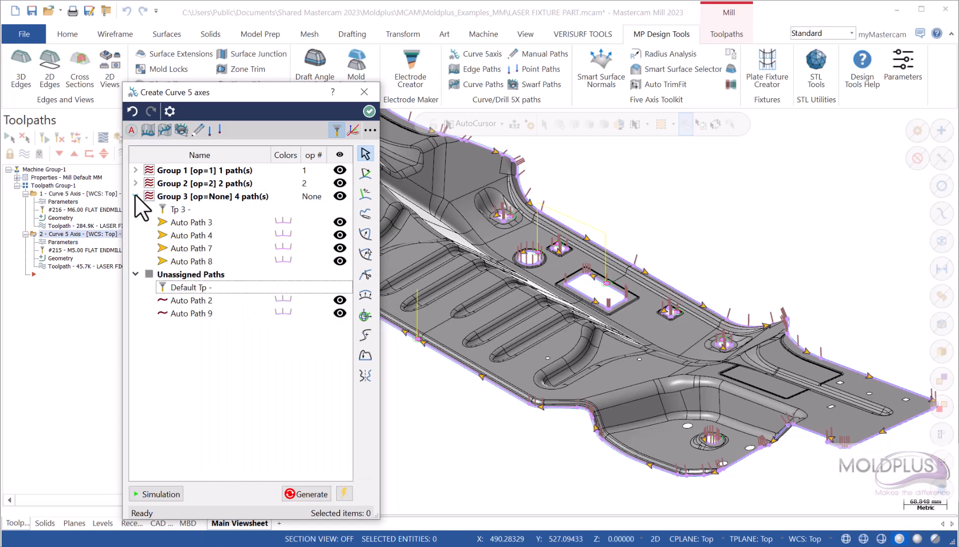
click(177, 221)
click(186, 234)
click(188, 248)
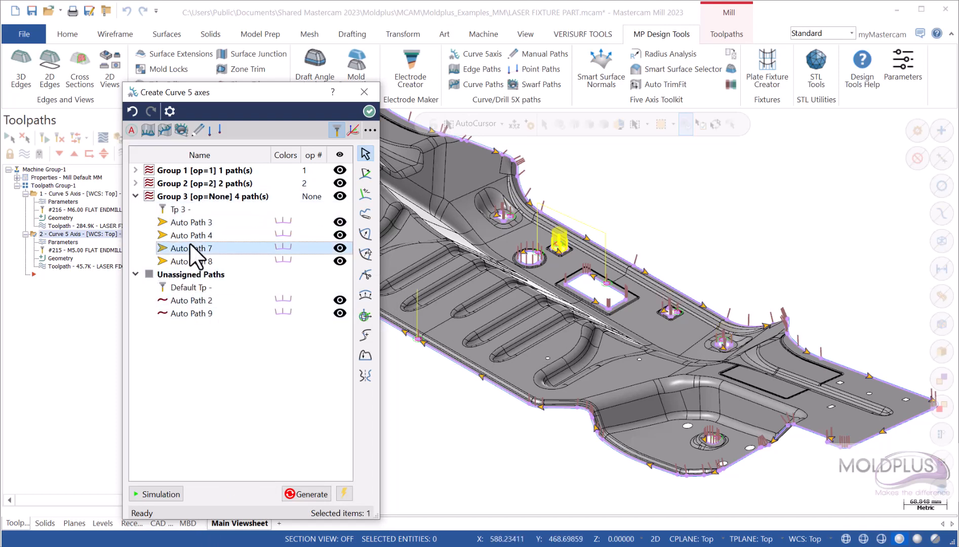
click(190, 259)
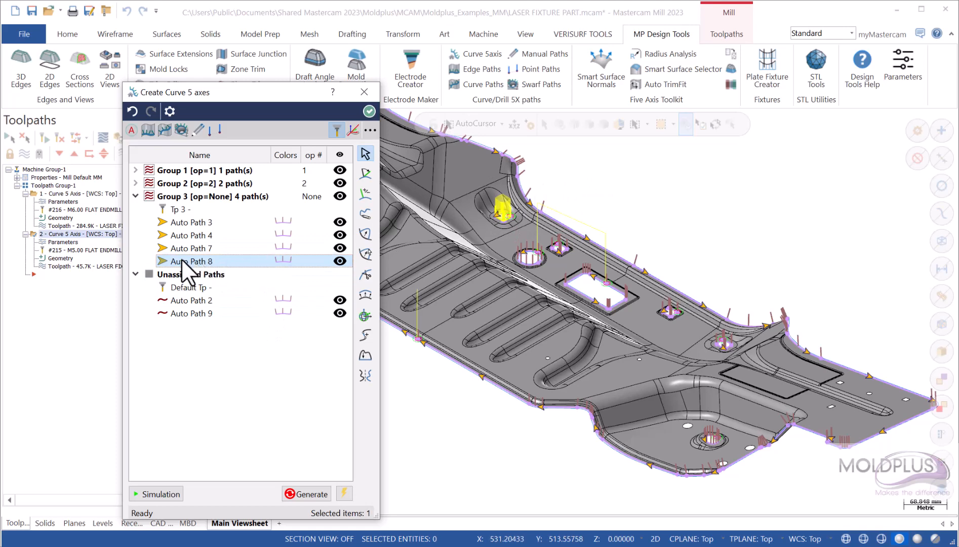
Move Auto Path 8 out of Group 3 to Unassigned Paths and back into Group 3.
drag(183, 260, 183, 314)
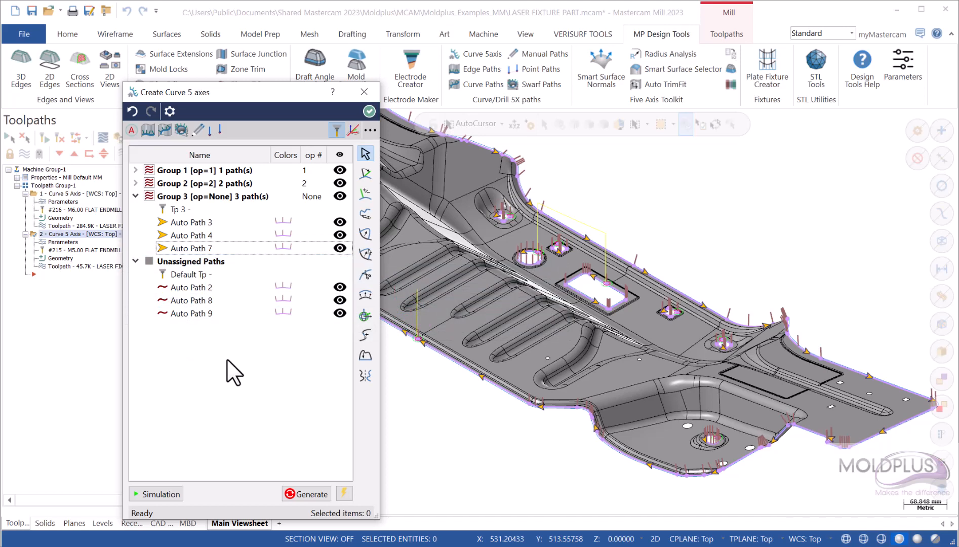
click(184, 300)
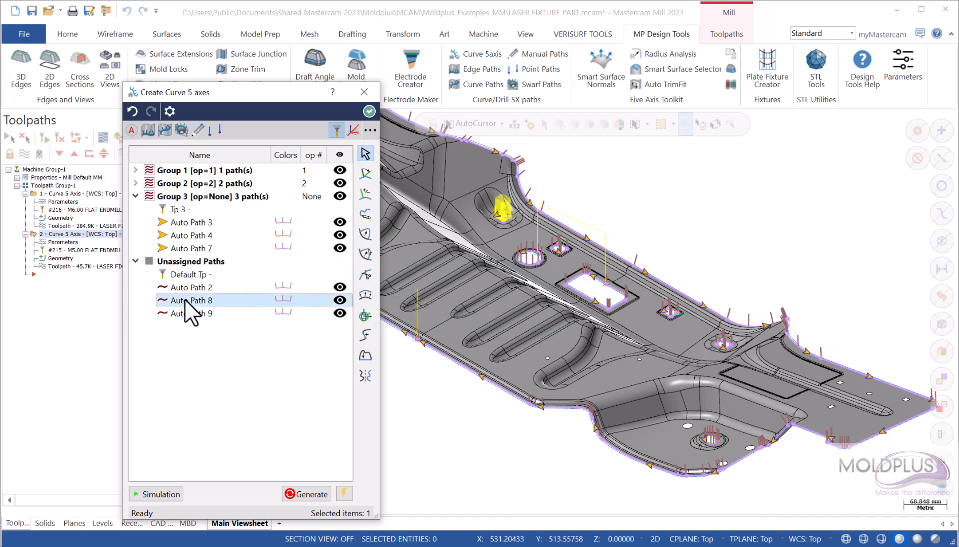
drag(185, 299, 190, 256)
Set the start point of Auto Path 3 midway along the opening's straight edge facing the part's outer edge.
scroll(717, 313, up, 8)
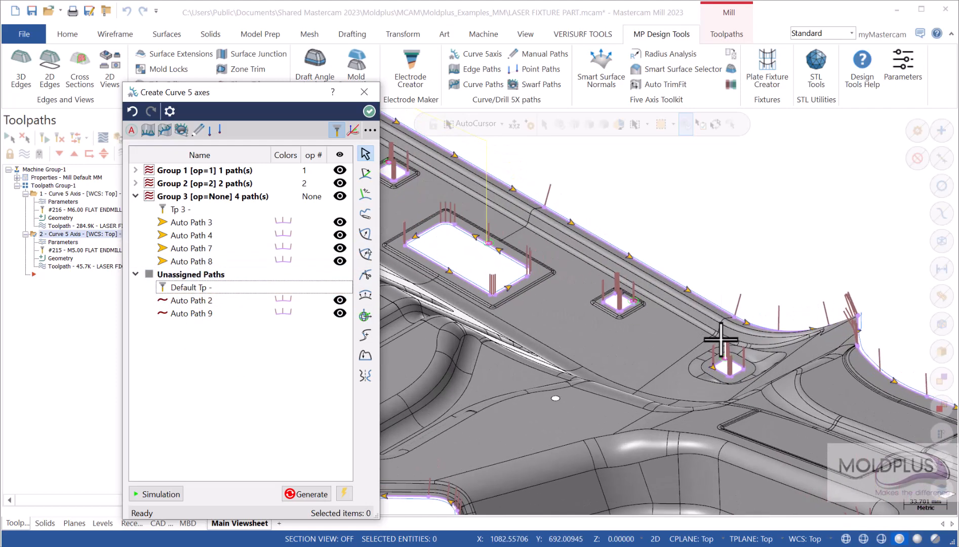
scroll(731, 354, up, 8)
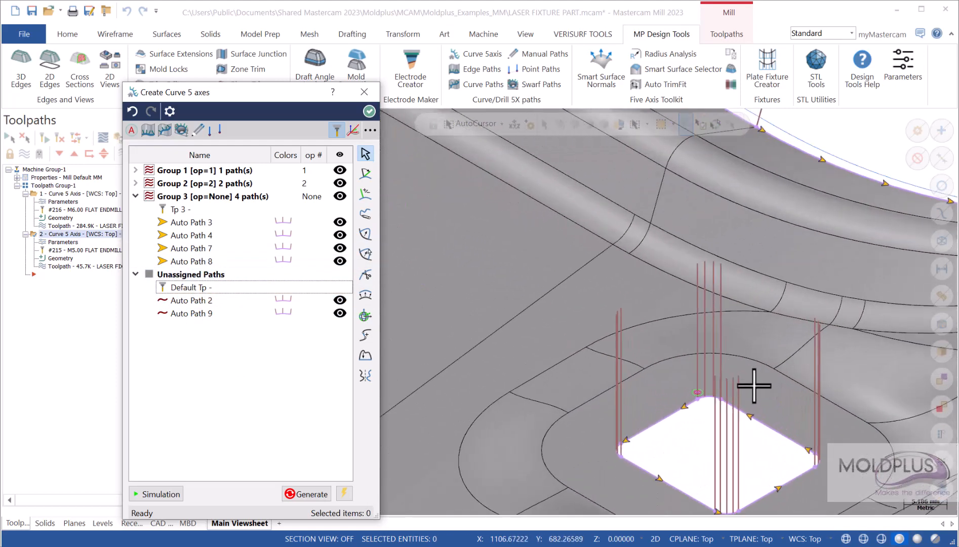
scroll(752, 398, down, 1)
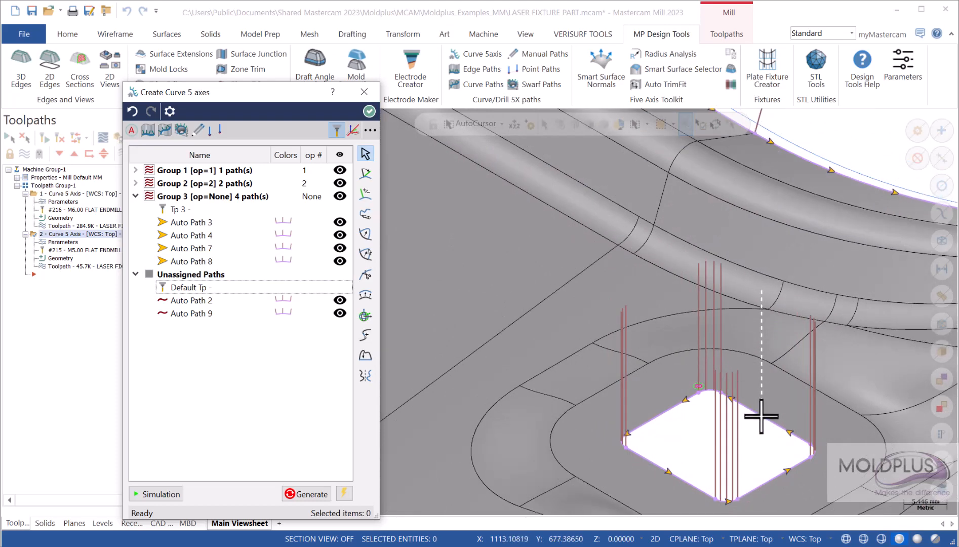
right_click(761, 416)
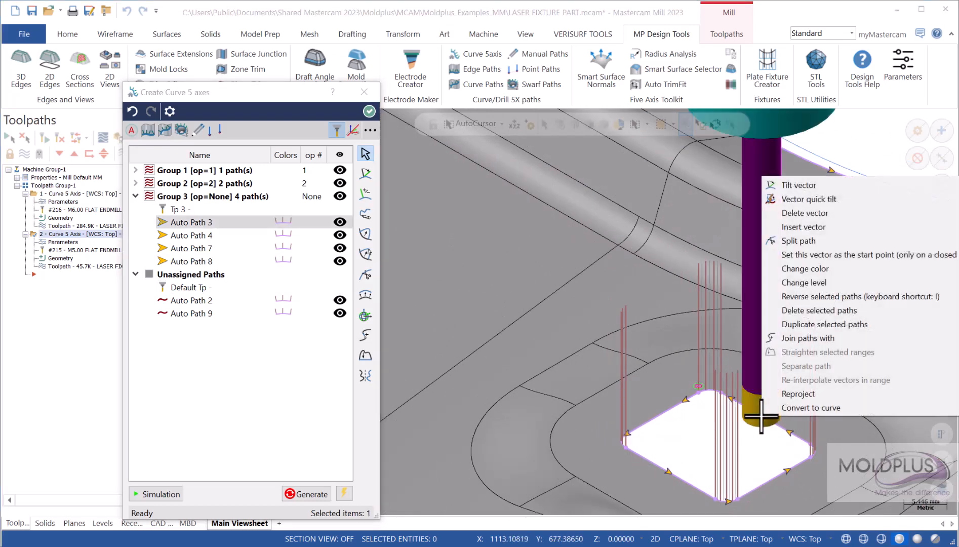
click(813, 255)
Set the start point of Auto Path 4 midway along the small opening's edge facing the part's outer edge.
scroll(707, 343, down, 4)
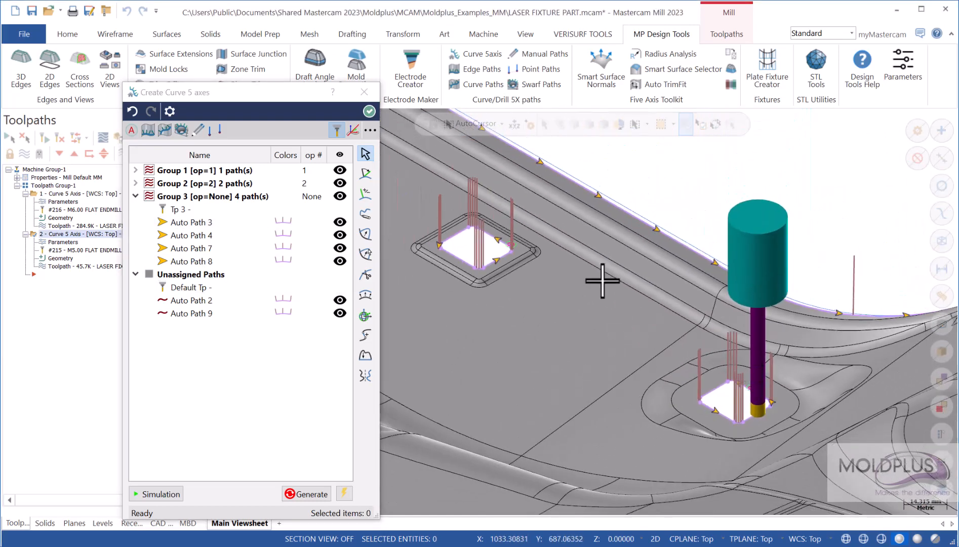
scroll(481, 230, up, 4)
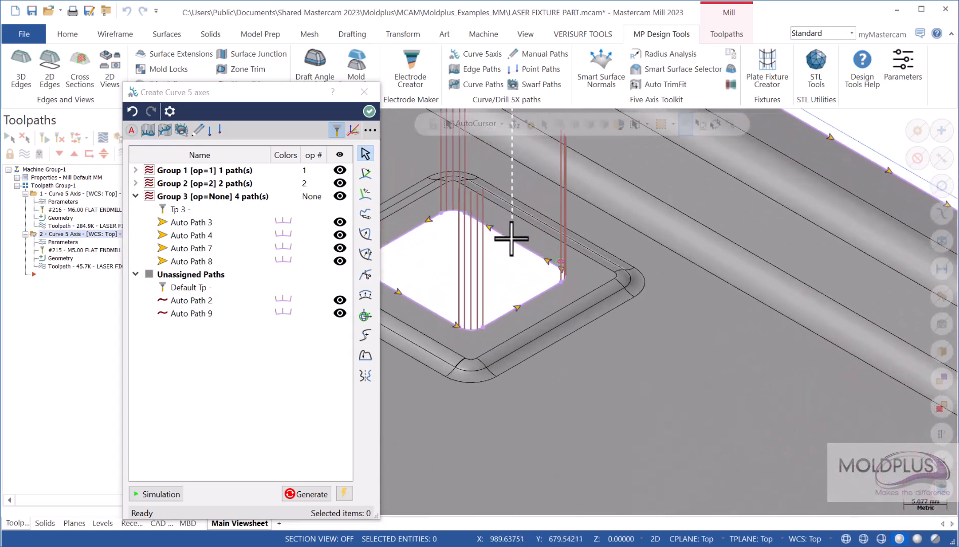
click(510, 240)
right_click(510, 240)
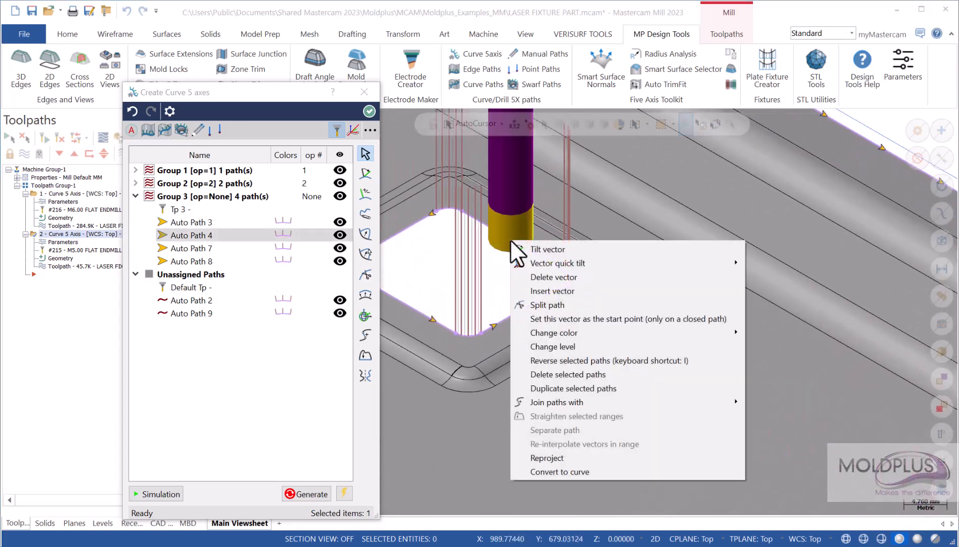
click(582, 319)
Set the start point of Auto Path 7, beside the round opening, midway along the edge facing the part's outer edge.
scroll(711, 362, down, 3)
scroll(711, 361, down, 5)
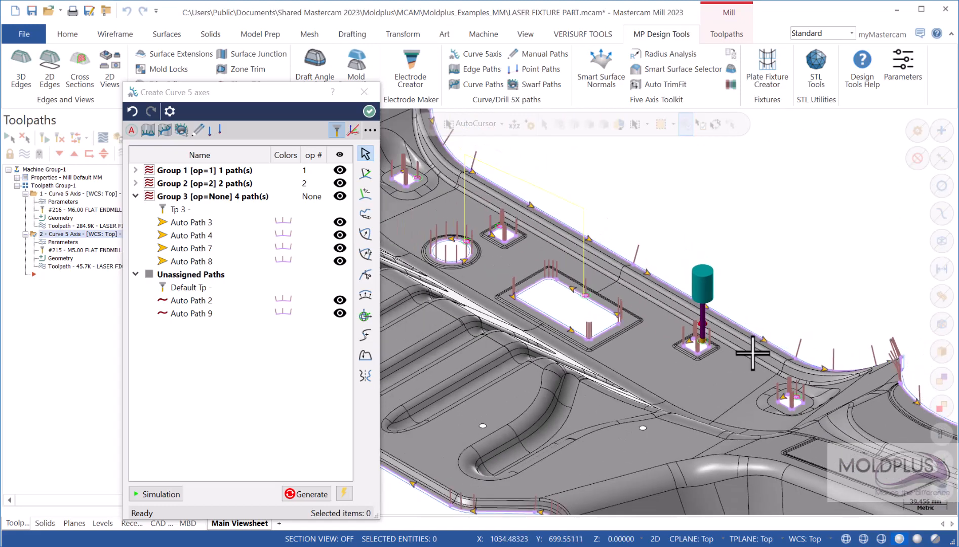
scroll(590, 241, up, 2)
scroll(589, 241, up, 4)
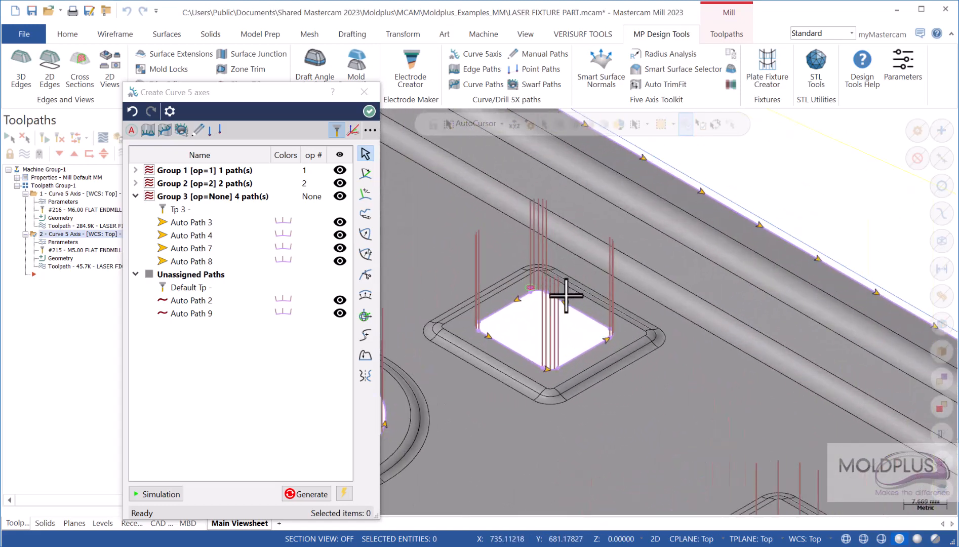
right_click(572, 306)
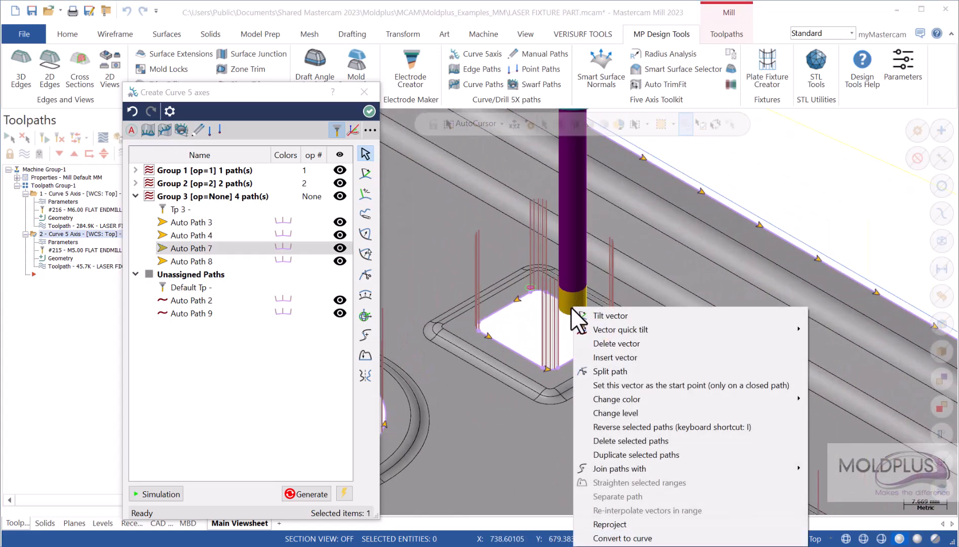
click(615, 379)
Set the start point of Auto Path 8 midway along the recessed opening's edge facing the part's outer edge.
scroll(688, 332, down, 2)
scroll(687, 332, down, 1)
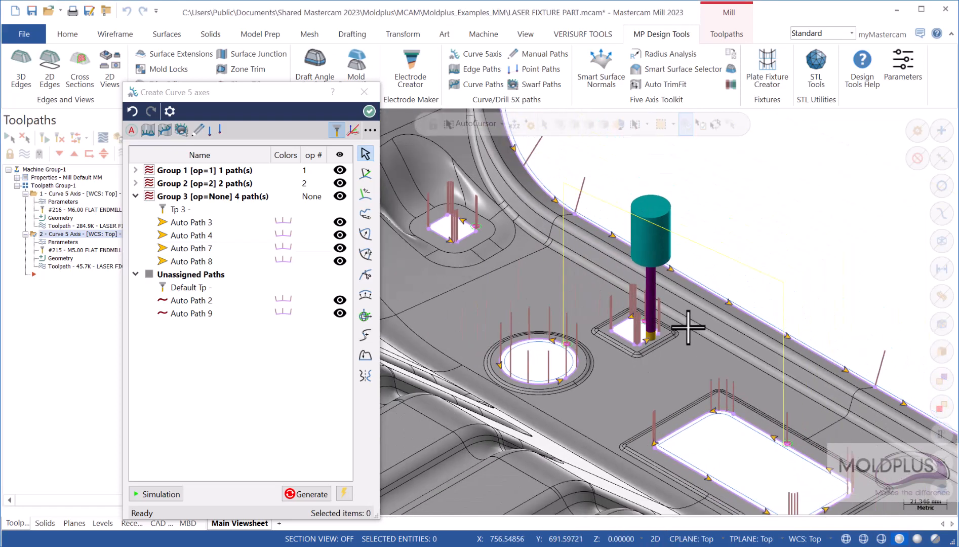
scroll(456, 208, up, 4)
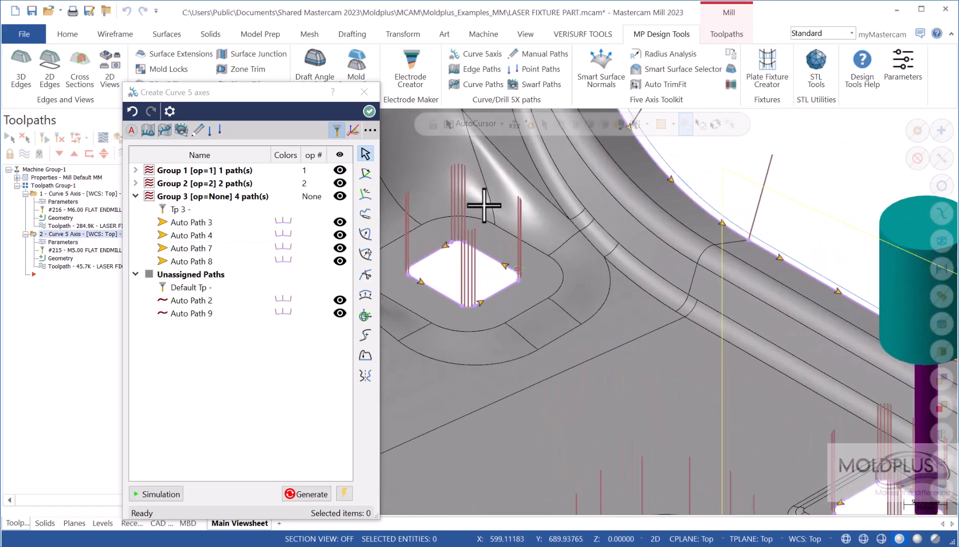
right_click(485, 253)
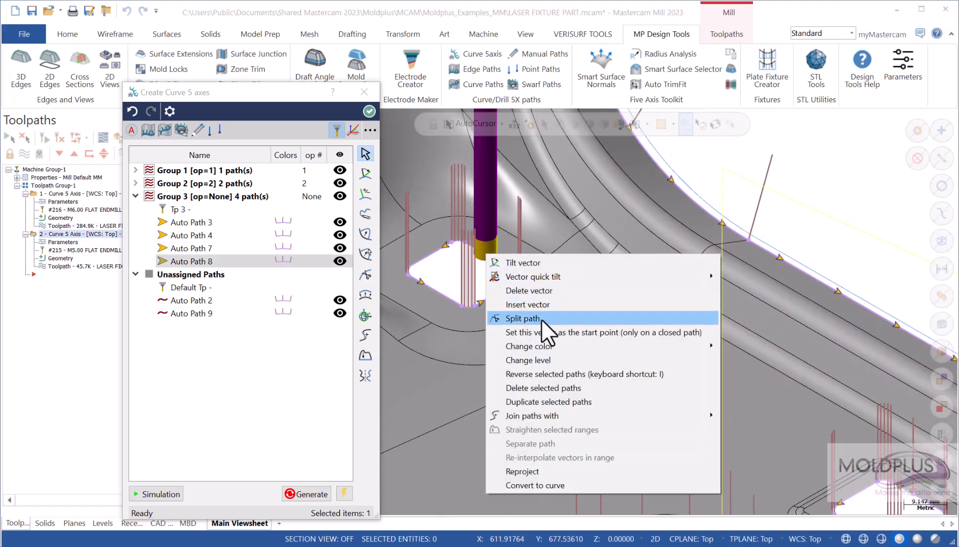
click(547, 332)
Expand Groups 1 and 2 to compare their tools and assign Tp 2 (FLAT END MILL - 5) to Group 3.
scroll(583, 287, down, 1)
scroll(583, 287, down, 5)
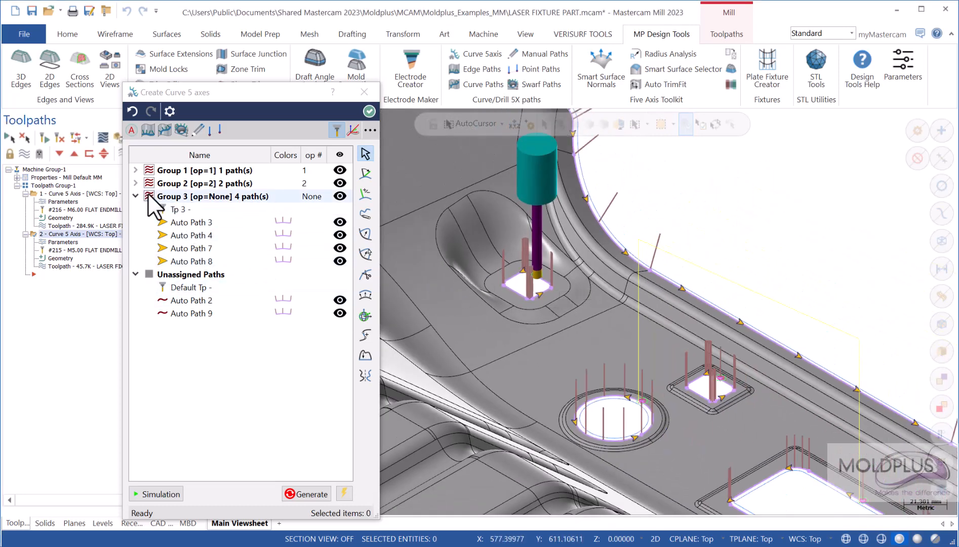
click(136, 183)
click(135, 171)
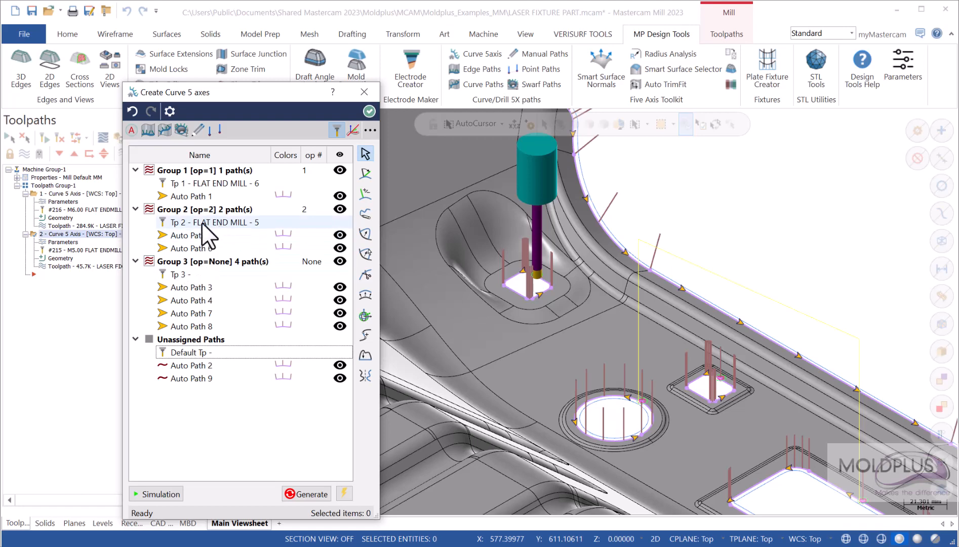
click(175, 275)
right_click(175, 274)
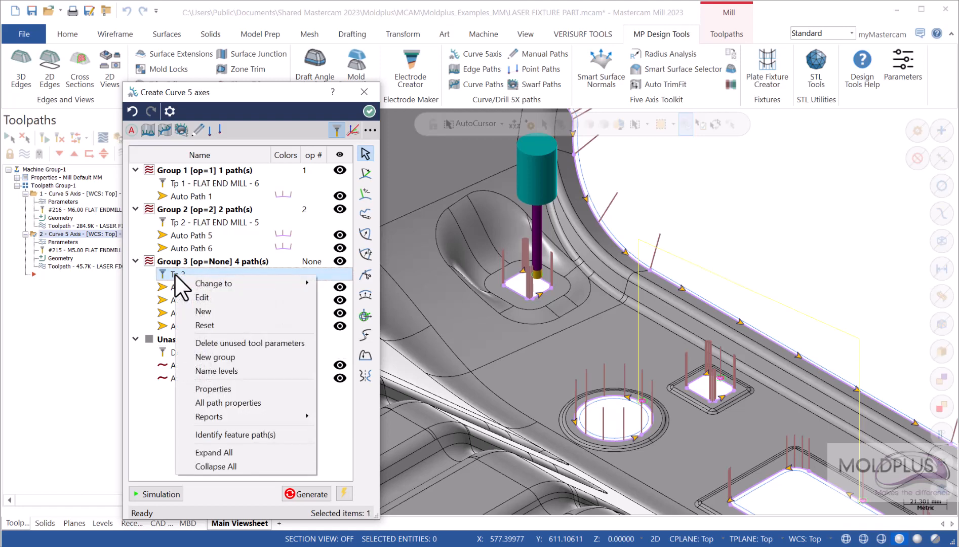
mouse_move(206, 284)
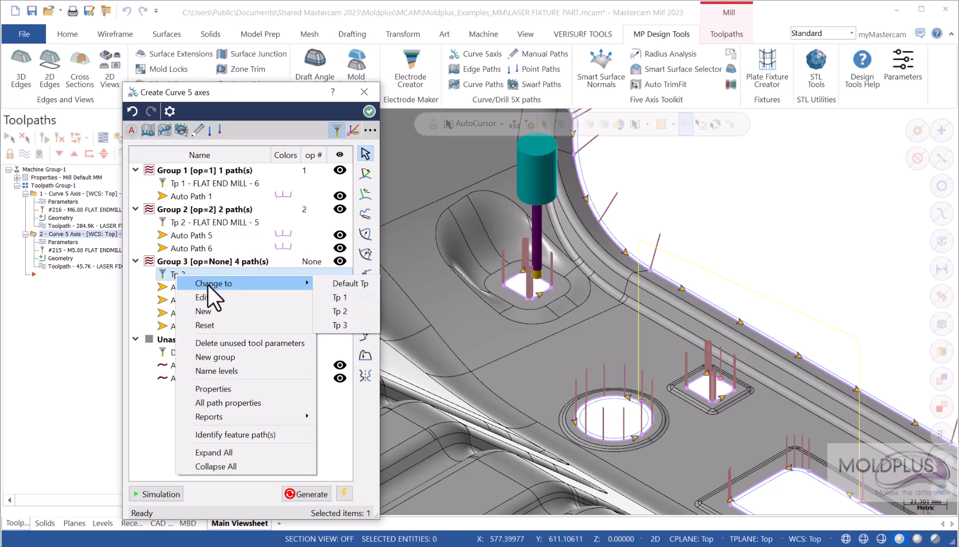
click(346, 311)
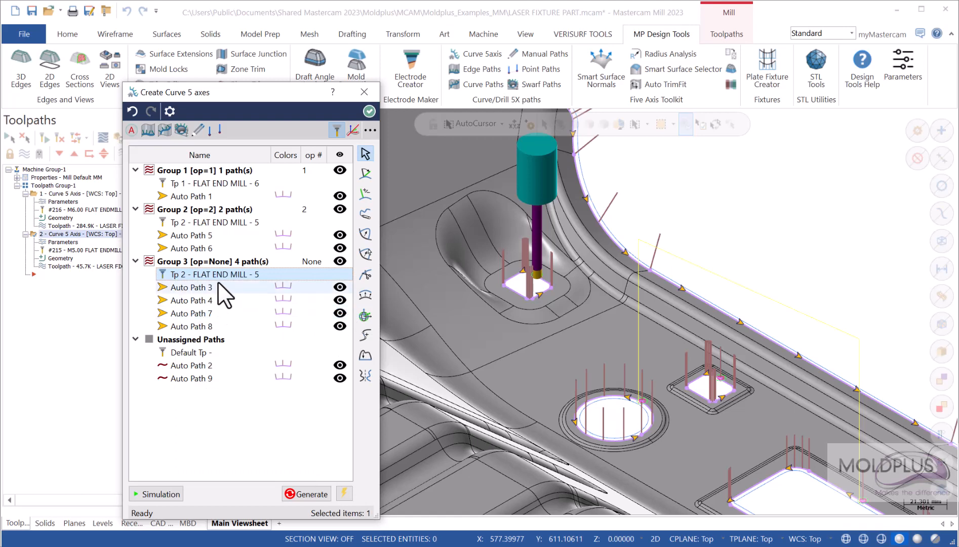
Examine the tool and holder at the openings of Auto Path 8, 7, 4 and 3.
click(532, 285)
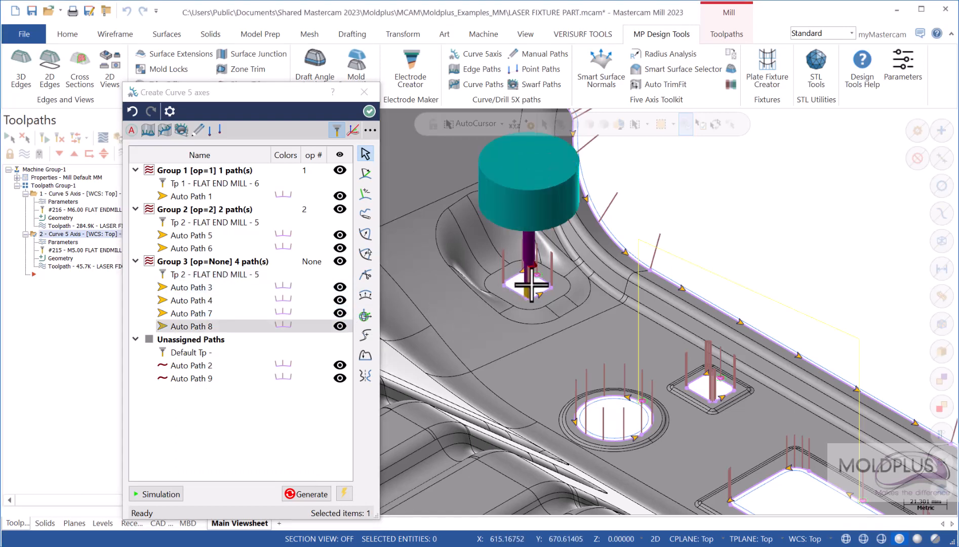
scroll(548, 298, up, 5)
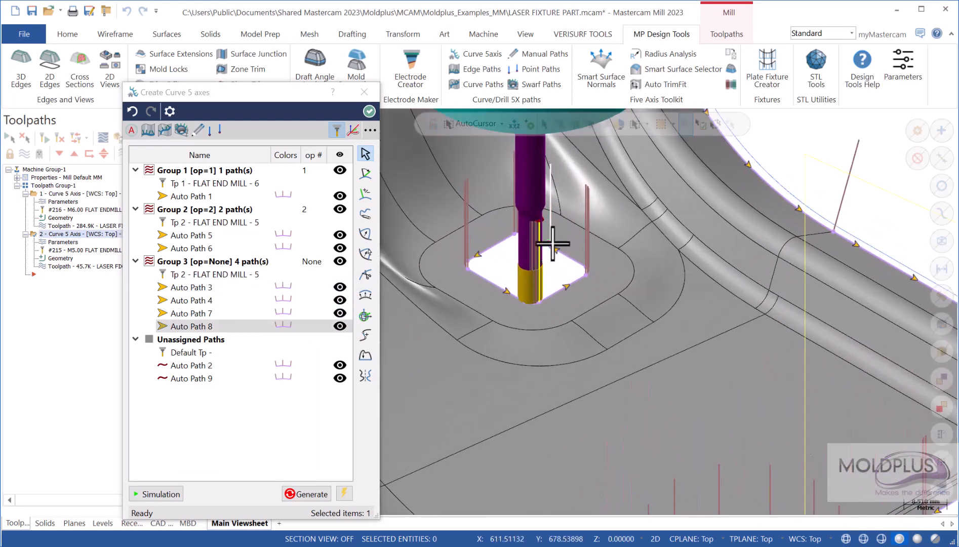
scroll(481, 249, down, 5)
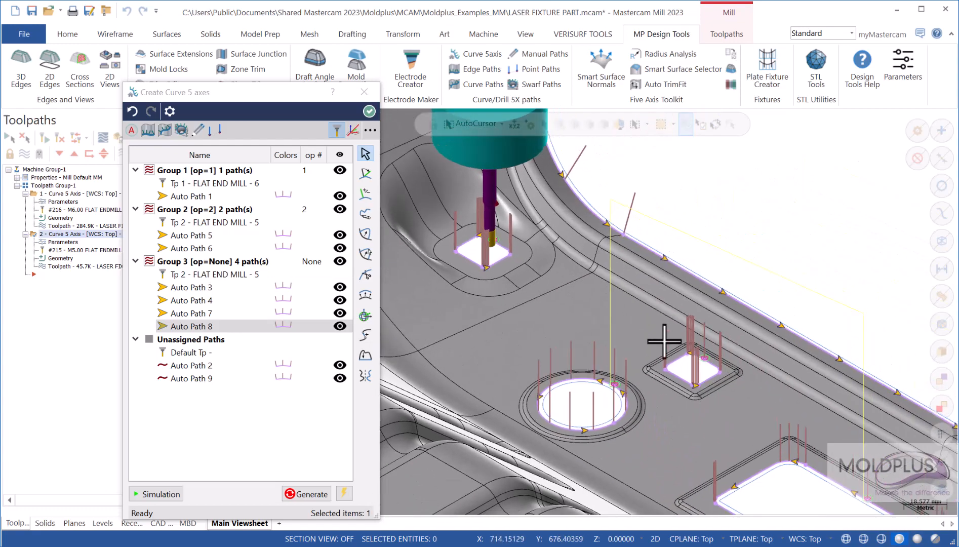
scroll(713, 361, up, 1)
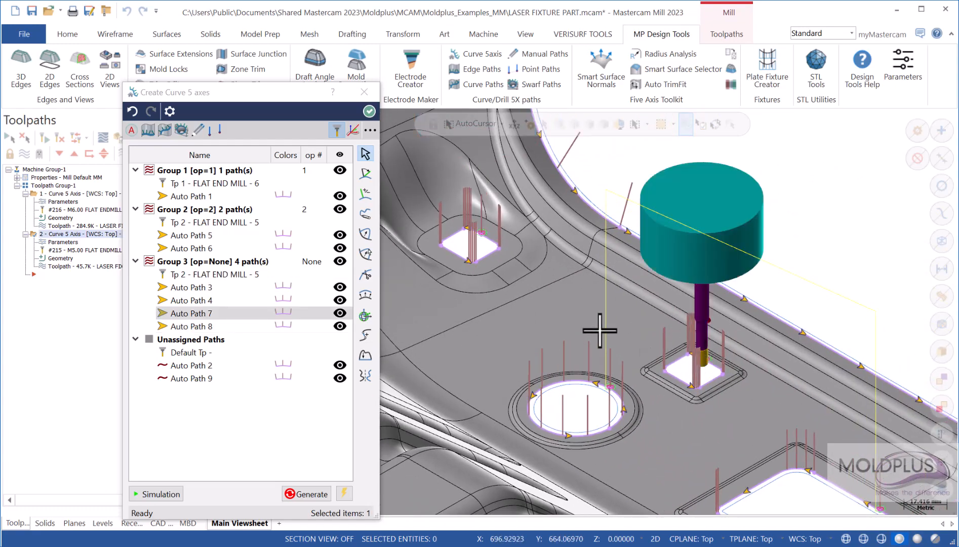
scroll(597, 328, down, 5)
scroll(704, 392, up, 5)
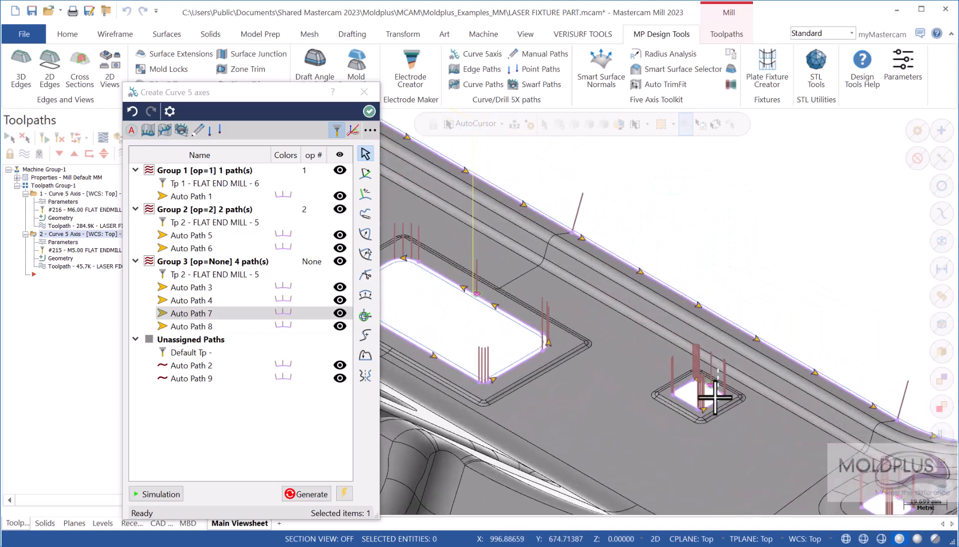
scroll(524, 332, down, 4)
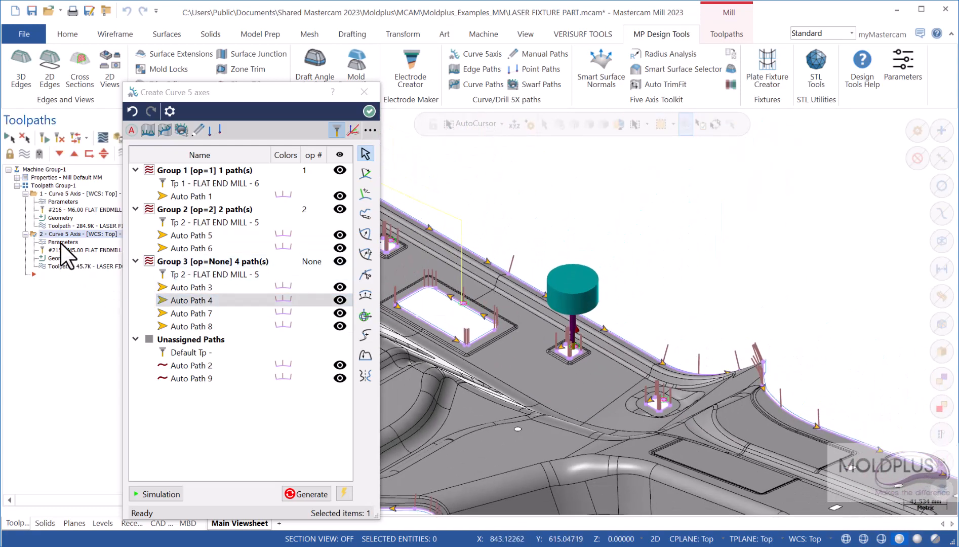
scroll(665, 399, up, 3)
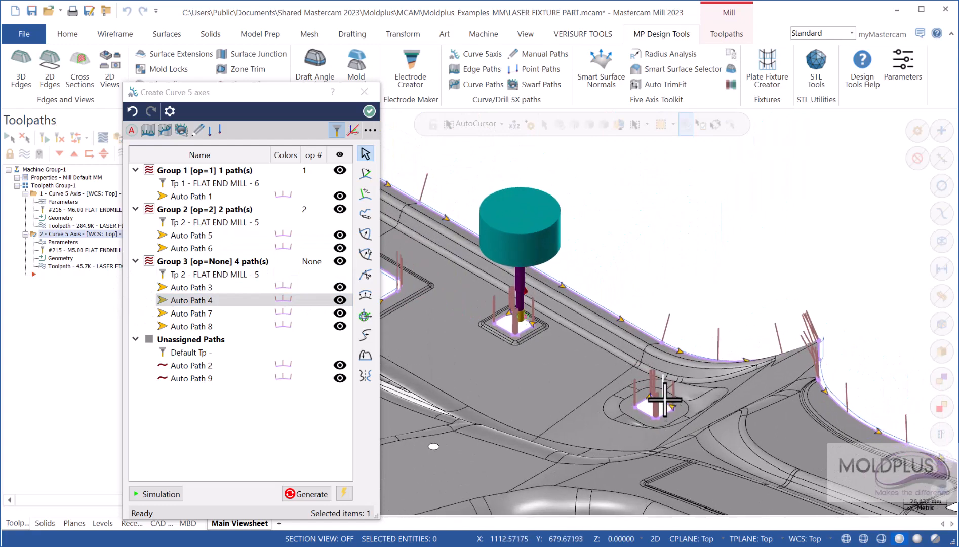
scroll(659, 400, up, 2)
scroll(658, 394, down, 8)
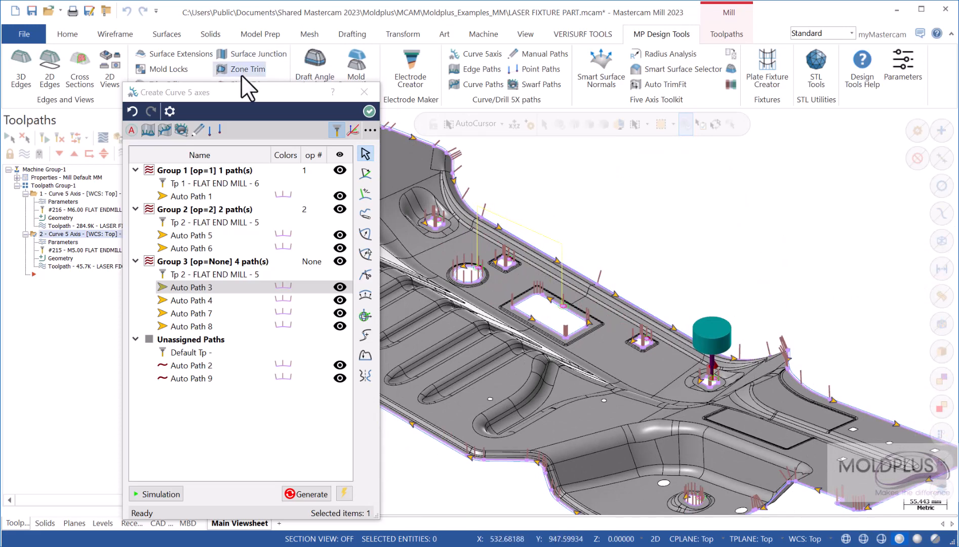
Generate the Curve 5 Axis toolpath operation for Group 3.
click(242, 94)
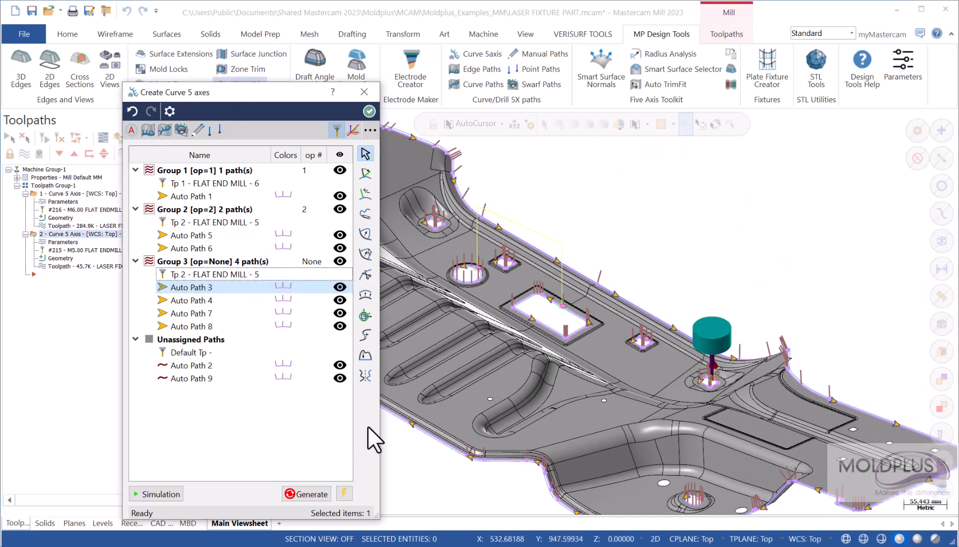
scroll(614, 439, down, 2)
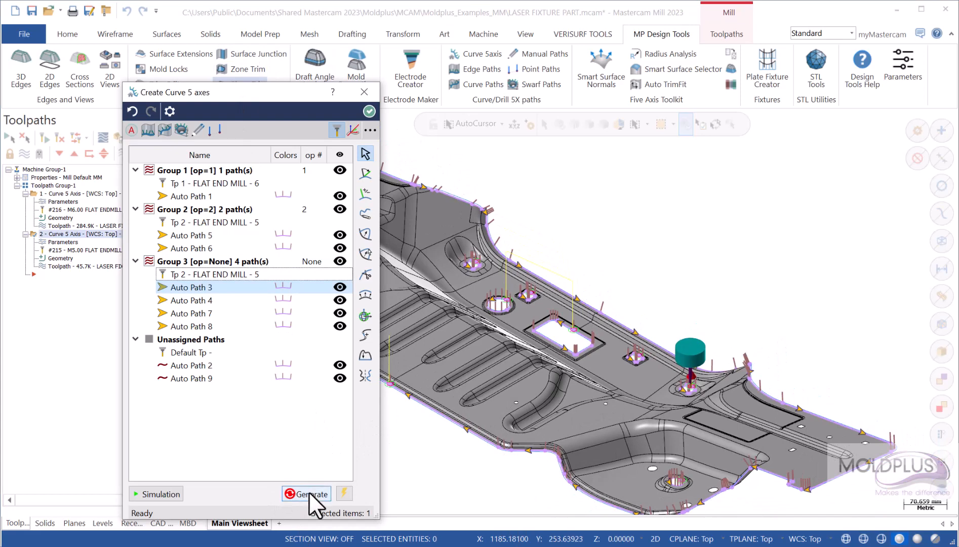
click(309, 492)
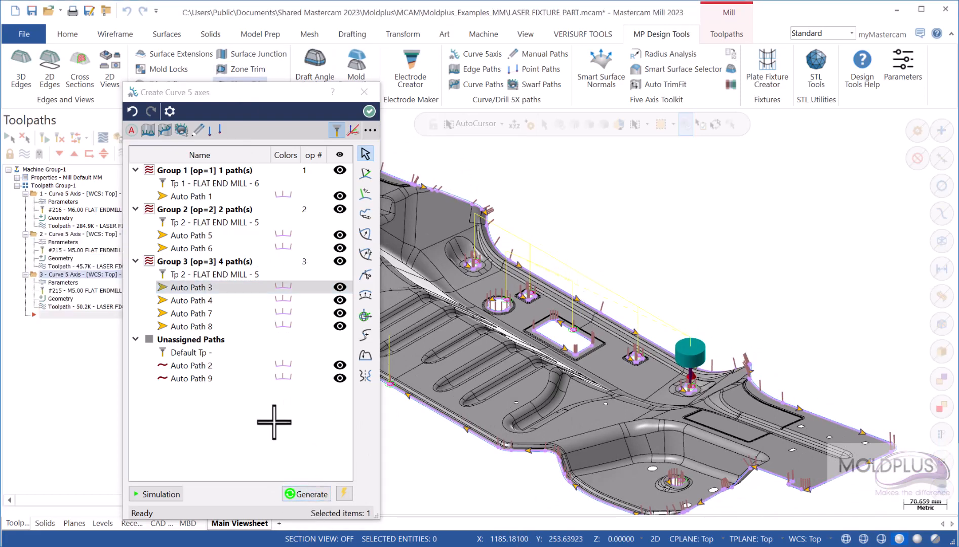
Backplot the Group 3 toolpath from start to end across the four small openings.
click(93, 307)
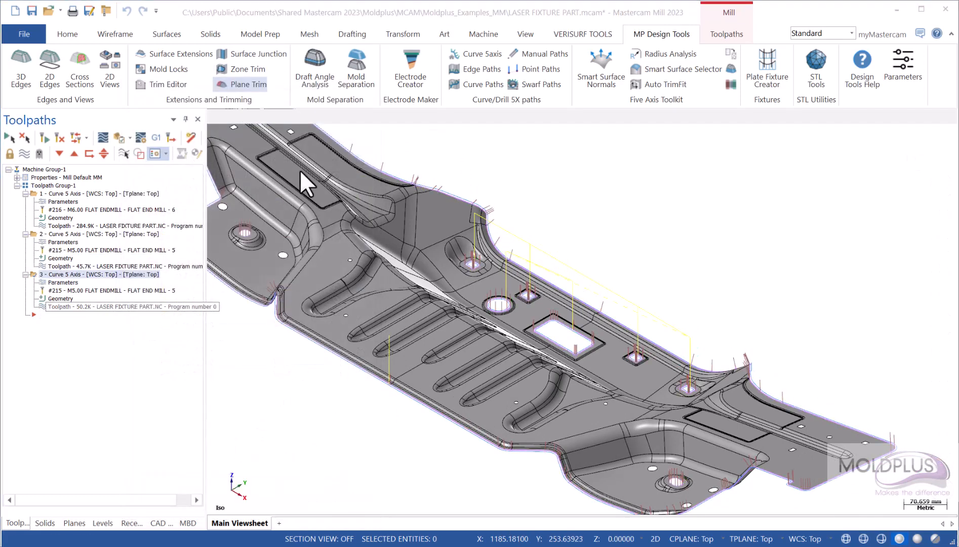
drag(387, 117, 917, 149)
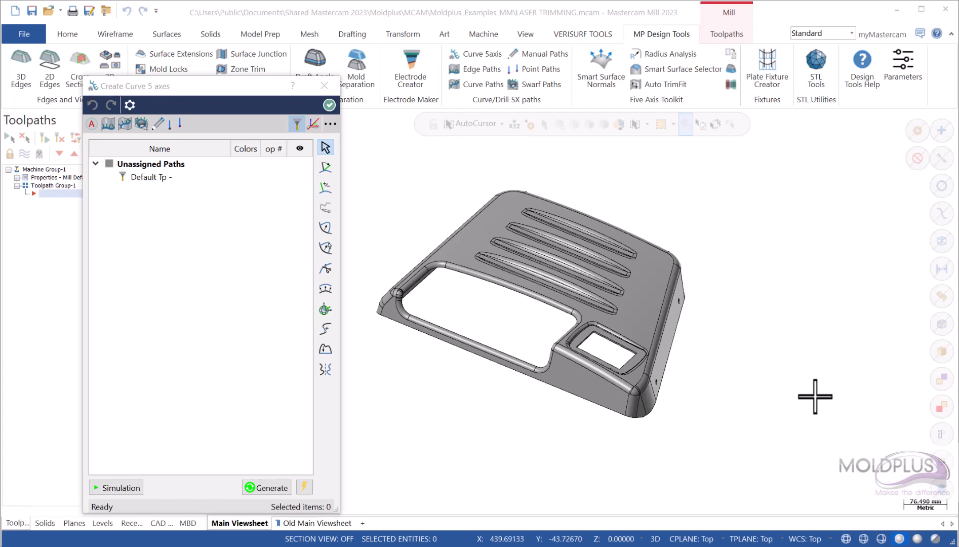
Create automatic paths along the part's outer edge and openings, selecting all its tangentially connected faces as the surfaces.
middle_drag(482, 423, 445, 439)
scroll(447, 440, up, 1)
scroll(446, 439, down, 1)
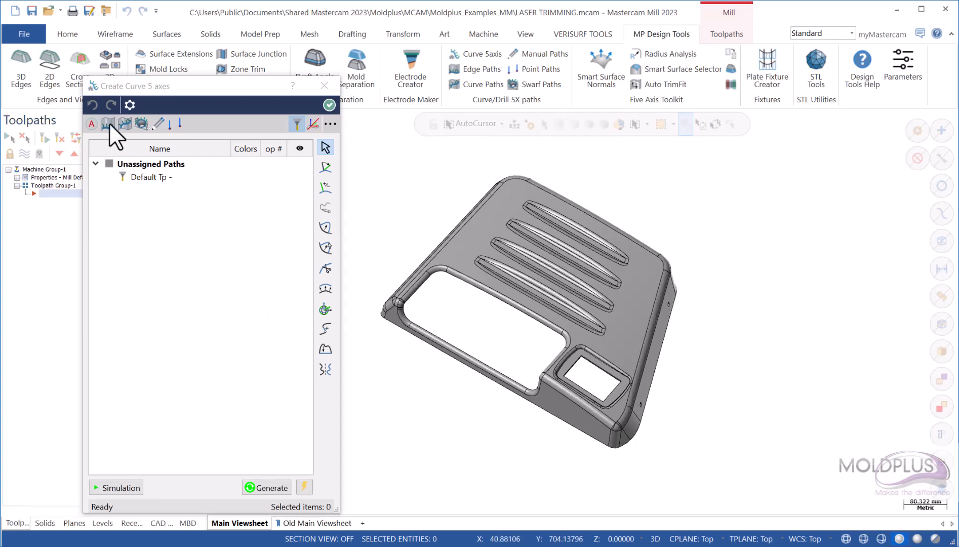
click(92, 124)
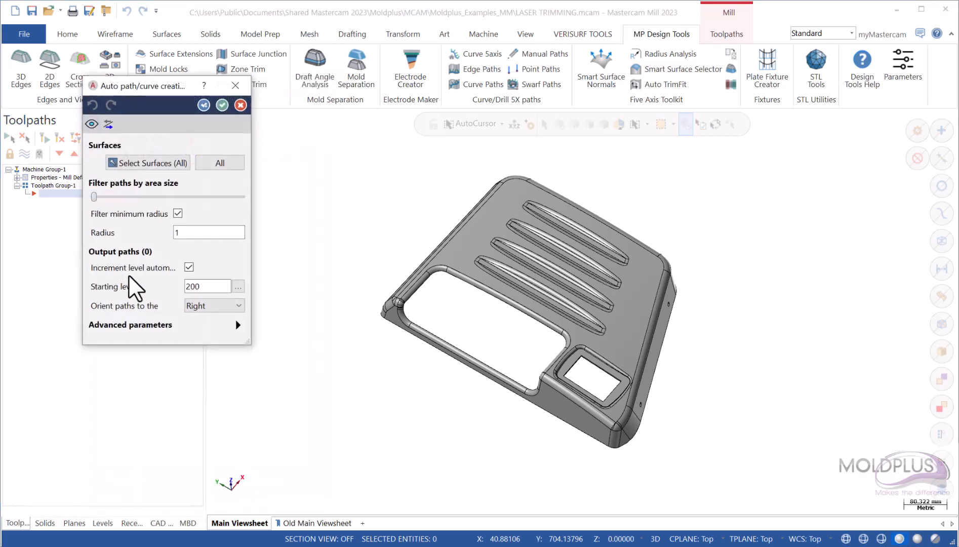
drag(151, 87, 201, 165)
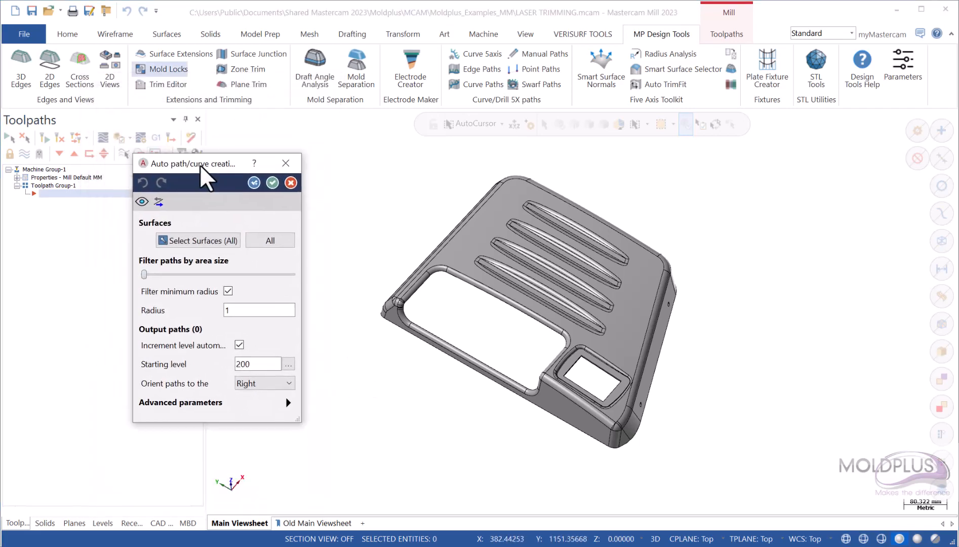
mouse_move(438, 418)
middle_down()
mouse_move(454, 274)
mouse_move(437, 410)
mouse_move(429, 406)
middle_up()
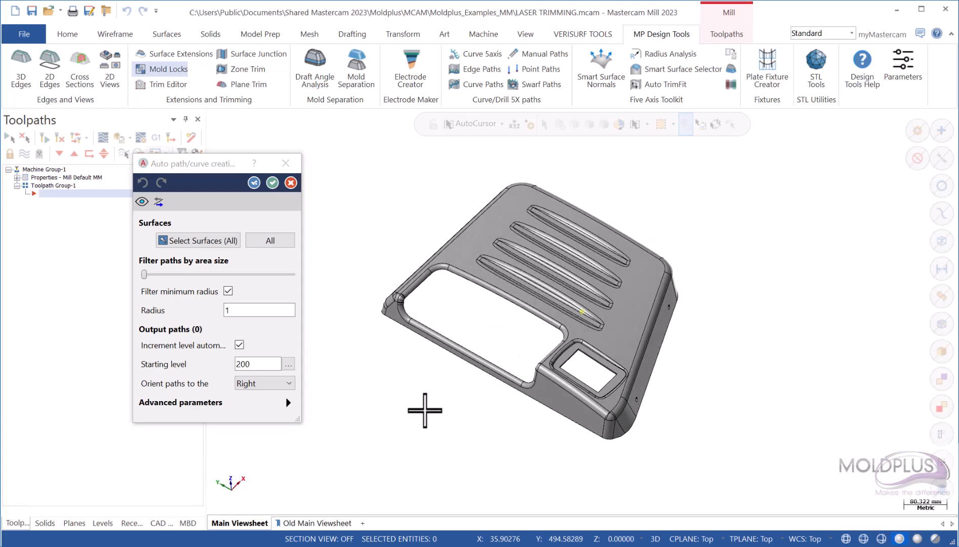
click(196, 241)
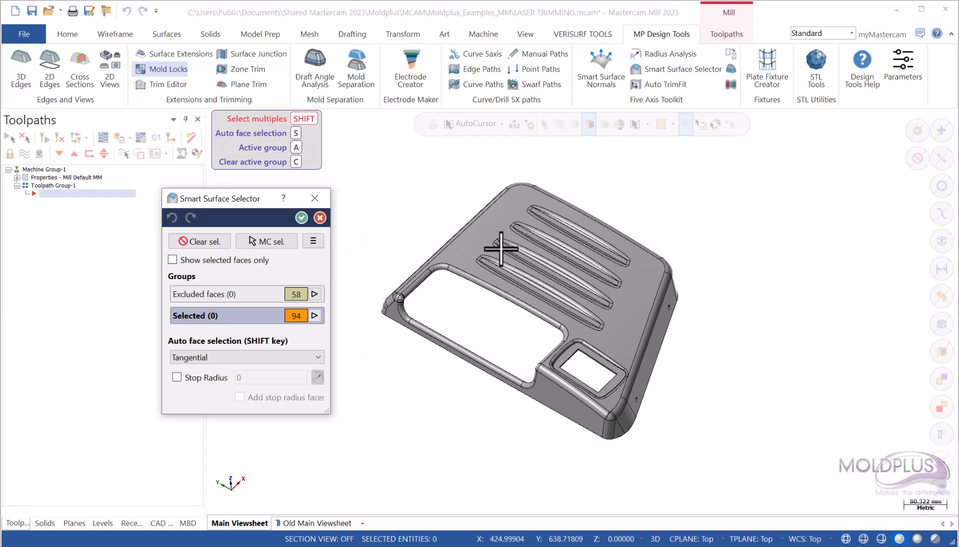
shift+click(467, 244)
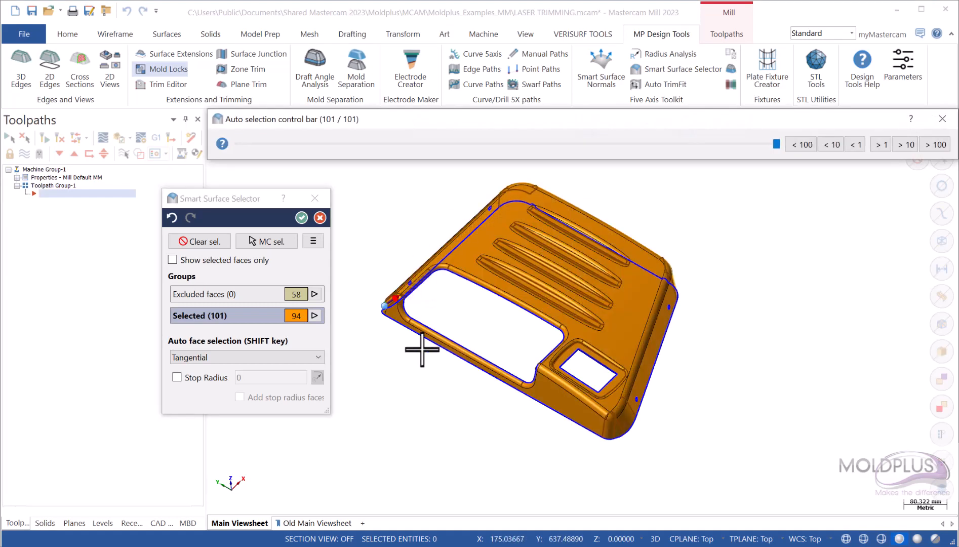
mouse_move(426, 394)
middle_down()
mouse_move(428, 261)
mouse_move(429, 387)
middle_up()
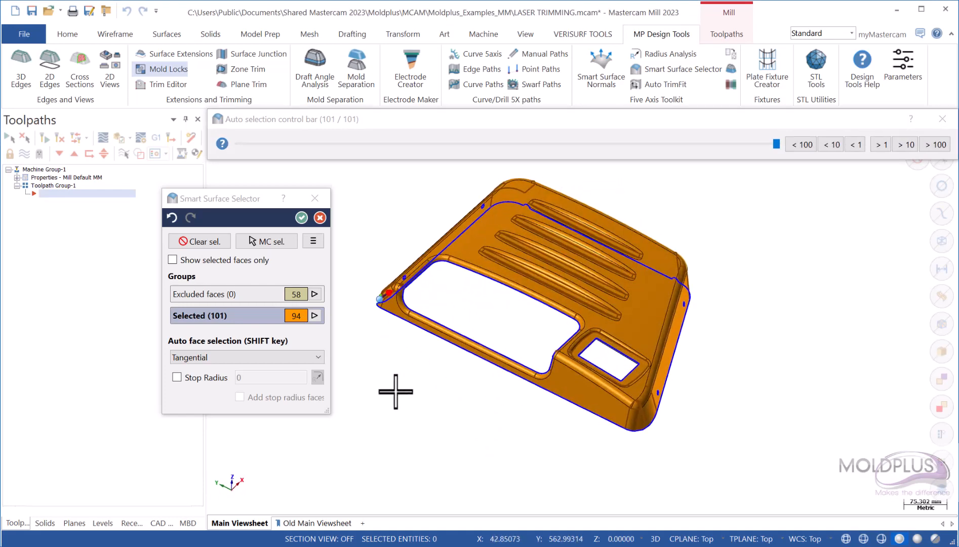
click(301, 218)
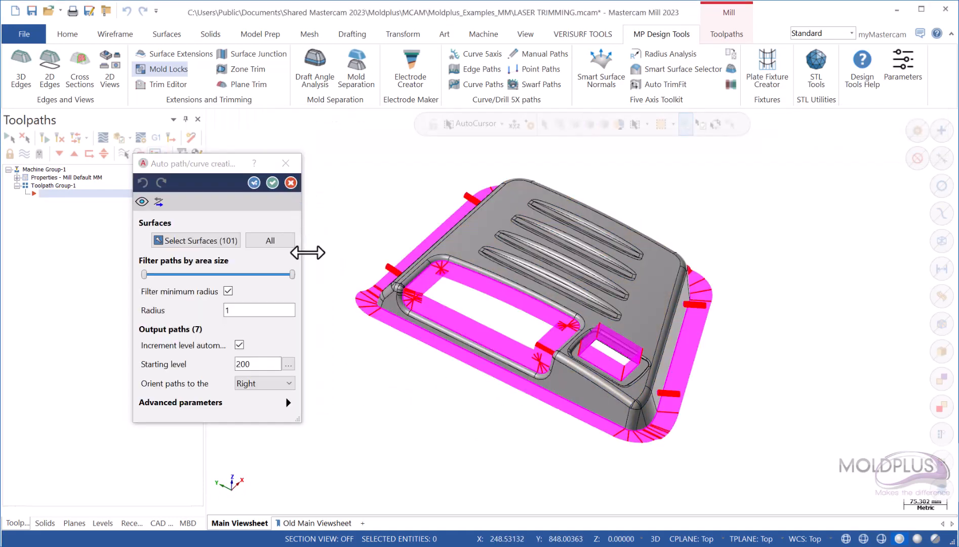
click(273, 183)
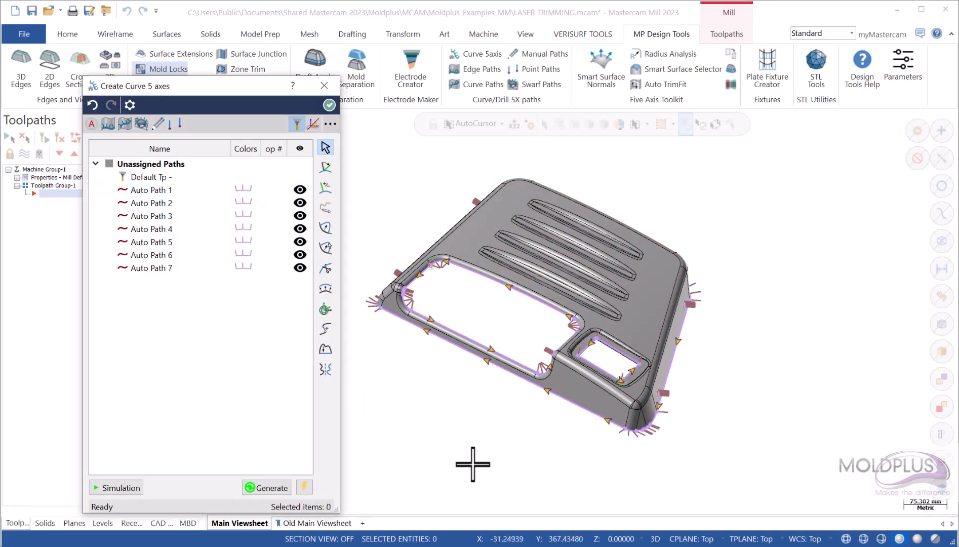
Put Auto Path 1, which follows the part's outer edge, into a new group.
click(145, 189)
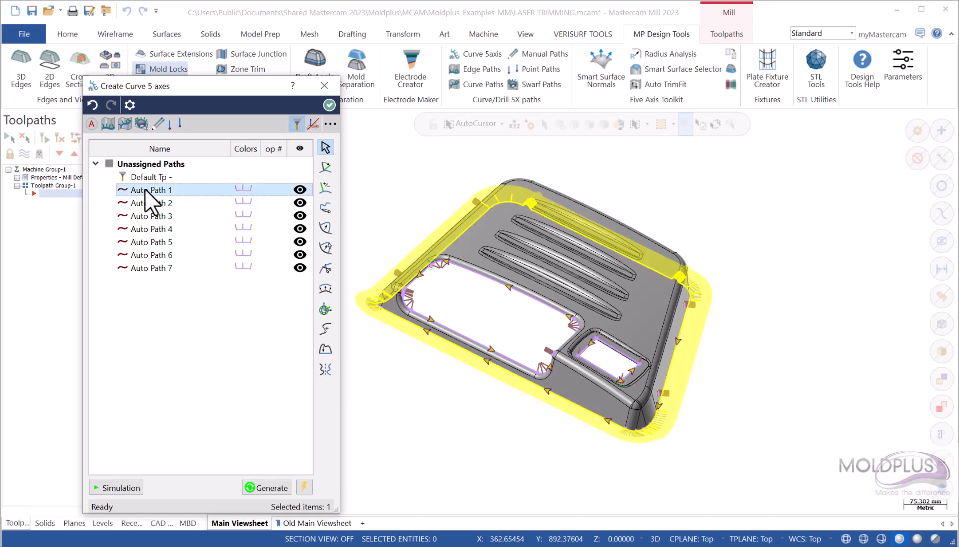
right_click(145, 189)
click(207, 215)
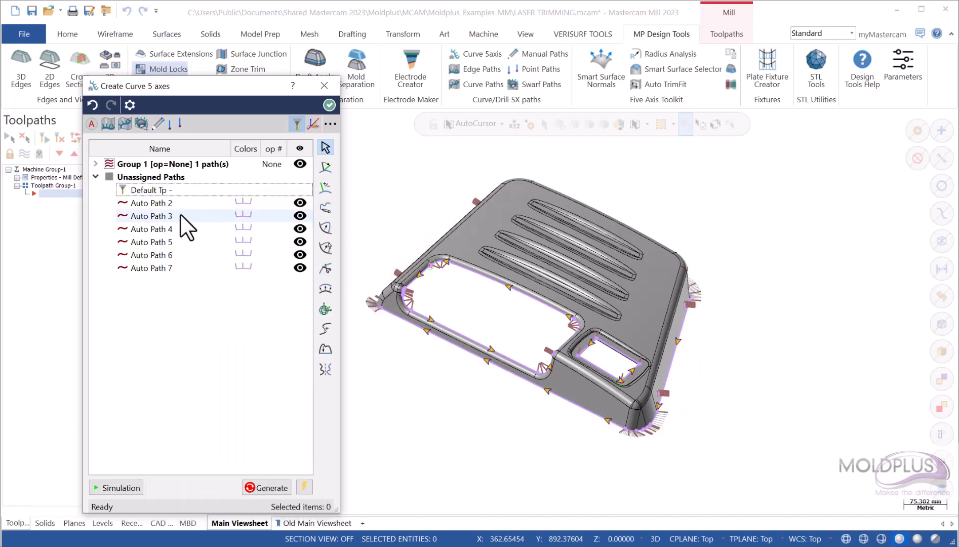
Open the Tp 1 tool parameters of Group 1 and its choice of tool type.
click(95, 163)
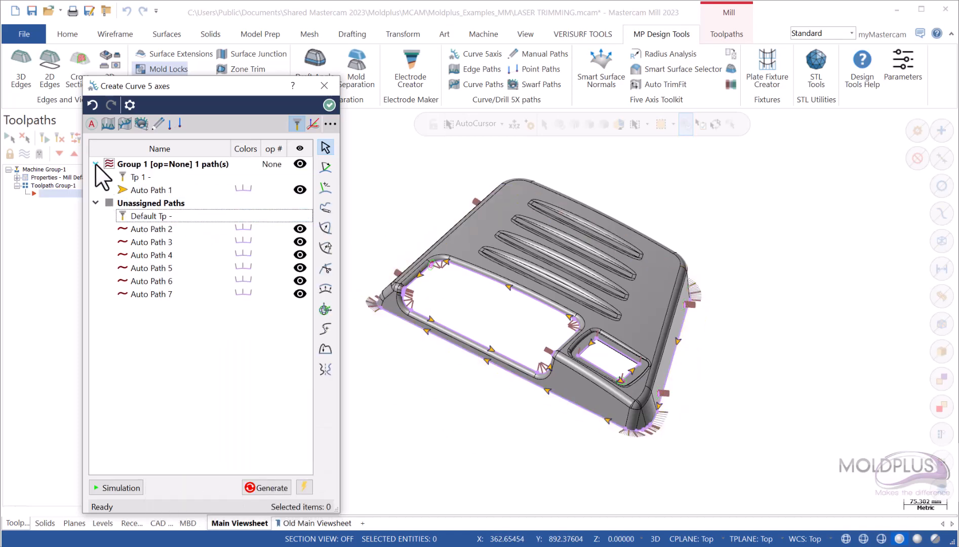
double_click(133, 177)
click(222, 184)
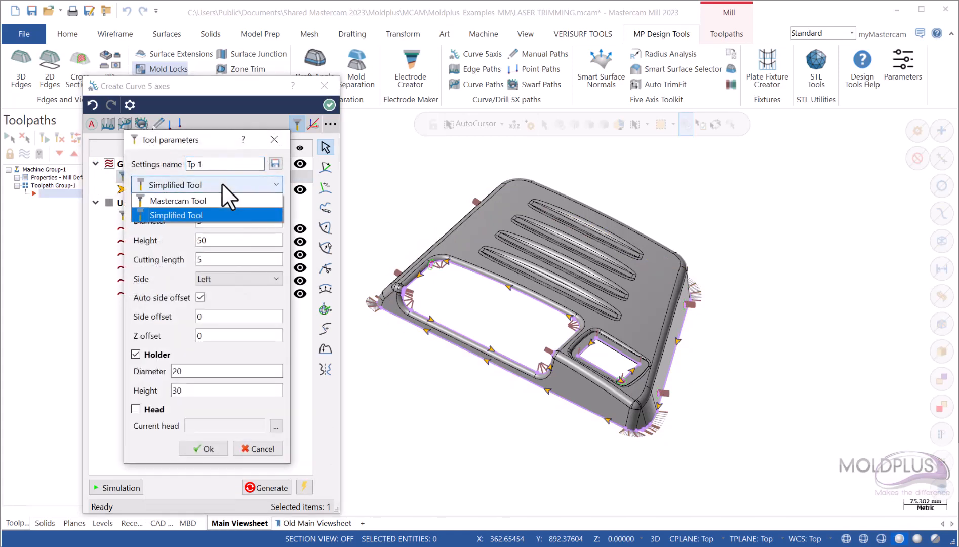
Switch the Tp 1 tool settings to a Mastercam Tool and load FLAT END MILL - 20 from the Mill_mm library.
click(219, 199)
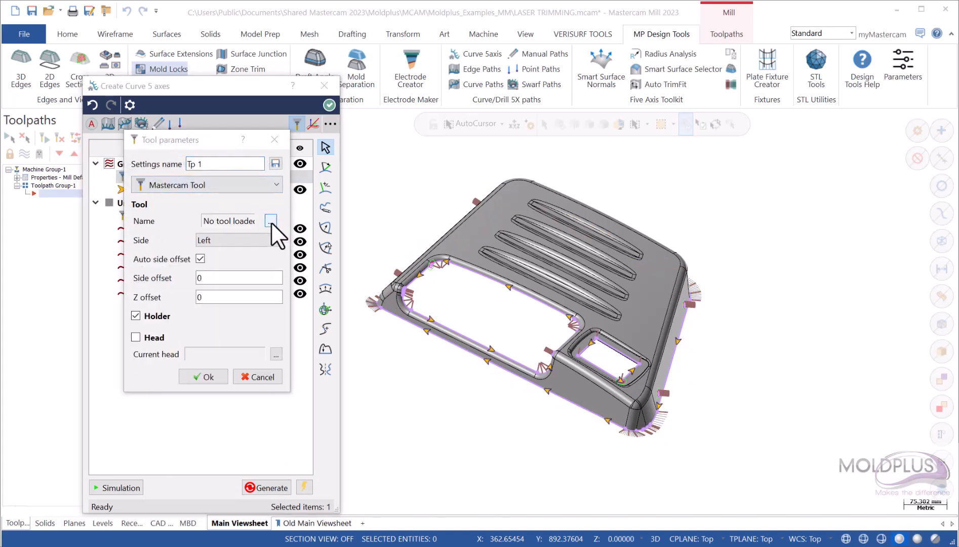
click(271, 221)
drag(370, 193, 362, 399)
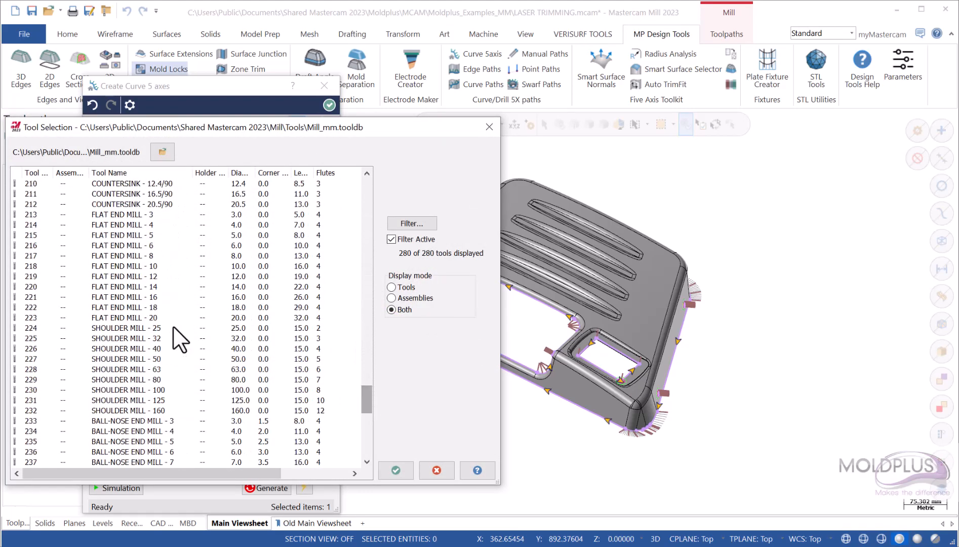
double_click(141, 317)
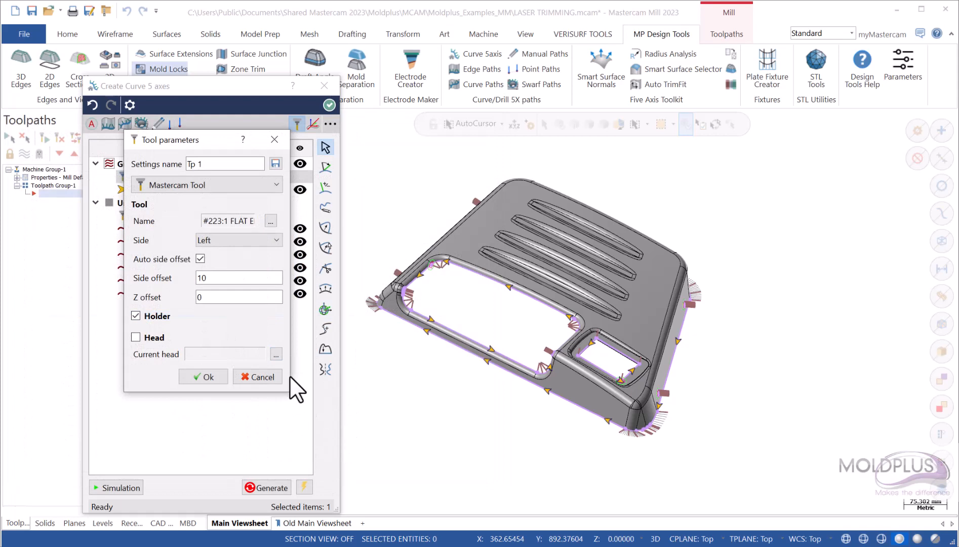
click(203, 378)
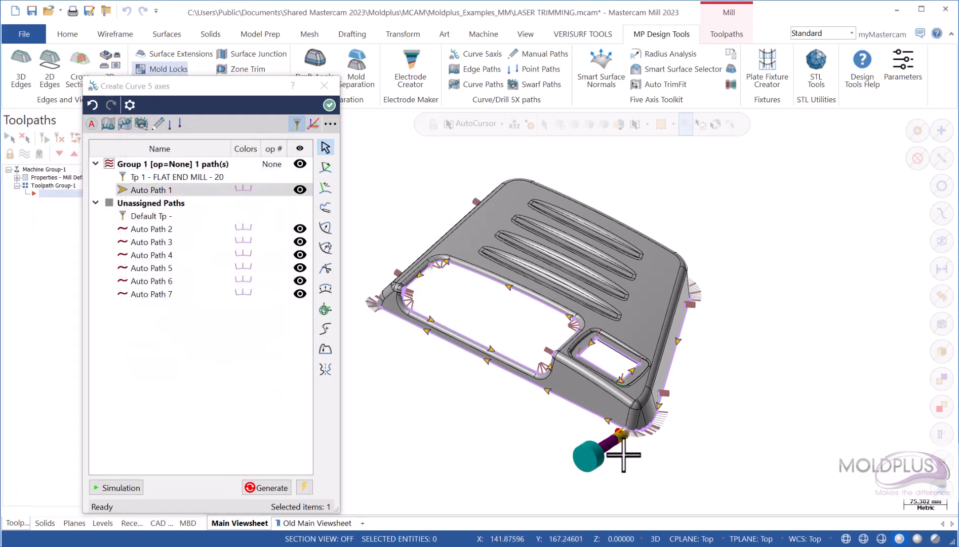
Check the tool preview on Auto Path 1, generate the Group 1 toolpath, and close the Curve 5 axes dialog.
scroll(618, 434, up, 5)
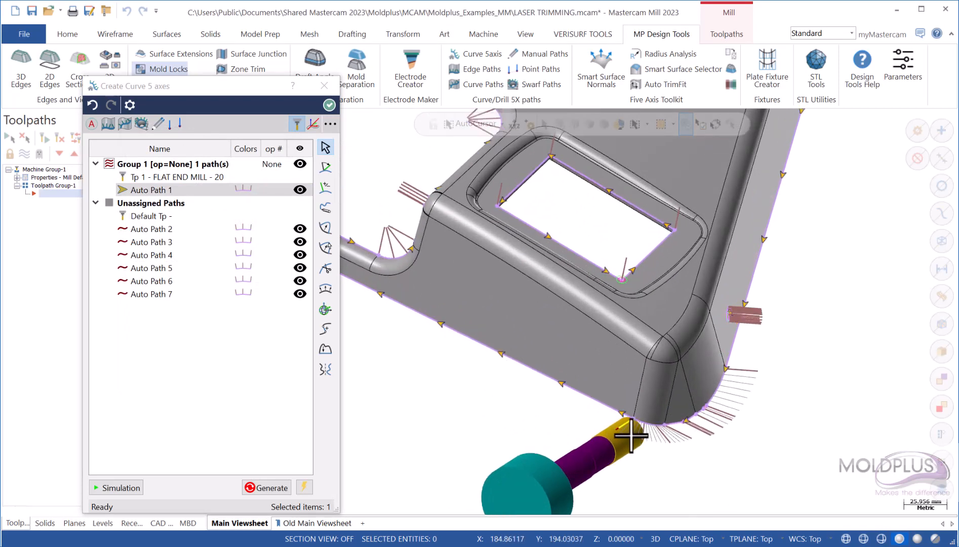
scroll(671, 405, down, 5)
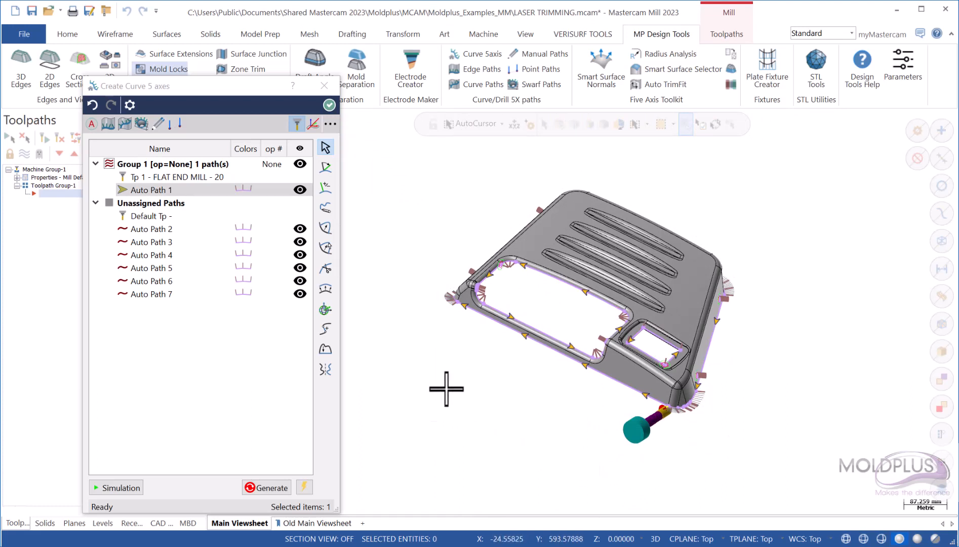
click(270, 489)
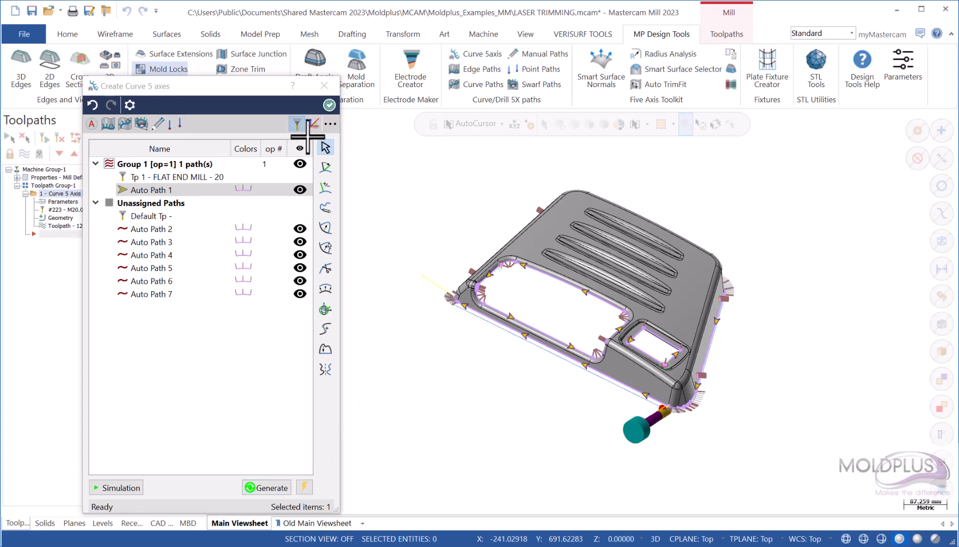
click(327, 89)
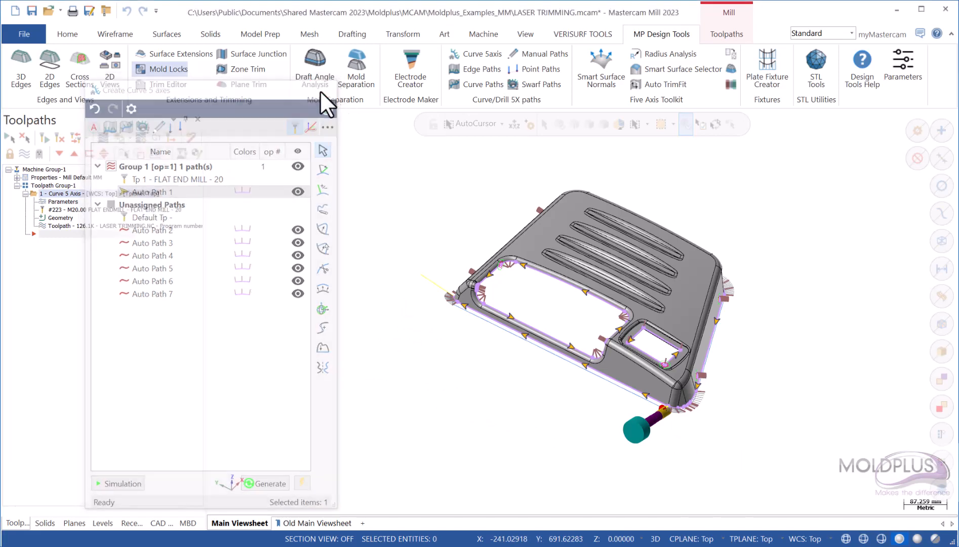
Backplot the generated Curve 5 Axis toolpath nearly to its end and close the backplot.
click(86, 227)
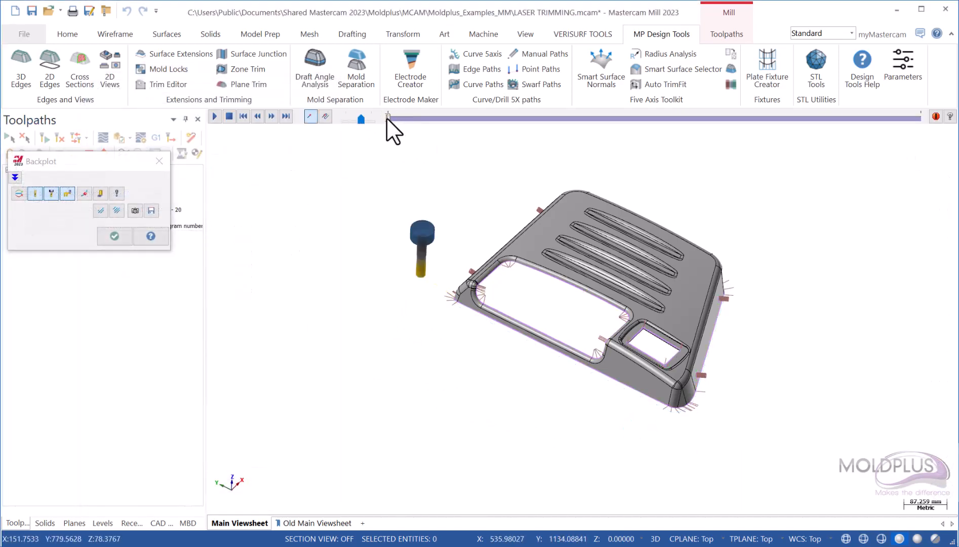
drag(387, 117, 908, 253)
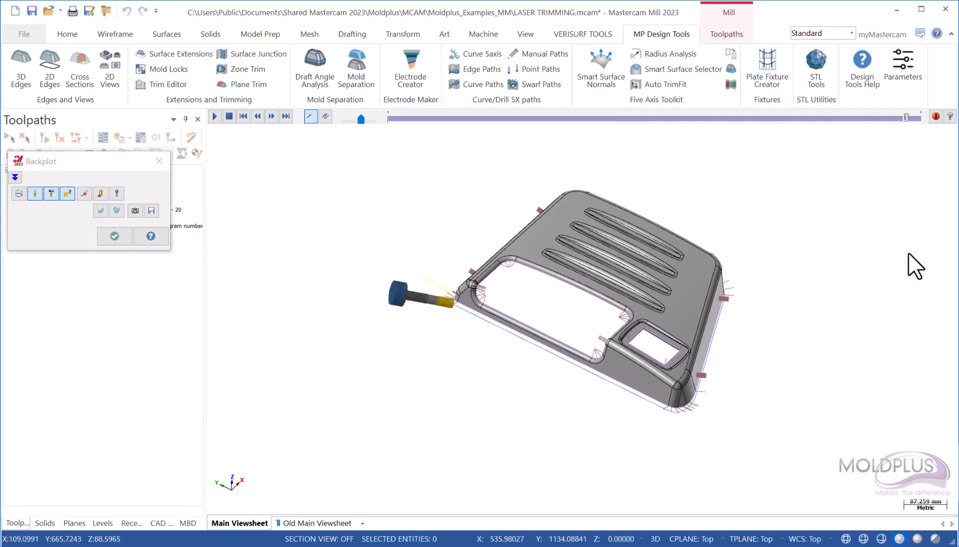
click(158, 161)
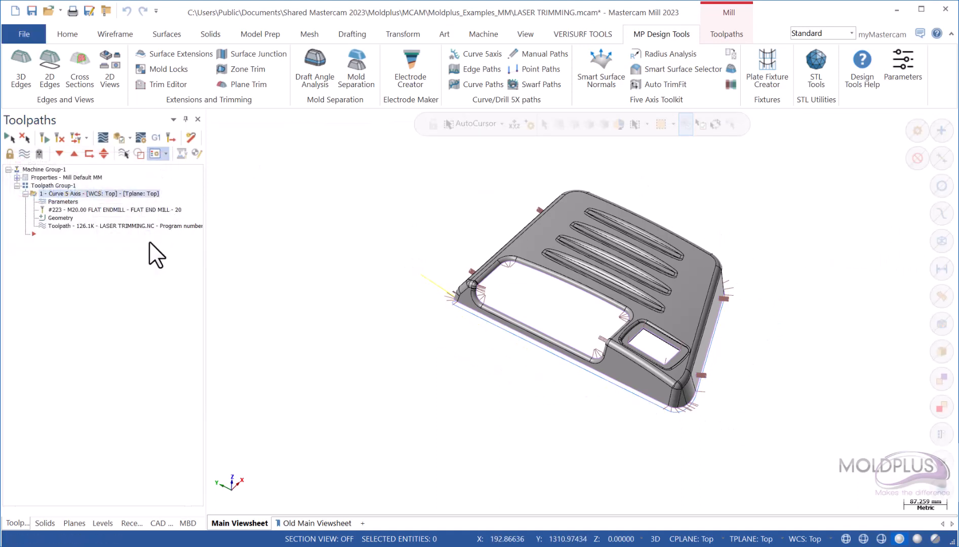
Assign holder B2E4-0625 to the Curve 5 Axis operation in its toolpath parameters.
click(56, 203)
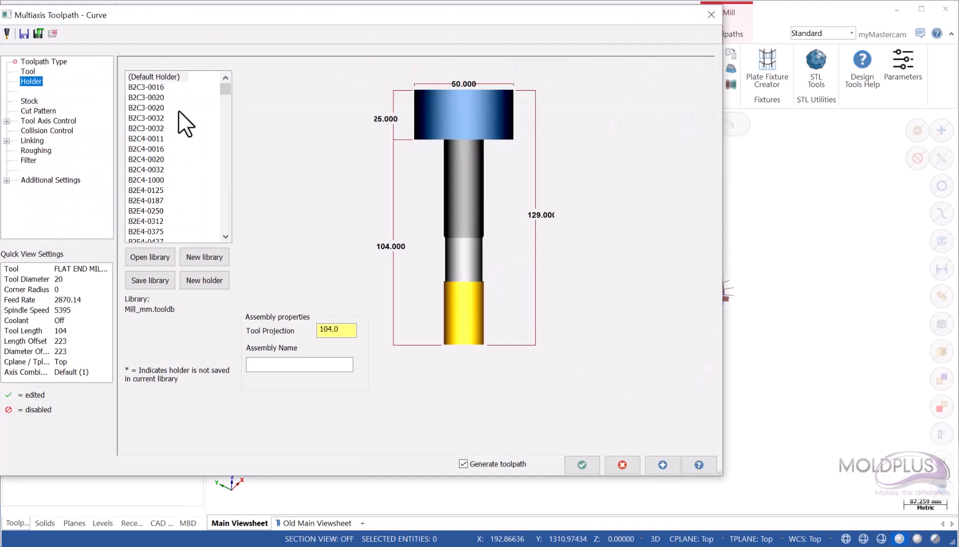
scroll(150, 230, down, 1)
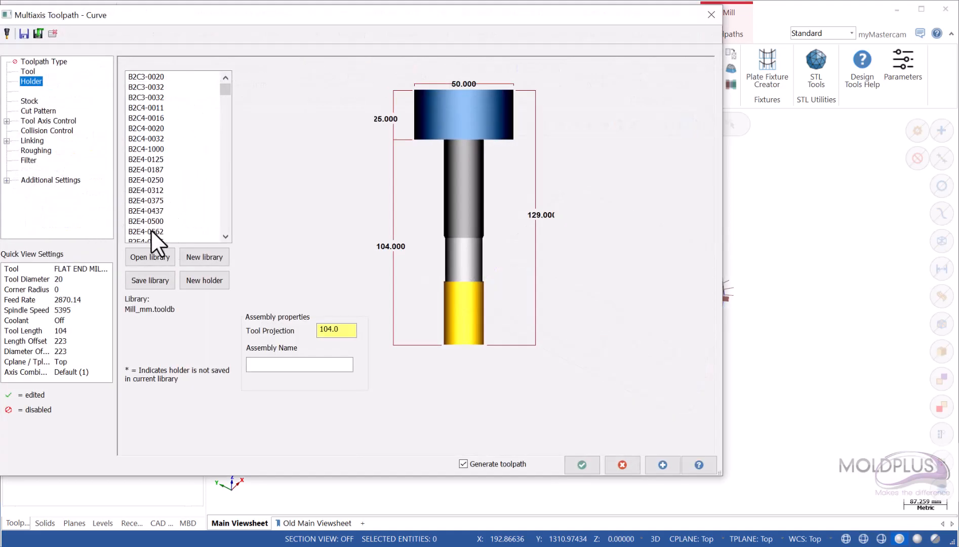
scroll(154, 238, down, 1)
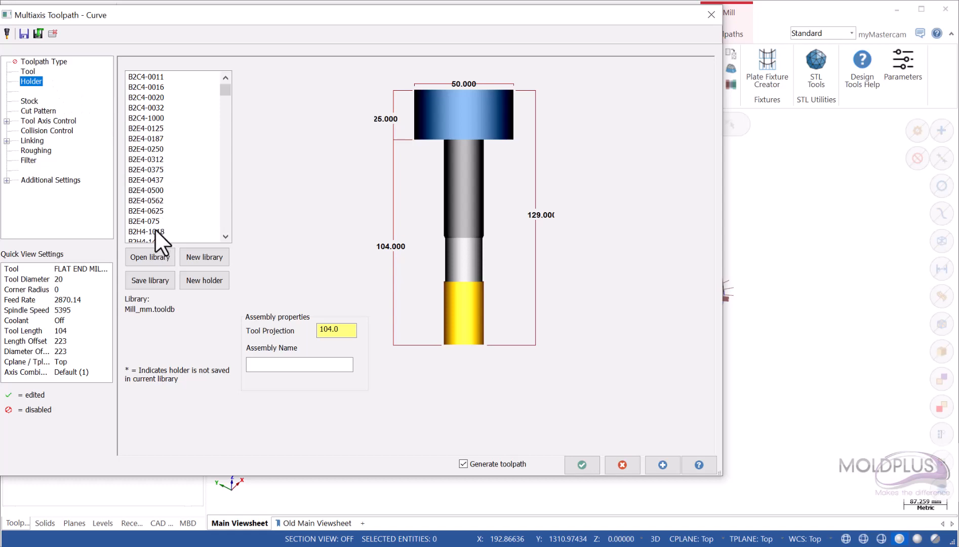
click(149, 210)
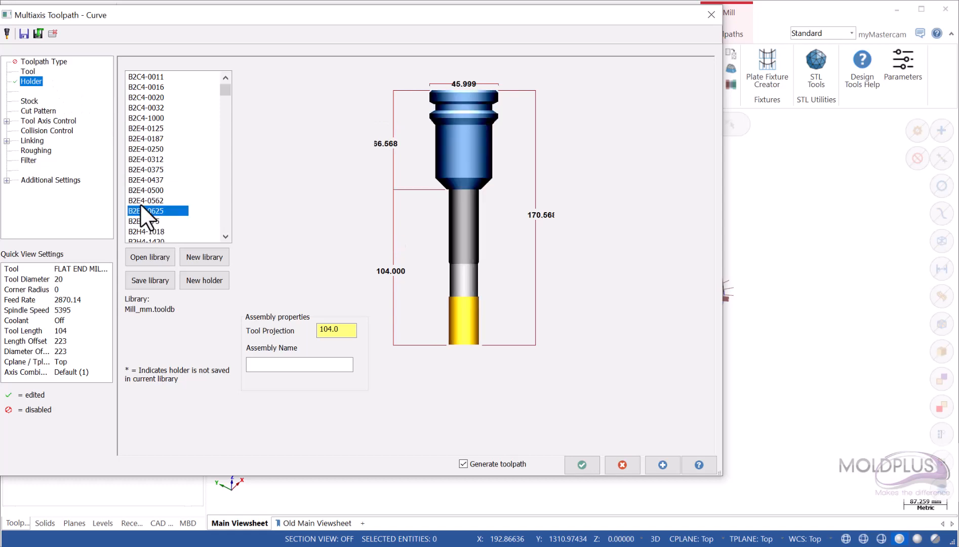
click(583, 467)
Preview the tool with its new holder on Auto Path 1 using Curve 5axis, and make the jig plate level visible.
click(474, 54)
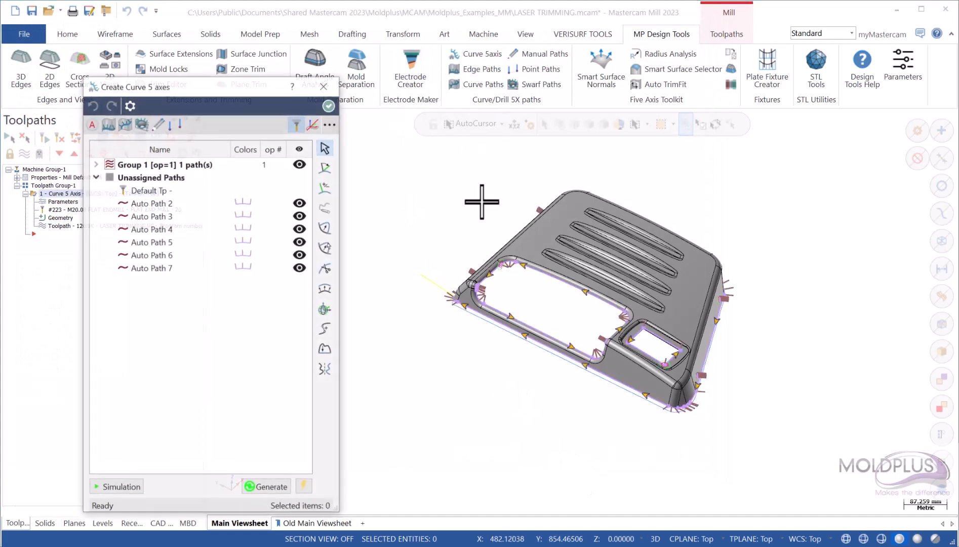
click(663, 412)
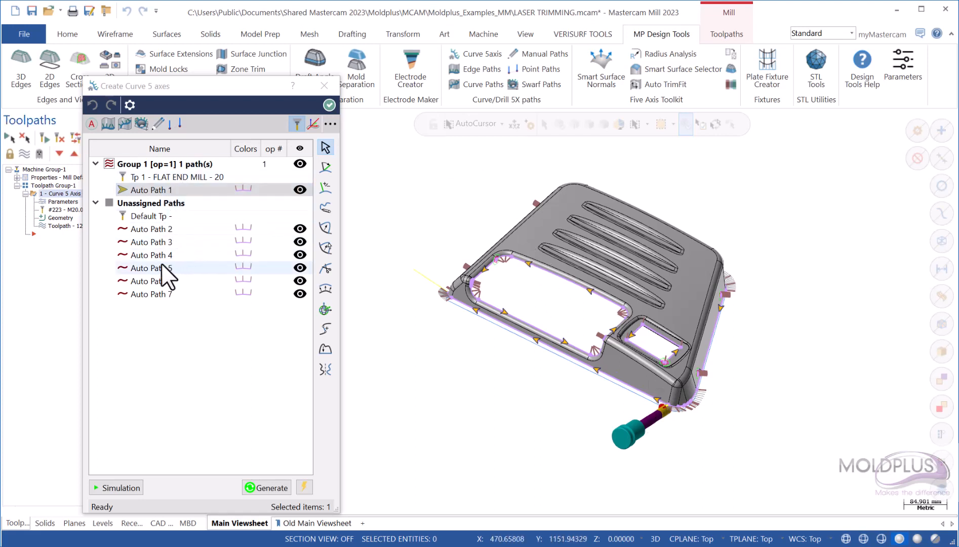
click(102, 523)
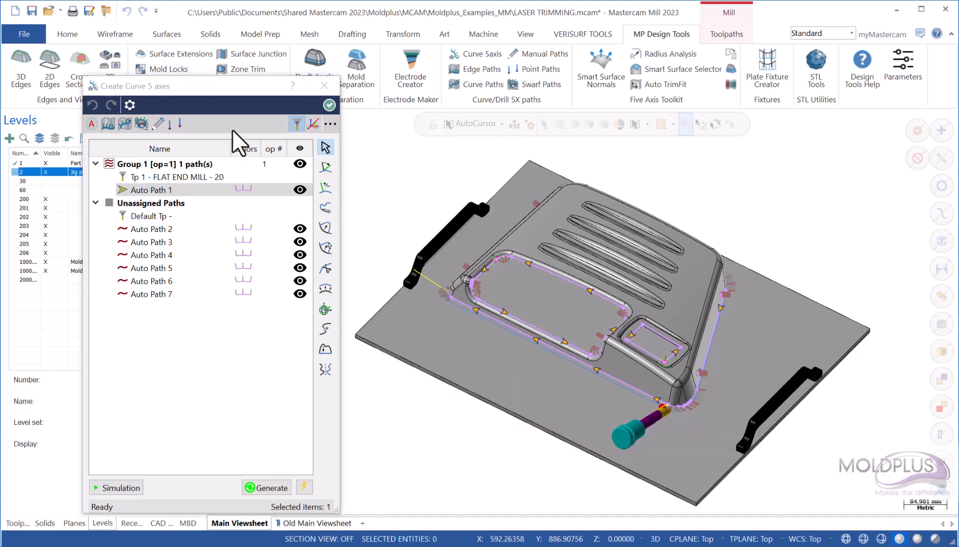
click(329, 84)
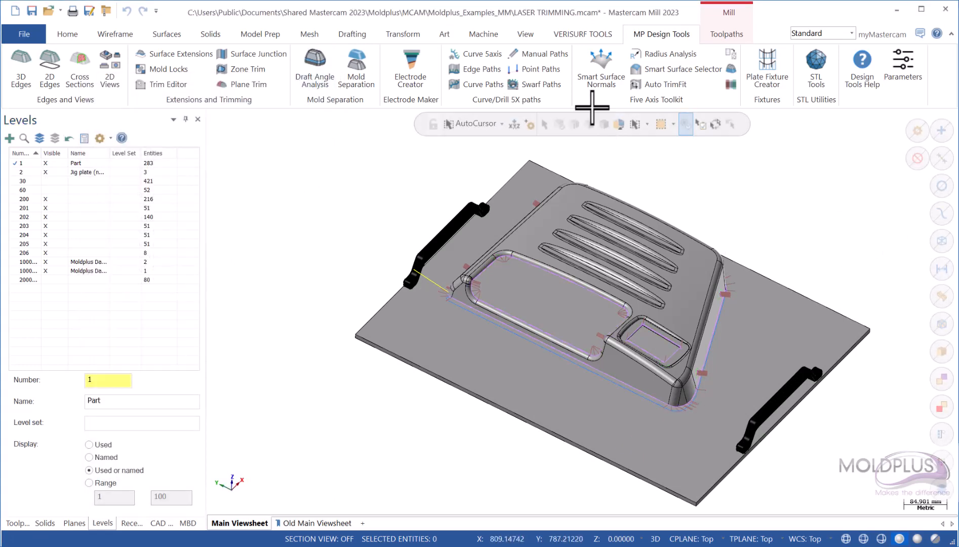
Reopen Curve 5axis and preview the tool on the outer trim path at the part's far corner above the jig plate.
click(490, 55)
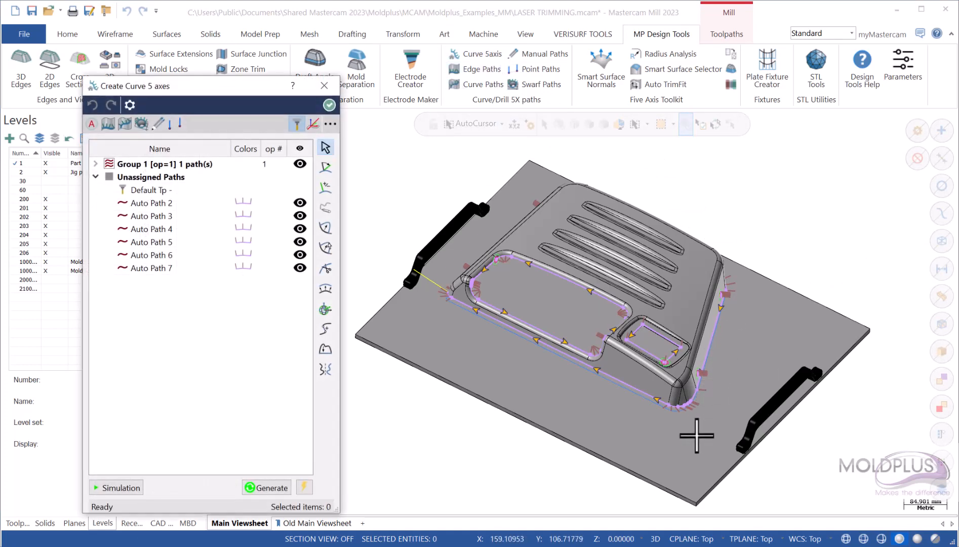
mouse_move(697, 435)
middle_down()
mouse_move(680, 381)
mouse_move(658, 422)
middle_up()
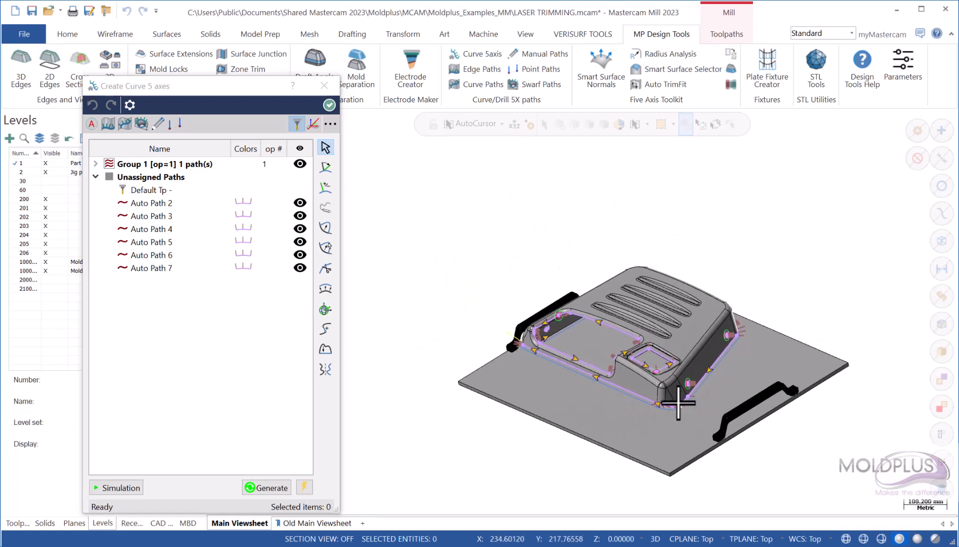
scroll(678, 391, up, 1)
scroll(711, 421, up, 1)
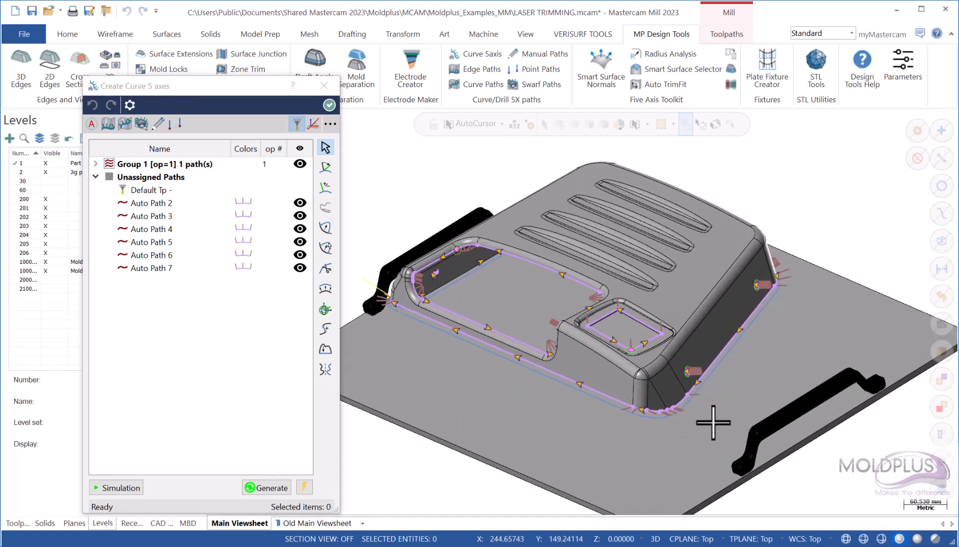
click(788, 287)
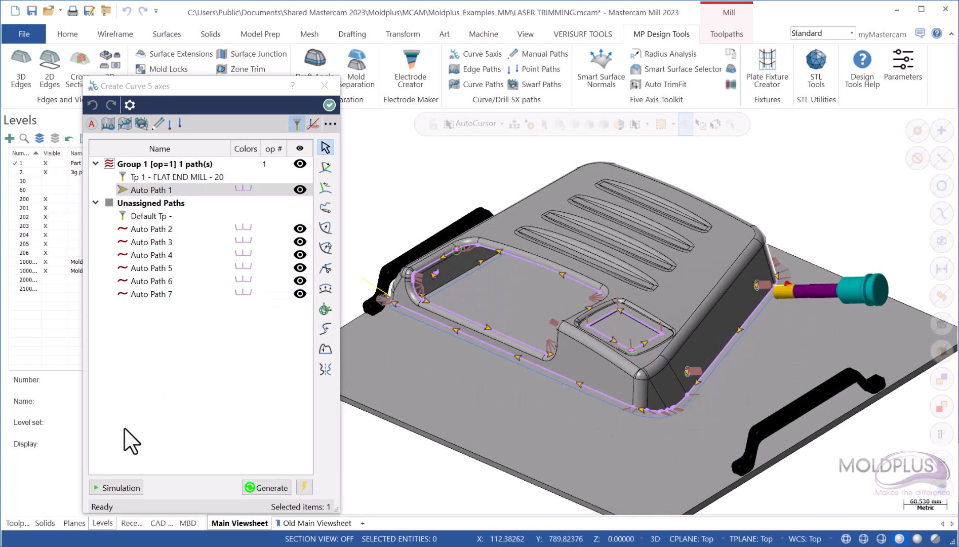
Run the path simulation with collision checking and vector creation, pause it at the large cutout, and close it.
click(119, 487)
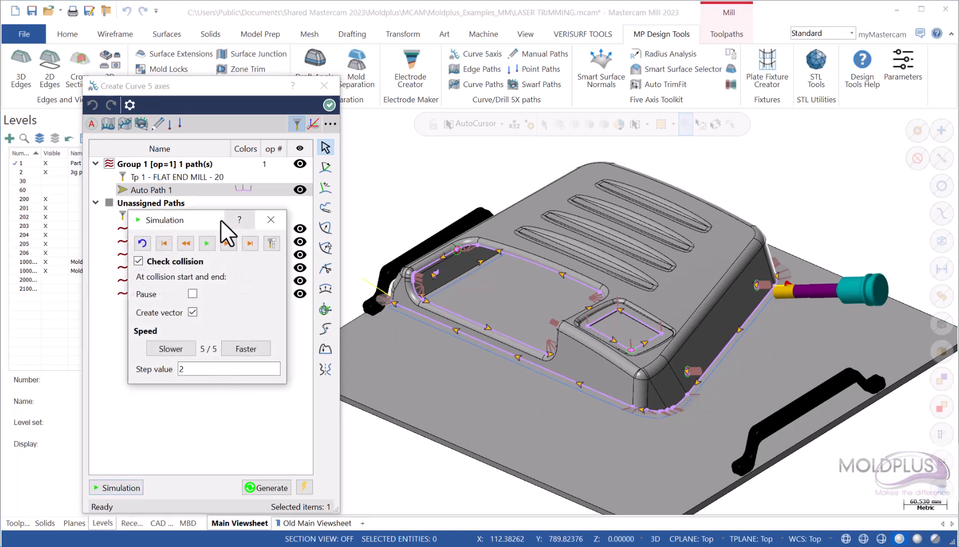
drag(209, 220, 211, 250)
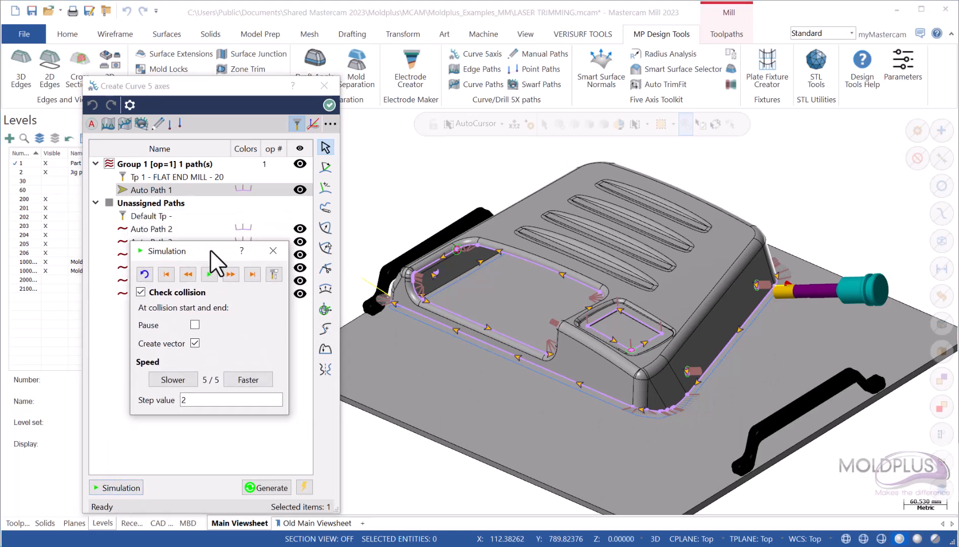
click(209, 274)
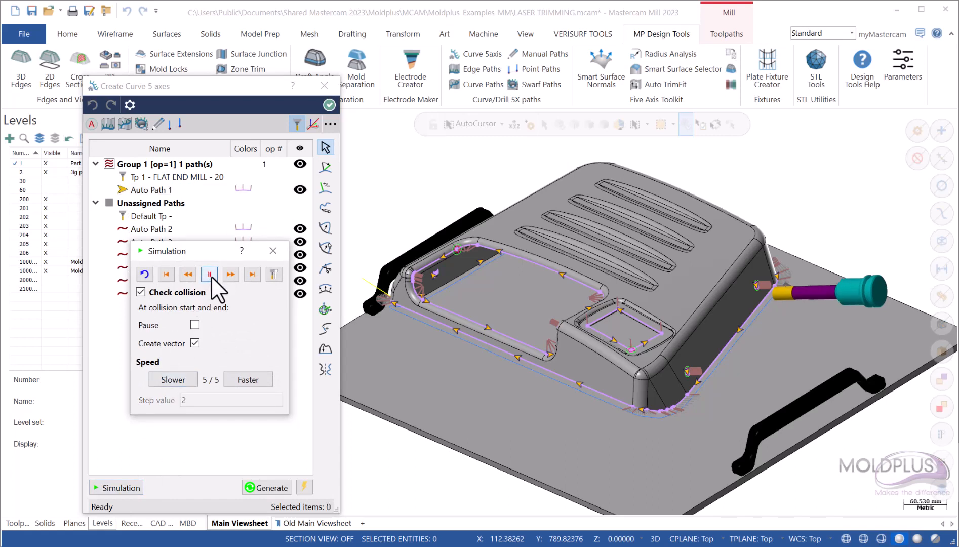
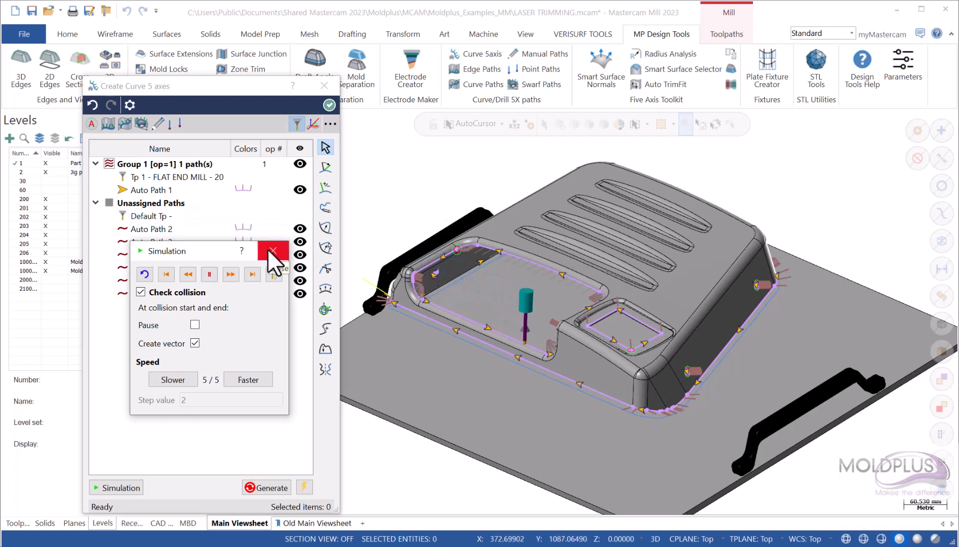
click(203, 278)
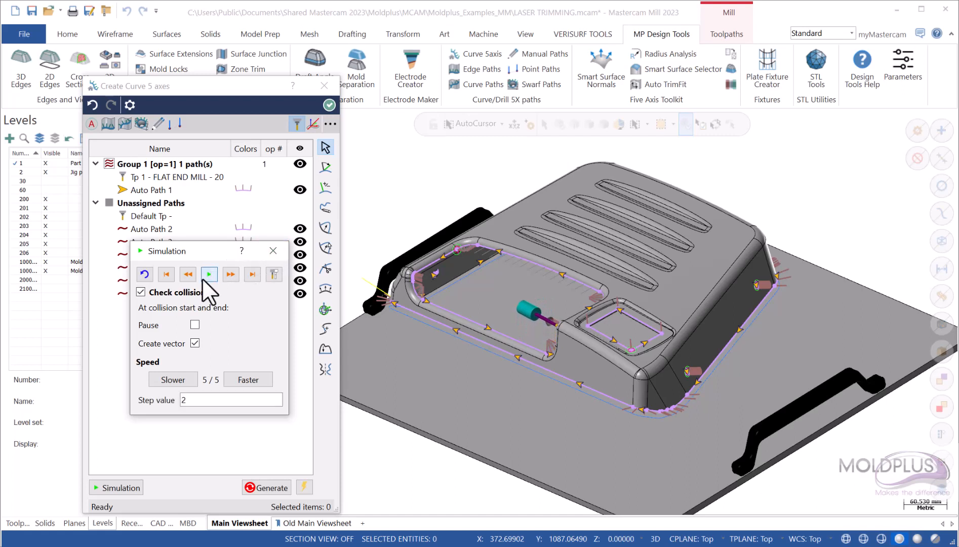
click(268, 245)
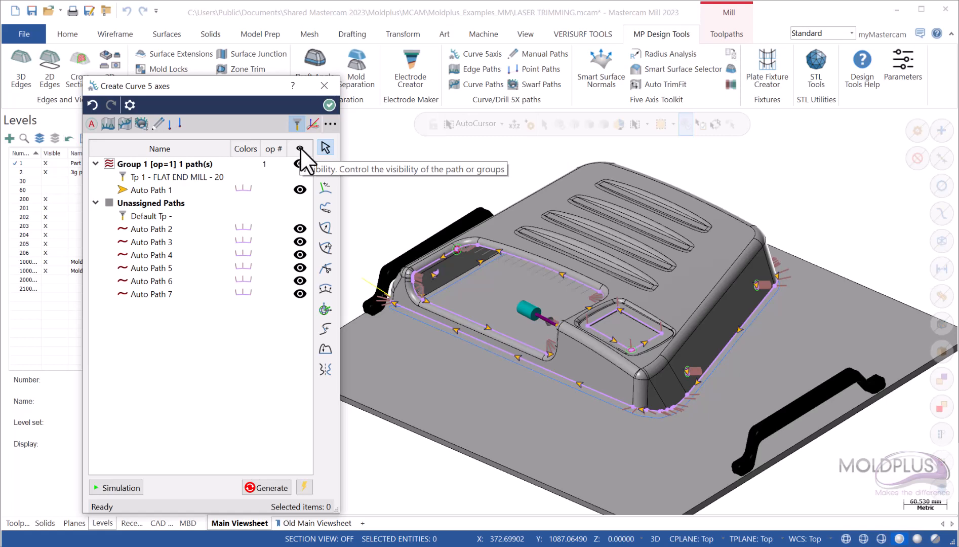
Toggle the visibility of Auto Path 1 off and on, and do the same for all paths at once.
click(300, 191)
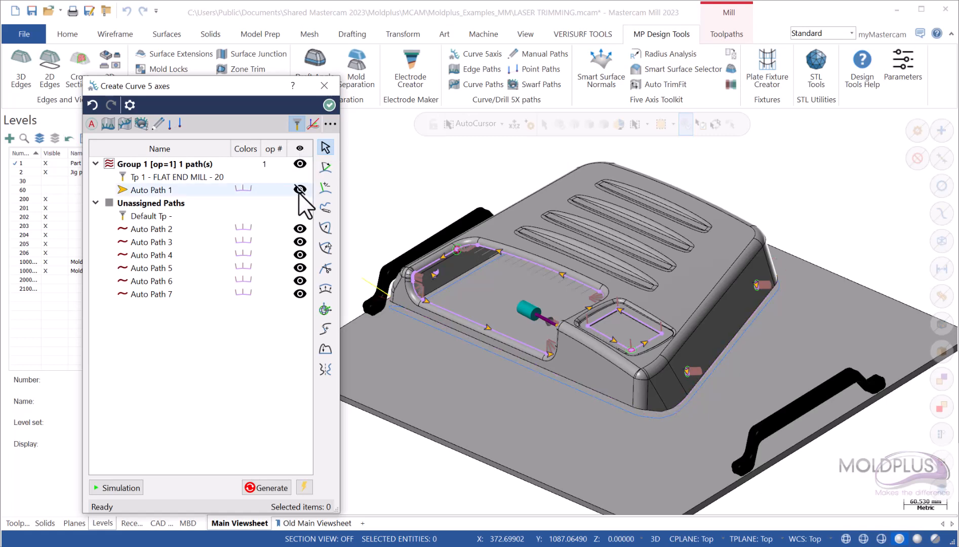
click(300, 191)
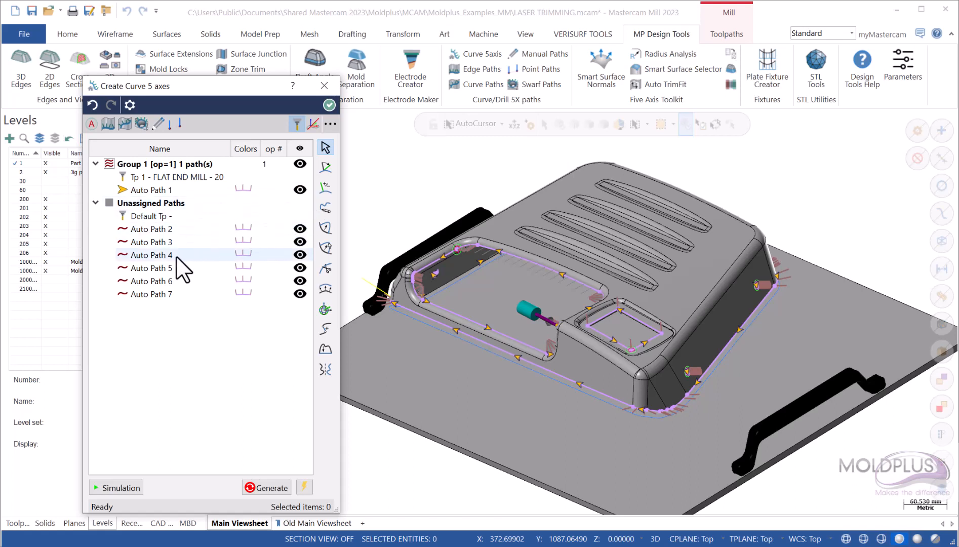
click(300, 149)
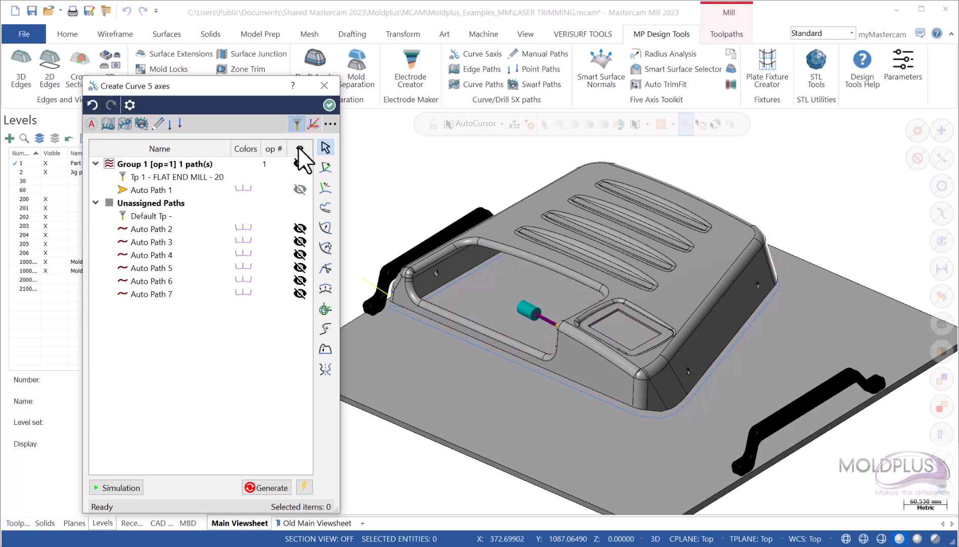
click(299, 148)
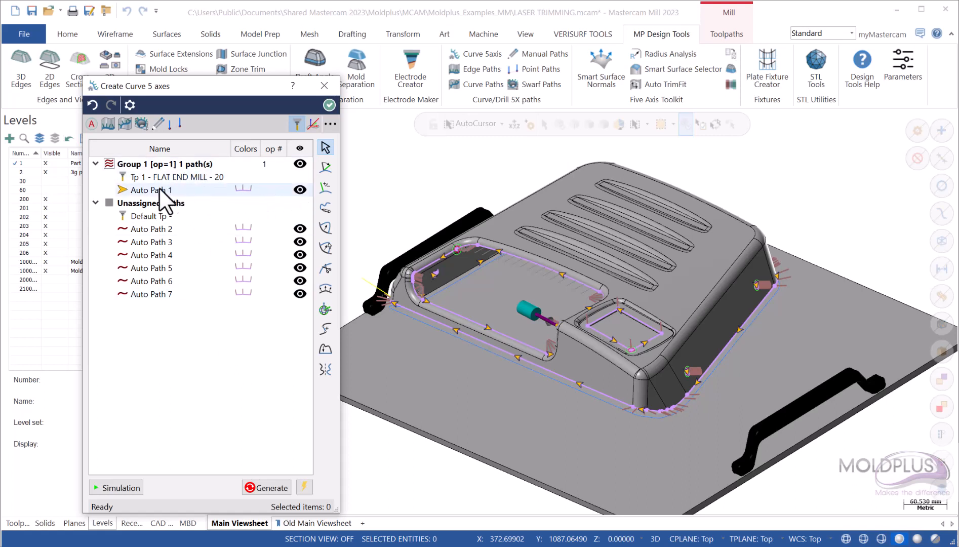
Hide all paths and turn the visibility of Group 1 back on.
click(299, 148)
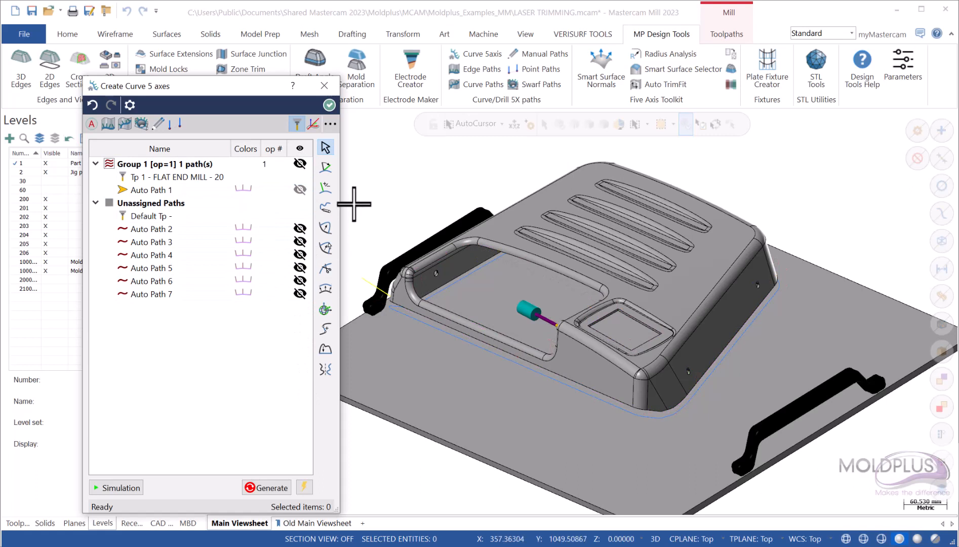
click(299, 163)
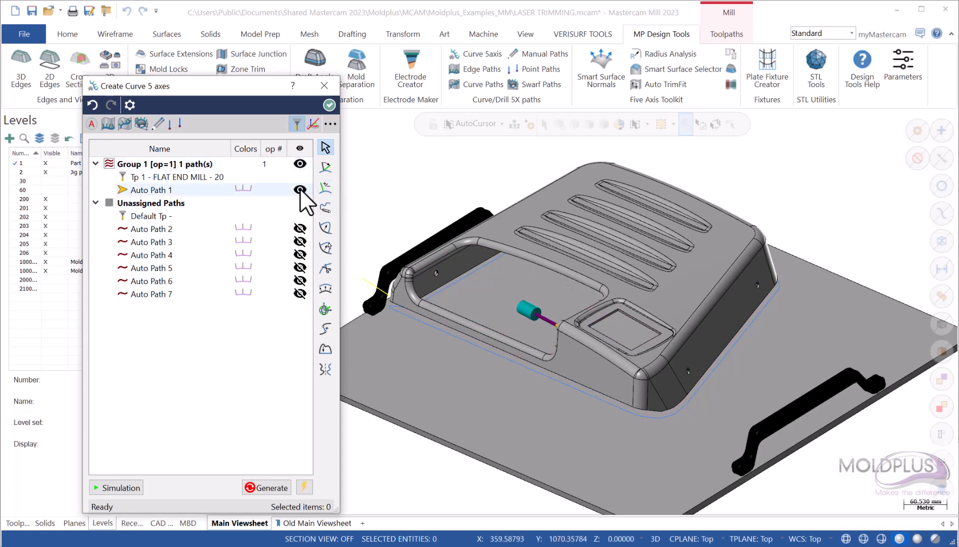
Show Auto Path 1 and simulate it from the part's far corner with collision checking and vector creation enabled.
click(300, 190)
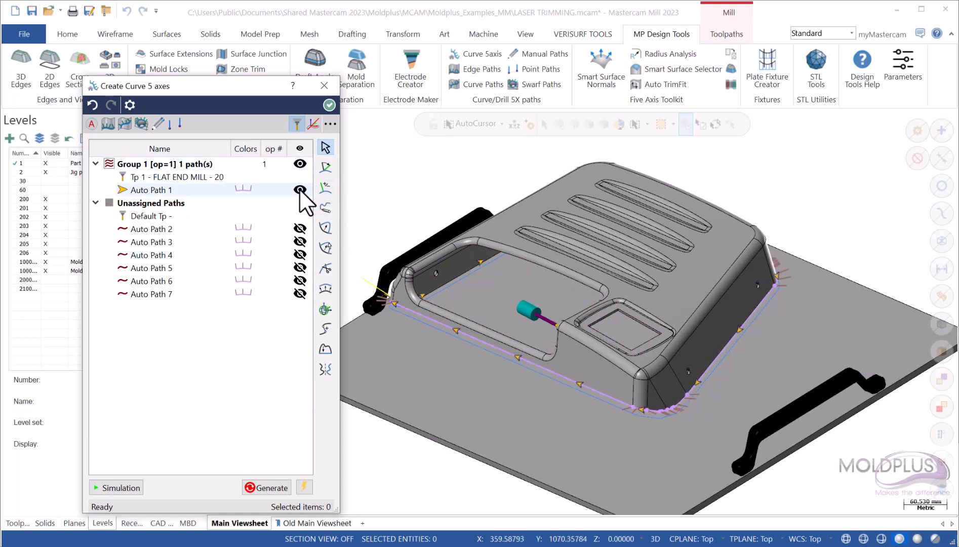
click(774, 287)
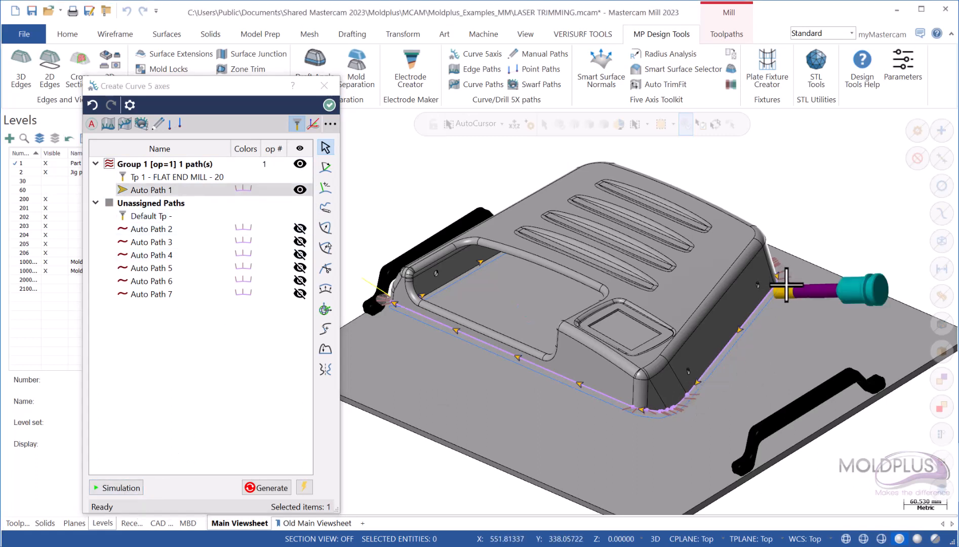
click(115, 487)
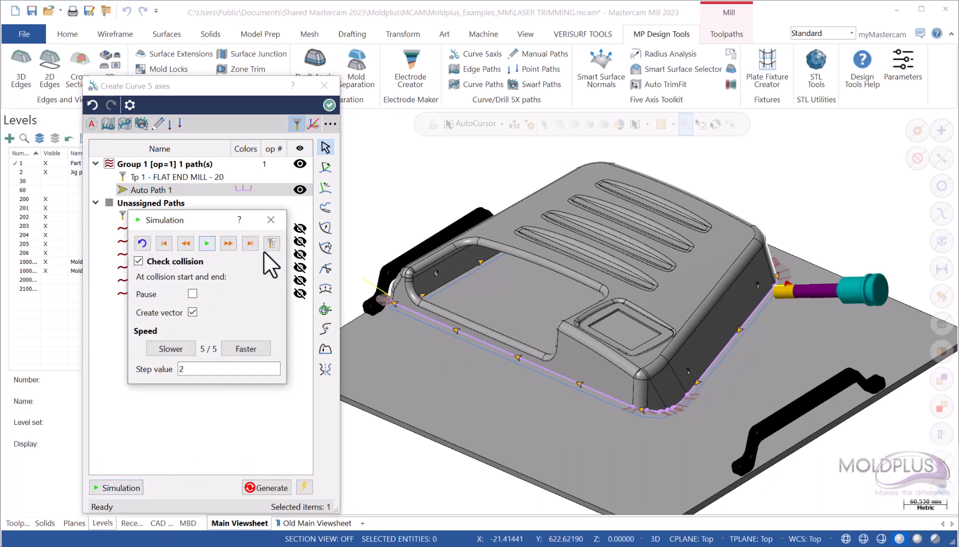
click(206, 244)
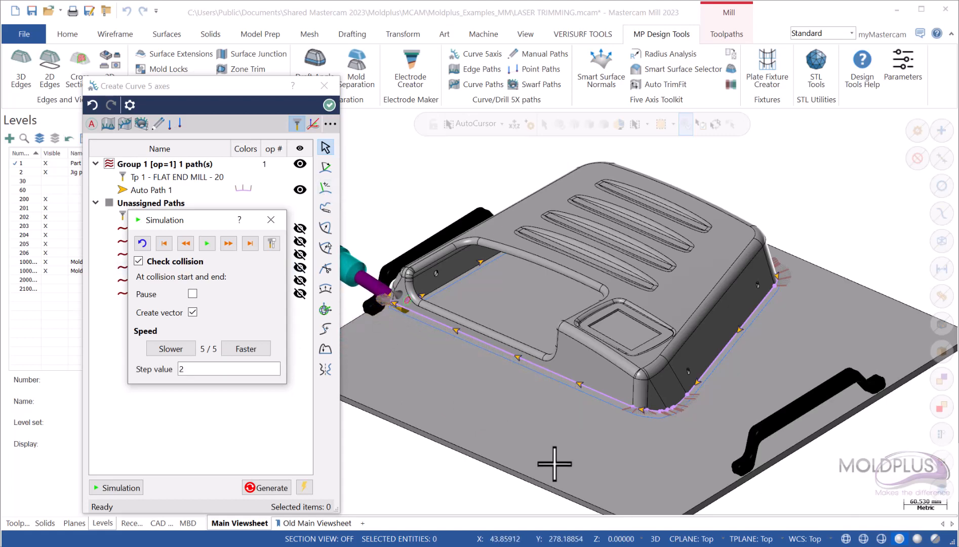
Inspect the tool position at several vectors around the part's near corner beside the recessed pocket, and close the simulation.
scroll(694, 427, up, 5)
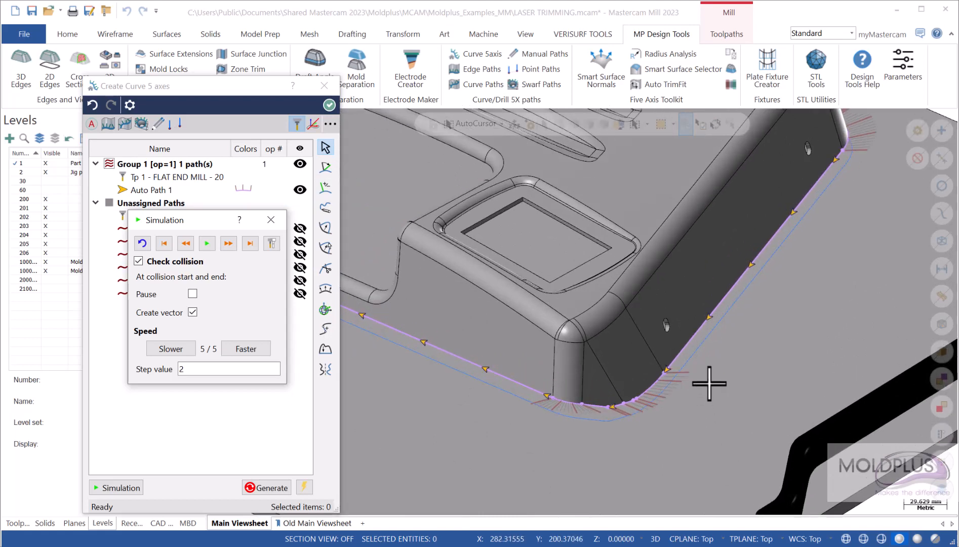
click(685, 372)
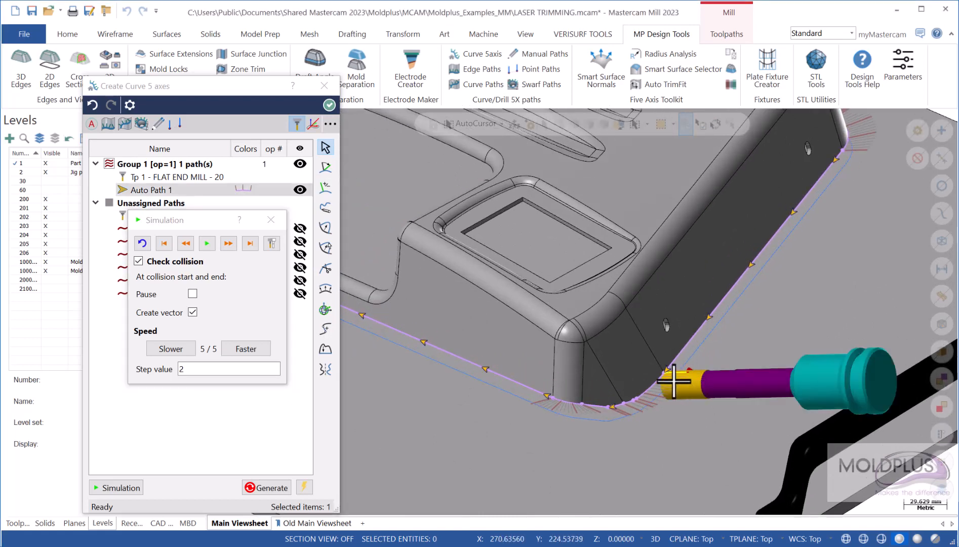
click(674, 381)
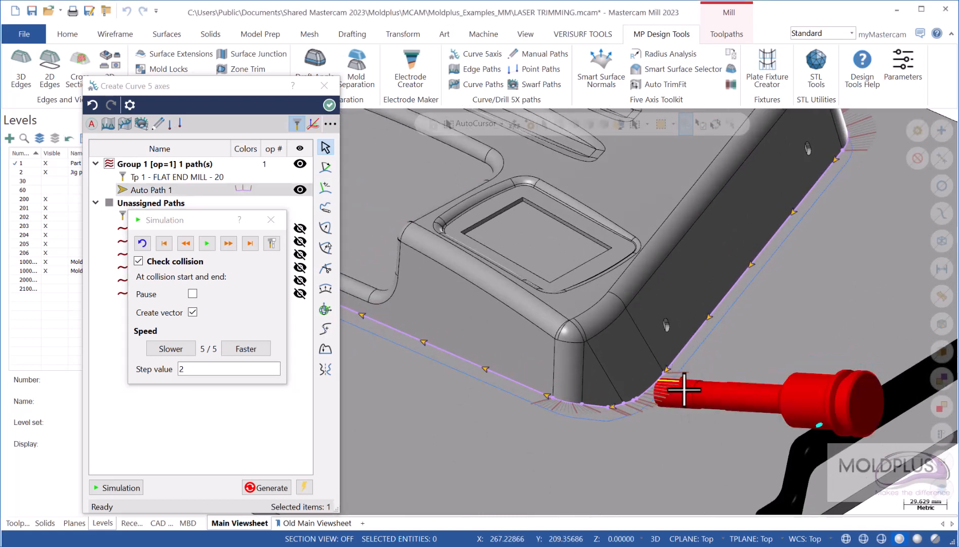
click(624, 411)
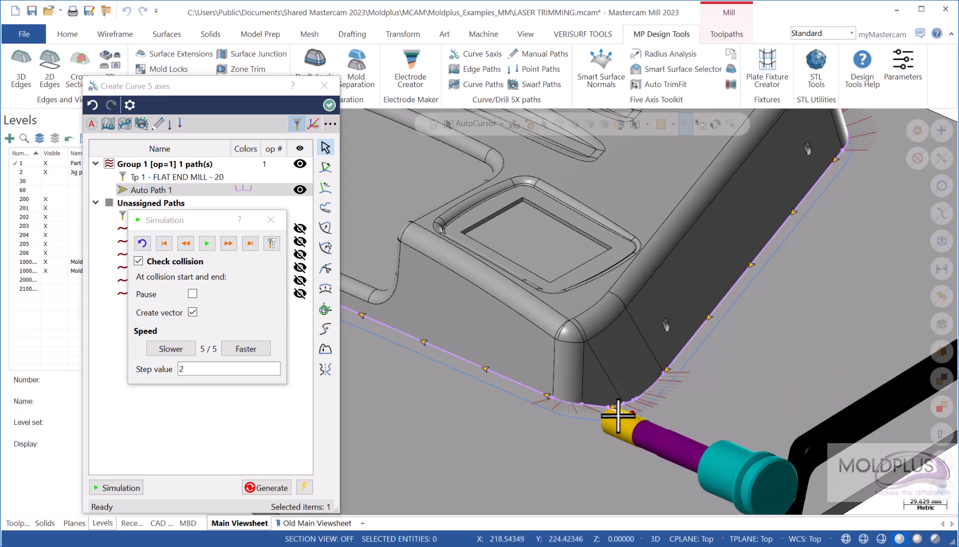
click(622, 412)
click(688, 375)
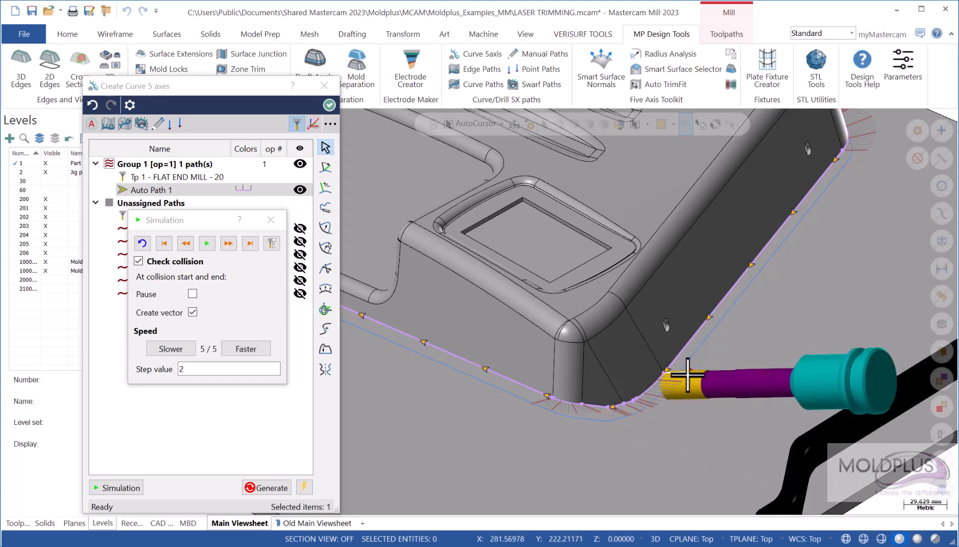
click(273, 222)
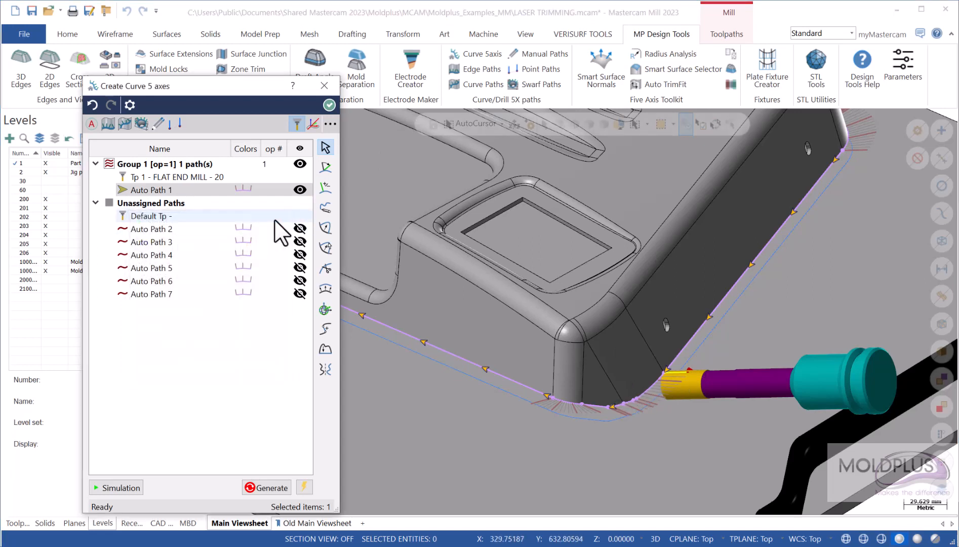
Select the range of vectors around the near corner and set their side tilt angle to 5 with Vector Tilt.
click(626, 419)
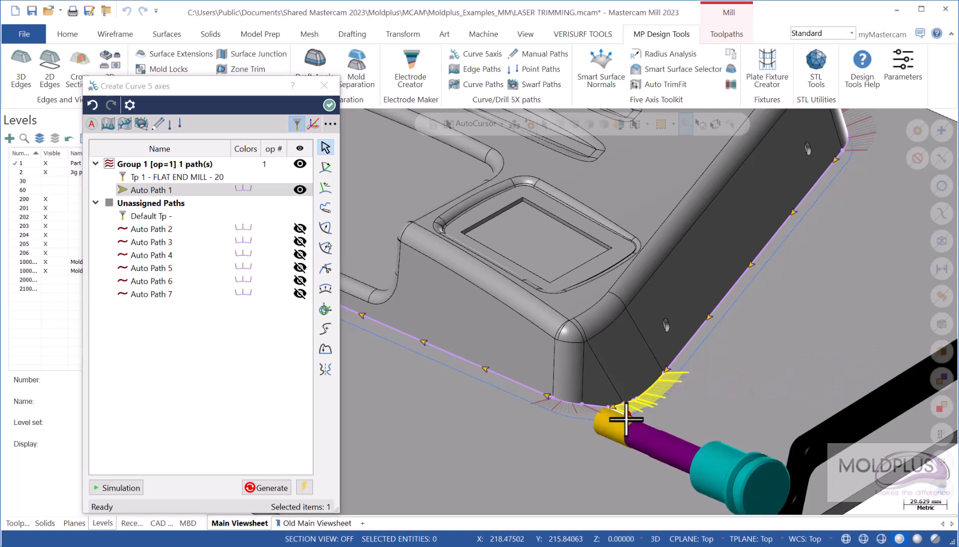
click(326, 165)
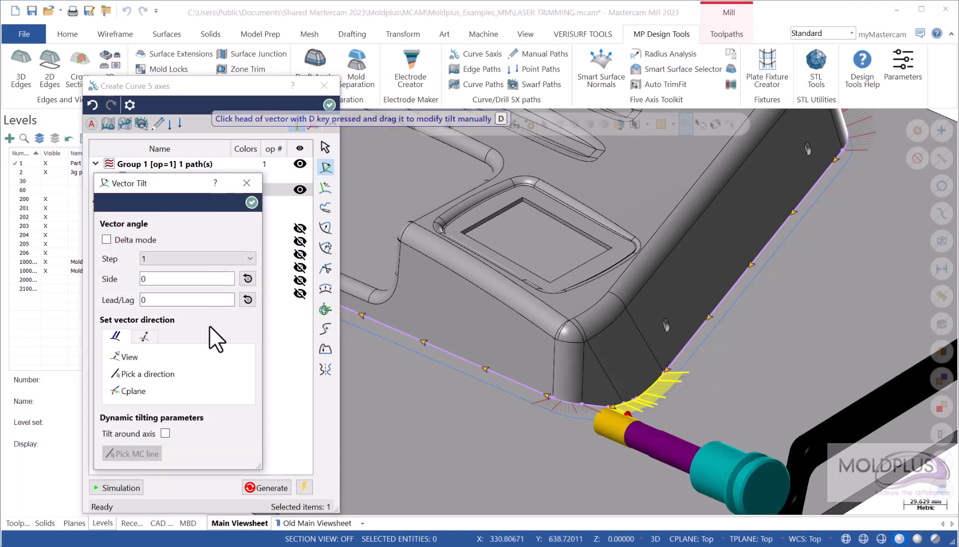
click(169, 279)
scroll(169, 279, up, 3)
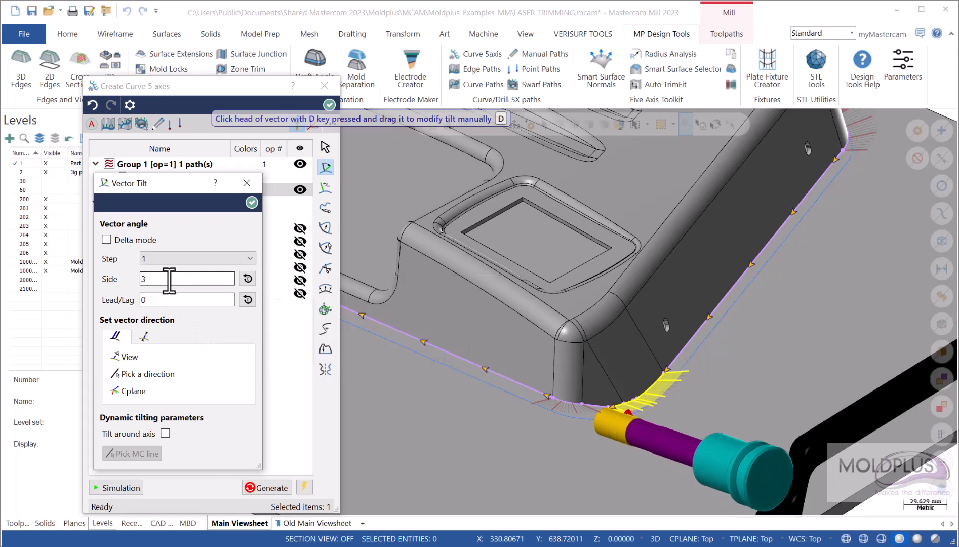
scroll(169, 280, up, 1)
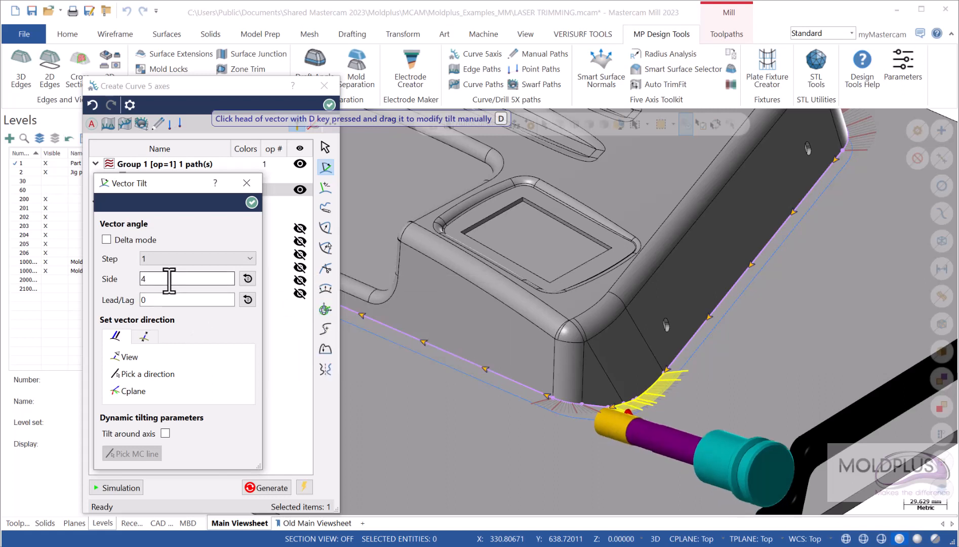
scroll(169, 280, up, 1)
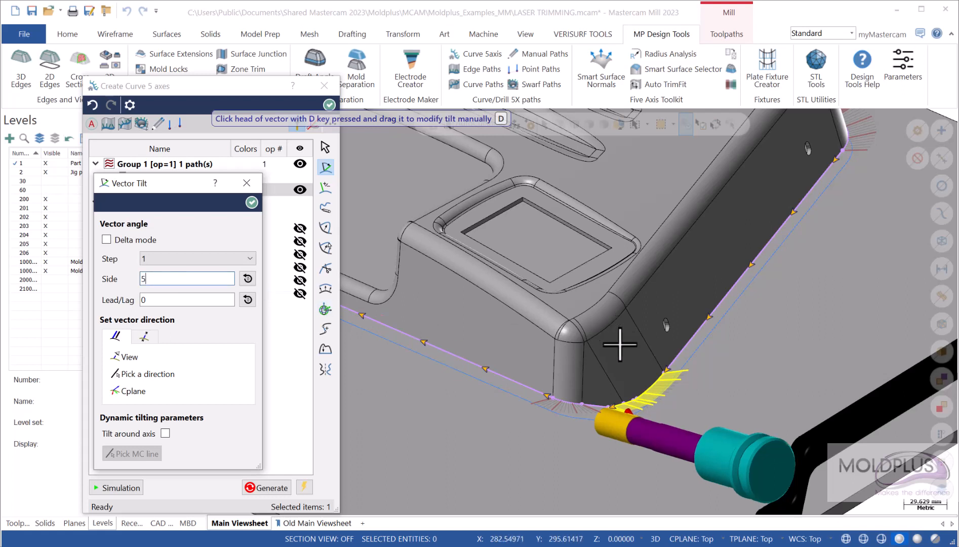
Preview the tool at individual tilted vectors around the near corner.
click(661, 395)
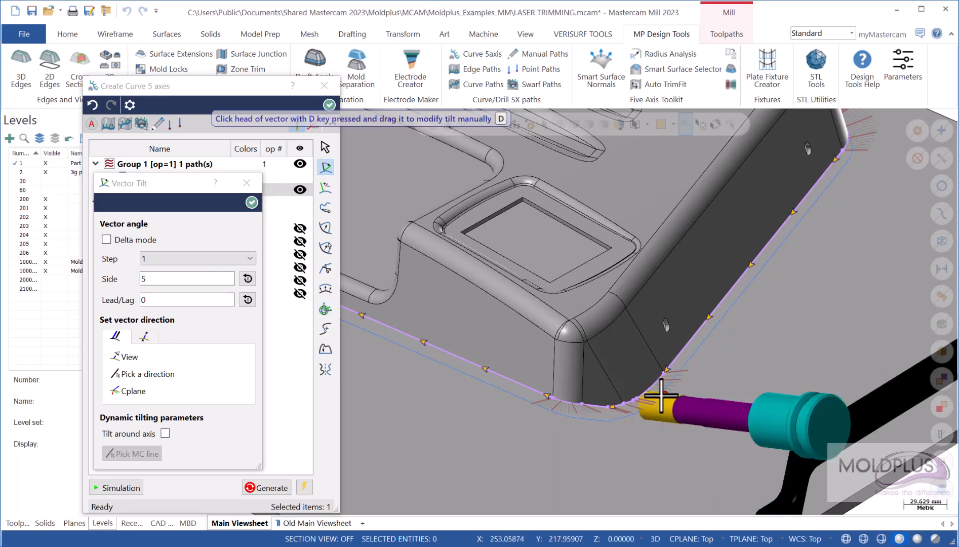
click(662, 396)
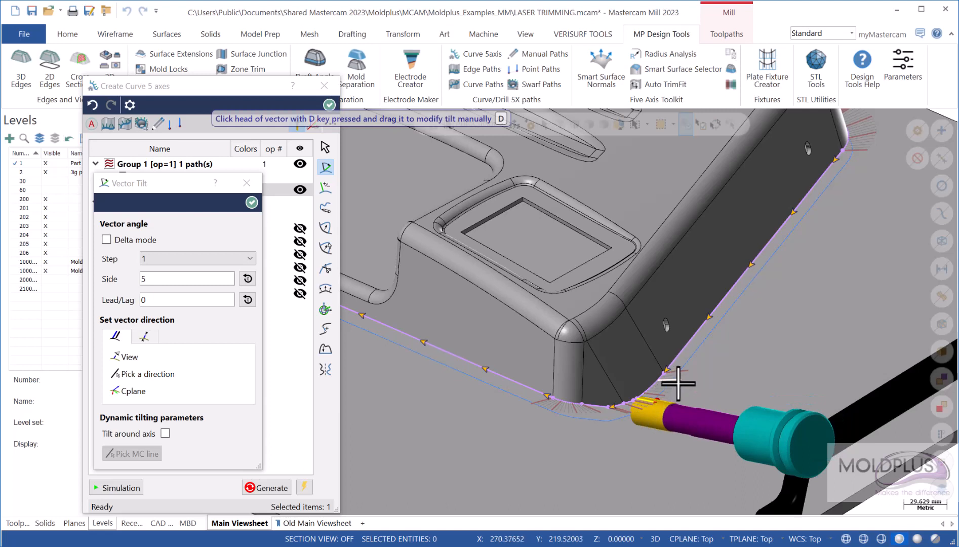
click(665, 398)
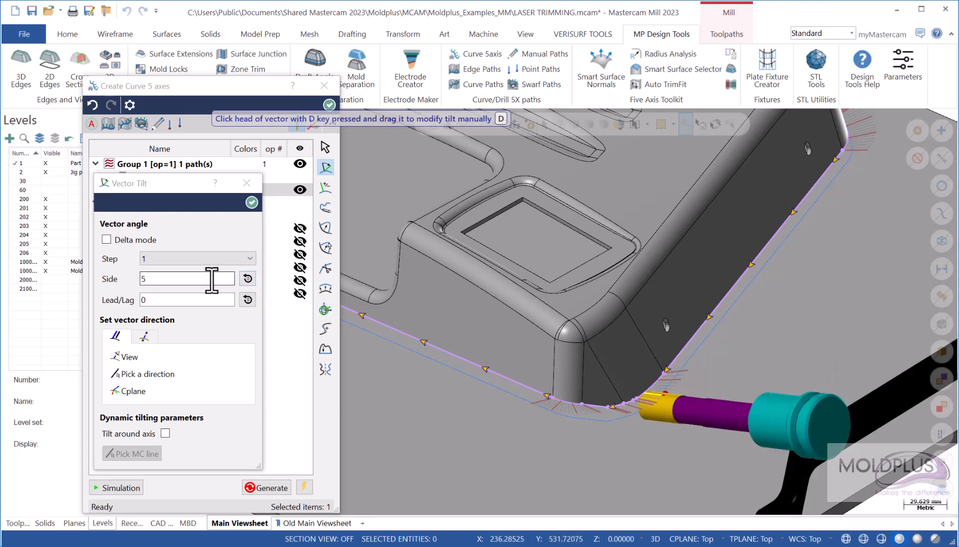
Reset the side tilt of the picked corner vector, set it to 5 again, and close Vector Tilt.
click(247, 278)
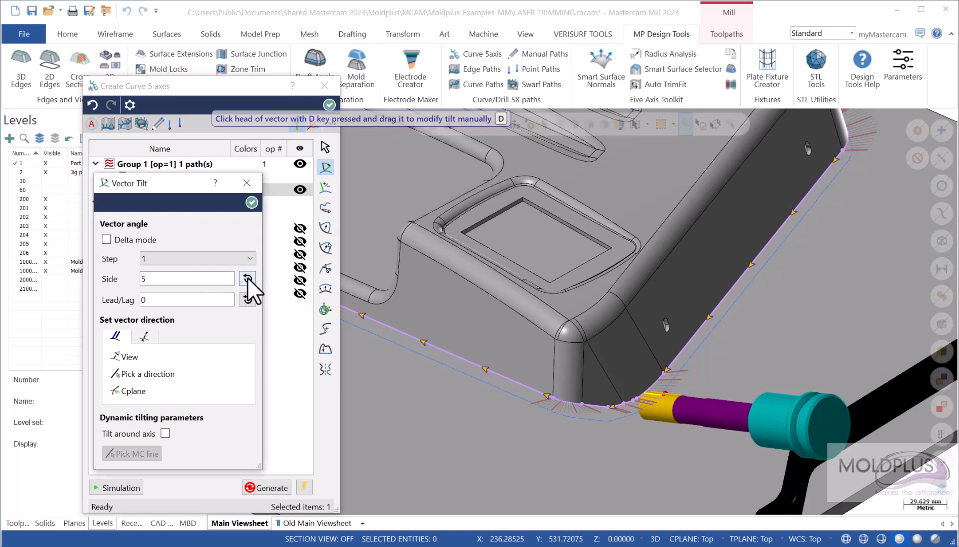
double_click(189, 279)
text(3)
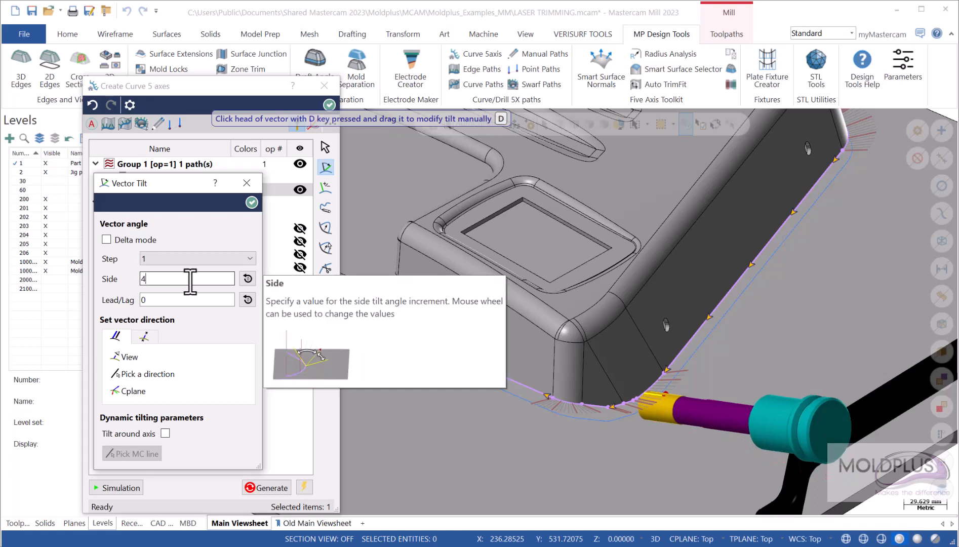
scroll(190, 282, up, 1)
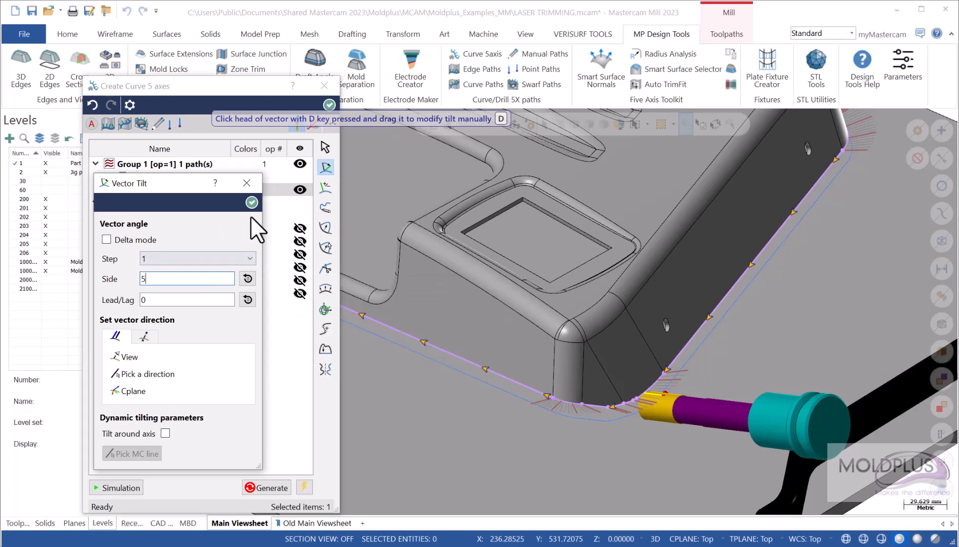
click(245, 183)
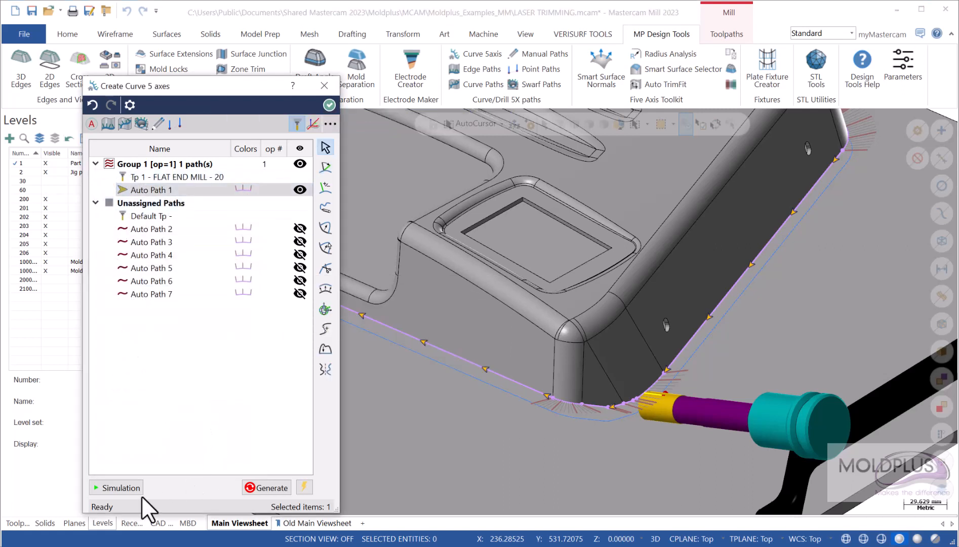
Rerun the collision-checked simulation along the outer trim path, close it, and regenerate the toolpath.
click(123, 487)
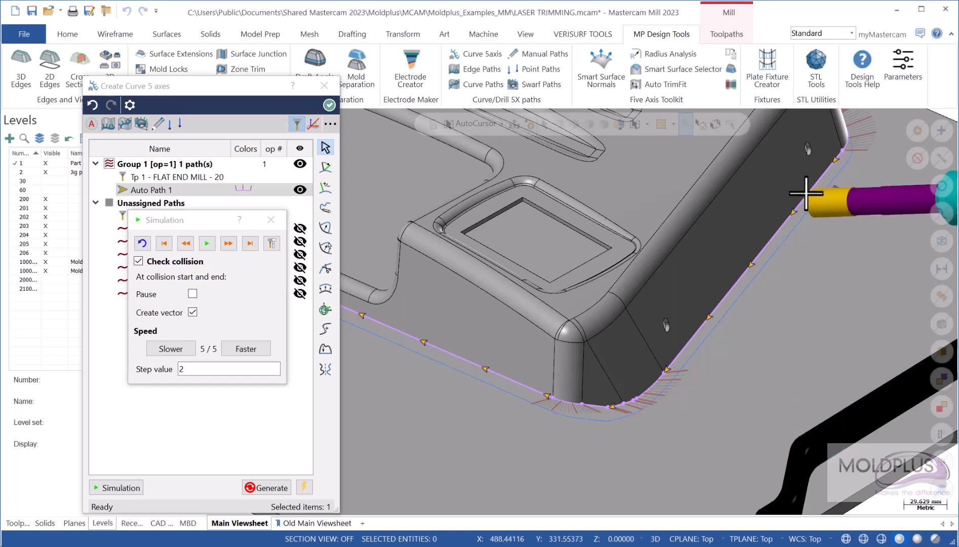
click(207, 244)
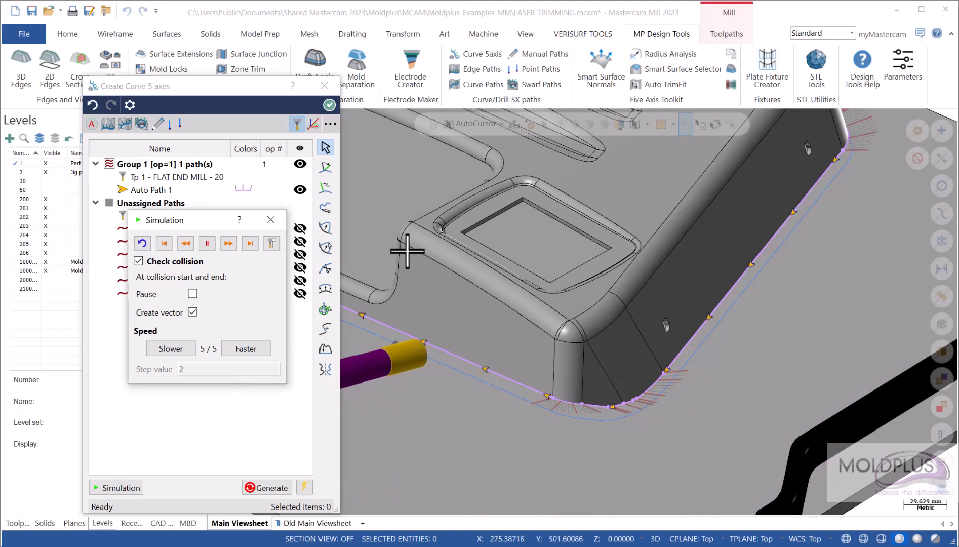
middle_drag(700, 401, 559, 326)
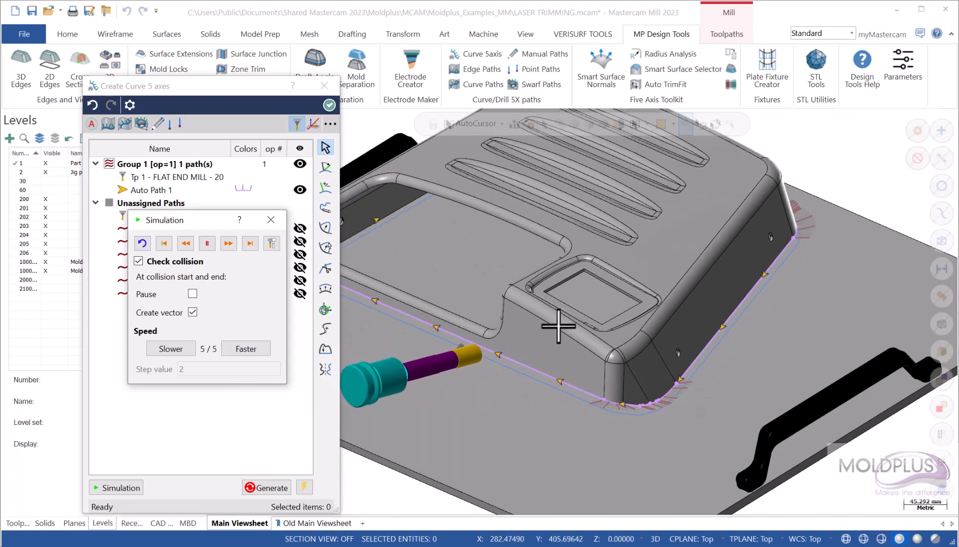
click(271, 220)
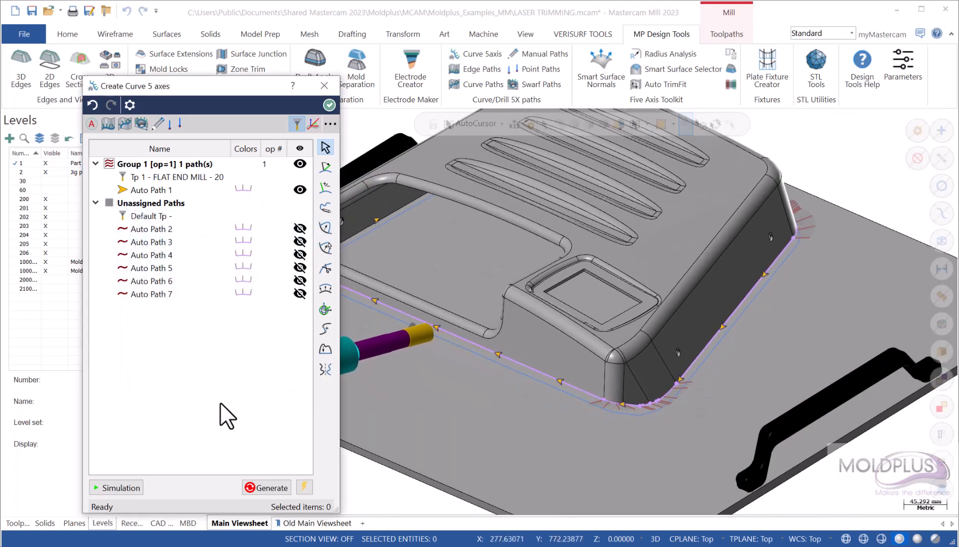
click(269, 487)
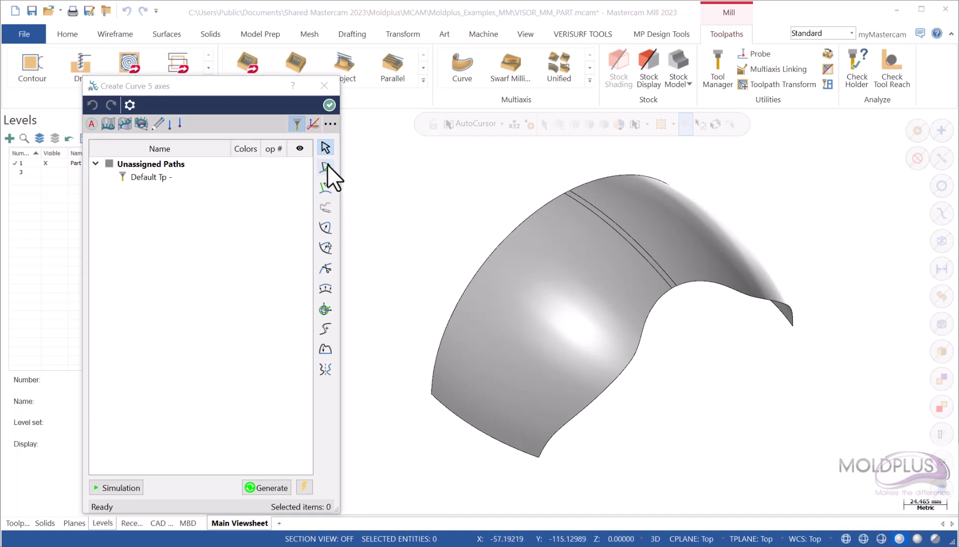
Create a path along the visor's wavy edge using Paths on Edges with normal vector orientation and chained tangent edges.
click(146, 259)
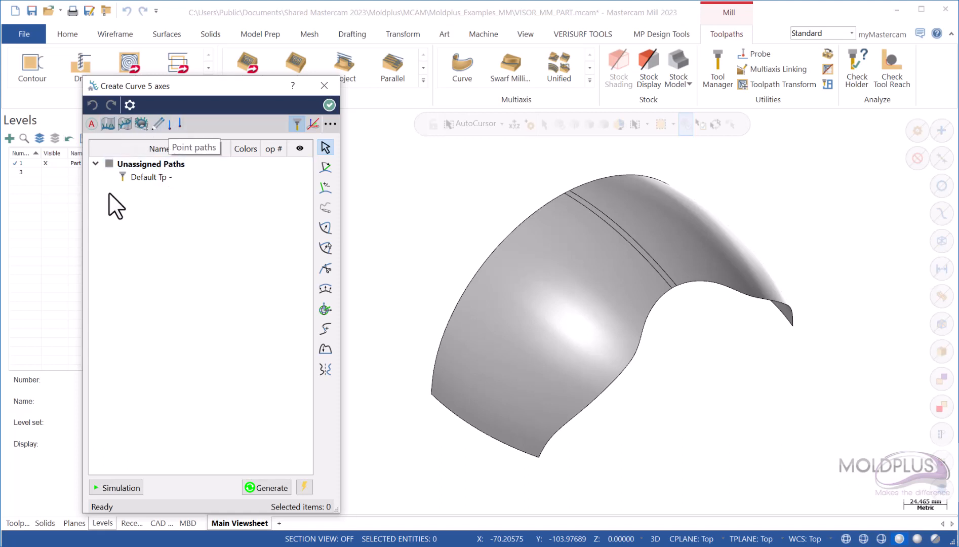
click(109, 124)
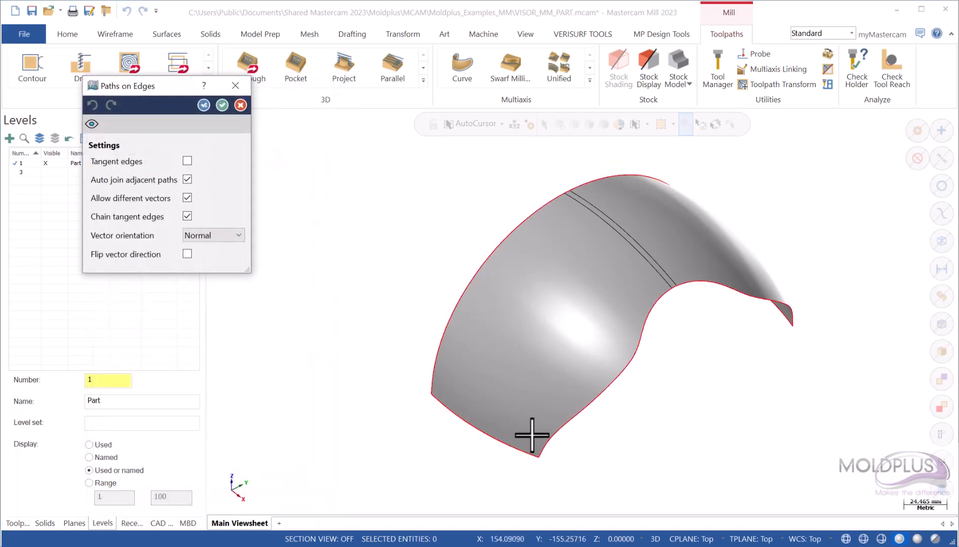
click(551, 428)
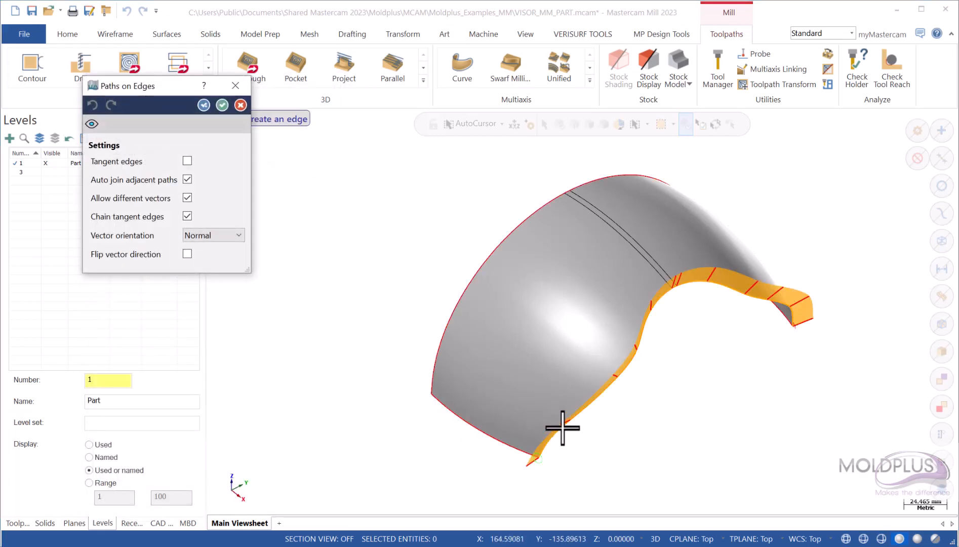
click(563, 428)
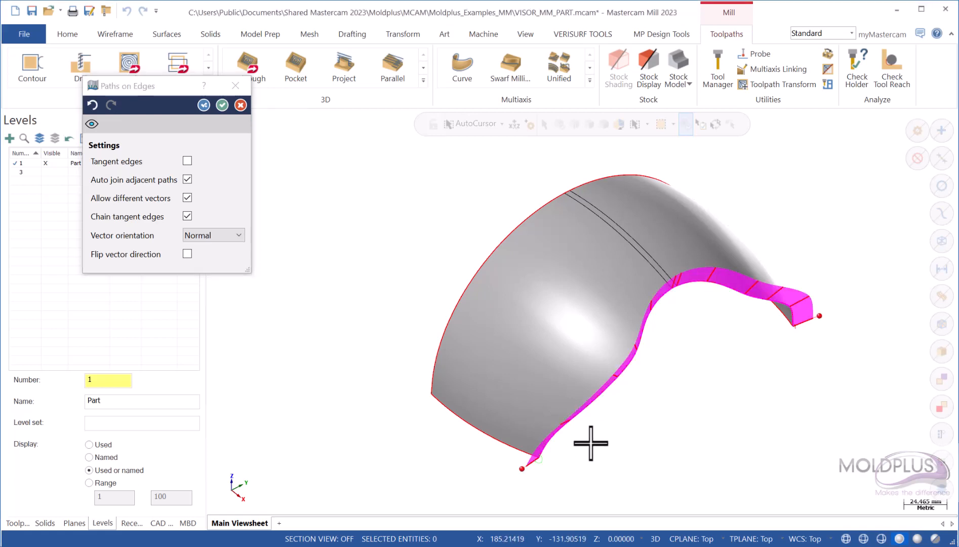
click(223, 105)
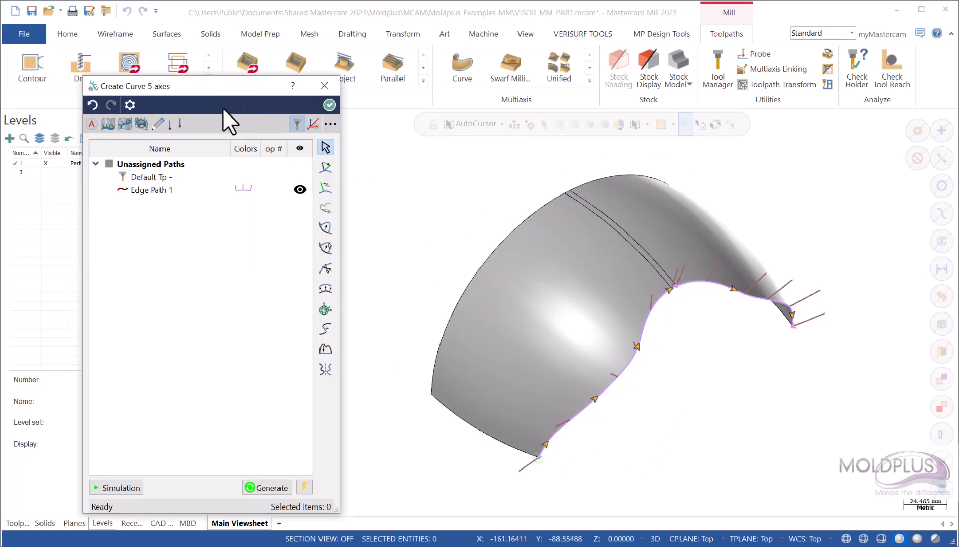
Preview redistributing the wavy edge path's vectors with the Specified vectors distances method at a distance of 20.
middle_drag(575, 467, 434, 457)
scroll(572, 468, up, 1)
scroll(572, 469, down, 1)
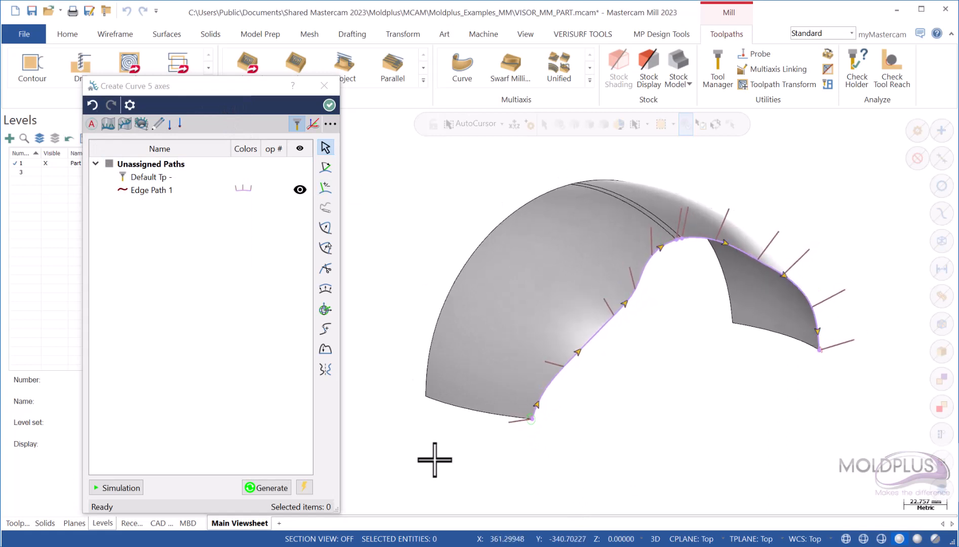
click(324, 187)
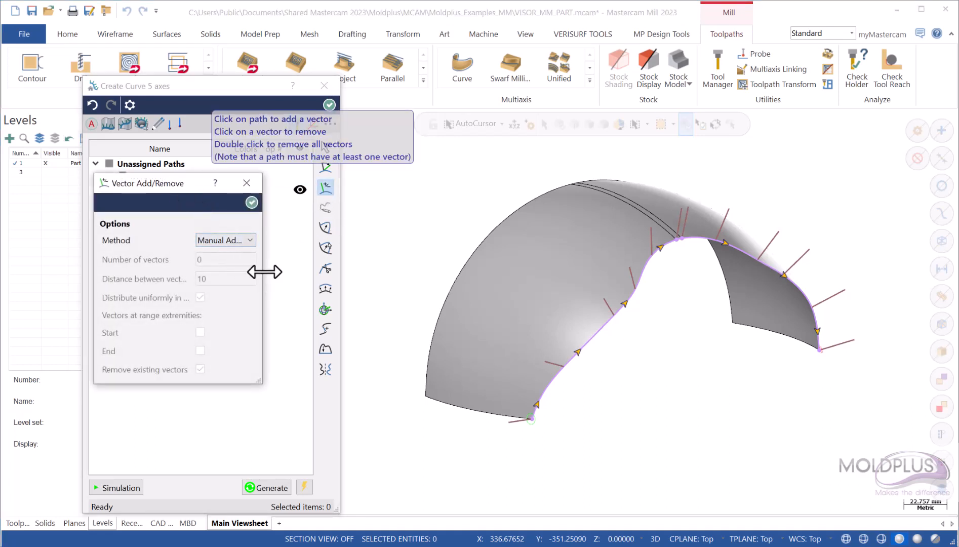
drag(262, 271, 336, 274)
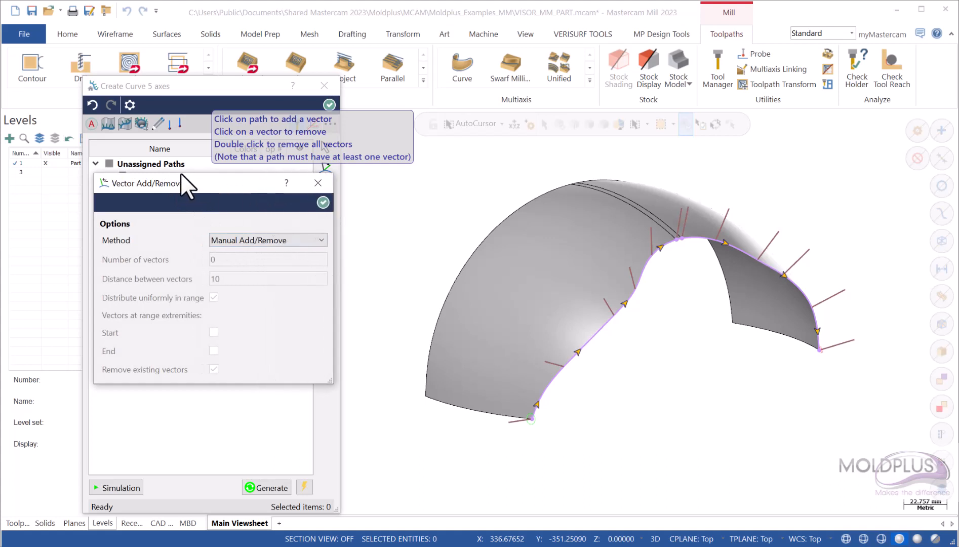
click(321, 240)
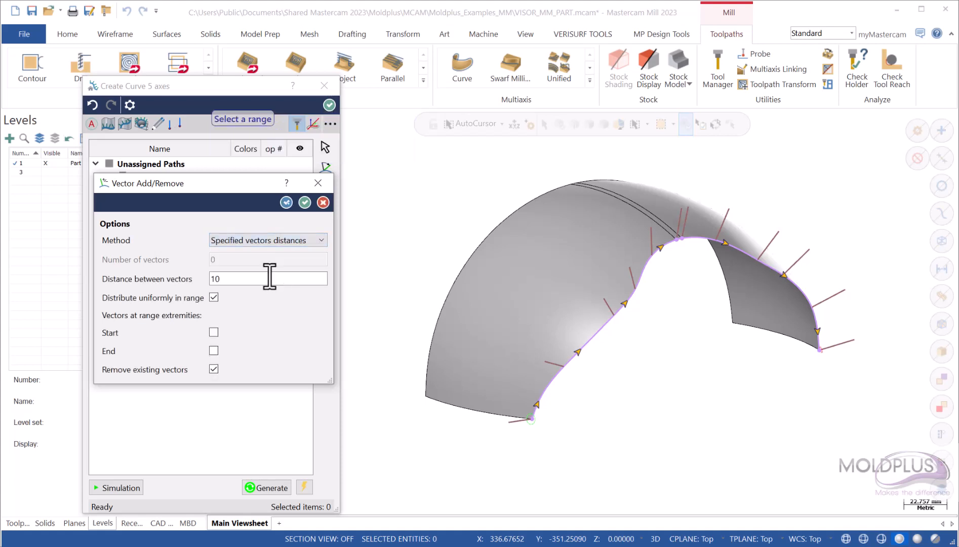
click(267, 279)
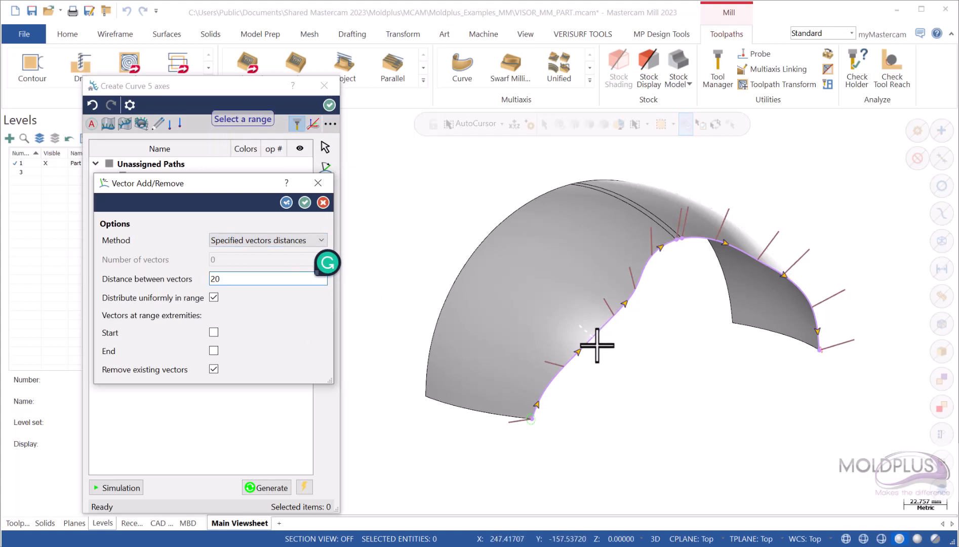
click(547, 364)
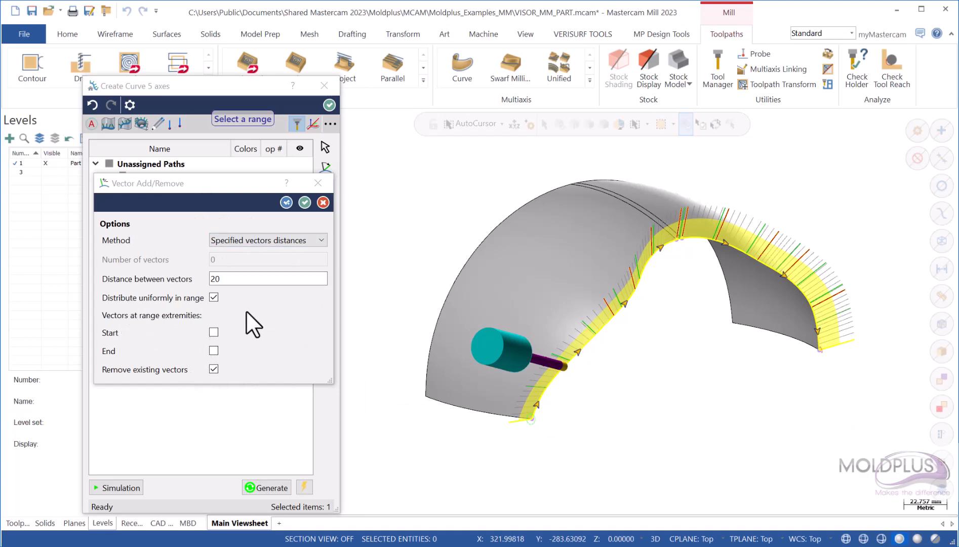
Preview the edge path with 10 vectors using the Specified number of vectors method, and cancel the vector edit.
click(313, 239)
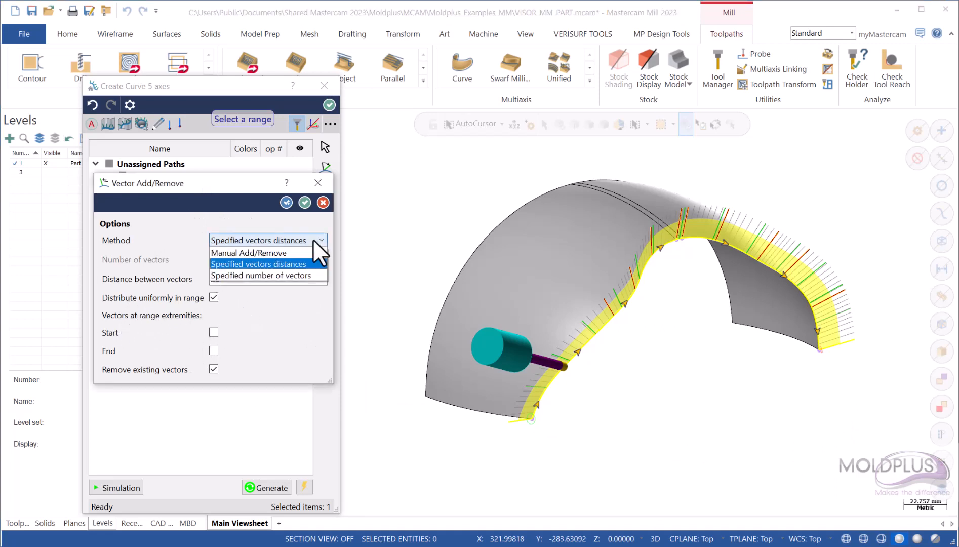
click(294, 275)
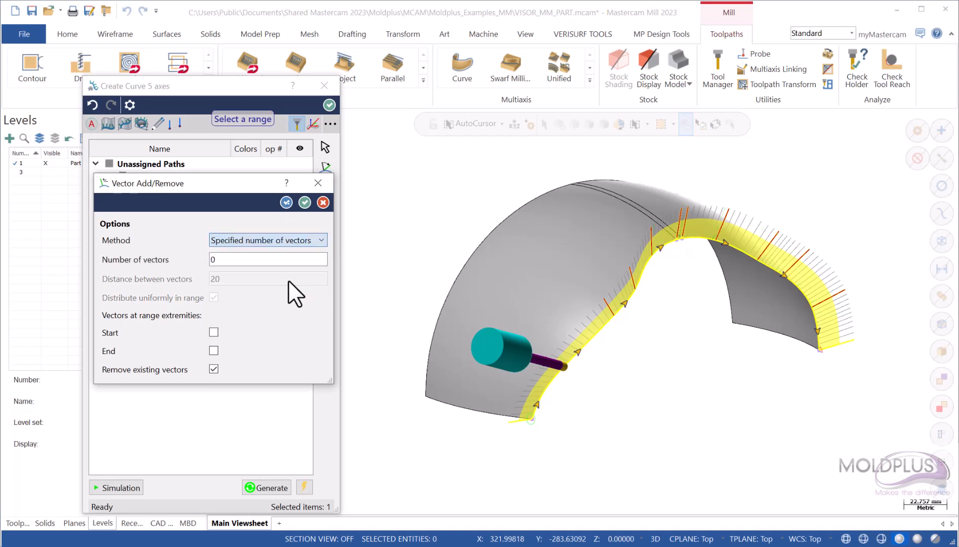
double_click(243, 259)
text(10)
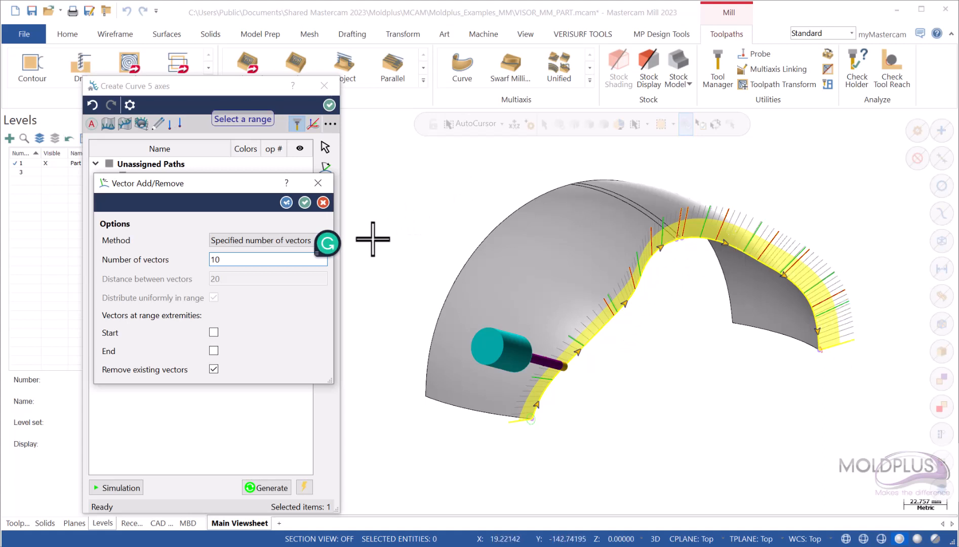
click(323, 203)
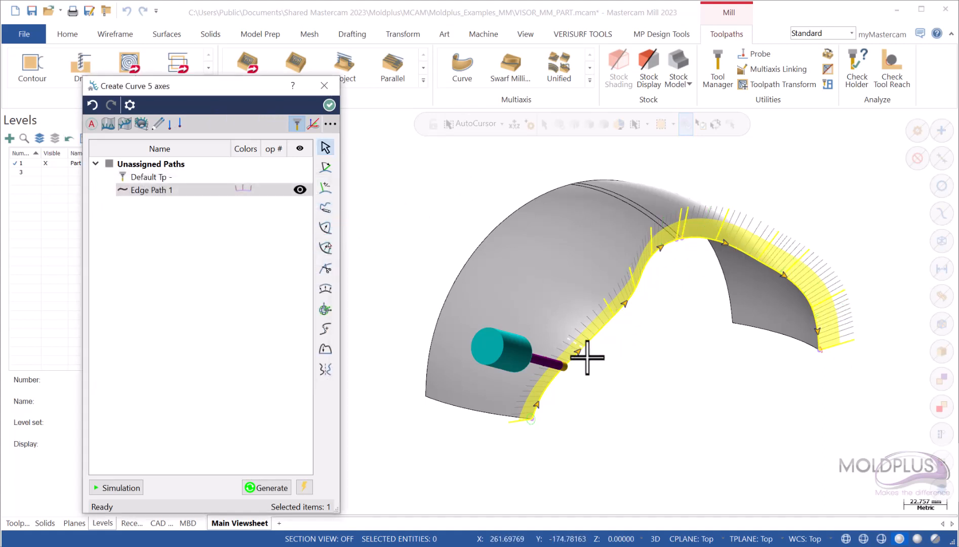
Start Path Move at the point near the peak of the wavy edge path, keeping Tool as the referential.
scroll(436, 239, down, 3)
scroll(410, 259, up, 3)
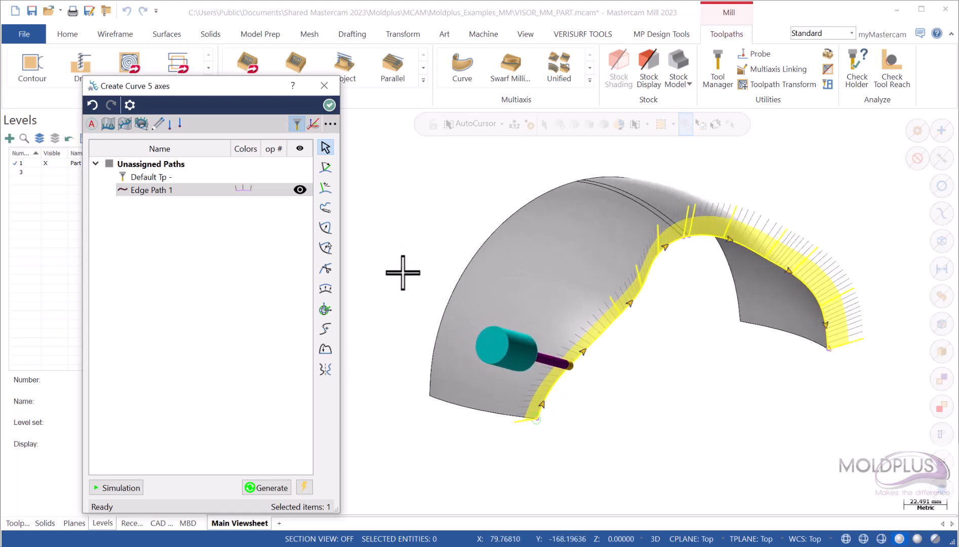
click(326, 228)
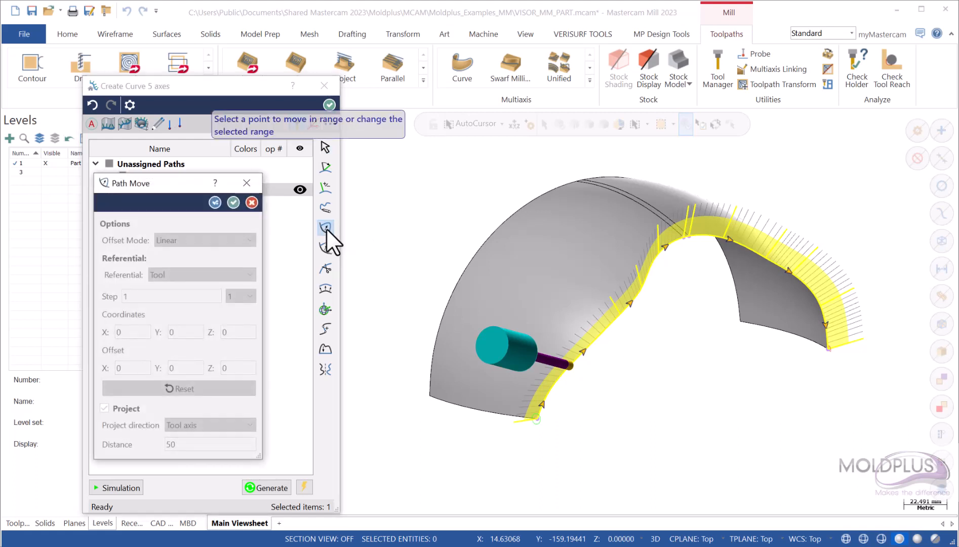
click(684, 224)
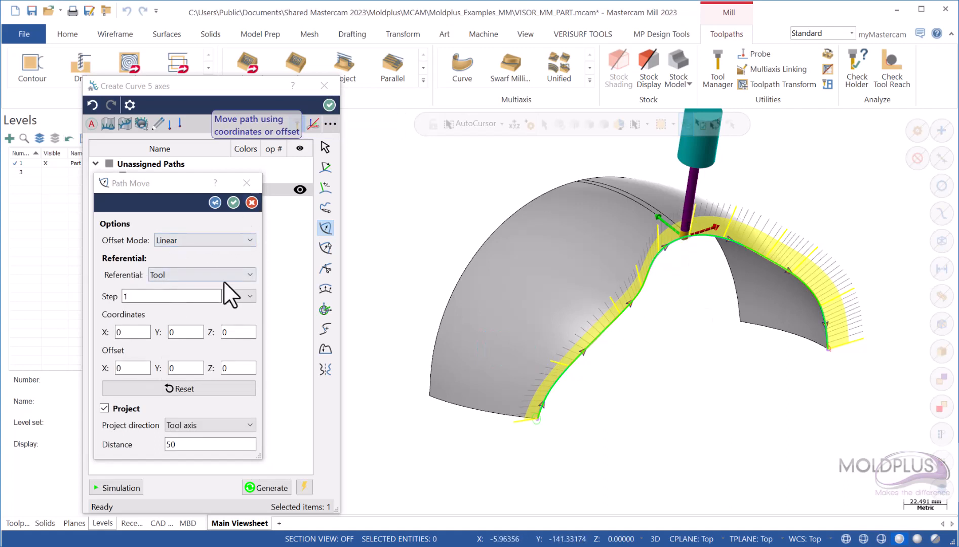
click(206, 278)
click(205, 269)
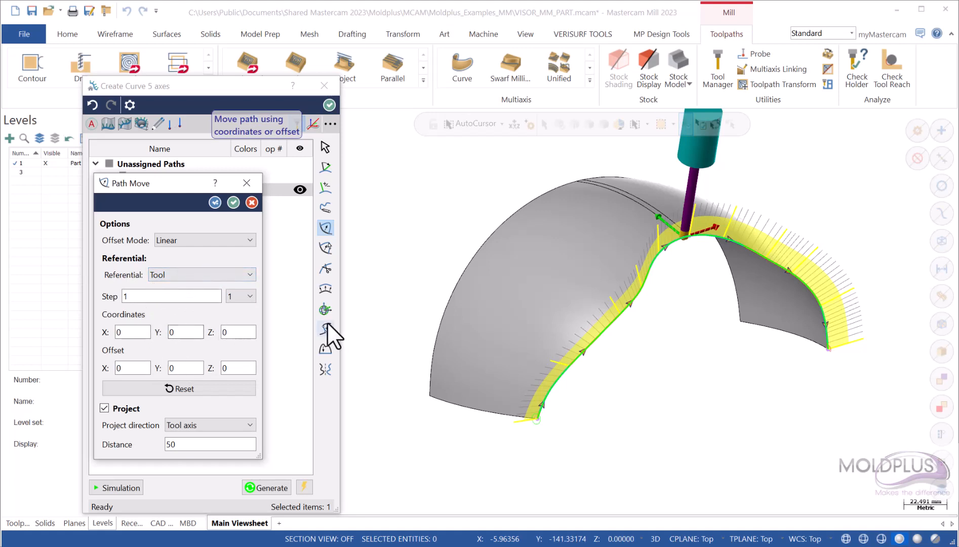
Try offsetting the picked path point by 3 and 10 in Y, and reset the offset.
scroll(701, 256, up, 4)
scroll(597, 374, down, 5)
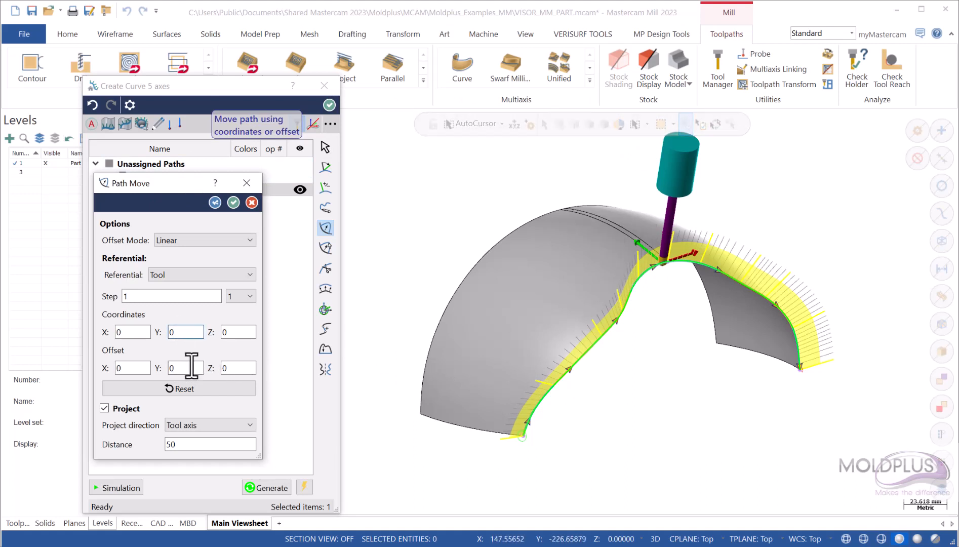
text(-3)
key(BackSpace)
key(BackSpace)
text(3)
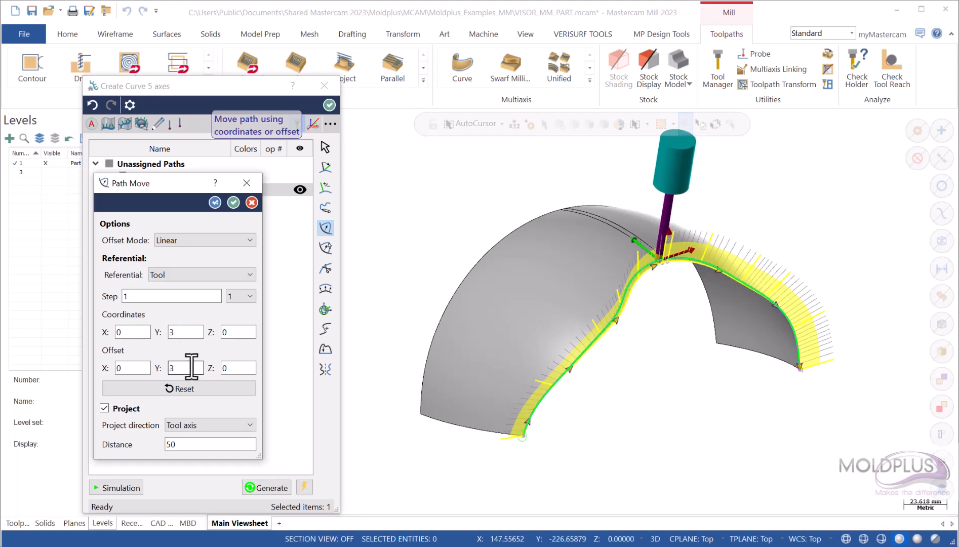
scroll(191, 366, up, 7)
scroll(192, 366, down, 1)
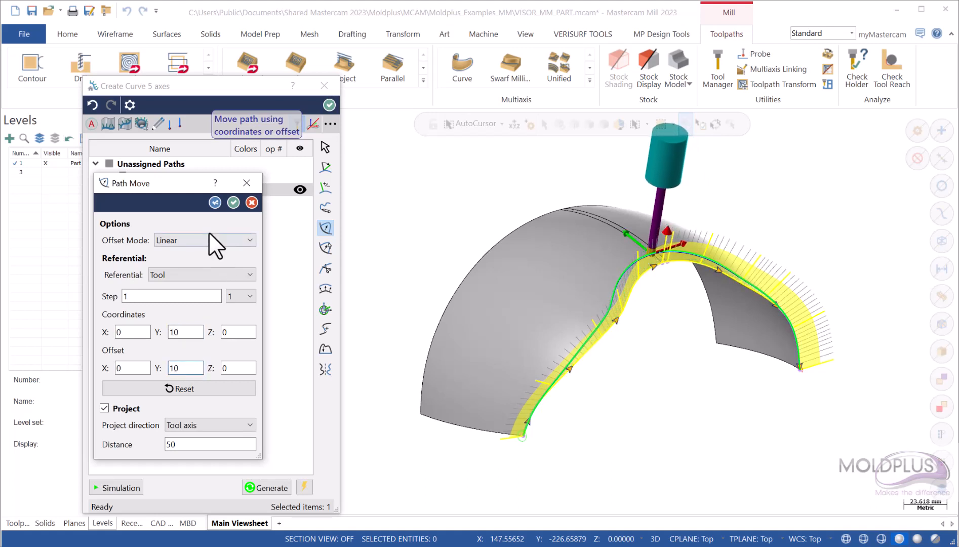
click(179, 389)
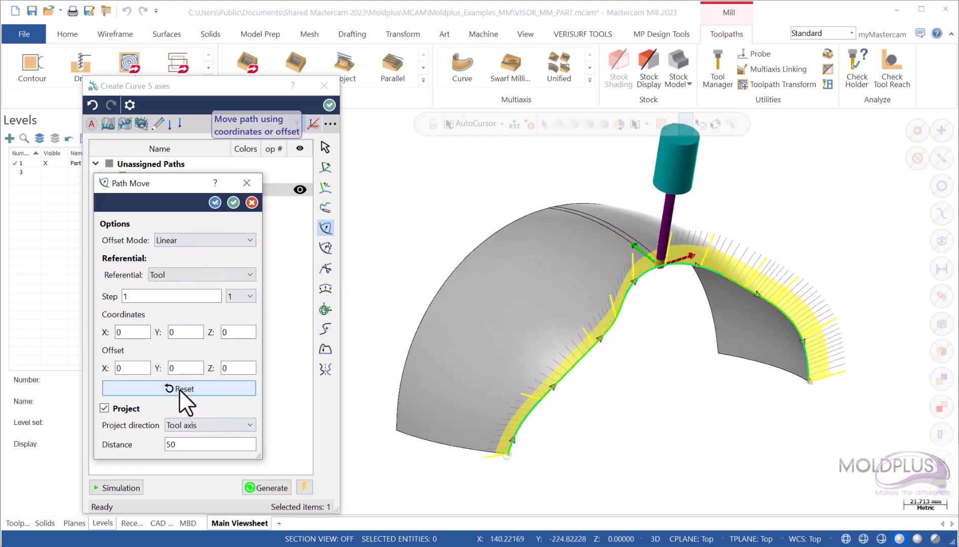
Hide the tool display at the picked path point and arrange the path dialogs clear of each other.
scroll(662, 284, up, 3)
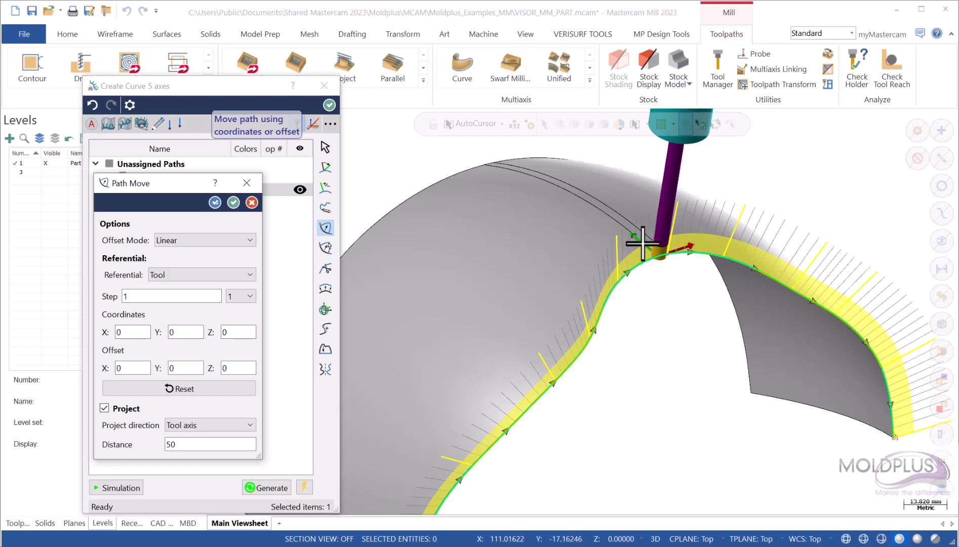
mouse_move(643, 243)
mouse_down()
mouse_move(610, 214)
mouse_move(638, 248)
mouse_up()
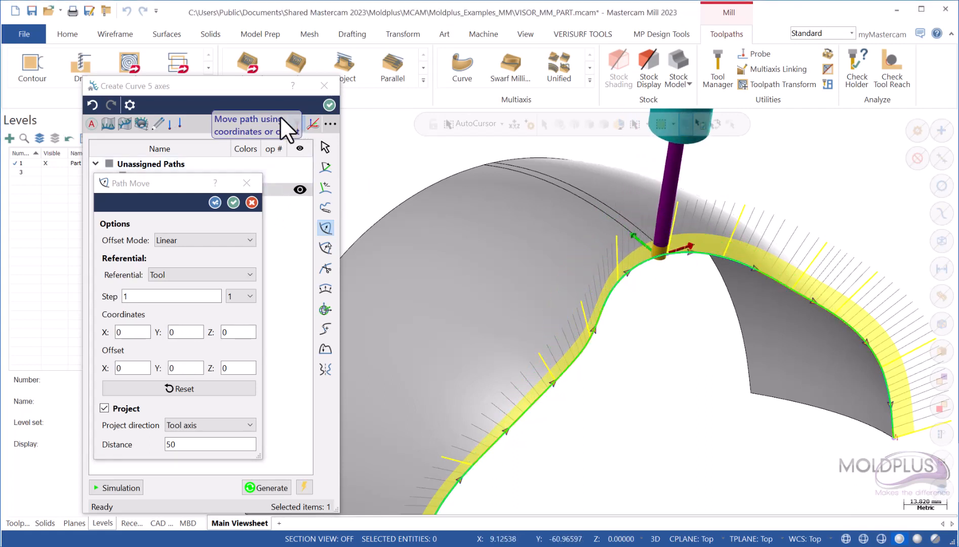
click(296, 125)
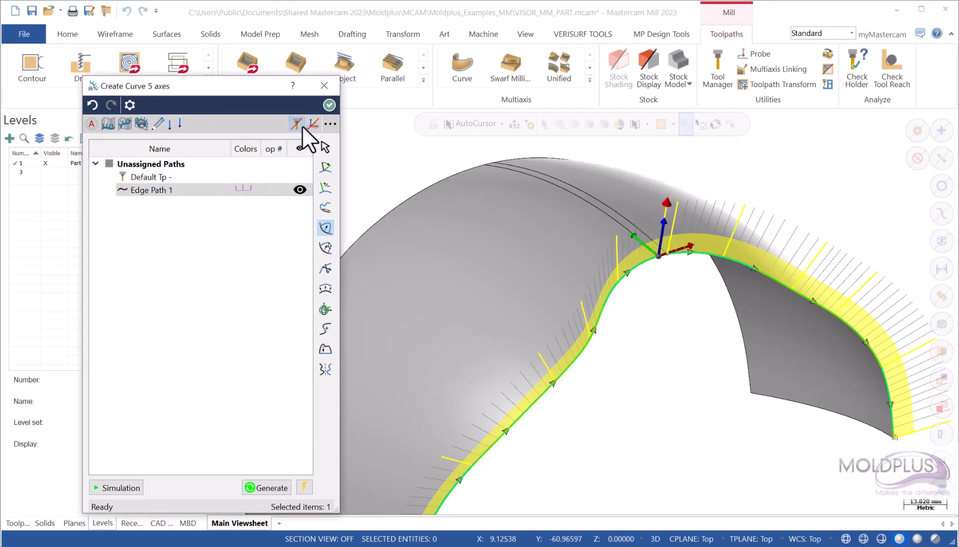
drag(258, 85, 145, 71)
click(248, 227)
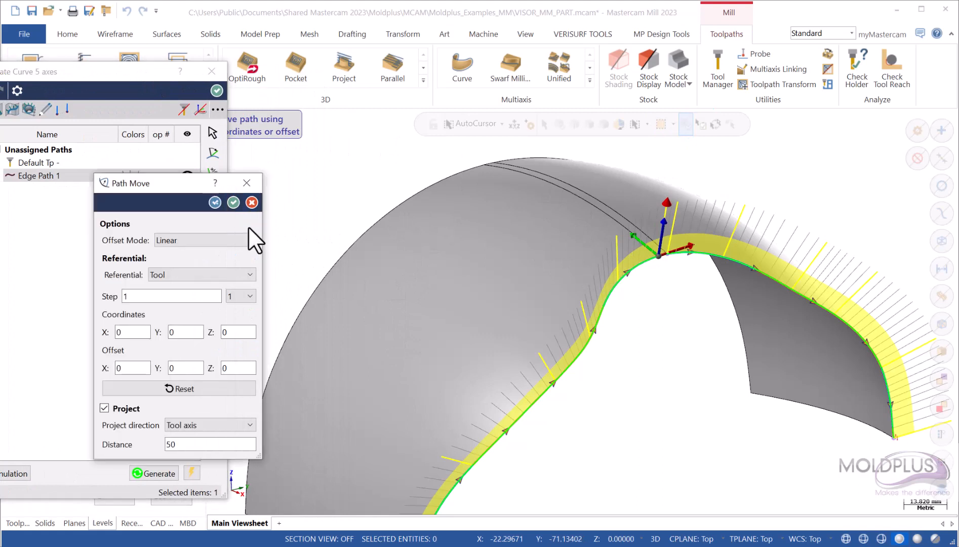
drag(181, 182, 294, 187)
drag(145, 69, 205, 78)
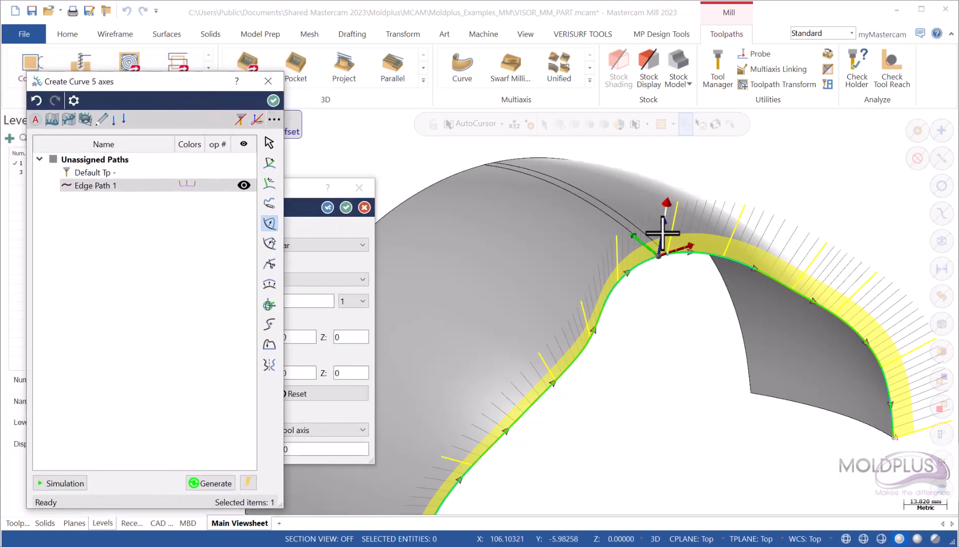
Try moving the path point by about -0.508 in Z with its handle, and close Path Move without applying.
mouse_move(663, 233)
mouse_down()
mouse_move(664, 247)
mouse_move(668, 212)
mouse_move(663, 234)
mouse_up()
drag(300, 188, 311, 179)
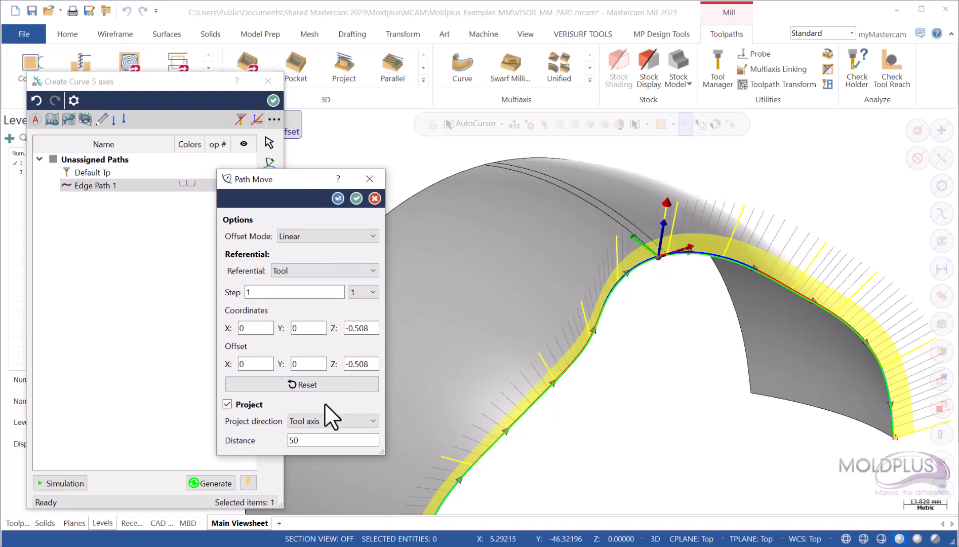
click(369, 180)
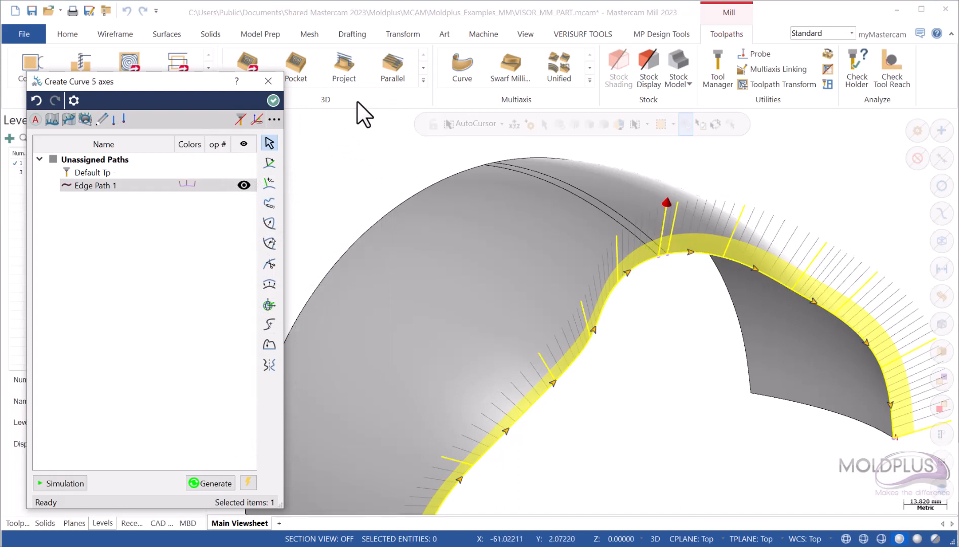
Start Path Transform on the edge path, try its handles at the path's start point, and reset the transformation.
scroll(719, 263, down, 2)
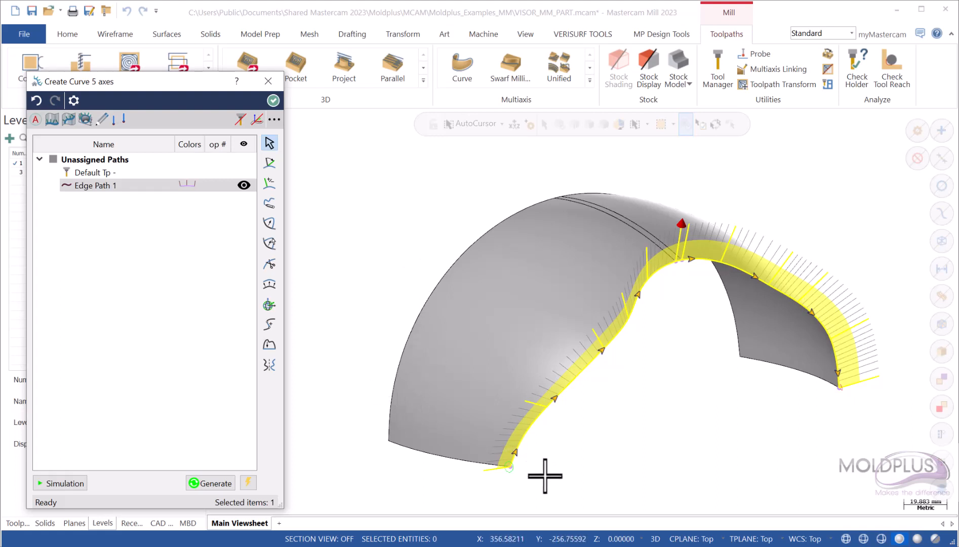
scroll(537, 469, up, 1)
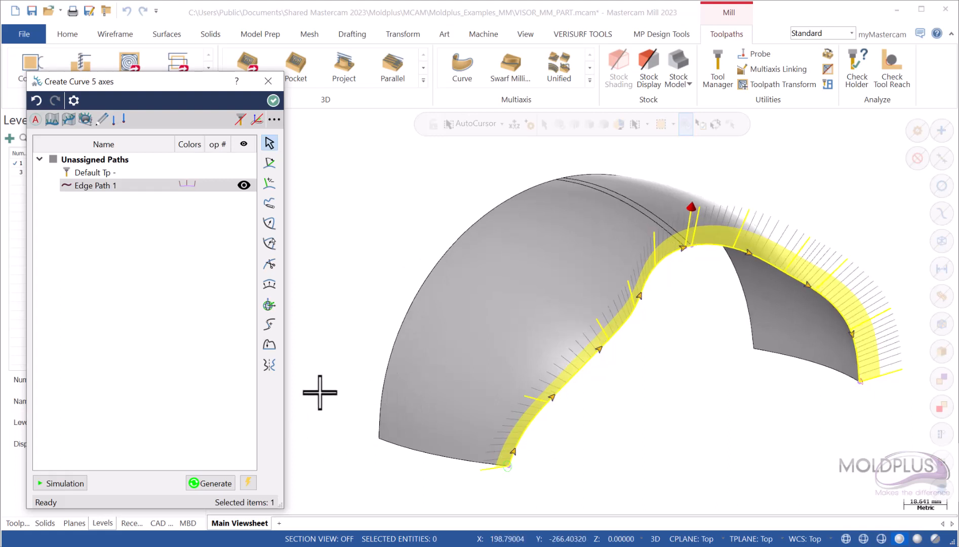
click(268, 304)
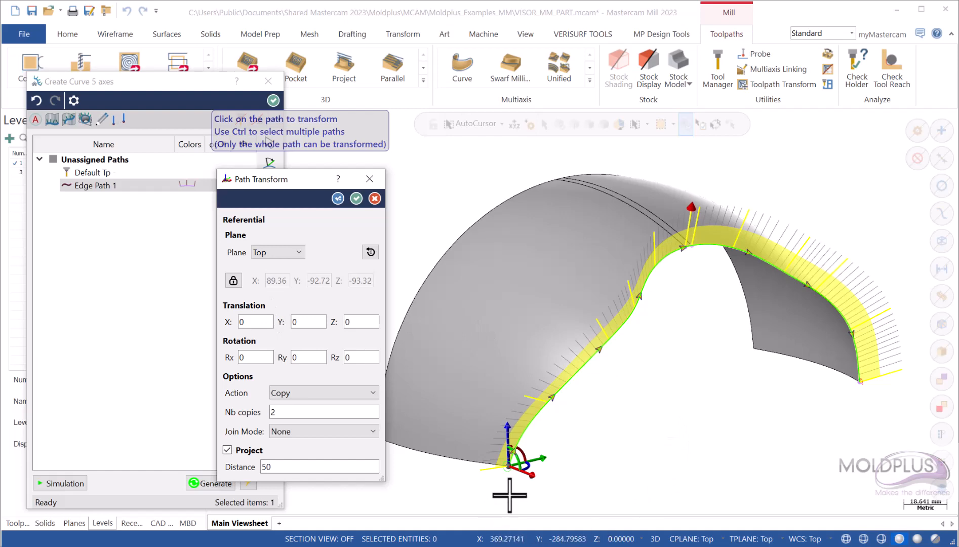
scroll(498, 499, up, 2)
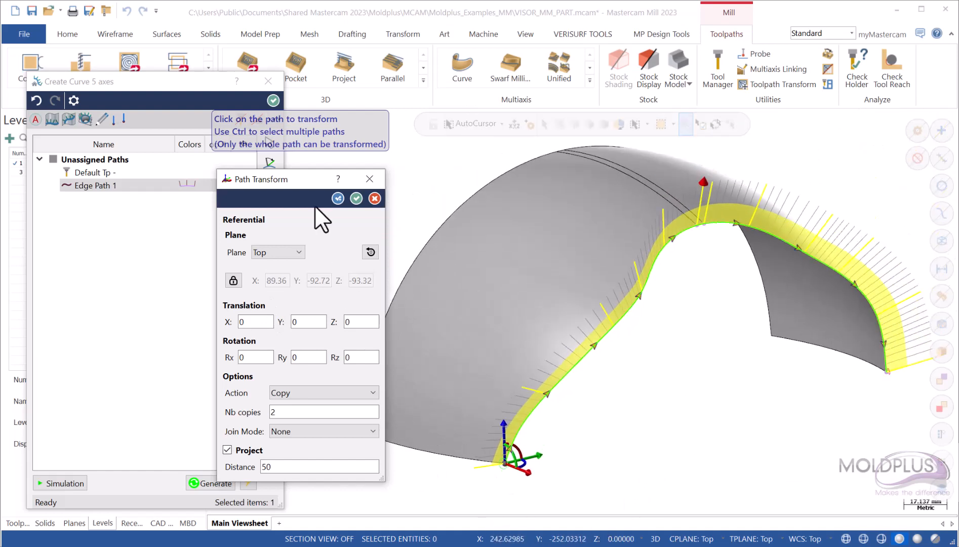
drag(280, 175, 248, 170)
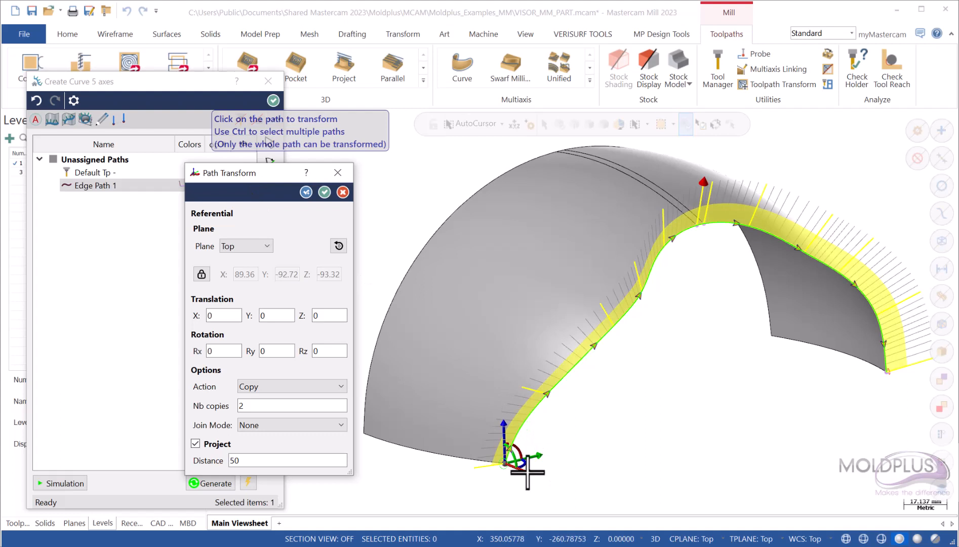
mouse_move(524, 471)
mouse_down()
mouse_move(492, 447)
mouse_move(507, 461)
mouse_move(466, 455)
mouse_move(501, 465)
mouse_move(518, 485)
mouse_up()
click(338, 246)
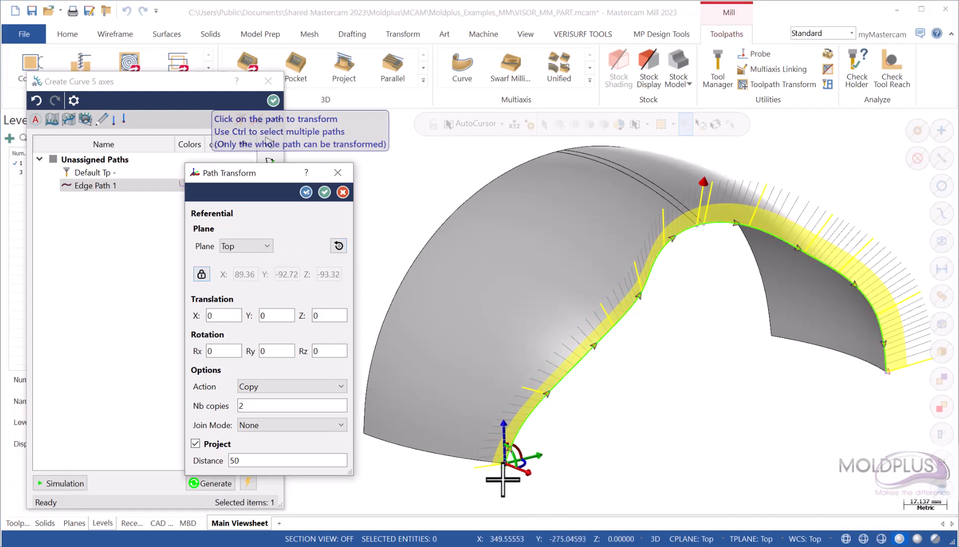
Unlock the transform referential, move it to the edge path's point near the visor's centre lines, and lock it there.
click(201, 274)
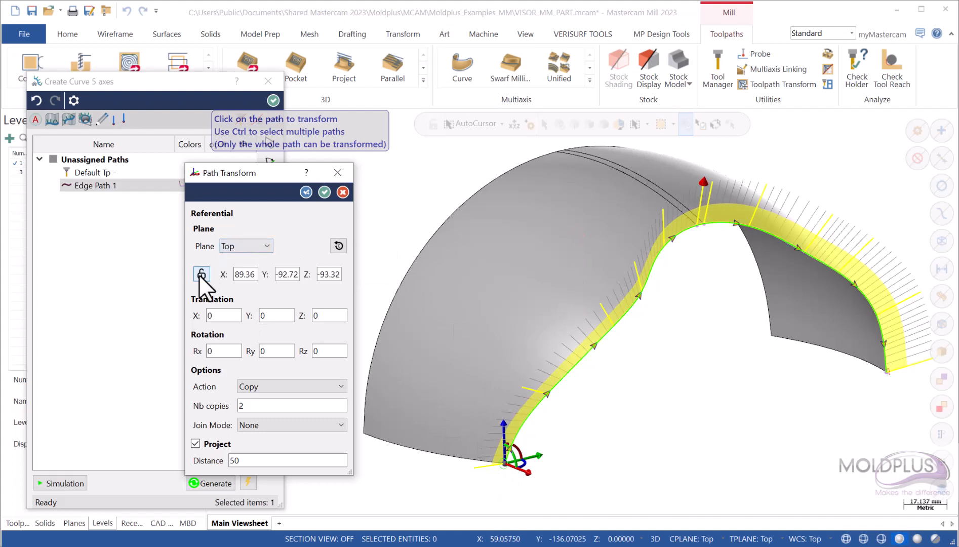
drag(503, 462, 697, 229)
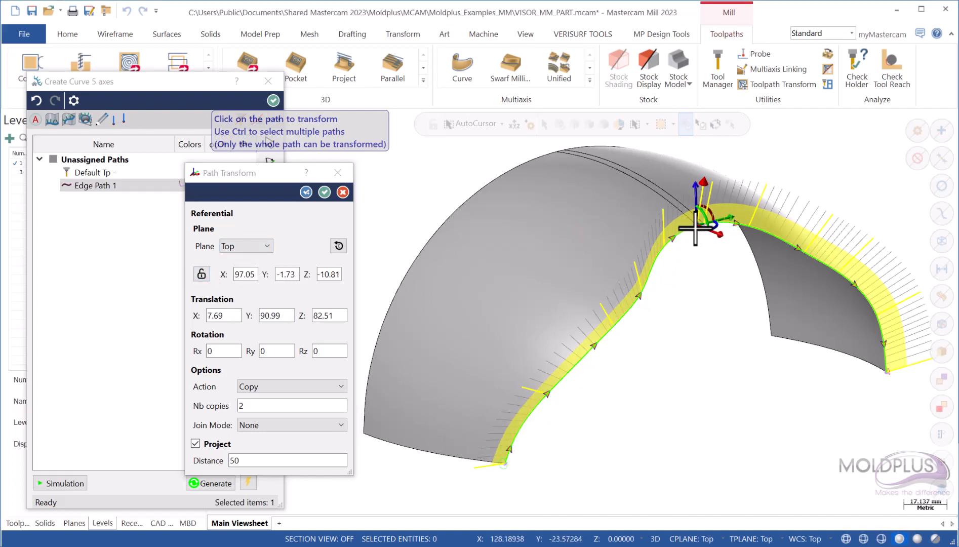
click(198, 278)
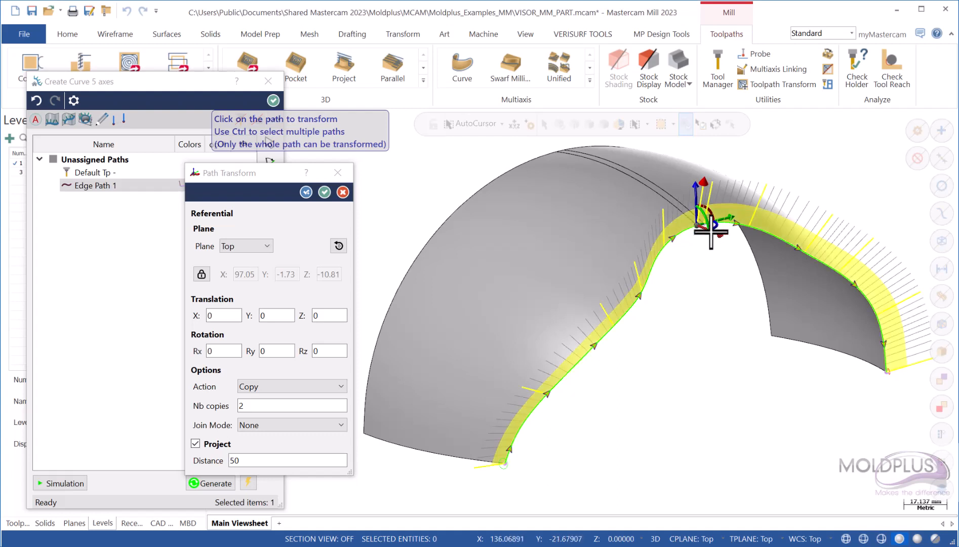
Try translating the edge path by about -0.59 in X and rotating it about -0.86 around Z, and close Path Transform without applying.
mouse_move(711, 233)
mouse_down()
mouse_move(682, 229)
mouse_move(710, 236)
mouse_up()
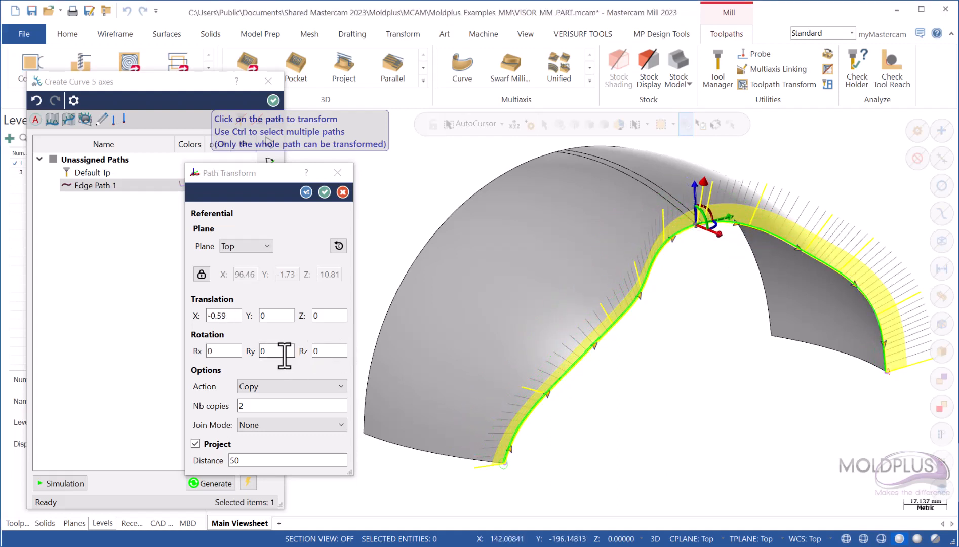
click(286, 316)
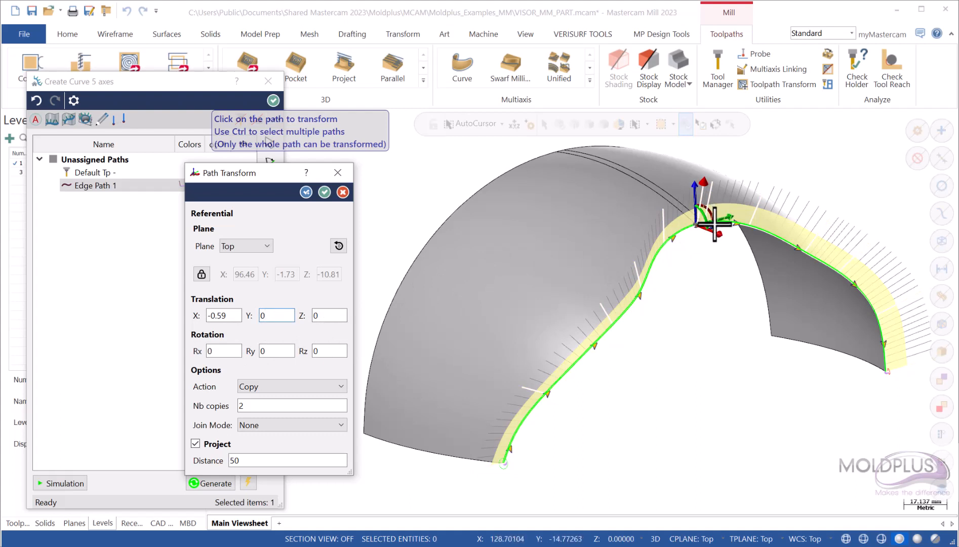
drag(716, 228, 727, 229)
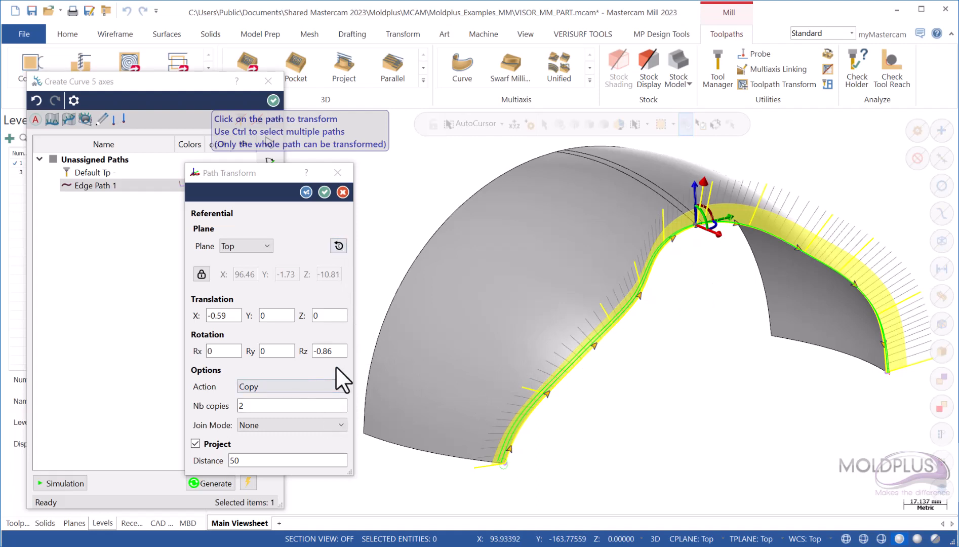
click(347, 172)
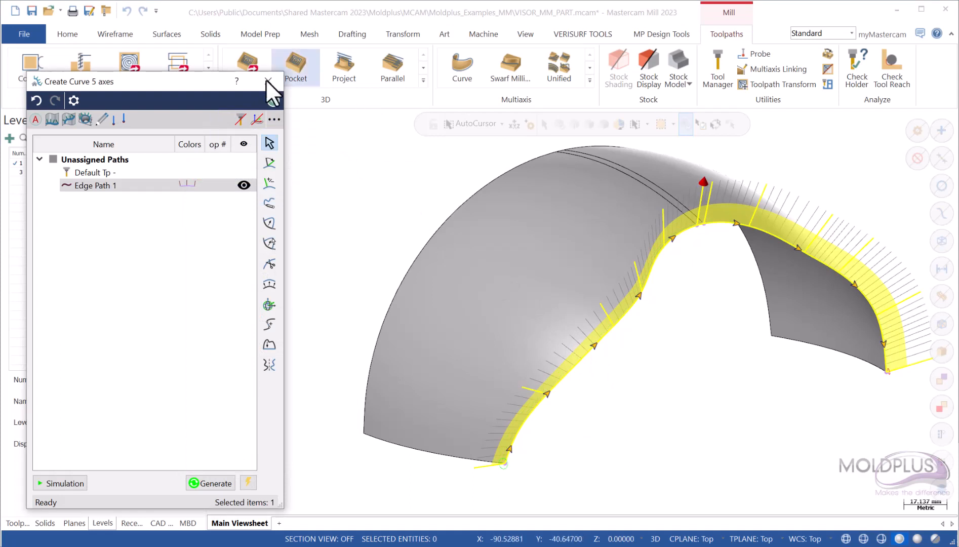
Create a closed four-sided manual path on the visor's side face, joining its corner points with straight lines.
click(101, 120)
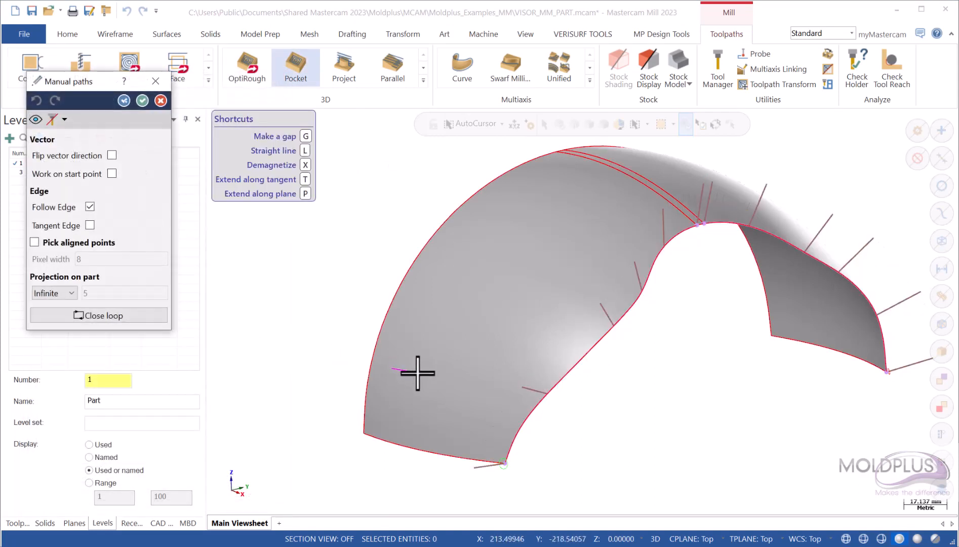
click(418, 374)
key(l)
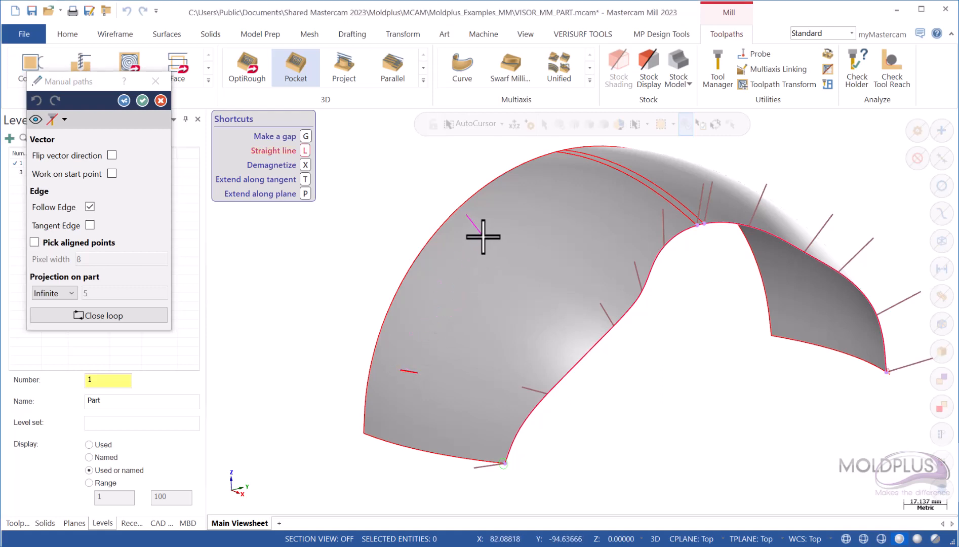
click(484, 234)
click(546, 254)
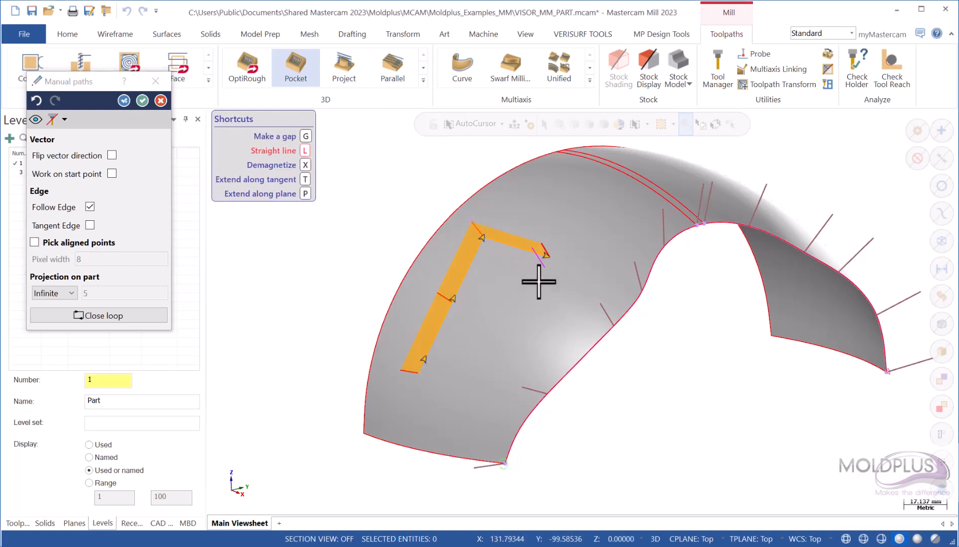
click(485, 389)
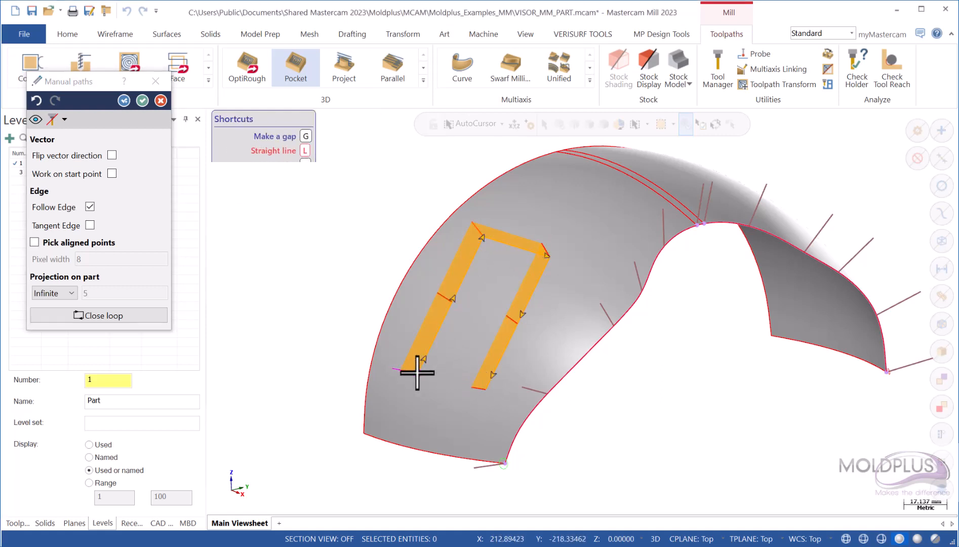
click(418, 374)
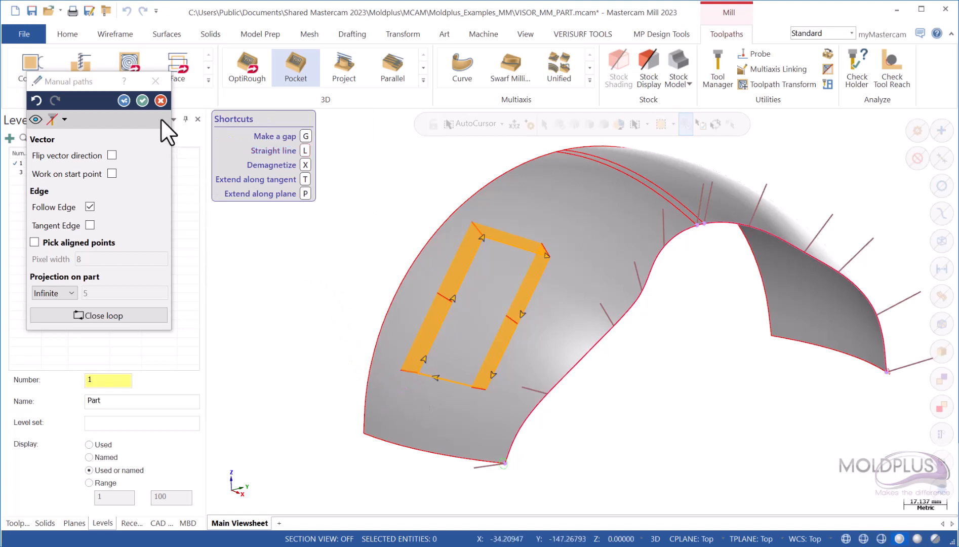
click(142, 100)
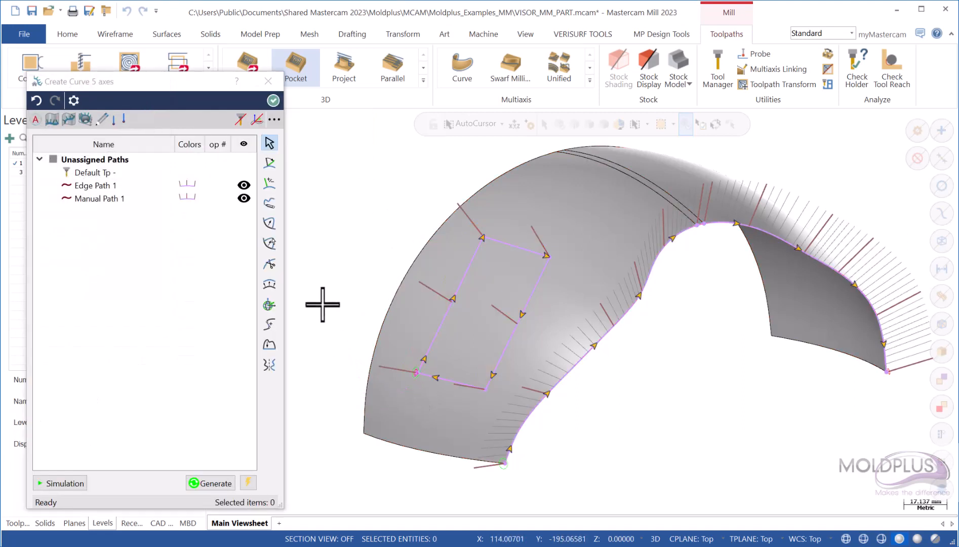
Try a -3 tangential offset of the manual path with 2 copies, toggle fishtail removal off and on, and cancel Path Offset.
click(269, 284)
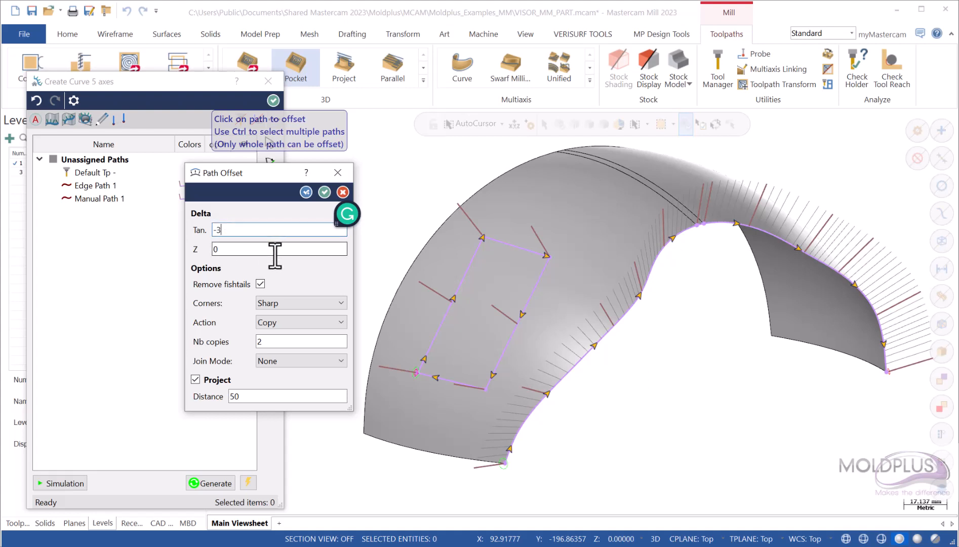
click(474, 220)
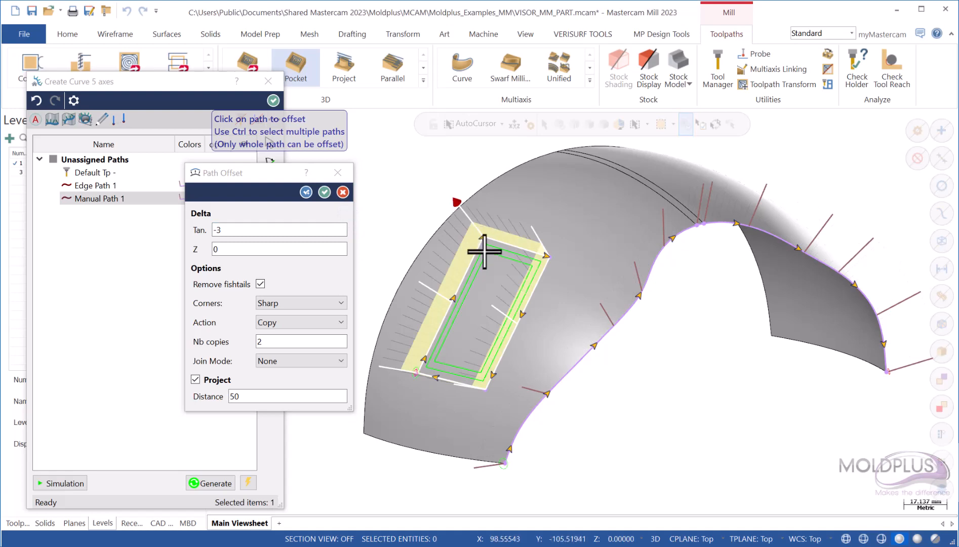
scroll(491, 269, up, 2)
scroll(492, 274, up, 1)
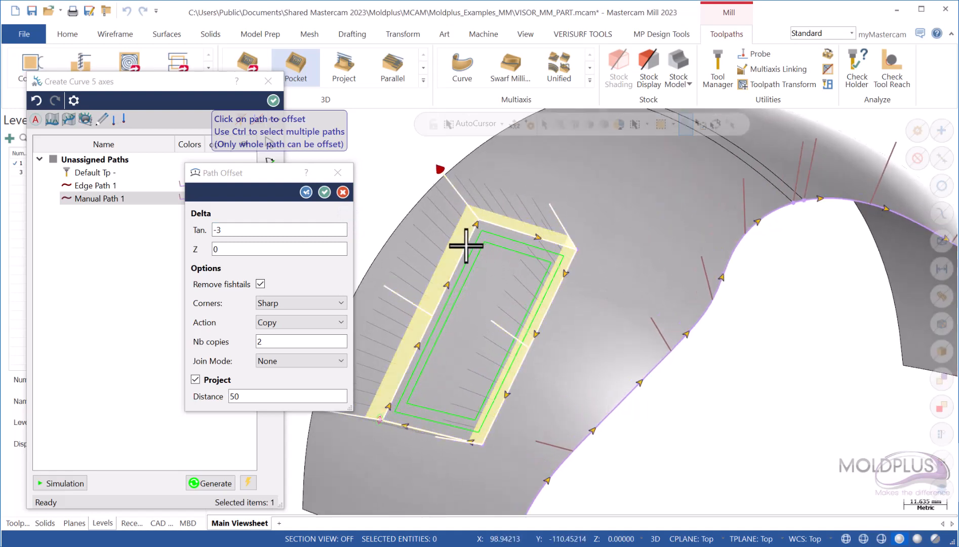
click(256, 283)
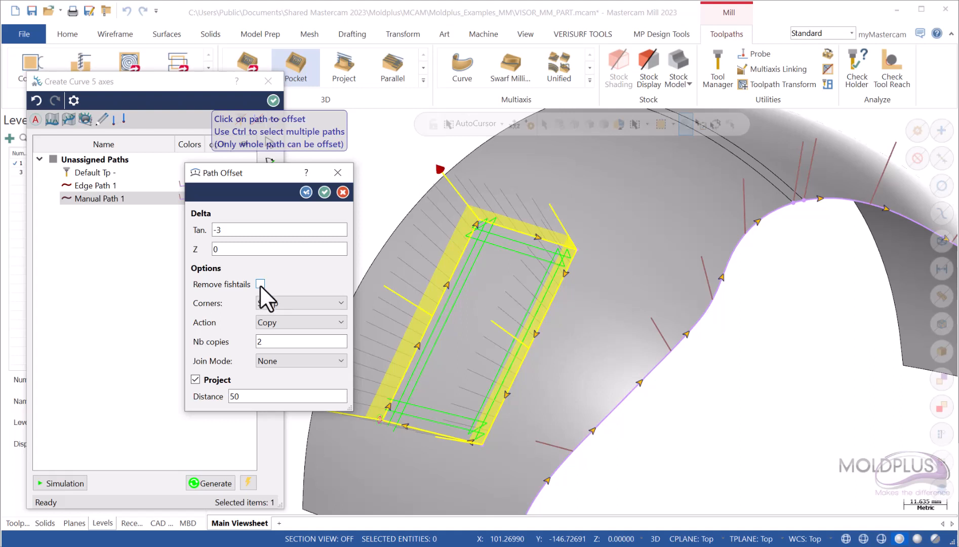
click(260, 285)
click(343, 192)
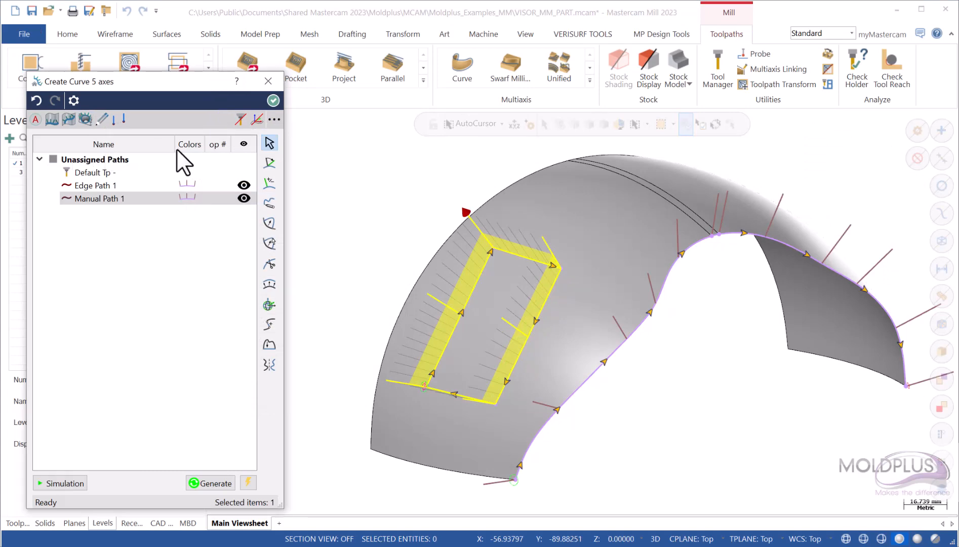
Enable the path level column in the path options and close them.
click(74, 100)
drag(293, 30, 289, 15)
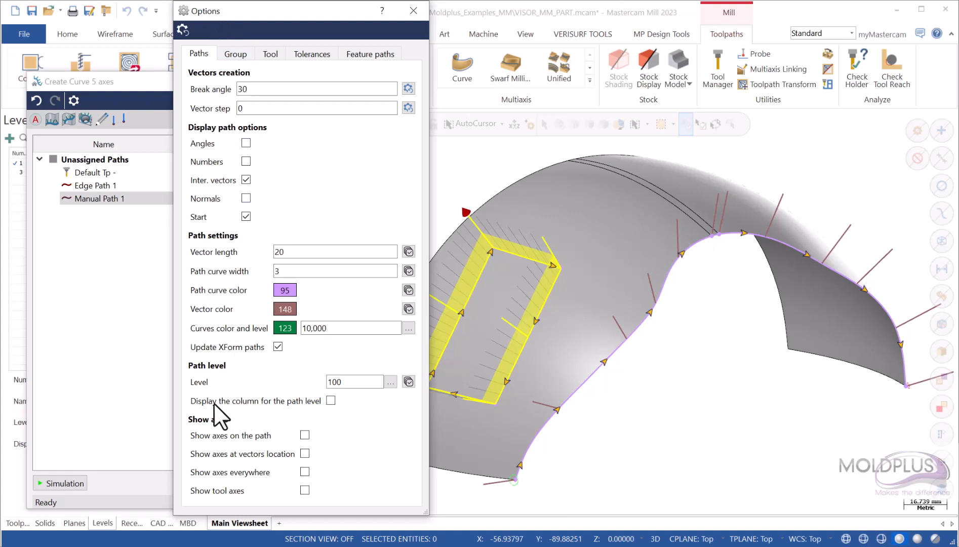
click(331, 401)
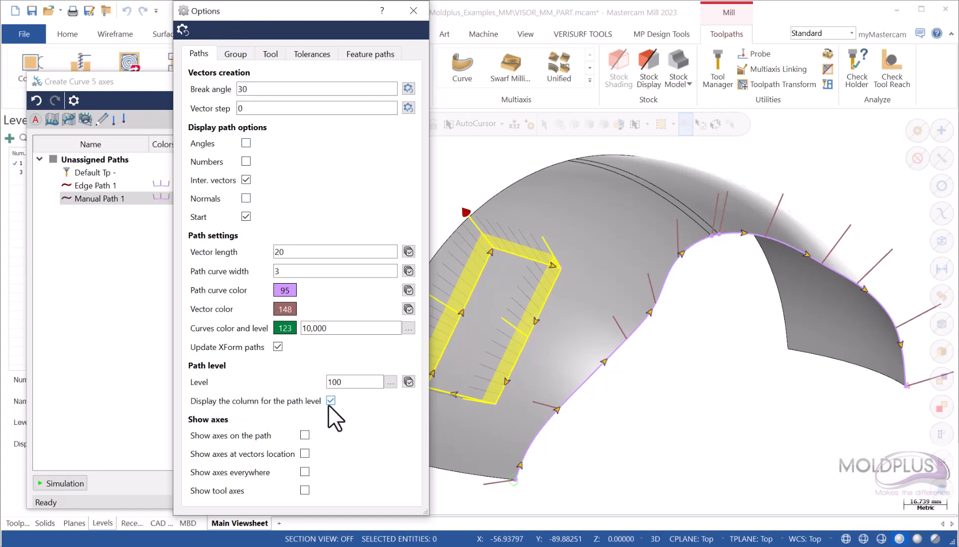
drag(334, 11, 478, 20)
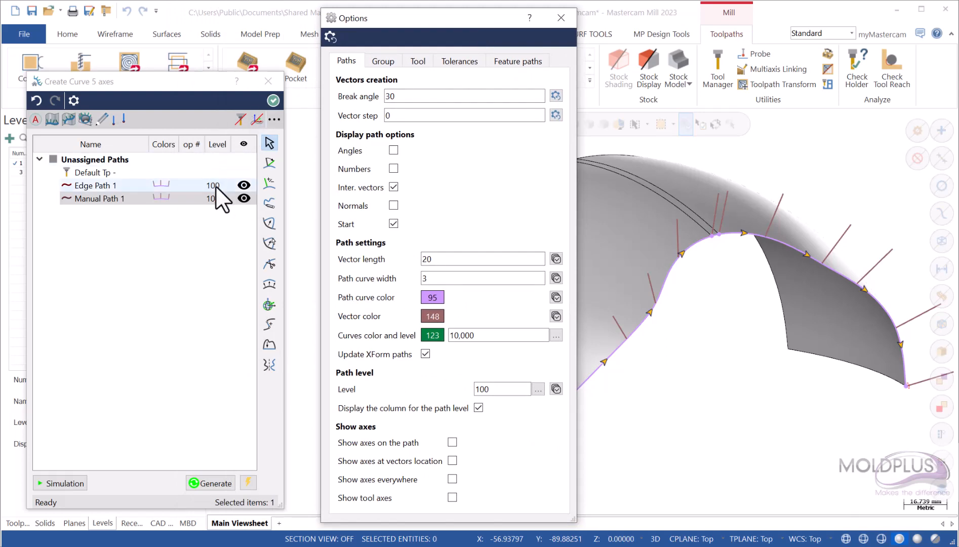
click(566, 17)
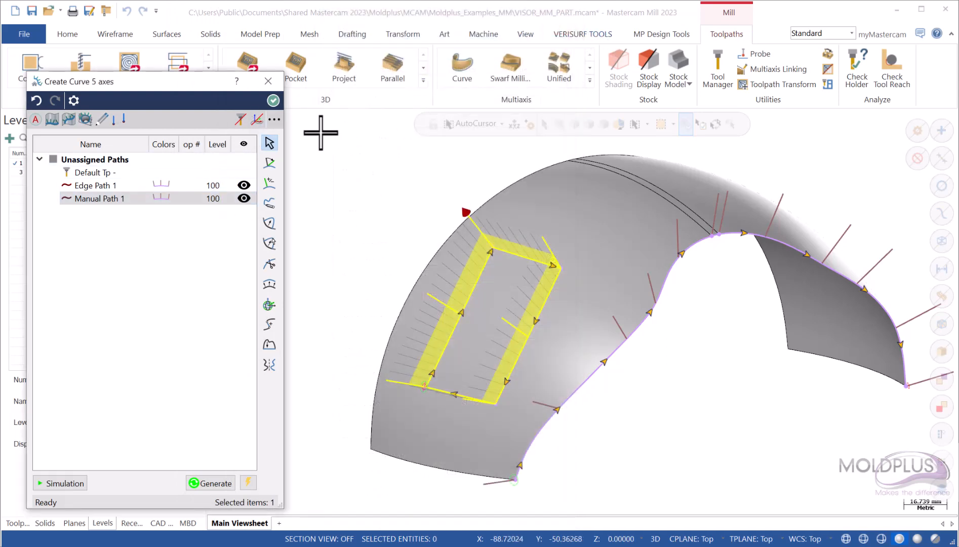
Open the vector color change for the manual path.
right_click(211, 202)
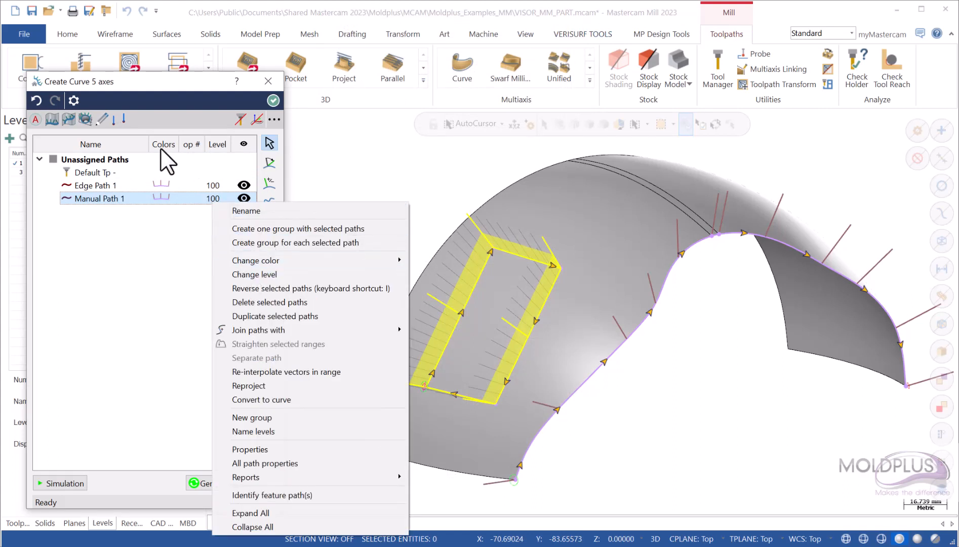
click(163, 196)
right_click(162, 196)
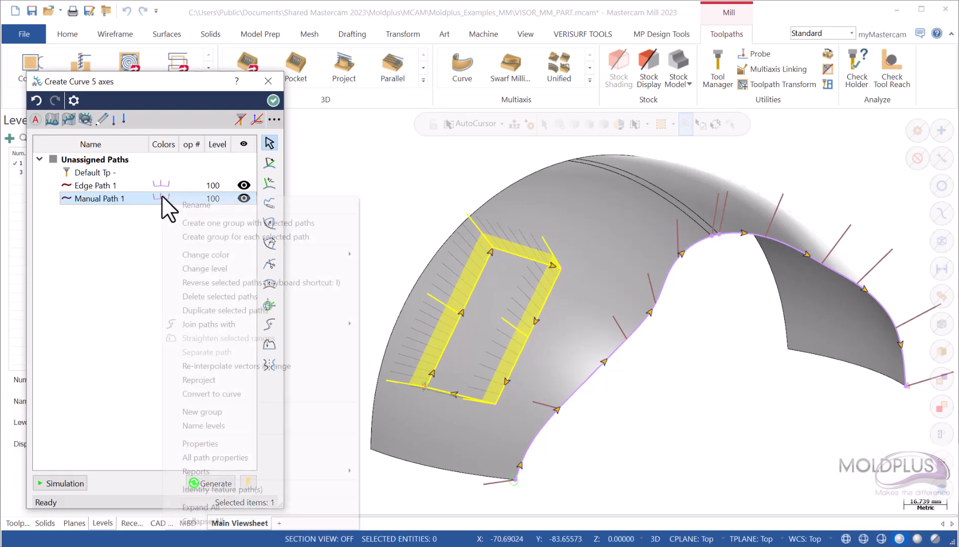
mouse_move(208, 254)
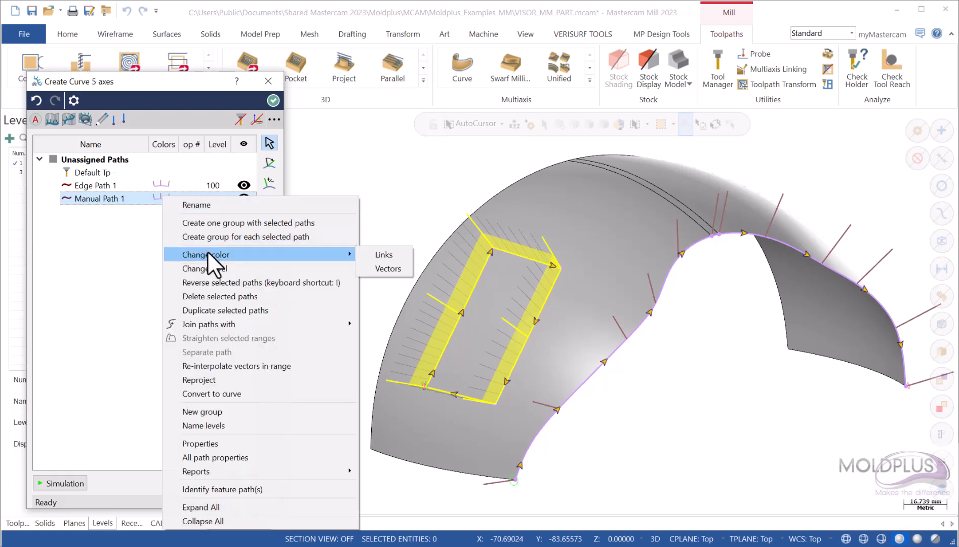
click(387, 268)
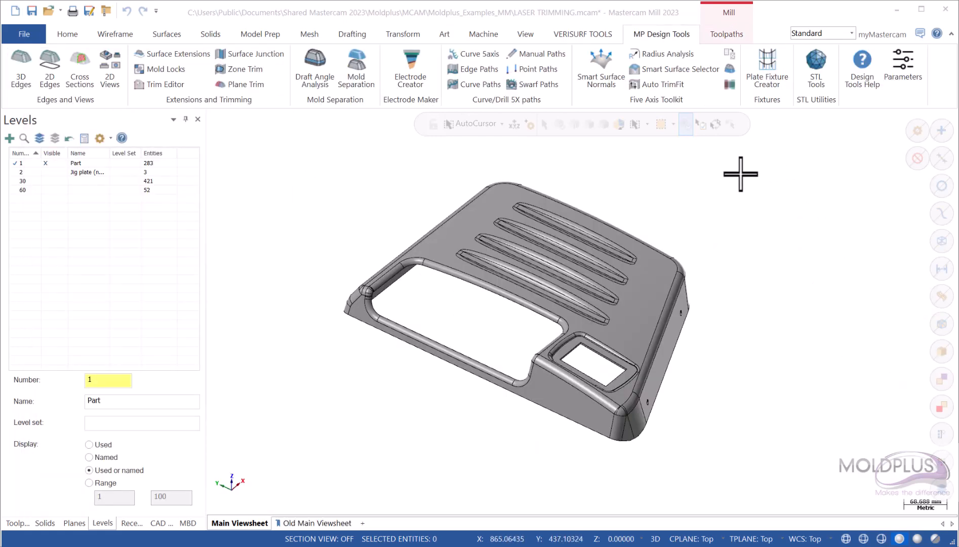
Start the Smart Surface Selector on the laser trimming part, and keep Group2 as the active face group.
click(676, 69)
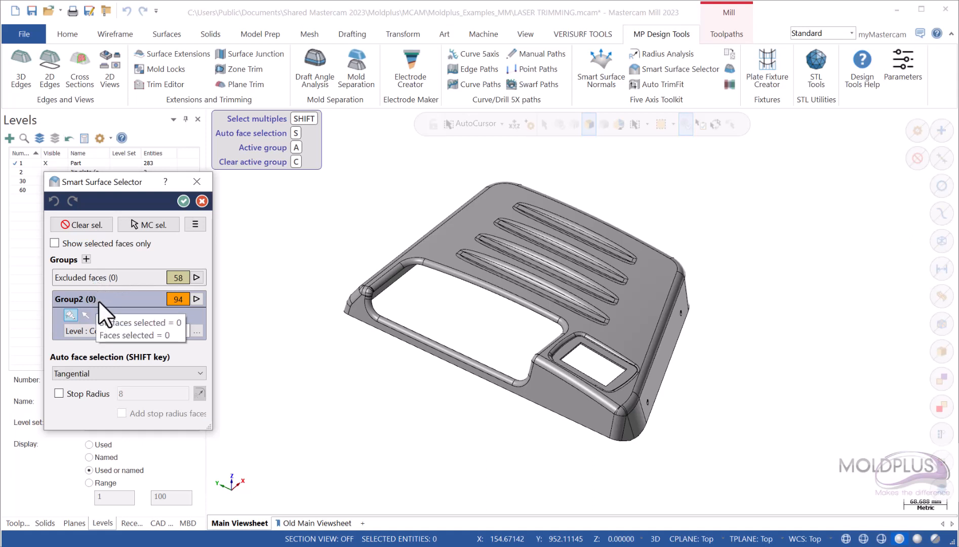
click(105, 275)
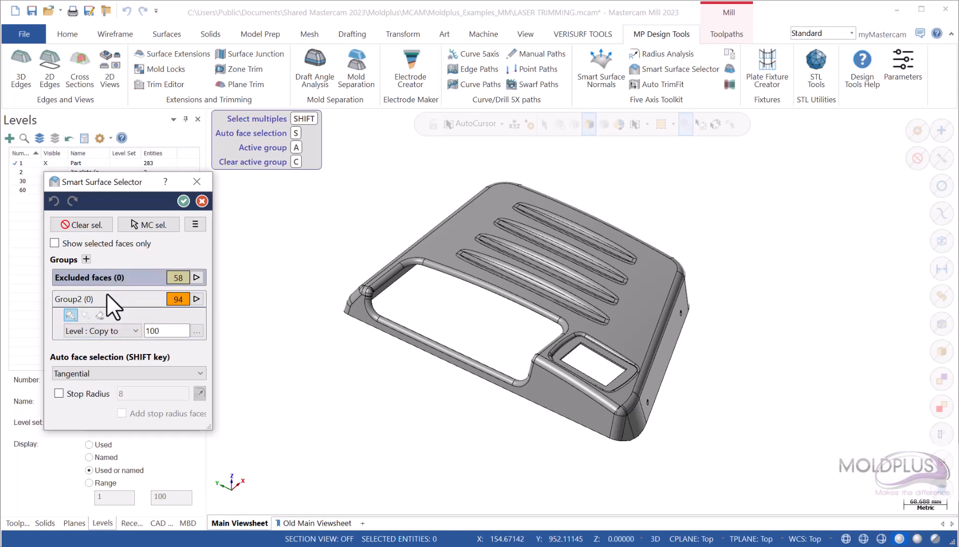
click(106, 294)
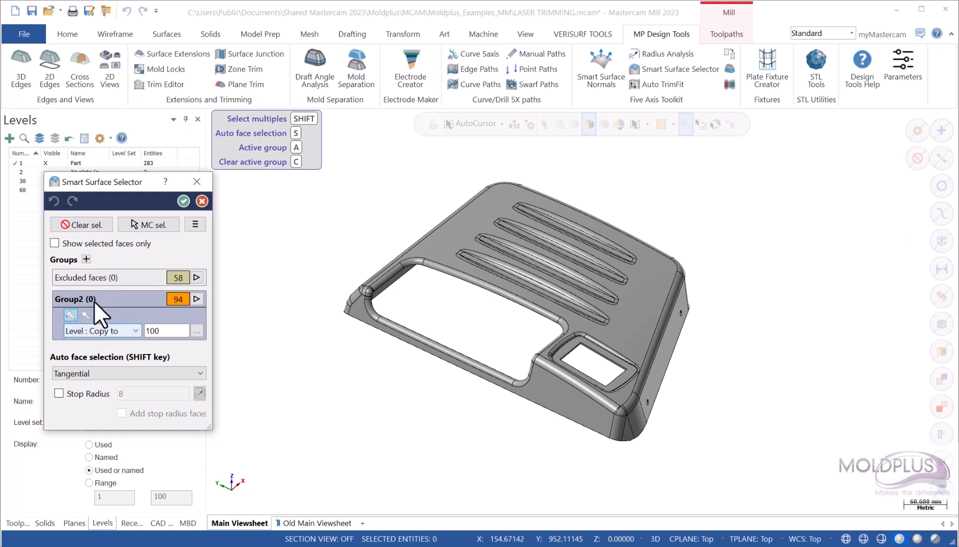
Try adding a further face group below Group2, and remove it again.
click(84, 259)
click(96, 354)
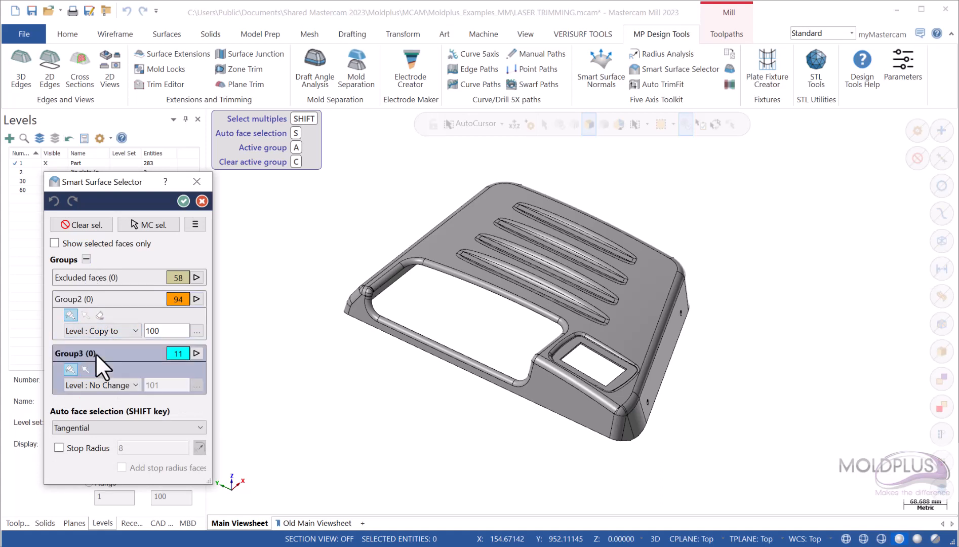
click(86, 259)
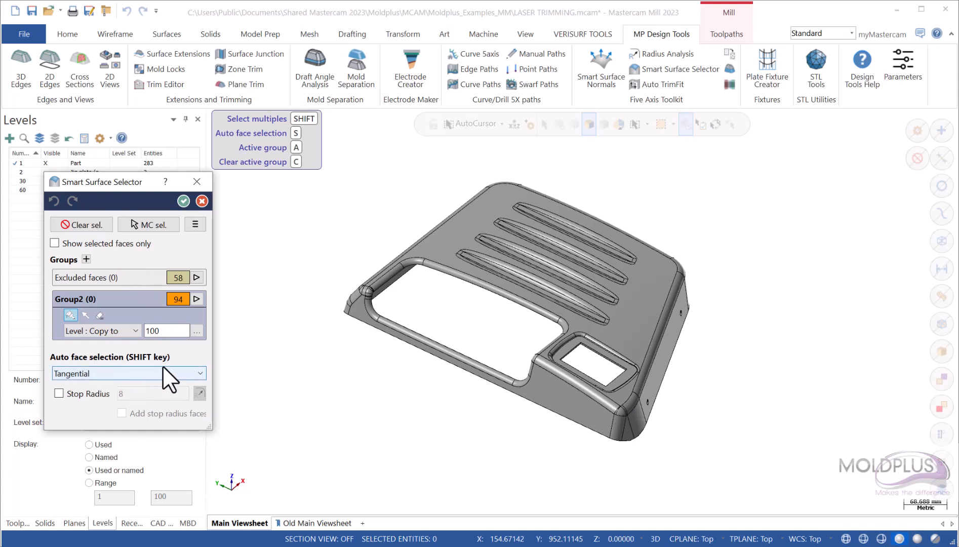
Keep the Tangential auto face selection mode and collect the faces tangent to the cover's outer skin into Group2.
click(201, 373)
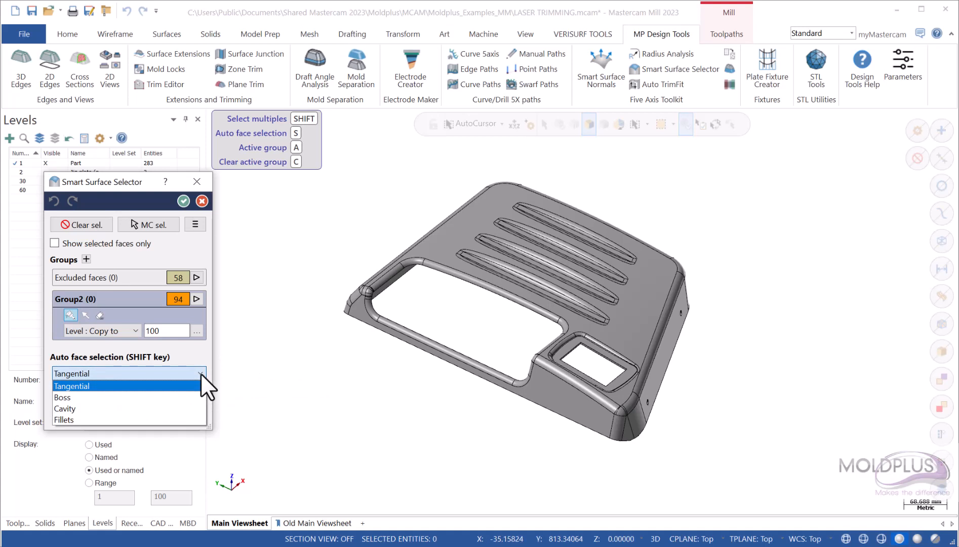
click(201, 373)
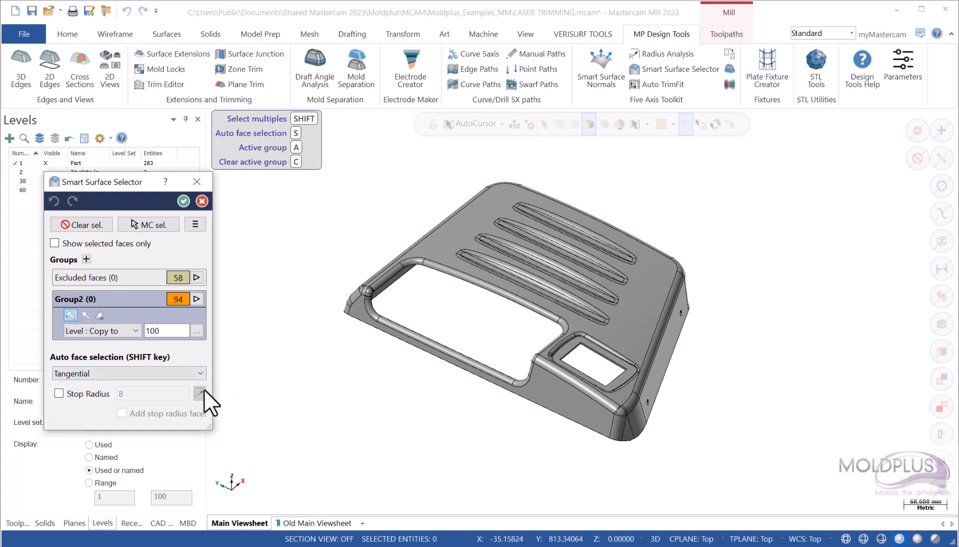
key(shift)
shift+click(445, 242)
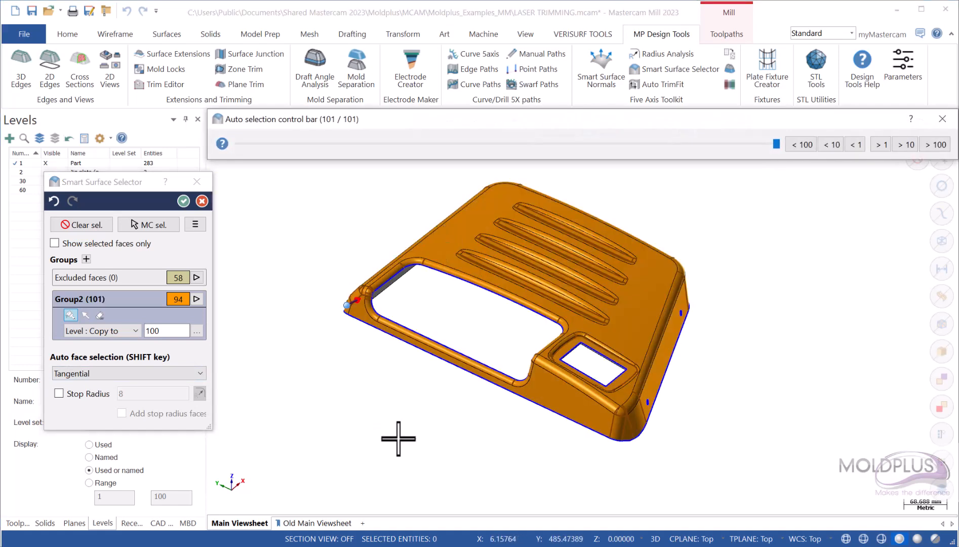
middle_drag(396, 439, 506, 455)
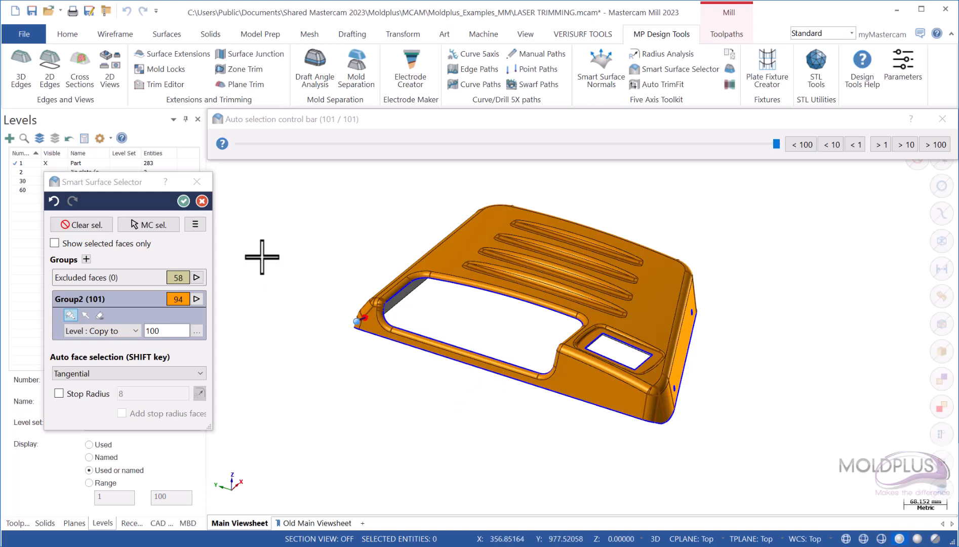
Clear the collected faces and enable a stop radius of 8, picked from the fillet along the large opening's upper edge.
mouse_move(221, 143)
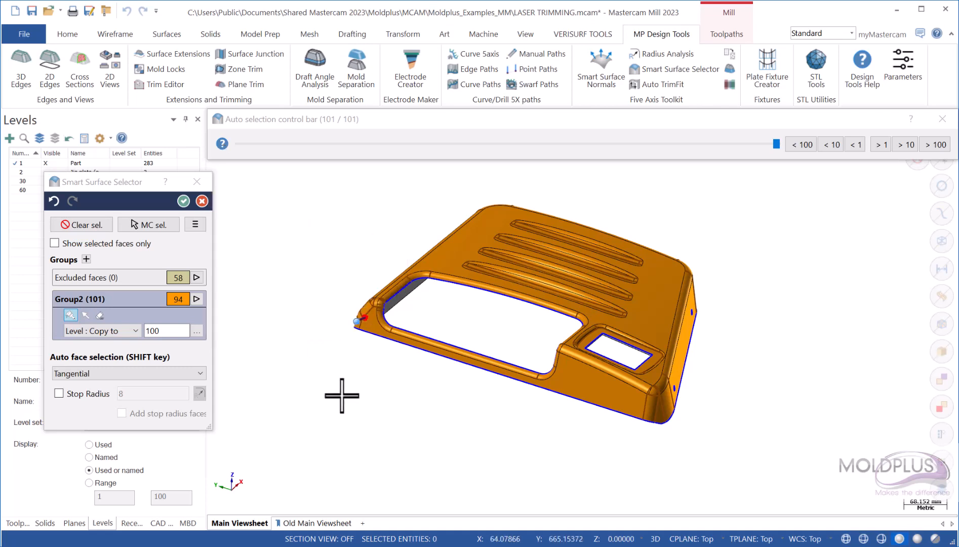
click(92, 224)
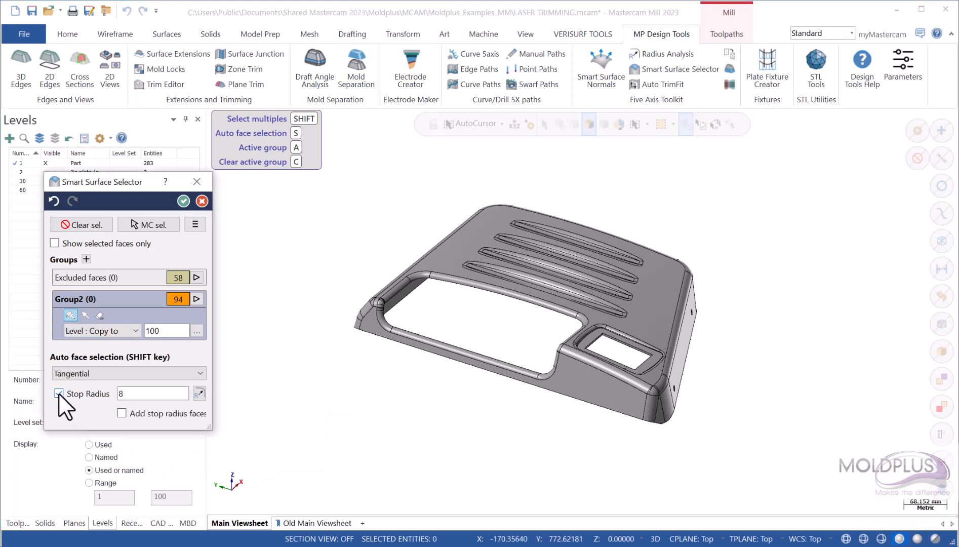
click(80, 394)
key(Tab)
text(0)
click(200, 393)
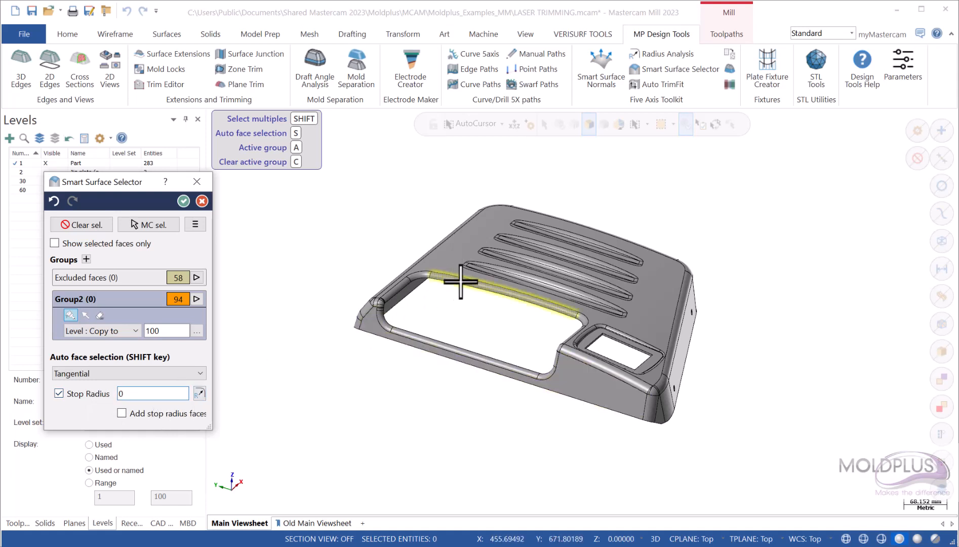
click(200, 394)
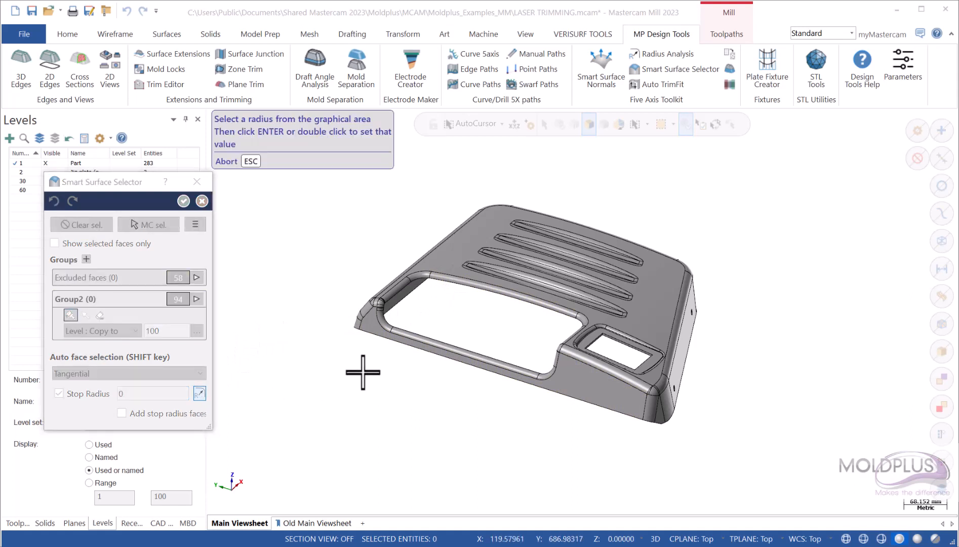
click(485, 289)
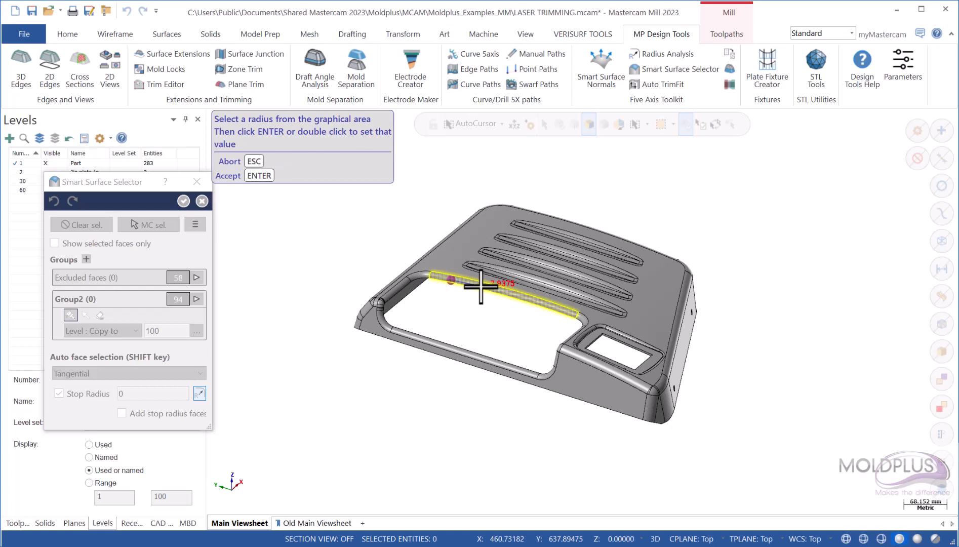
key(Return)
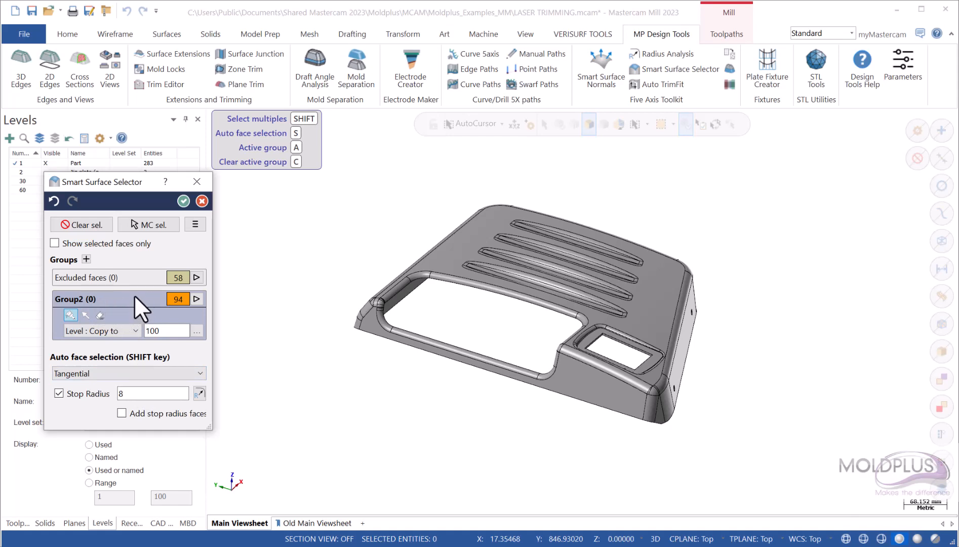
Collect the faces tangent to the cover's outer skin into Group2, bounded by the stop radius, and inspect the collected region.
key(shift)
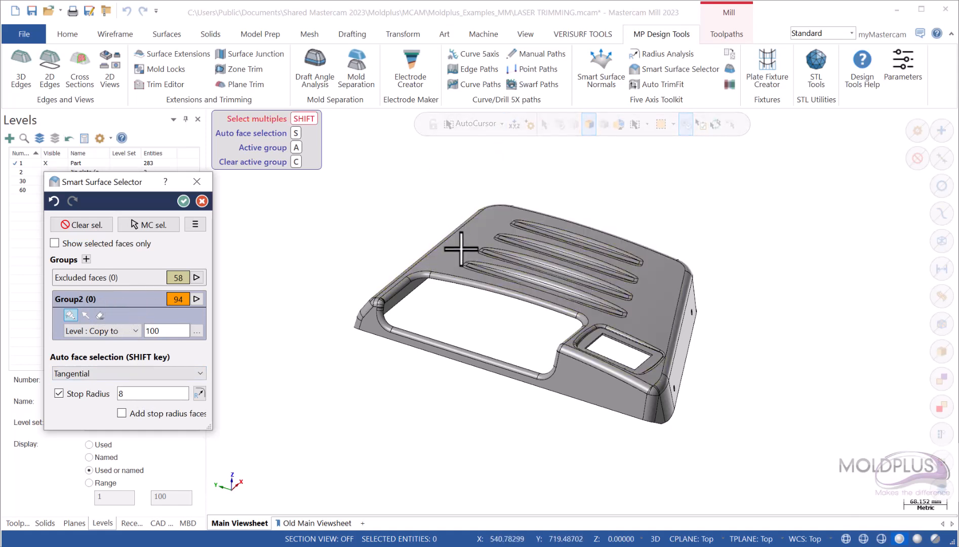
shift+click(461, 248)
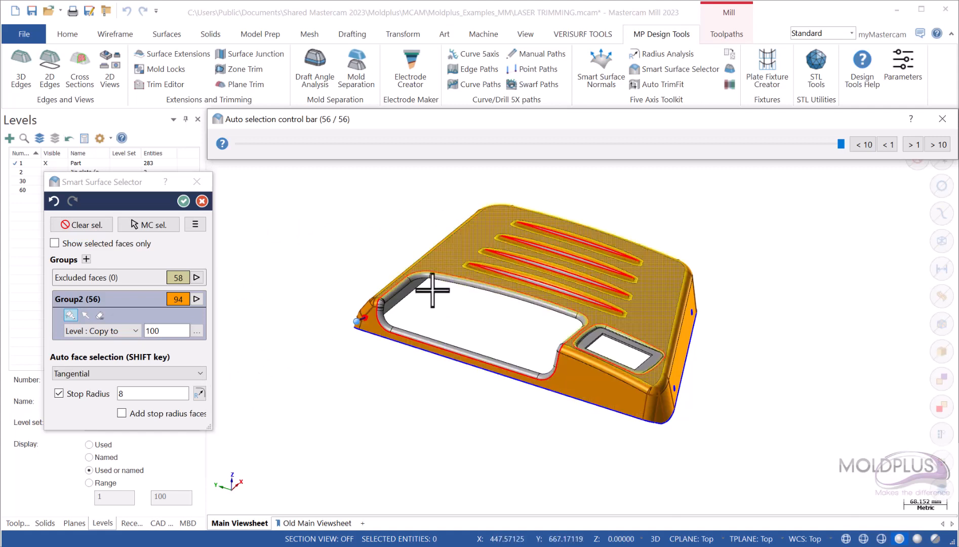
scroll(454, 299, up, 1)
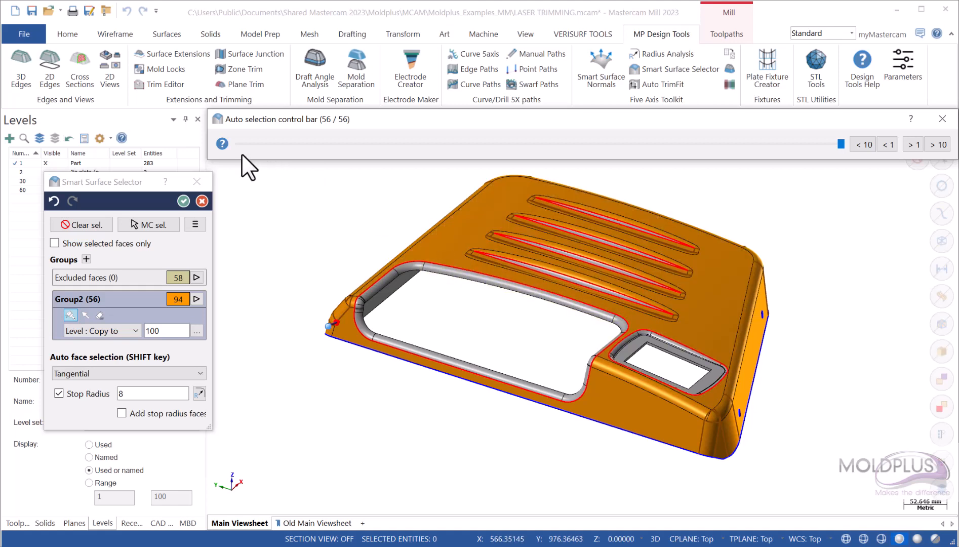
mouse_move(222, 142)
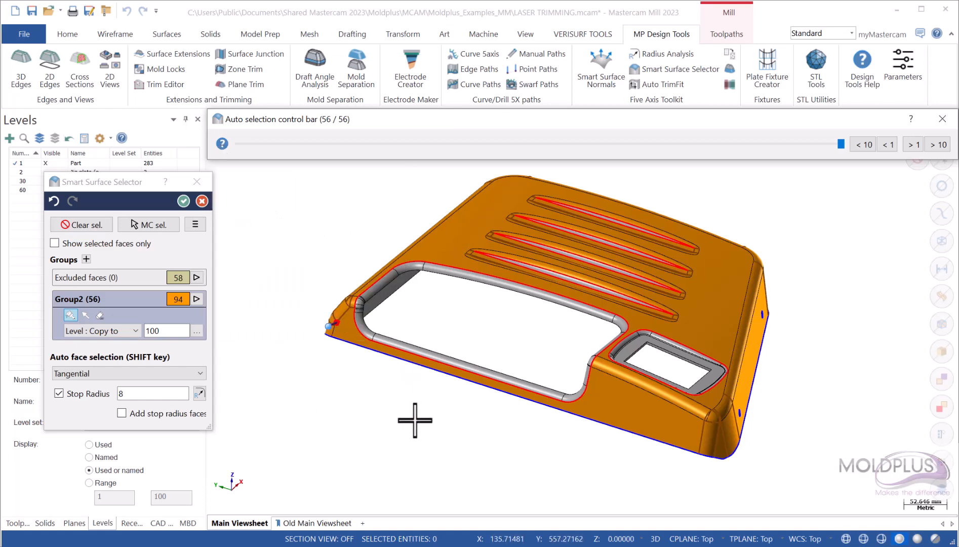
middle_drag(414, 413, 445, 432)
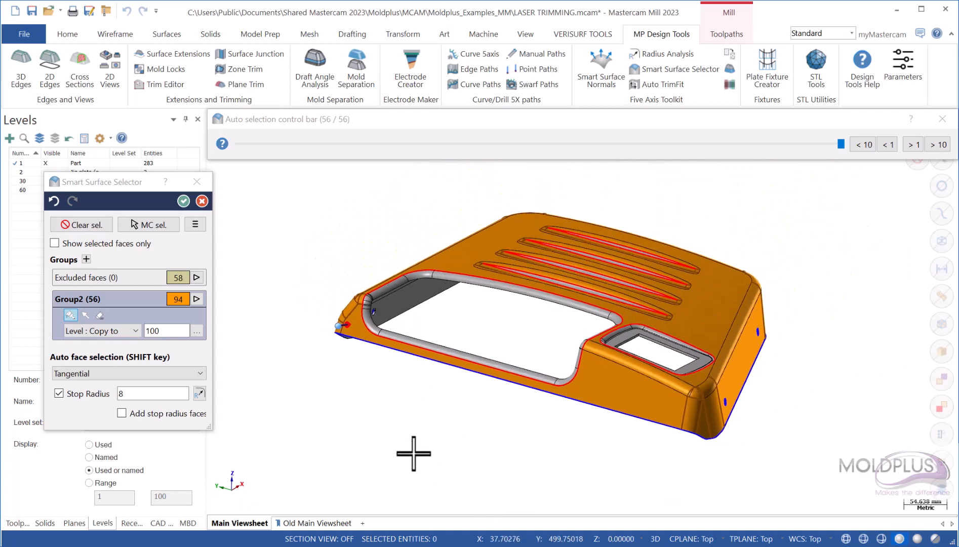
Apply the selection to copy the Group2 faces to level 100, and check them by switching that level's visibility off and on.
click(195, 224)
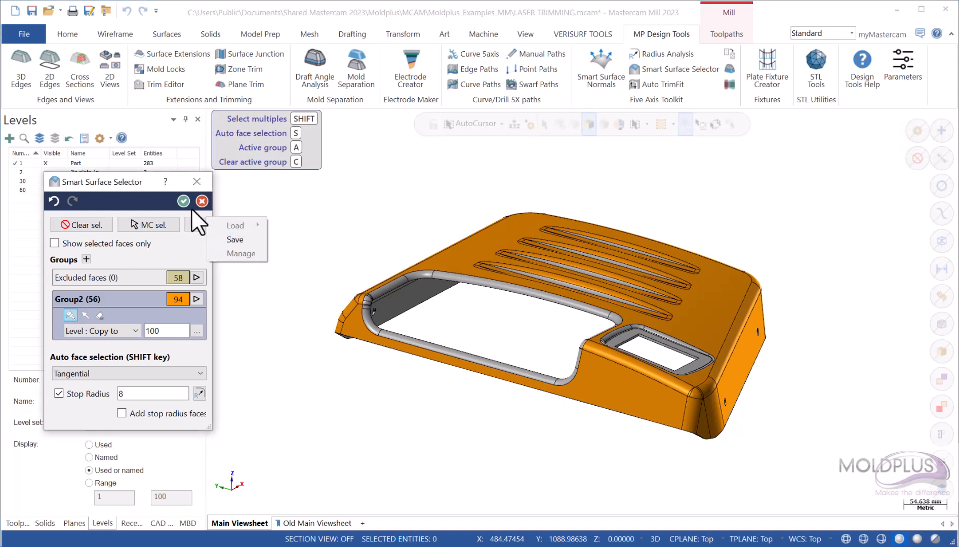
click(184, 202)
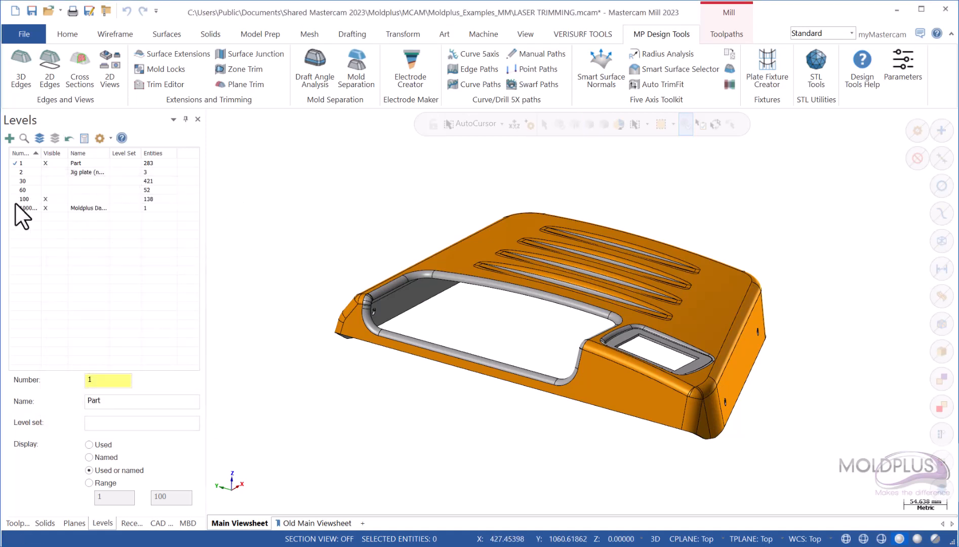
click(51, 198)
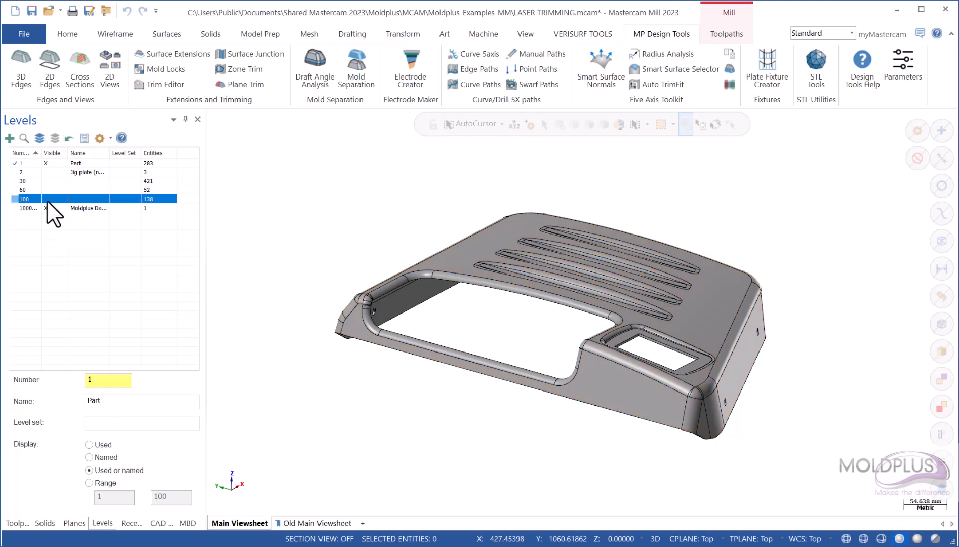
click(46, 198)
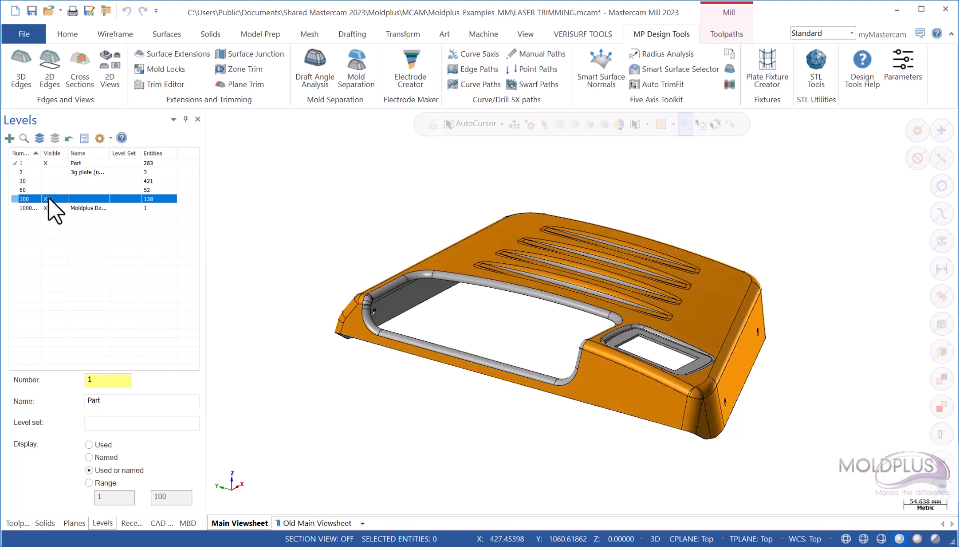
Restart the Smart Surface Selector with the stop radius turned off, and hide level 100.
click(671, 68)
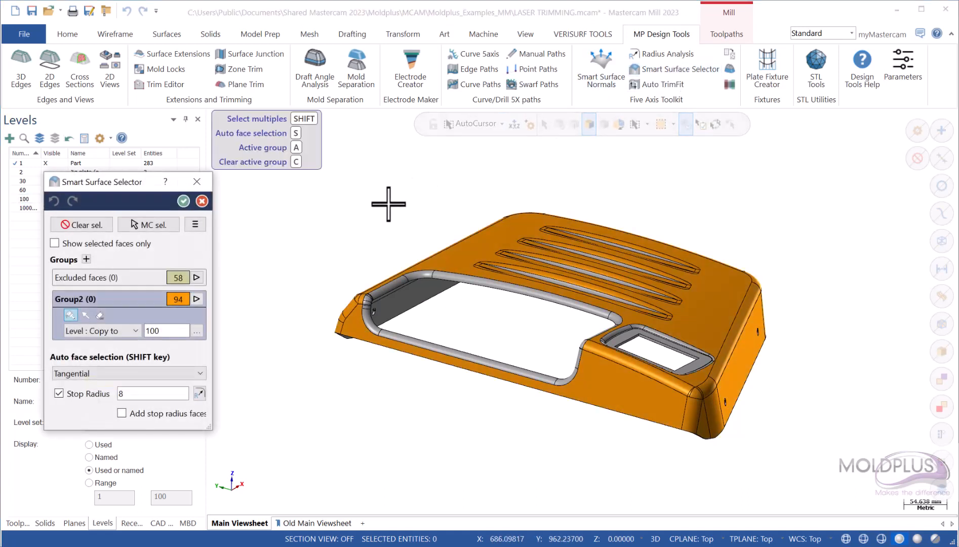
click(135, 331)
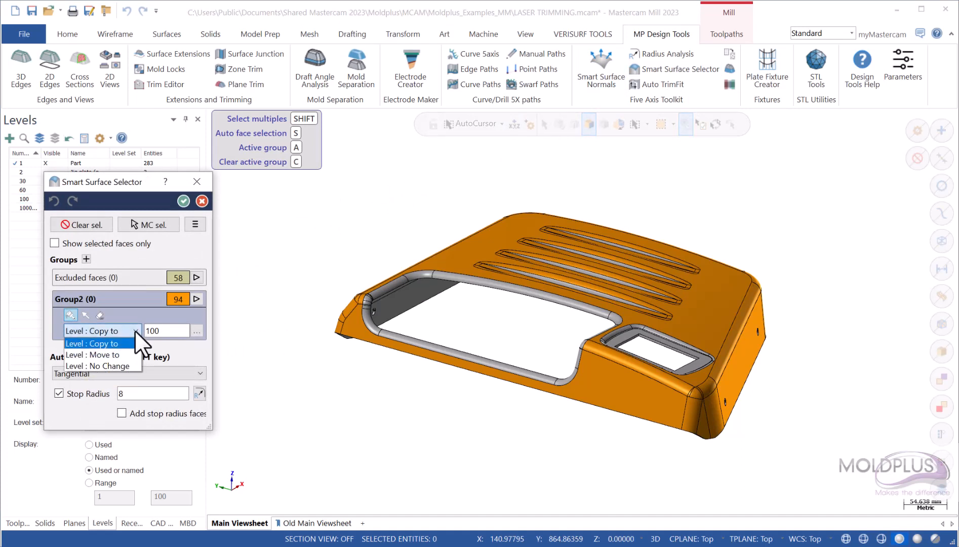
click(135, 330)
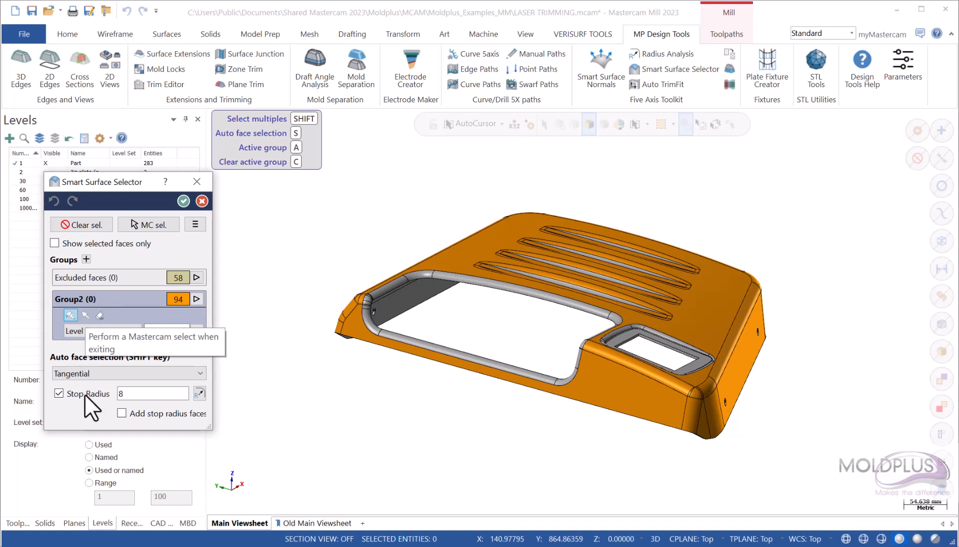
click(57, 393)
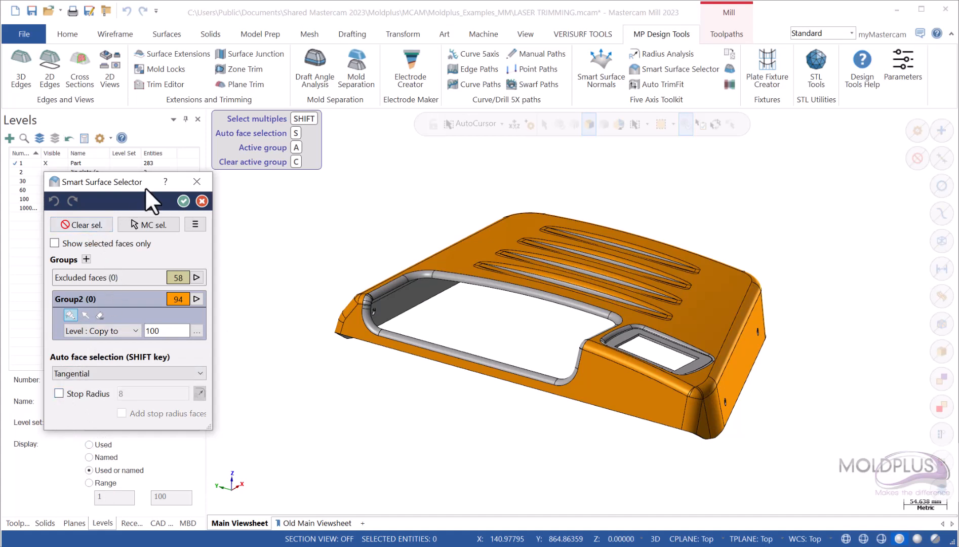
mouse_move(145, 186)
mouse_down()
mouse_move(199, 205)
mouse_move(147, 193)
mouse_up()
click(45, 199)
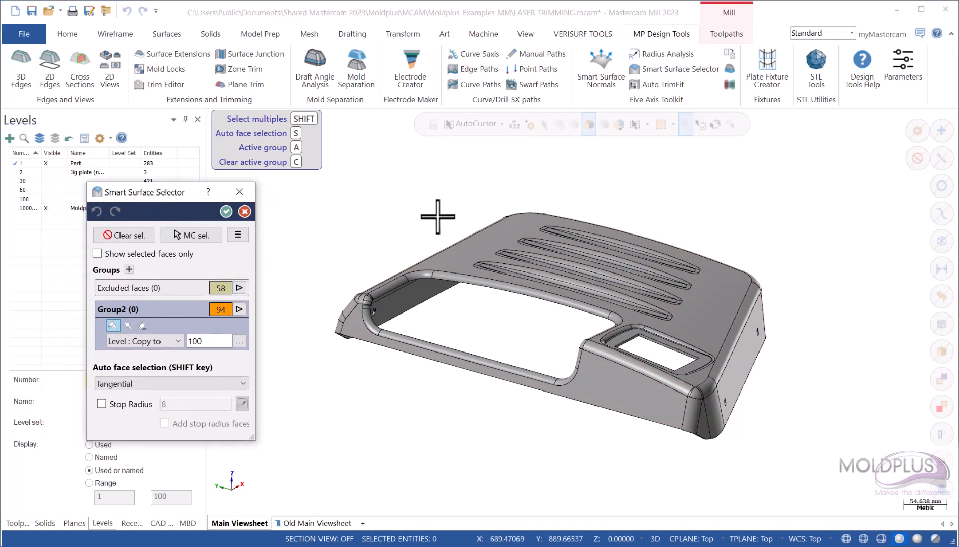
Collect all faces tangent to the cover's outer skin into Group2 and set the group's copy level to 105.
shift+click(453, 253)
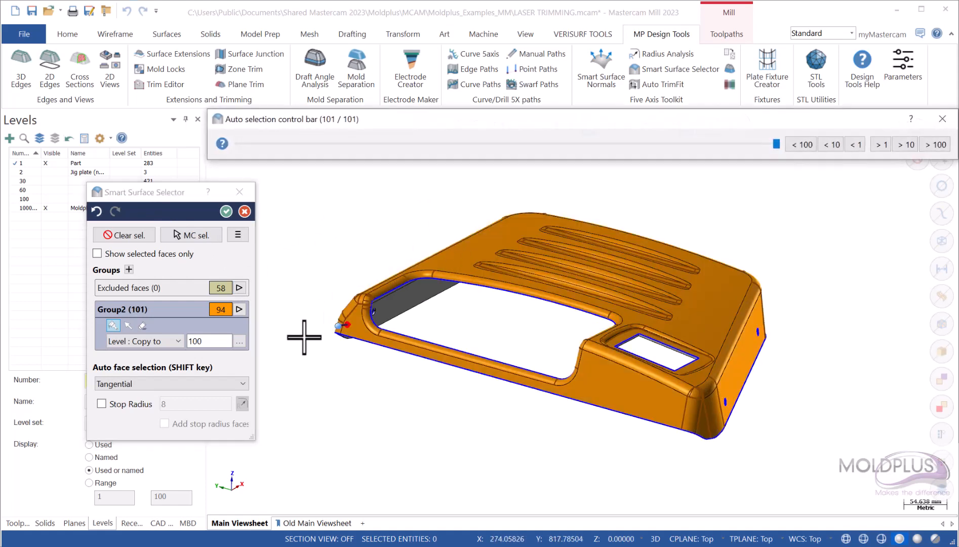
click(223, 345)
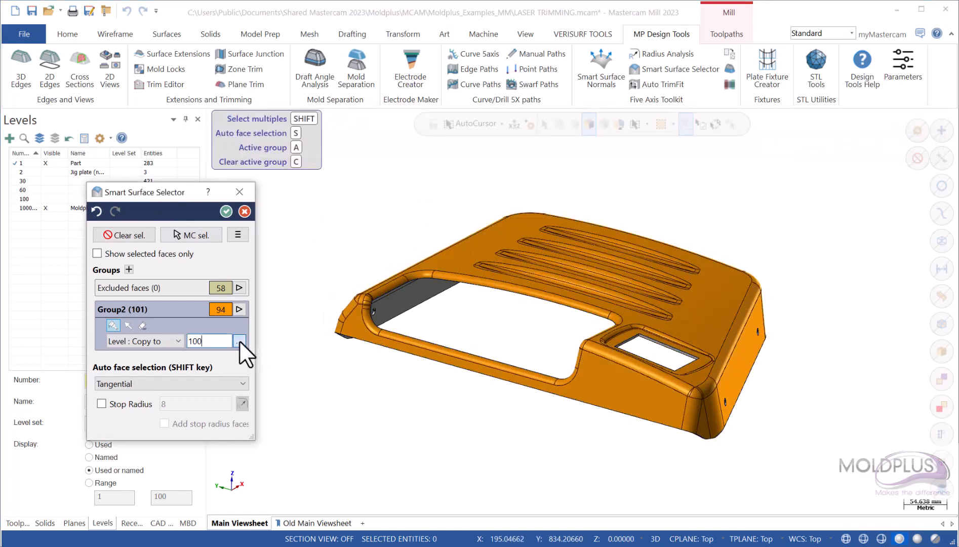
click(240, 341)
click(106, 309)
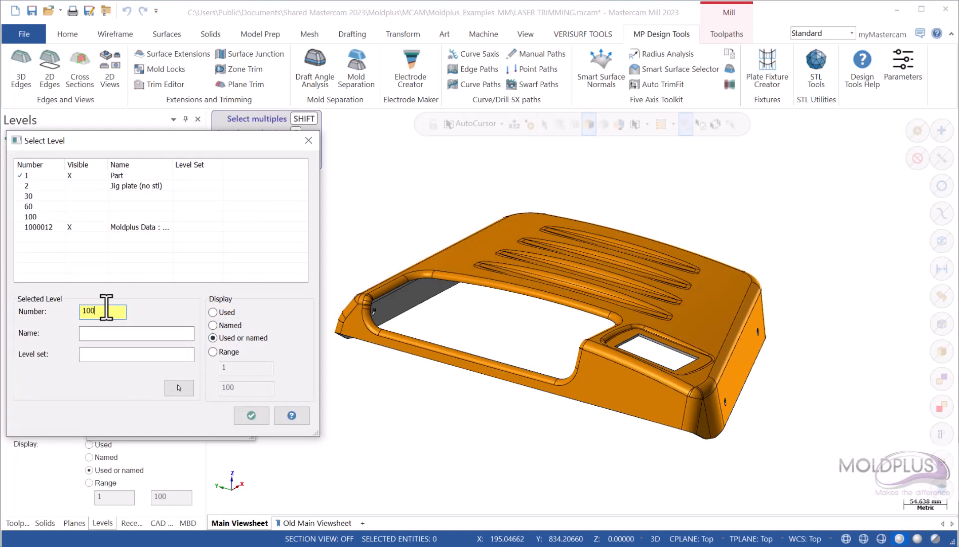
key(BackSpace)
text(5)
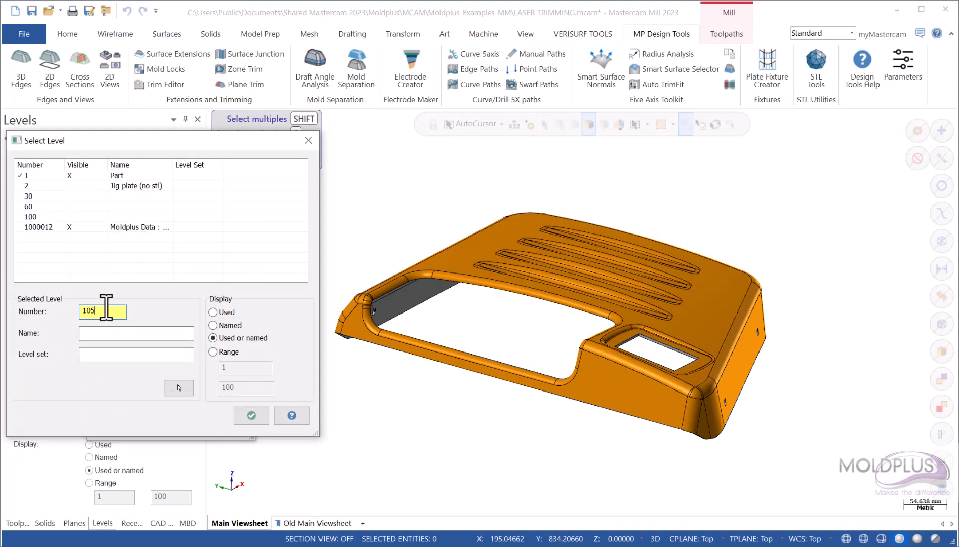
click(251, 416)
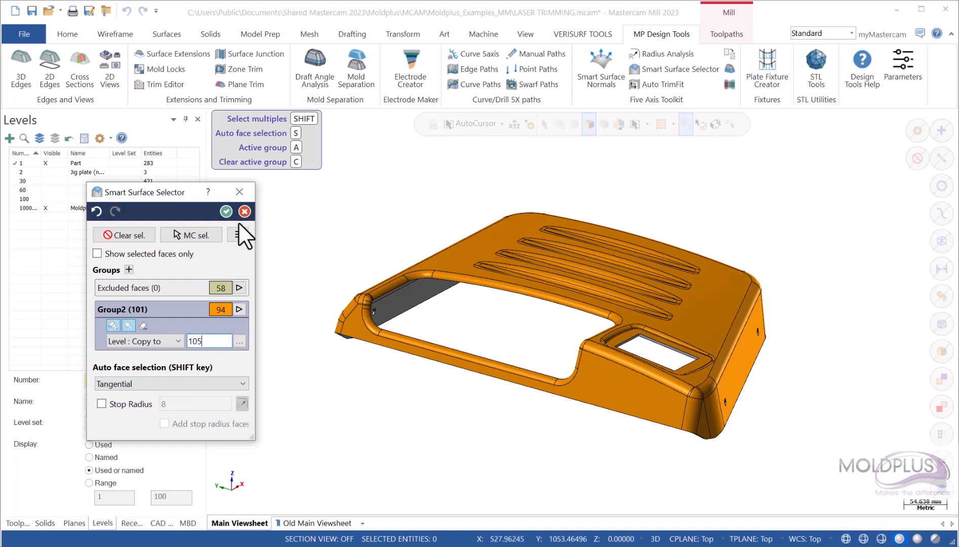
Give Group2 the magenta color 172, copy its faces to level 105, and release the face selection left on exit.
click(219, 310)
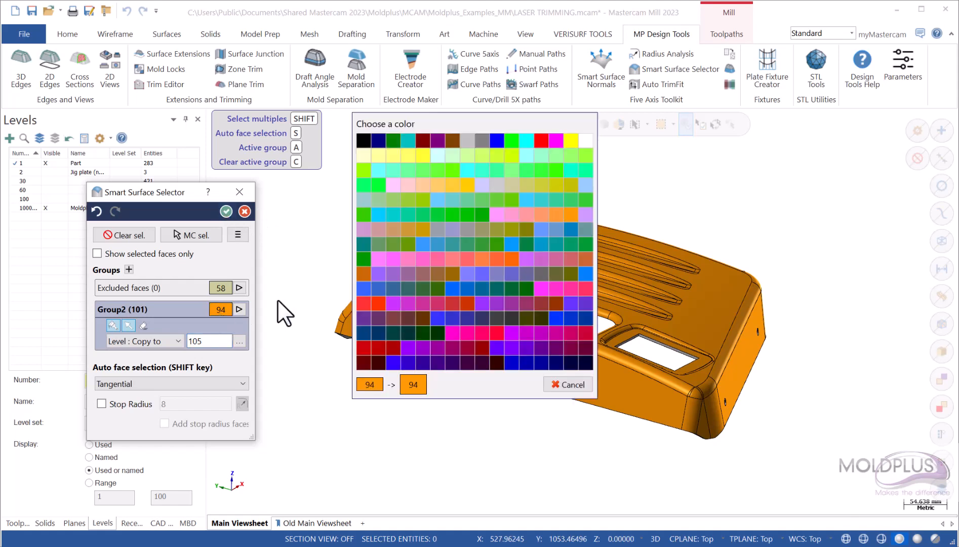
click(543, 287)
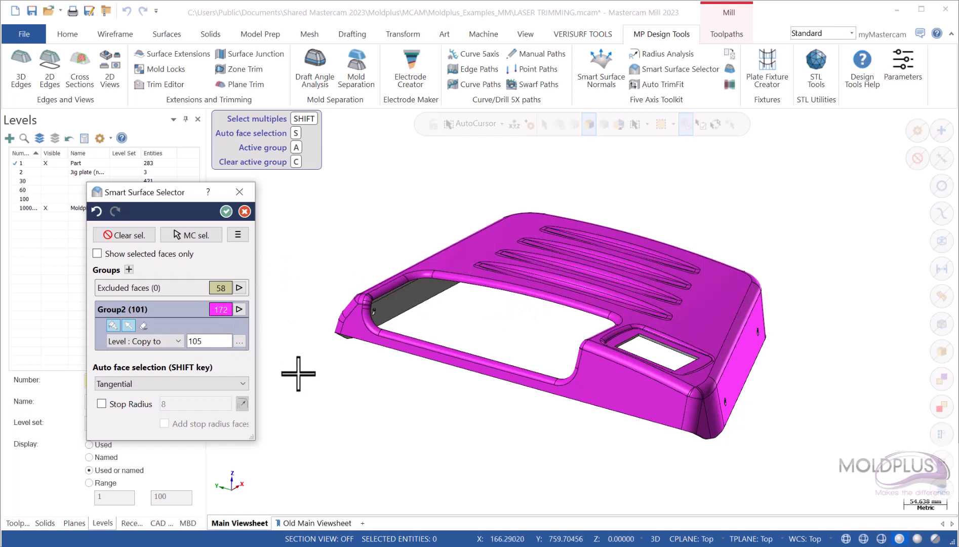
click(226, 211)
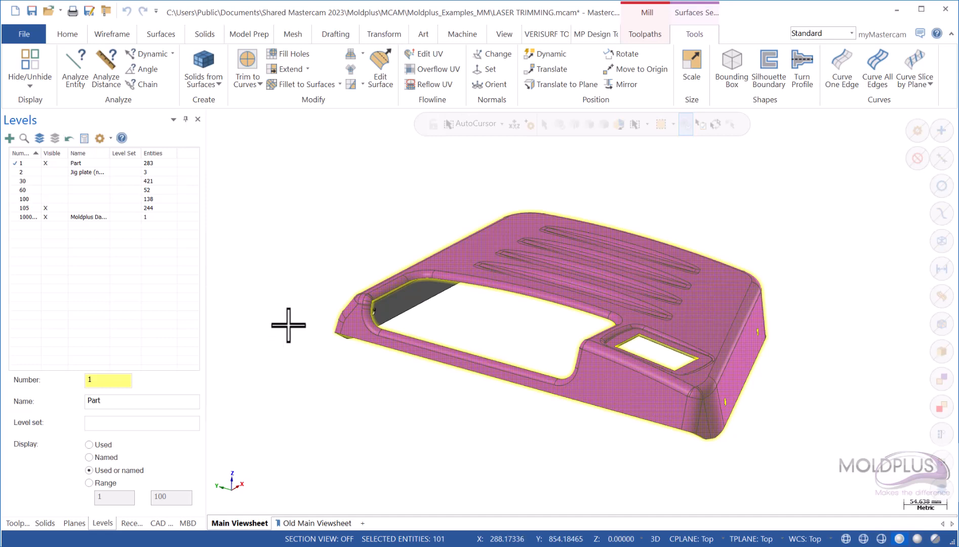
key(Escape)
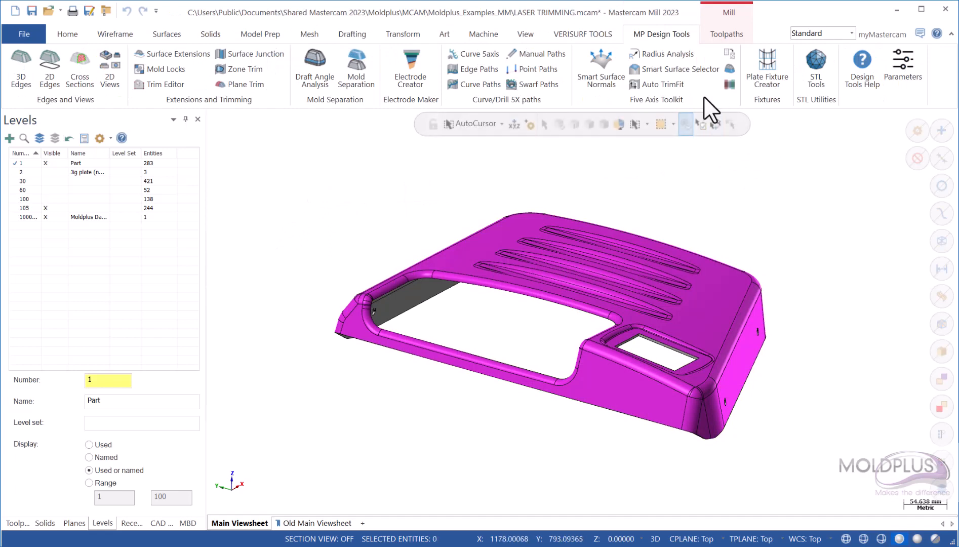
click(672, 67)
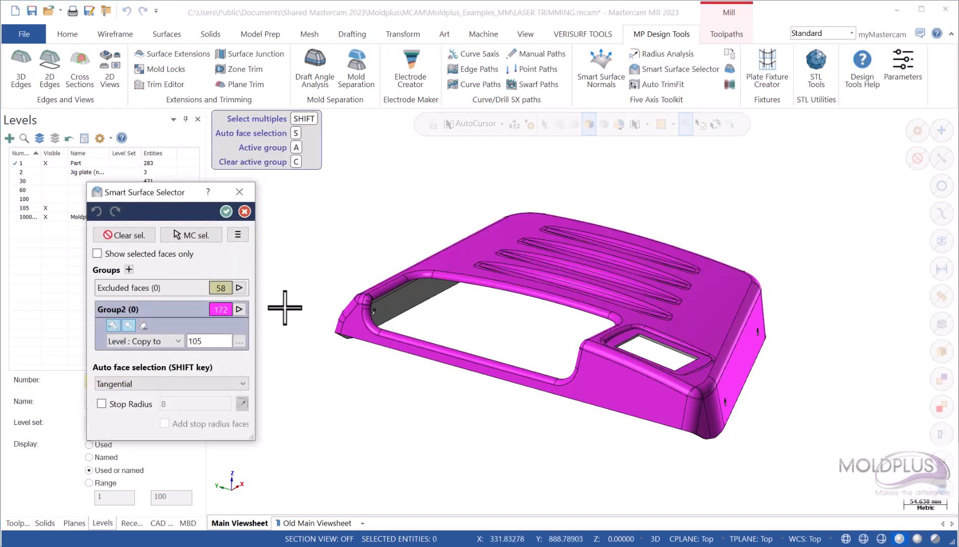
scroll(572, 396, down, 1)
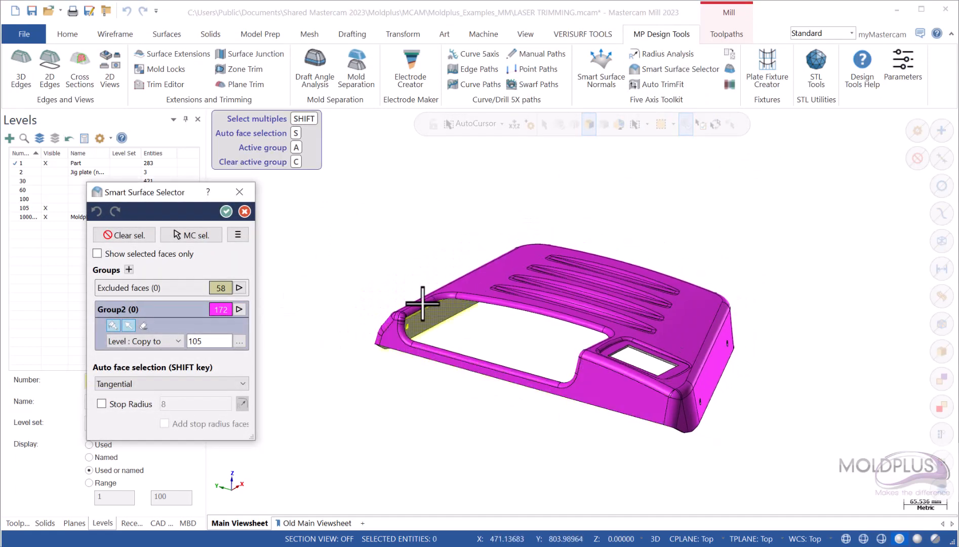
click(245, 211)
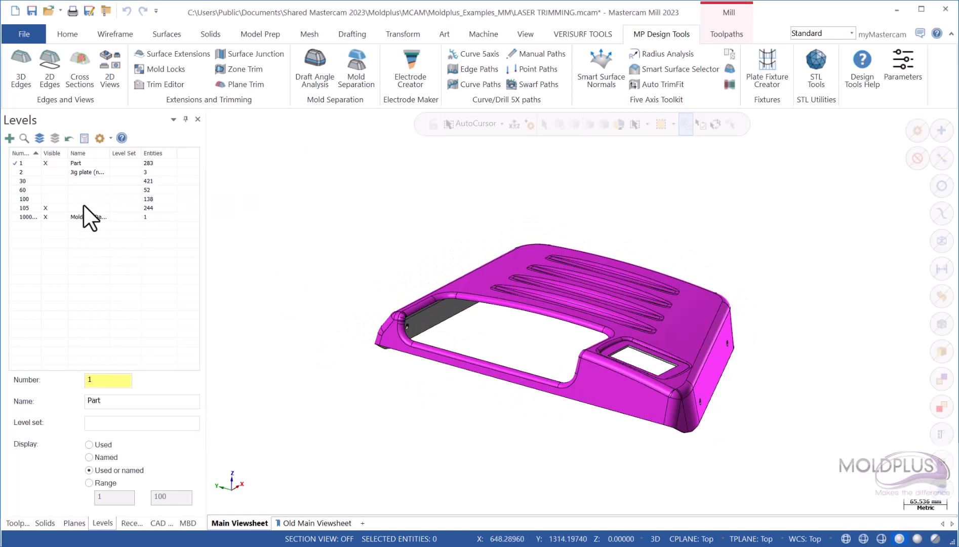
Hide level 105, restart the Smart Surface Selector and preview the saved selections available for loading.
click(45, 207)
click(656, 67)
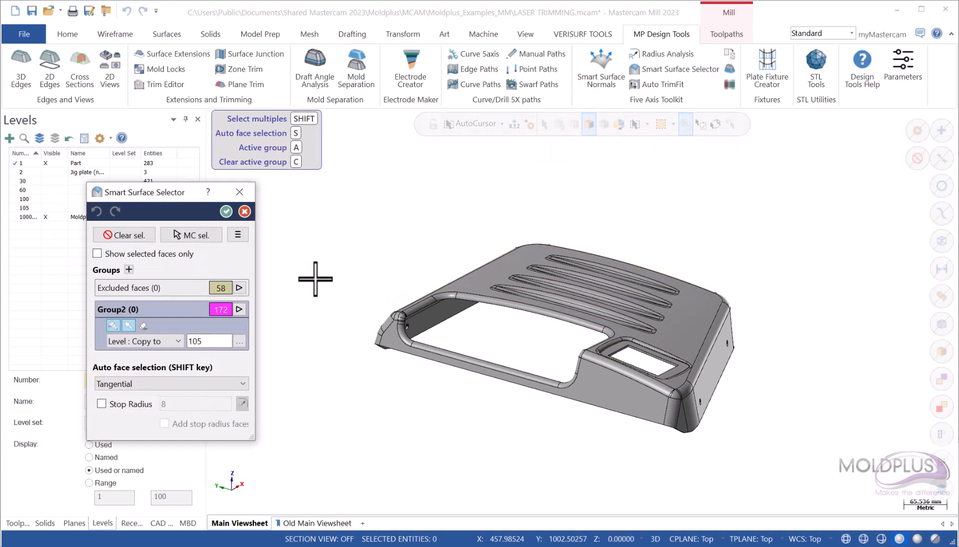
click(240, 236)
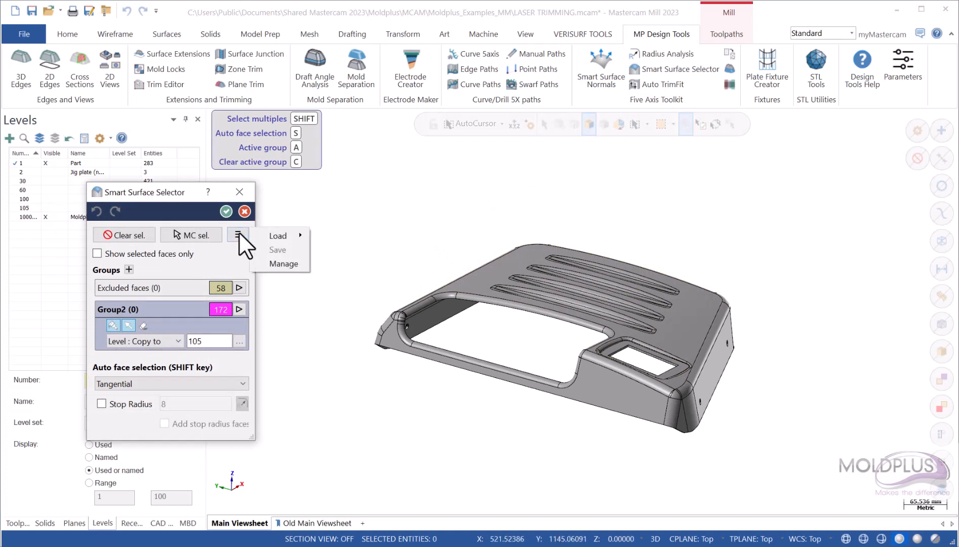
mouse_move(275, 235)
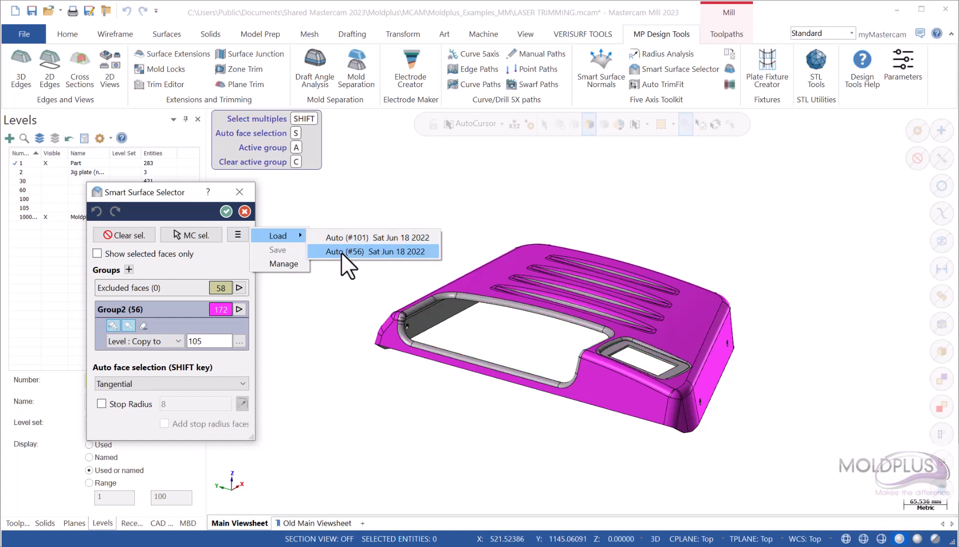
Preview Auto (#101) and Auto (#56) in the list of saved selections, bring up the options for Auto (#56), and close the list.
click(276, 264)
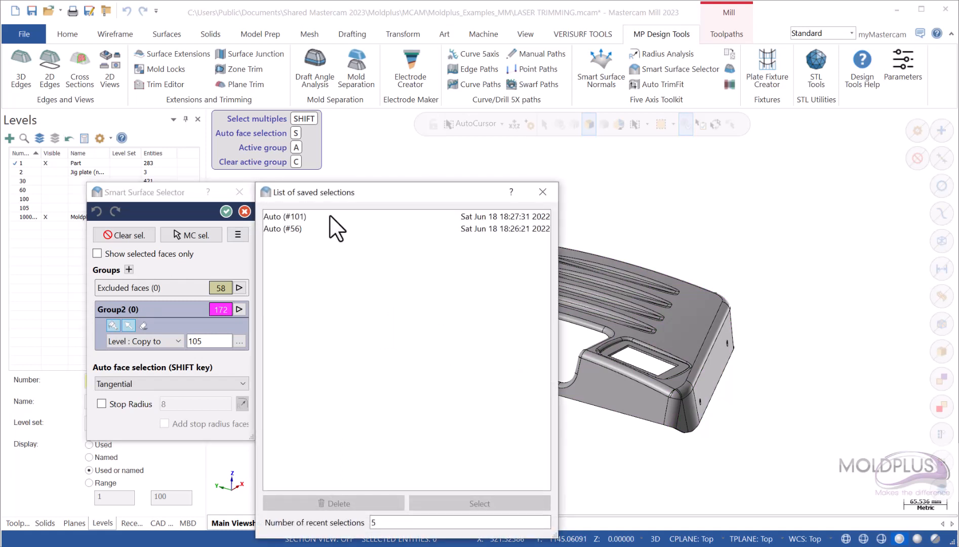
drag(341, 194, 336, 168)
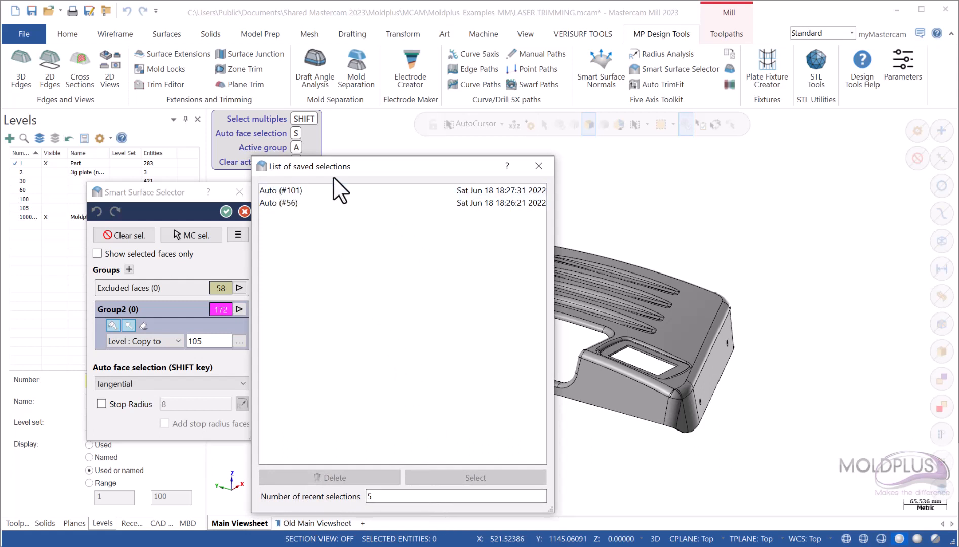
drag(341, 166, 263, 156)
click(203, 180)
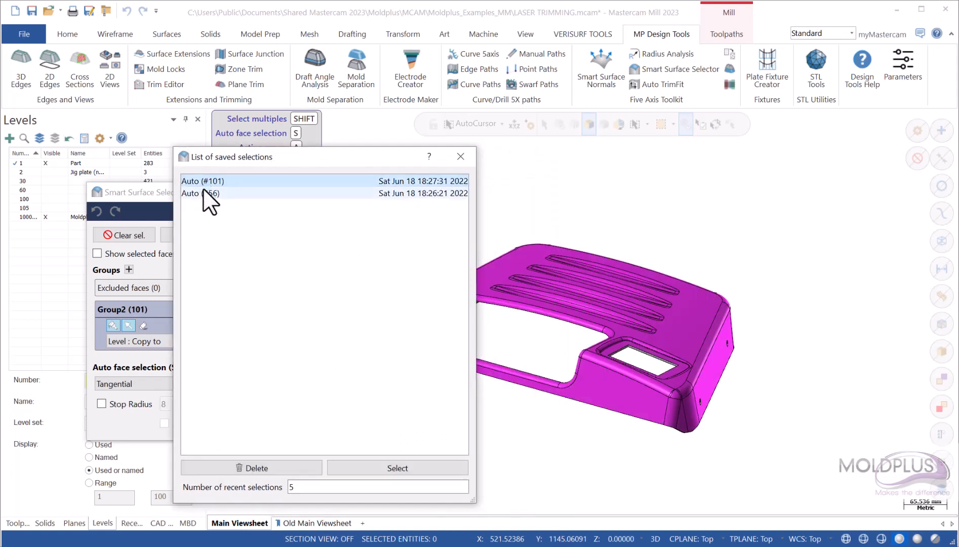
click(201, 194)
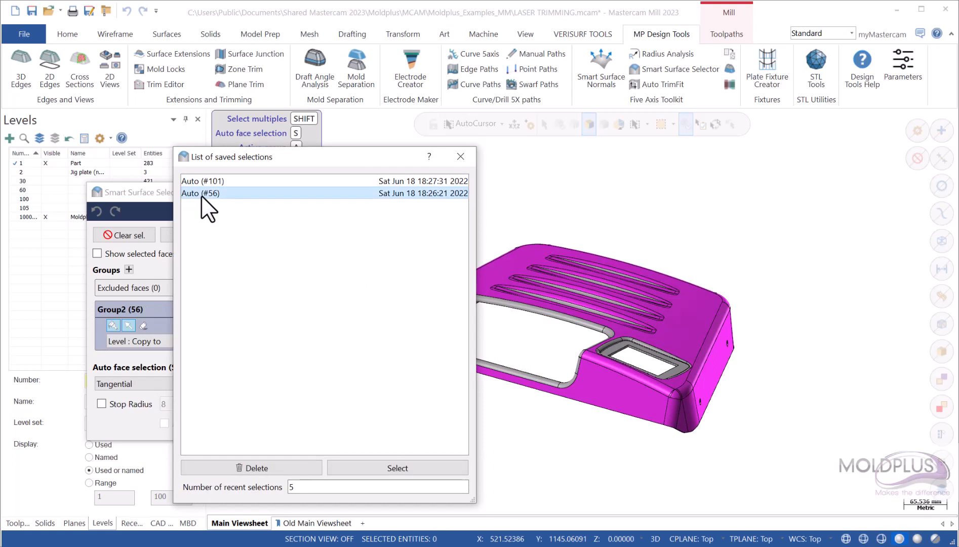
right_click(201, 195)
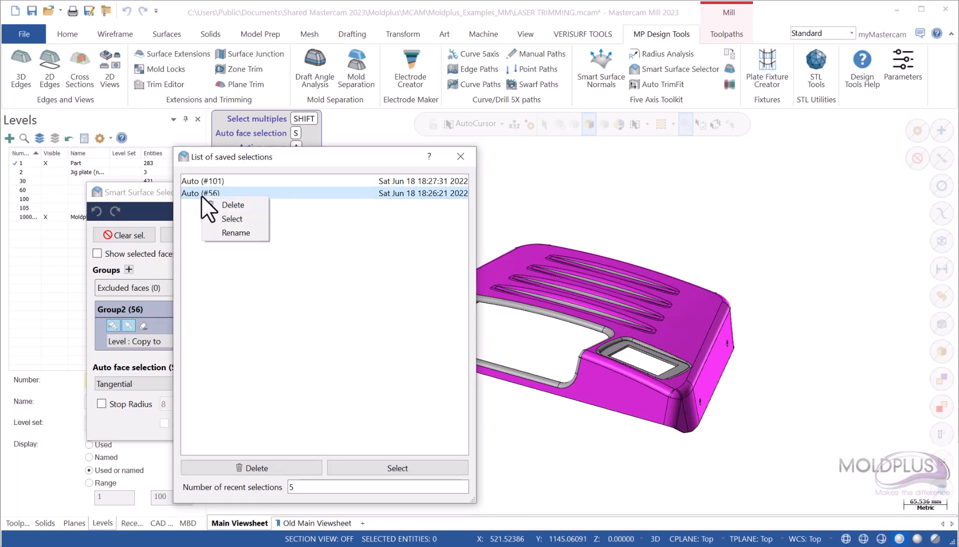
click(461, 156)
click(463, 154)
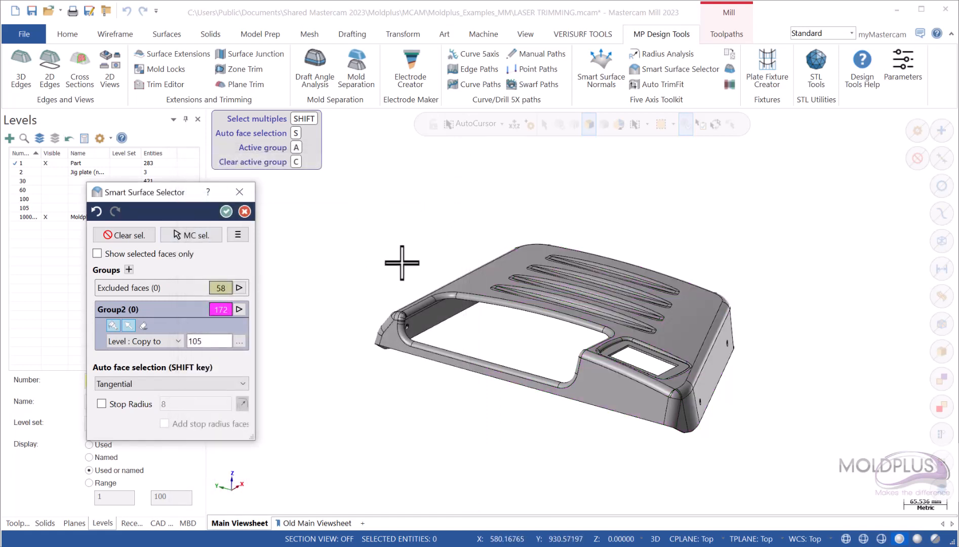
Switch the automatic face selection to Fillets and set its maximum radius to 8 by picking the fillet along the large opening.
middle_drag(413, 252, 375, 262)
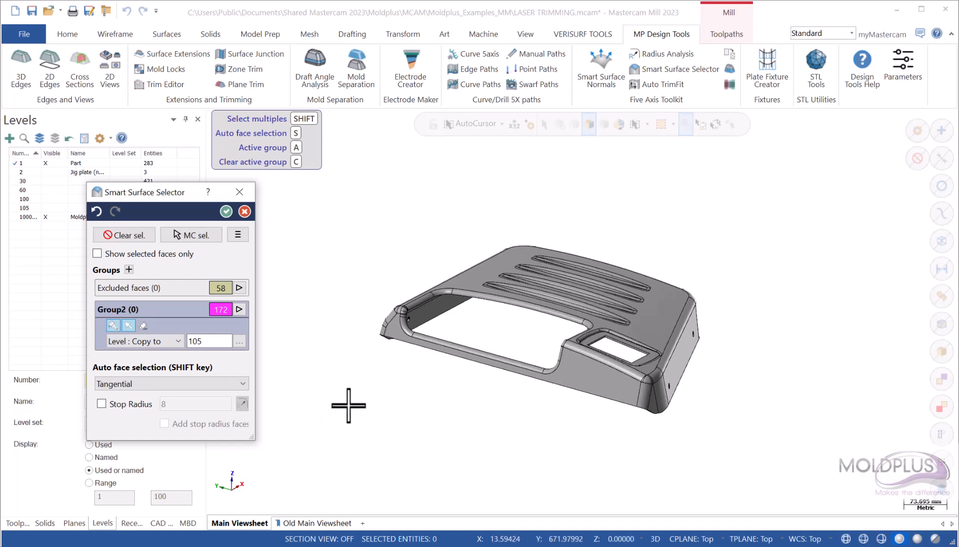
click(243, 383)
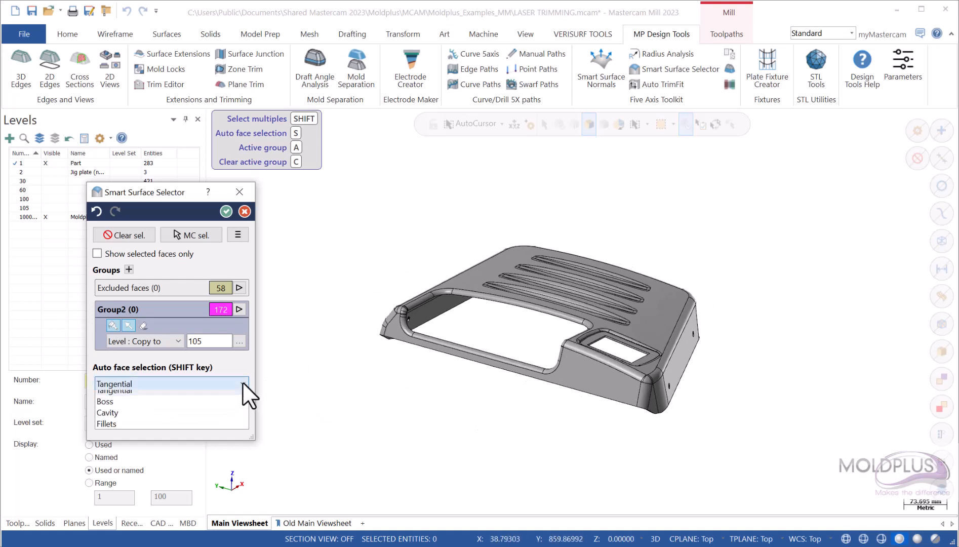
click(138, 431)
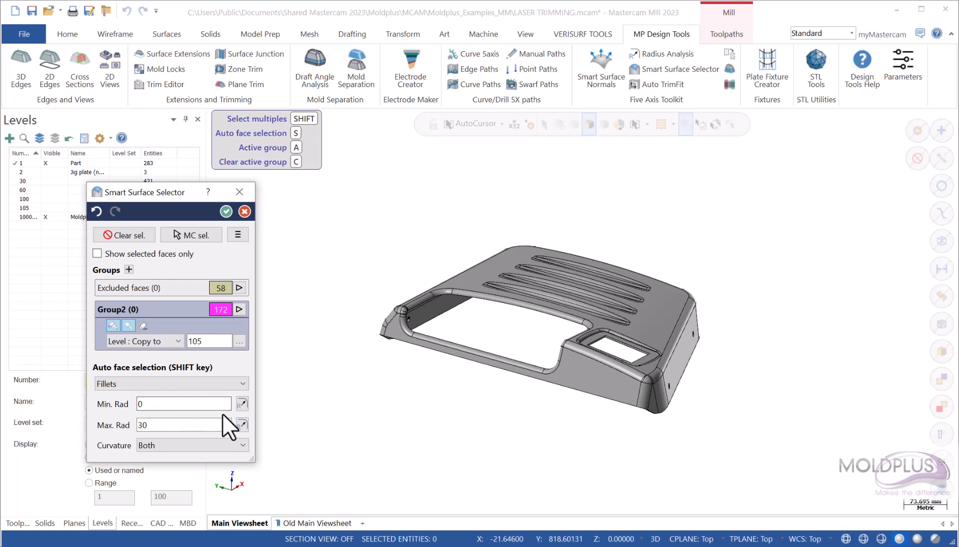
click(242, 424)
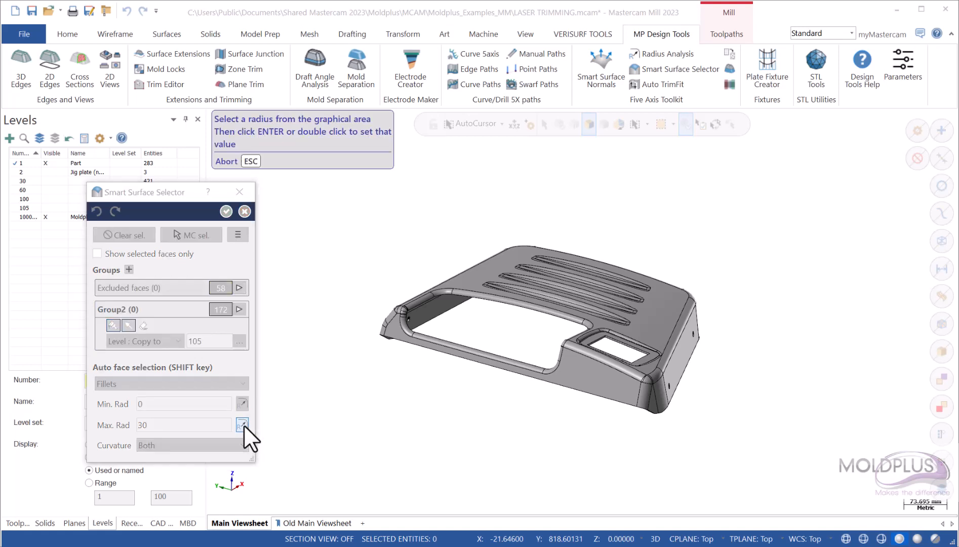
click(530, 306)
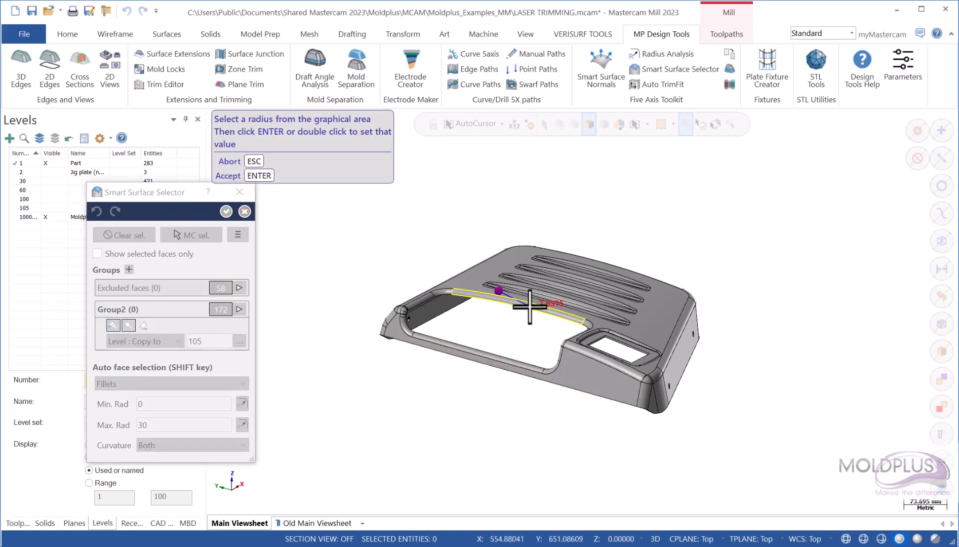
key(Return)
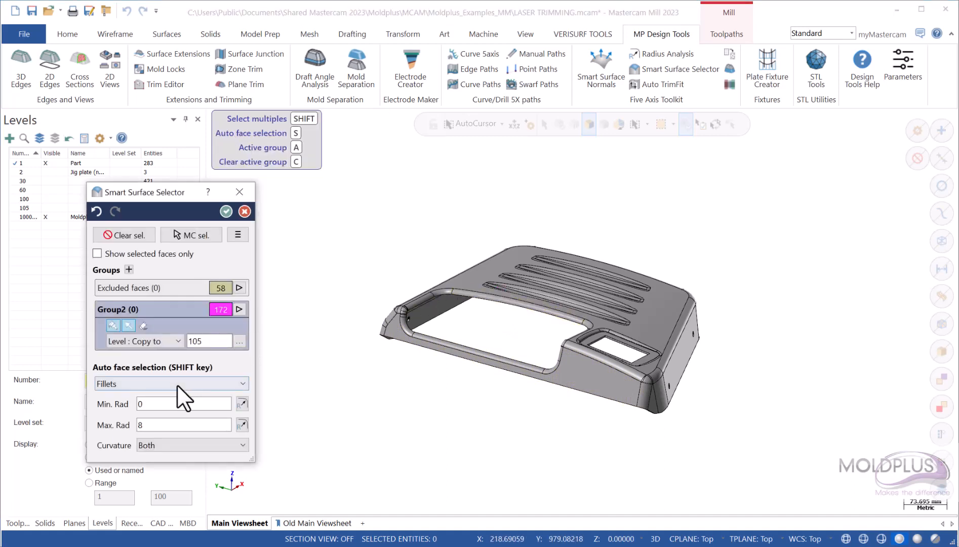
Set the minimum fillet radius to 6.3 by picking the fillet around the small rectangular window.
click(165, 404)
double_click(165, 407)
click(242, 403)
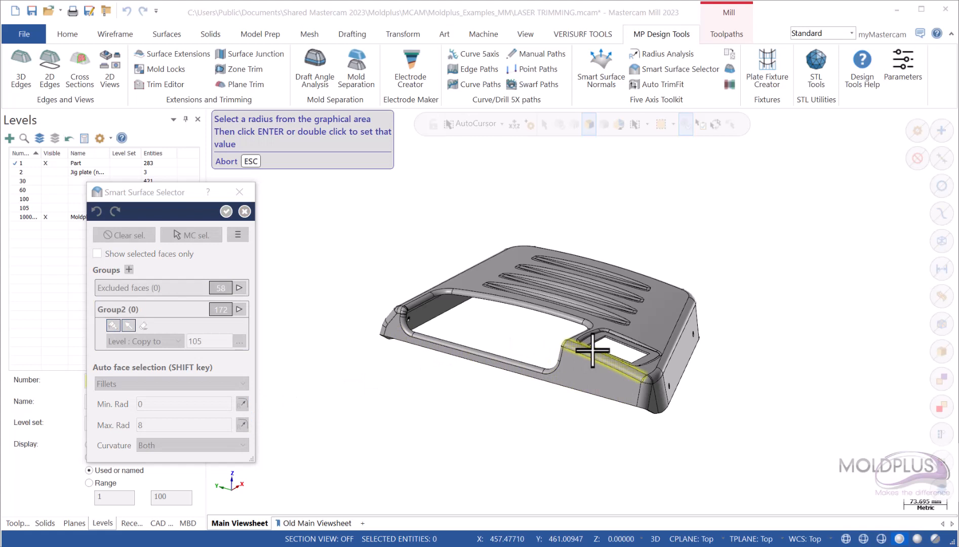
click(614, 332)
key(Return)
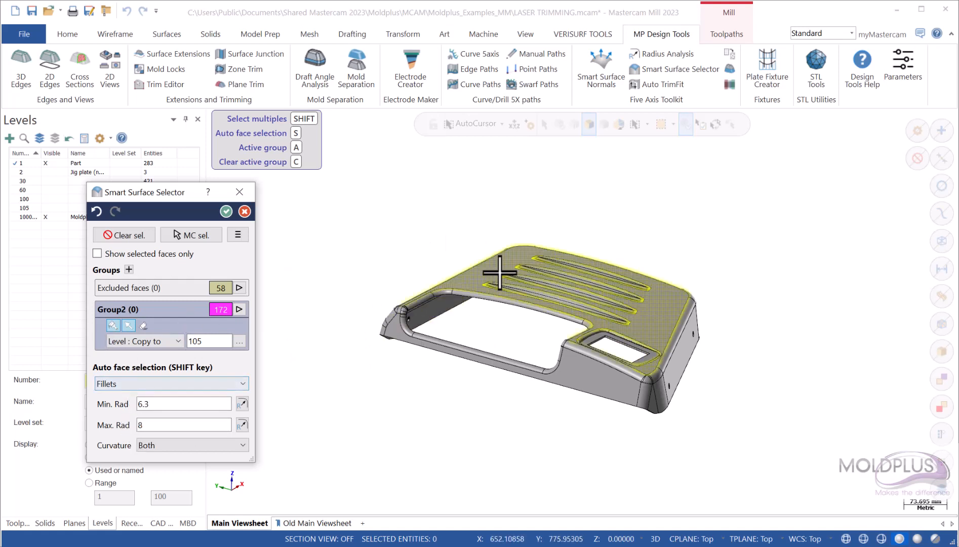
Collect the fillets running around the large opening and the small window into Group2.
shift+click(486, 299)
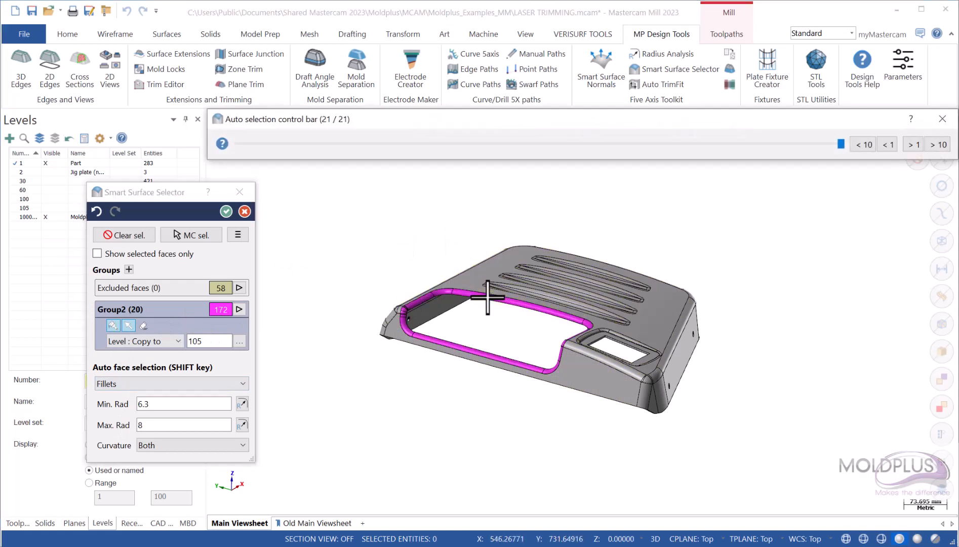
shift+click(617, 333)
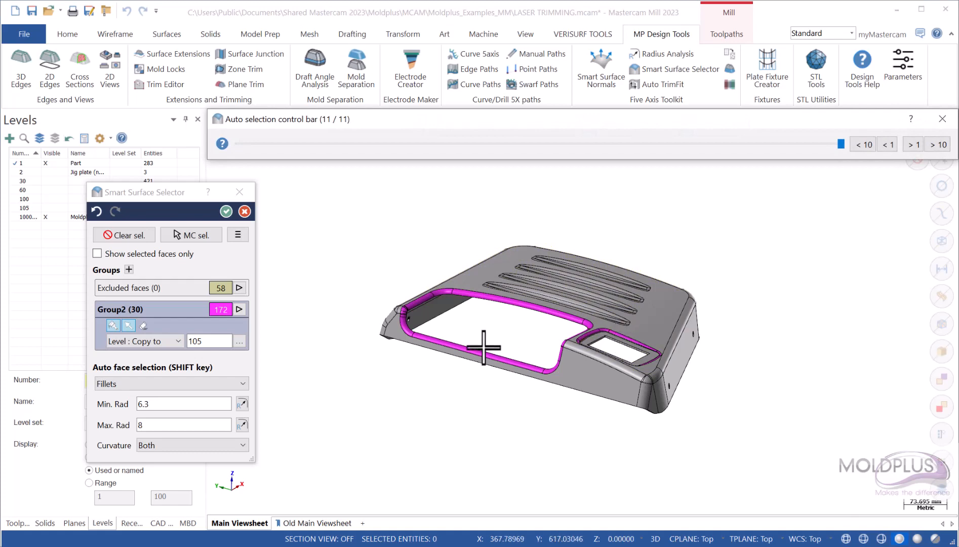
middle_drag(492, 332, 480, 364)
scroll(483, 364, up, 4)
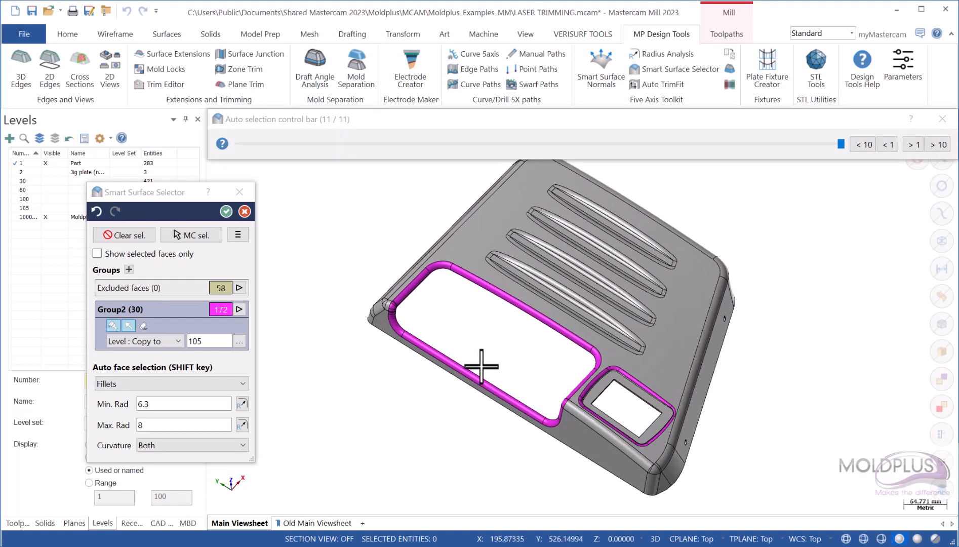
scroll(486, 329, down, 2)
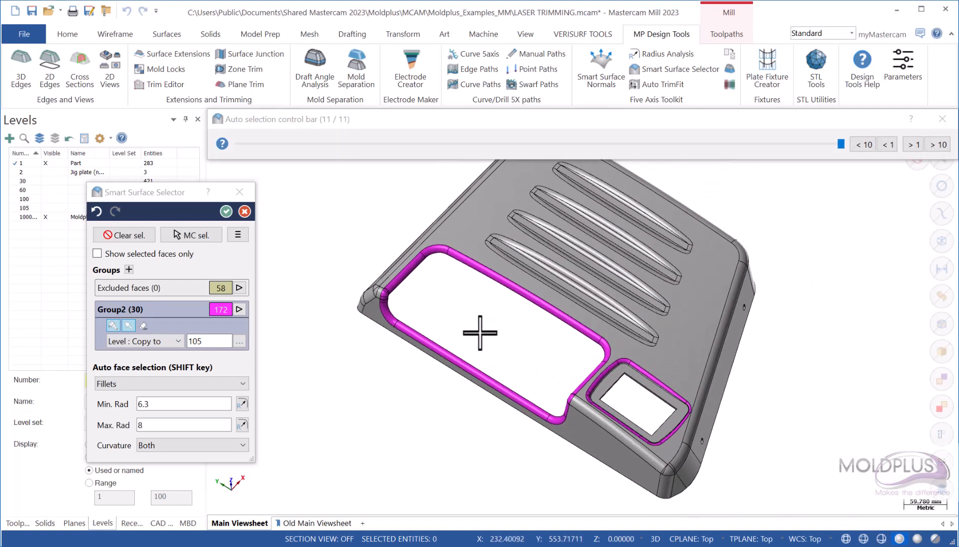
scroll(480, 331, down, 1)
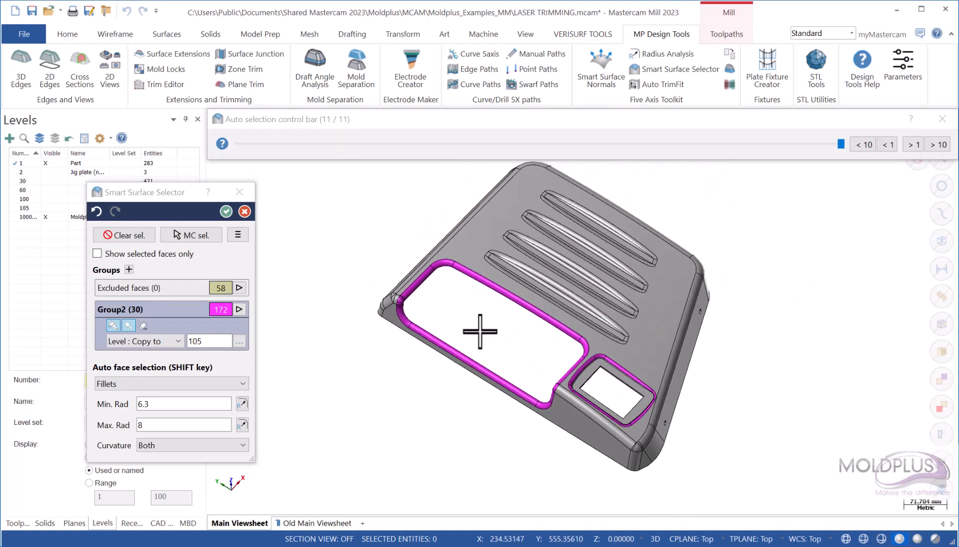
Clear the selection and collect the fillets around the large opening and the small window as excluded faces.
click(130, 233)
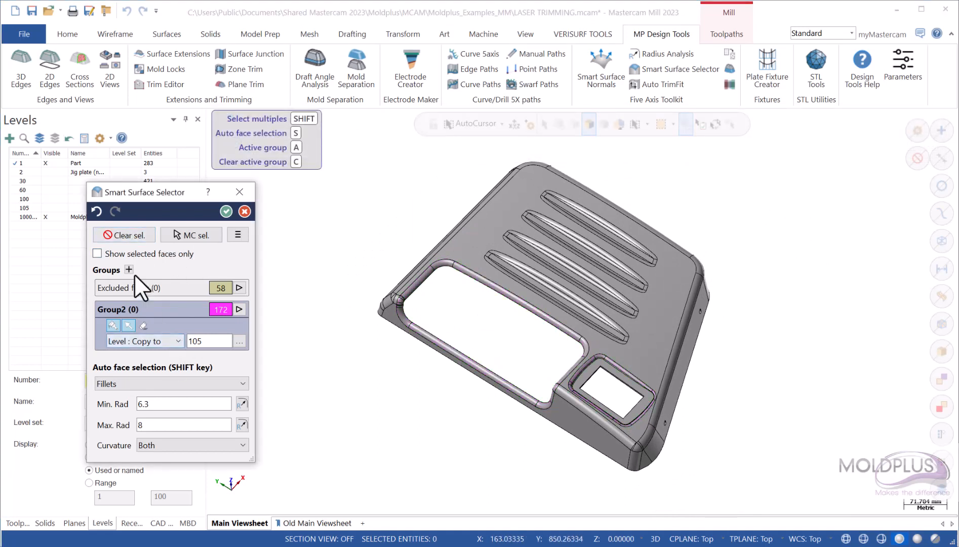
click(142, 286)
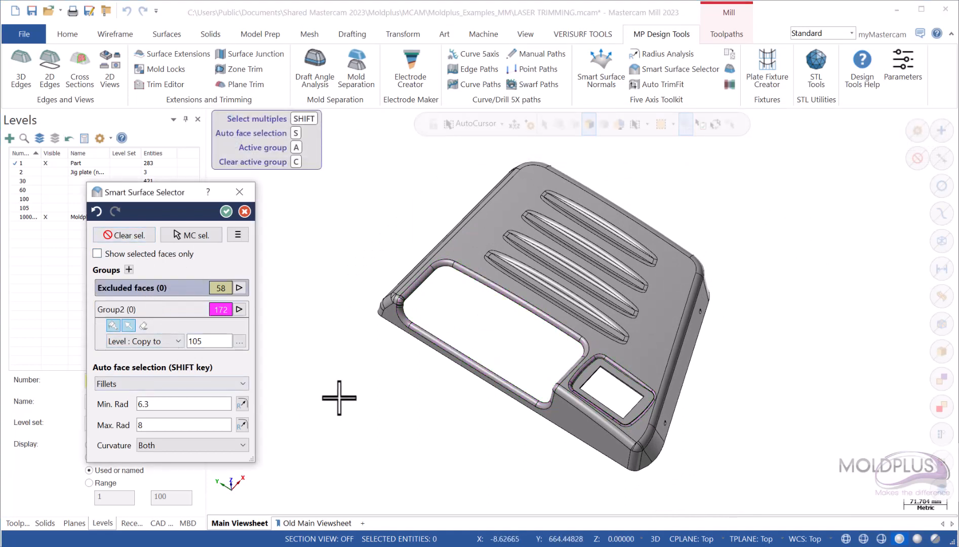
shift+click(494, 287)
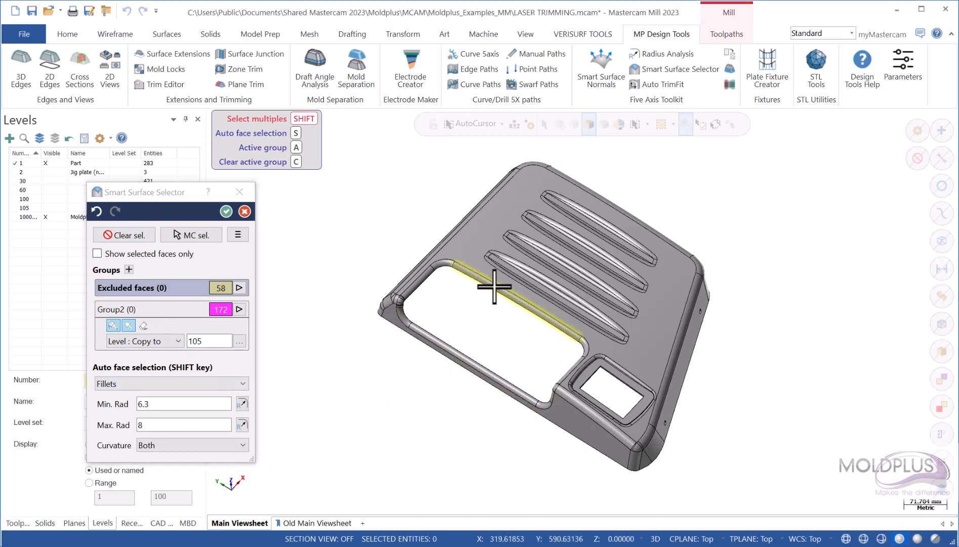
shift+click(623, 369)
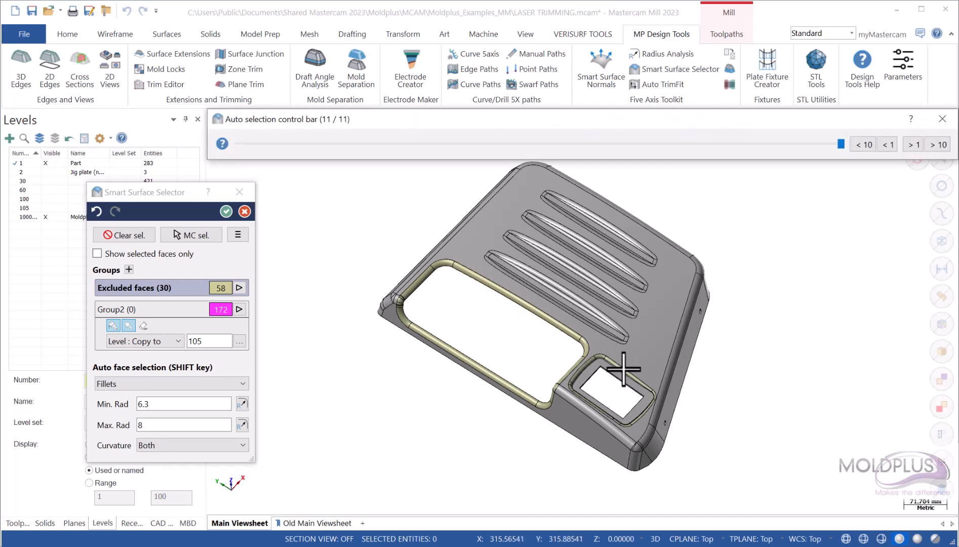
Activate Group2 with Tangential automatic selection and collect the faces tangent to the cover's outer skin, bounded by the excluded fillets.
click(154, 308)
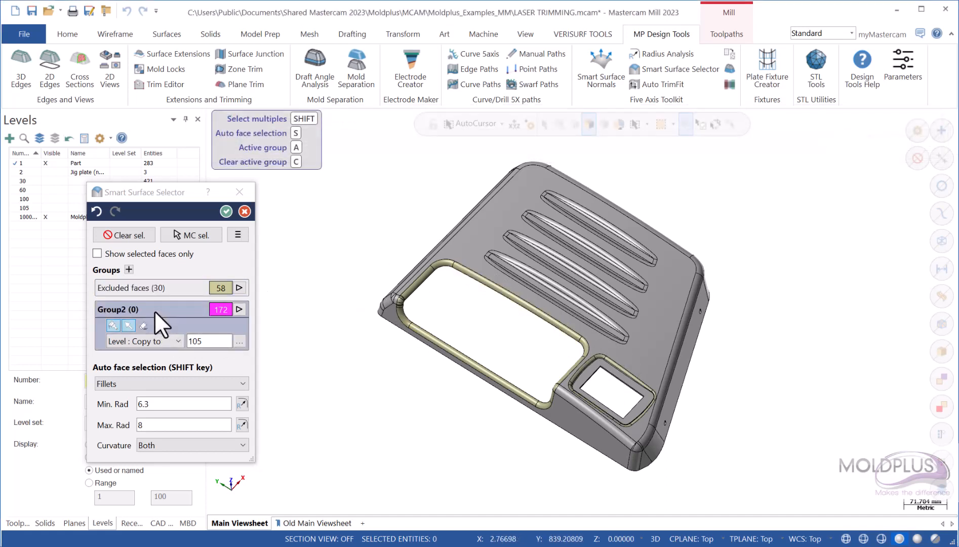
click(155, 384)
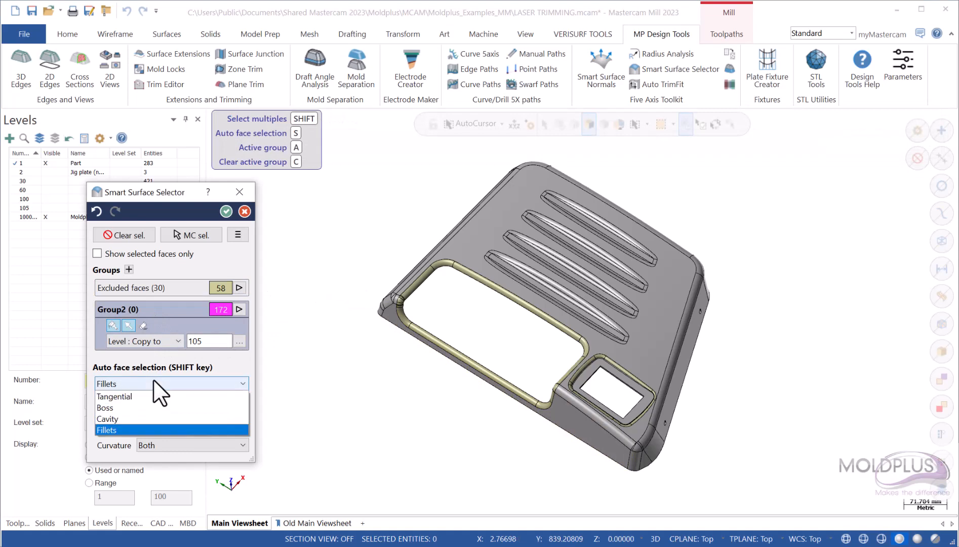
click(127, 397)
shift+click(481, 226)
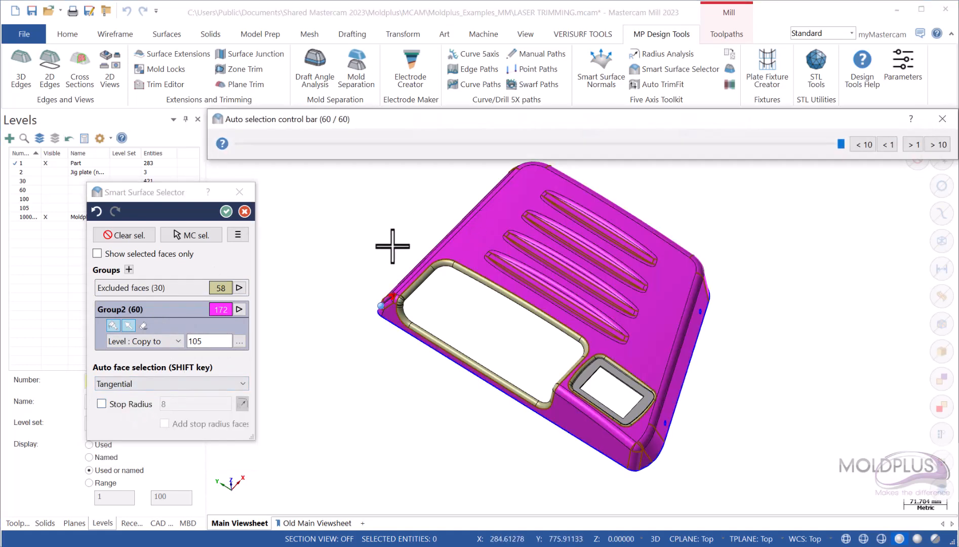
Check the Group2 selection by showing only the selected faces, and turn that display off again.
middle_drag(352, 262, 361, 240)
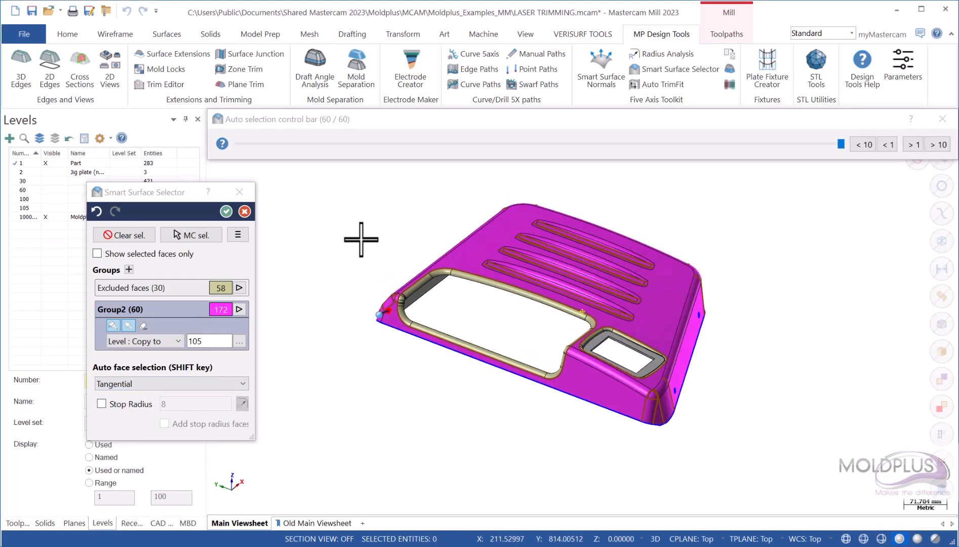
scroll(362, 238, up, 2)
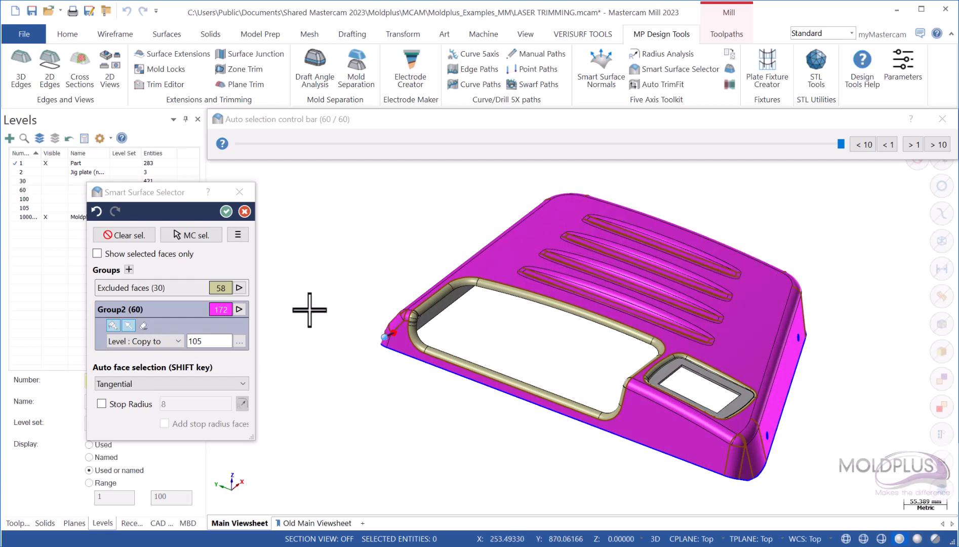
click(99, 253)
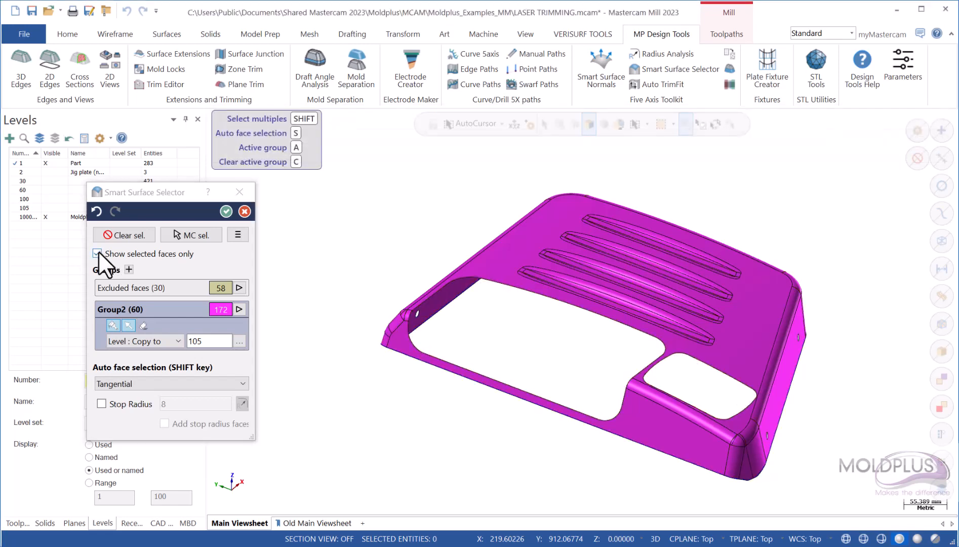
click(95, 253)
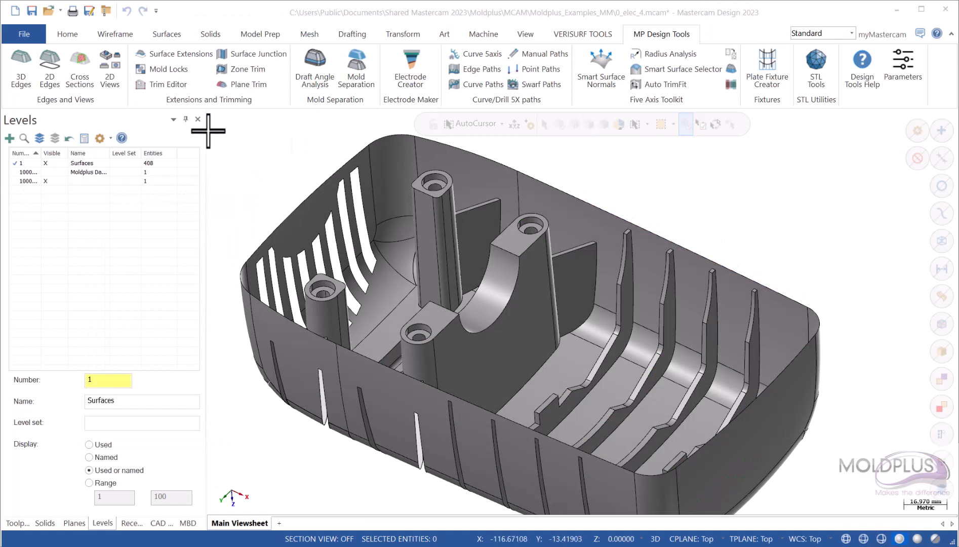
Start Surface Extensions in tangent mode, open its surface selection and clear all the preselected faces.
click(182, 54)
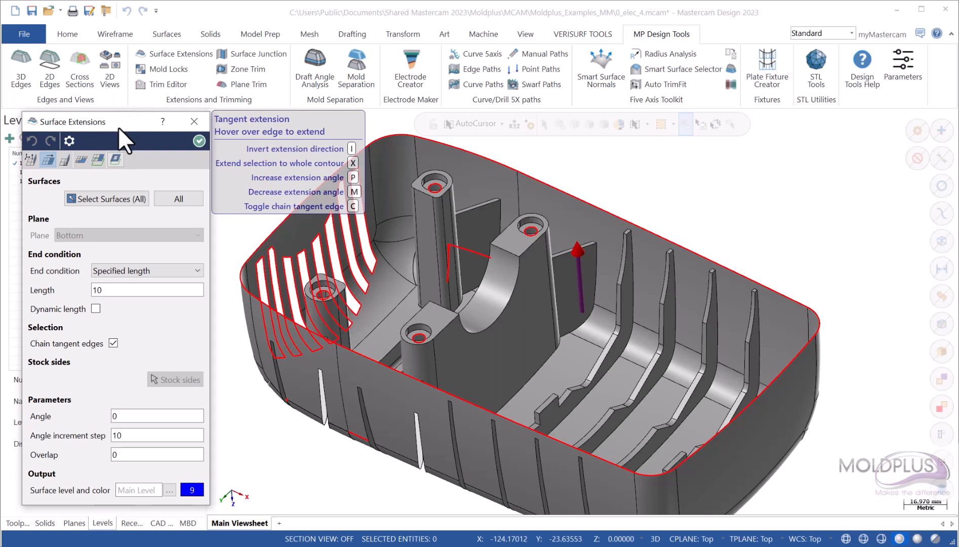
click(106, 198)
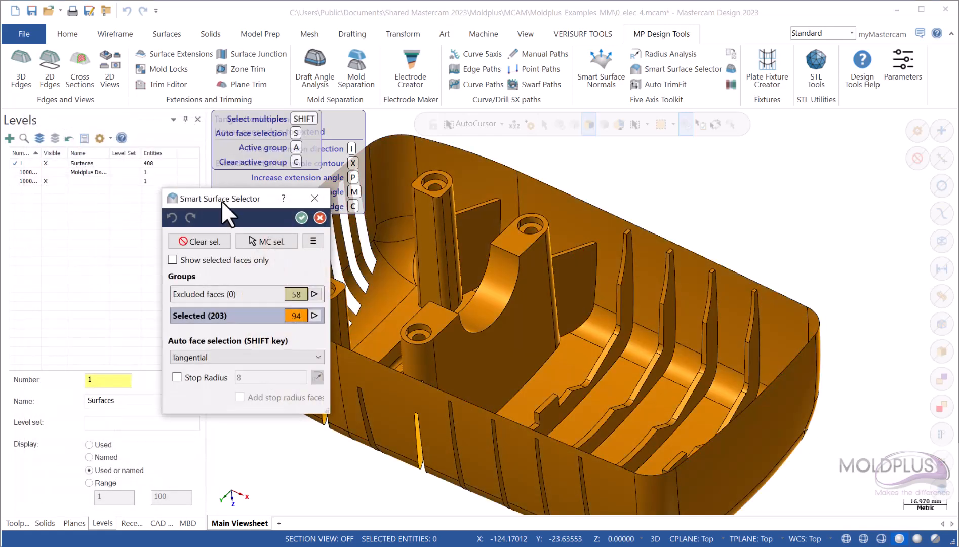
drag(223, 198, 130, 225)
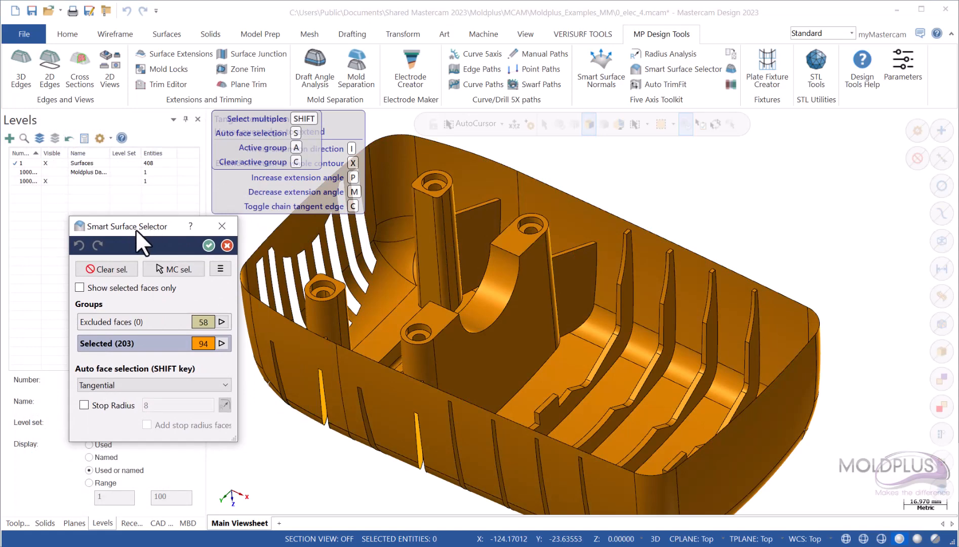
click(113, 272)
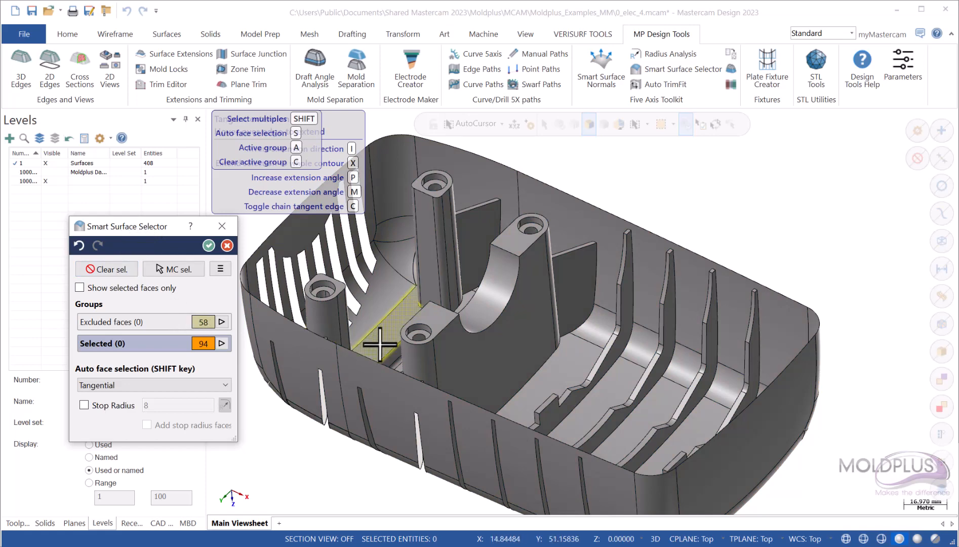
Select four faces on the central partition wall and its screw bosses, and accept them as the surfaces to extend.
click(425, 360)
click(481, 356)
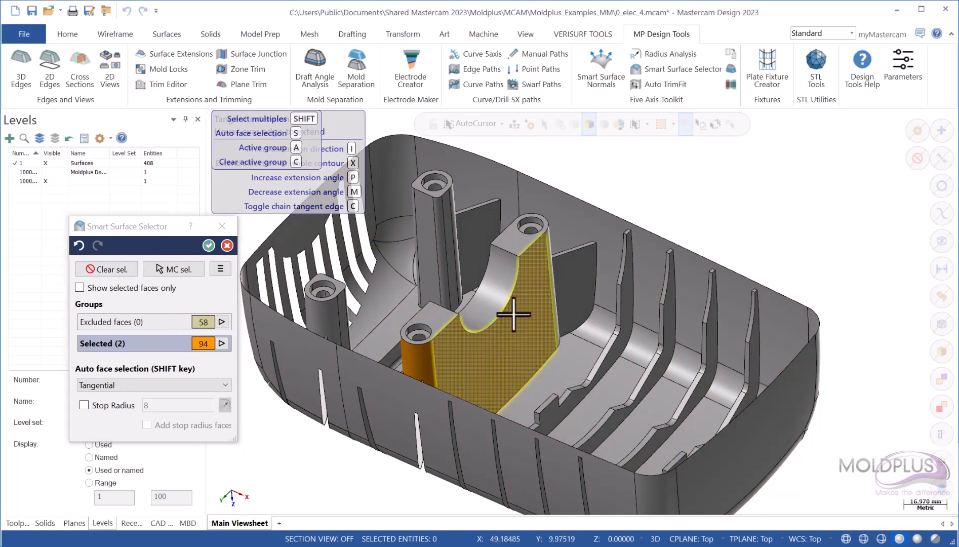
click(544, 250)
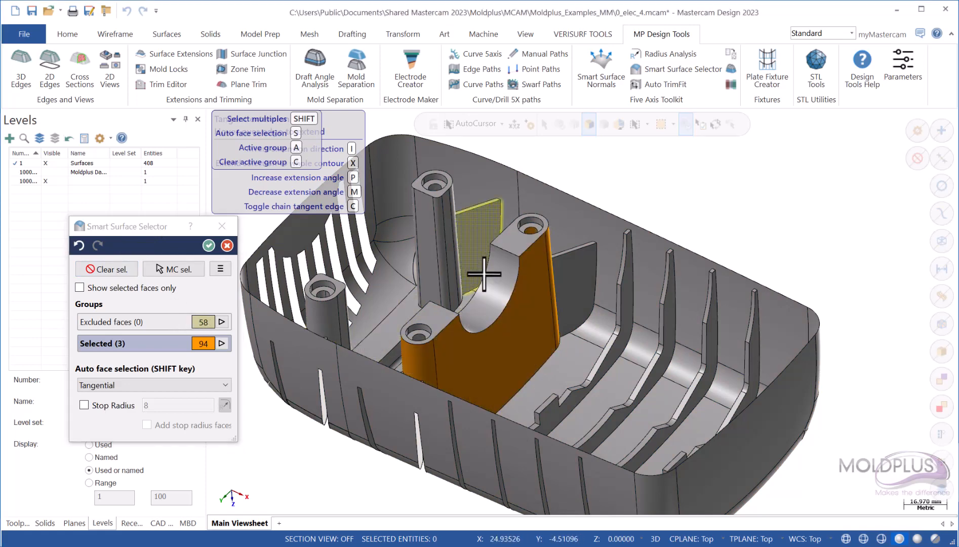
middle_drag(485, 274, 466, 300)
scroll(556, 292, up, 3)
click(467, 301)
middle_drag(510, 328, 678, 358)
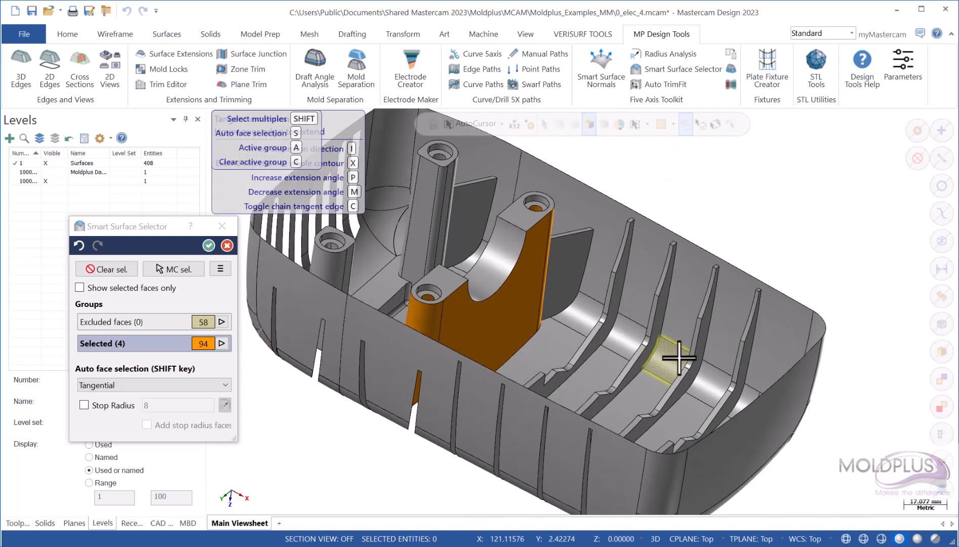
click(208, 246)
Create tangent extensions with a specified length of 10 along the upper edges of the central wall and its screw bosses.
middle_drag(313, 403, 275, 406)
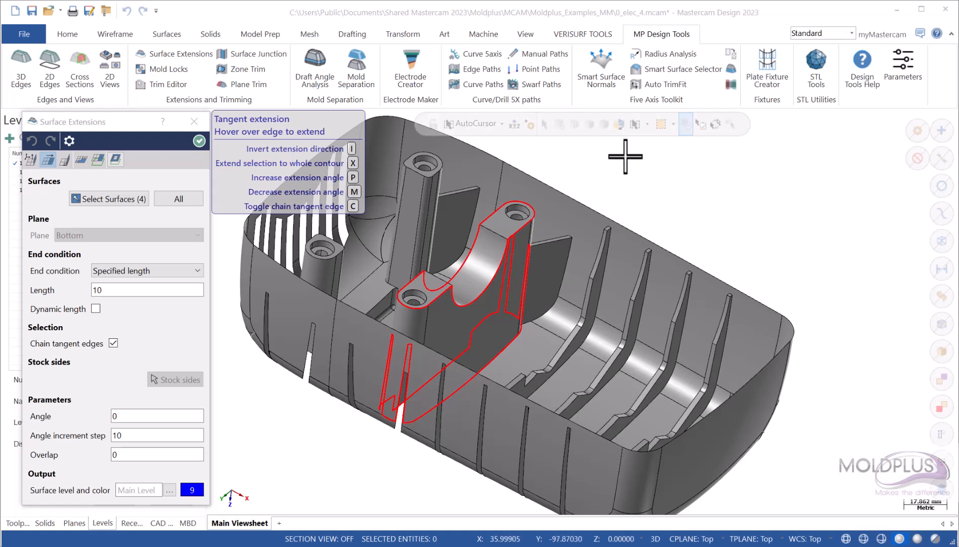
click(521, 225)
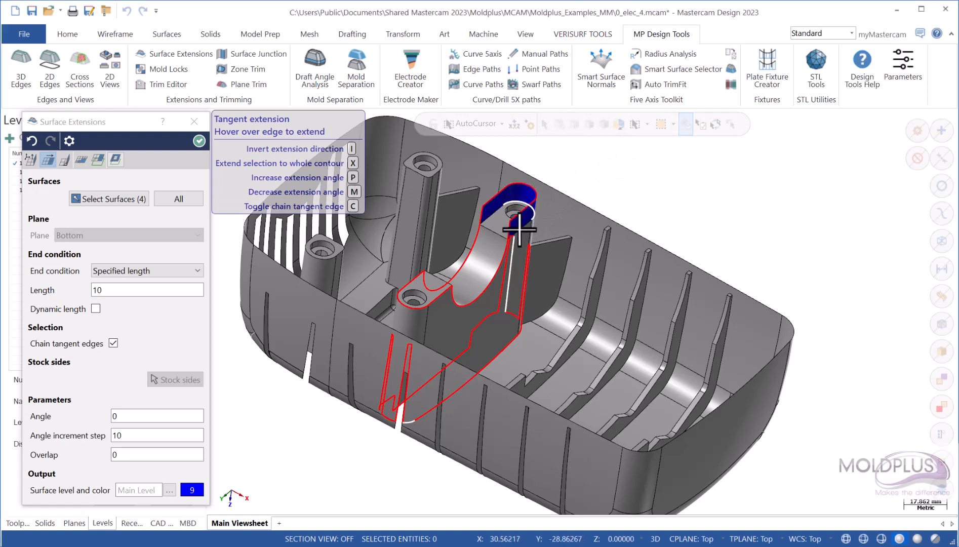
click(441, 297)
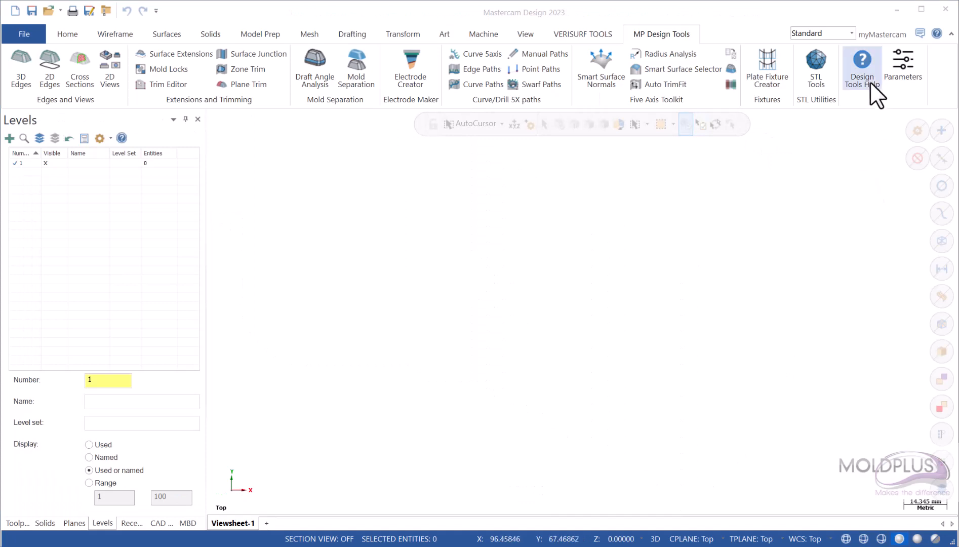
Open the Design Tools help window with the help, tutorial, update and license options.
click(865, 71)
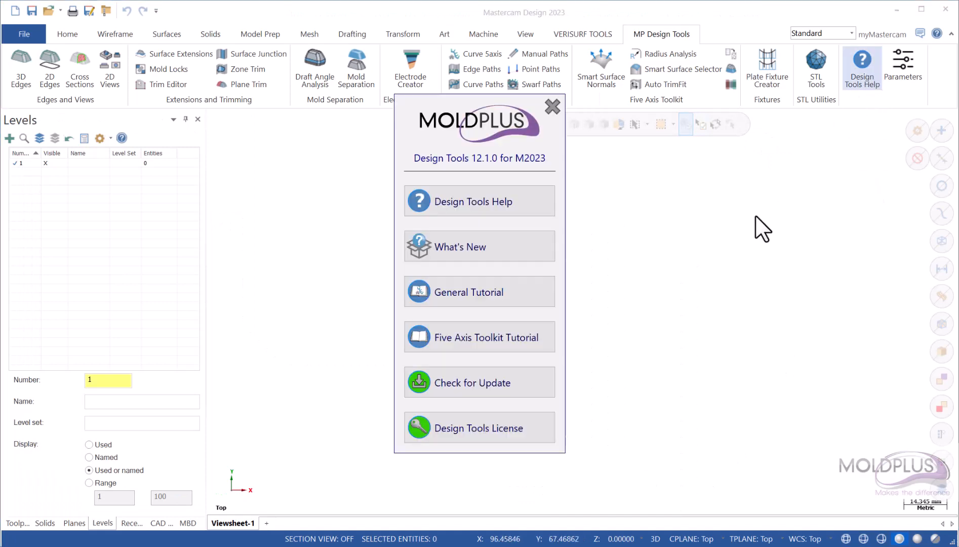